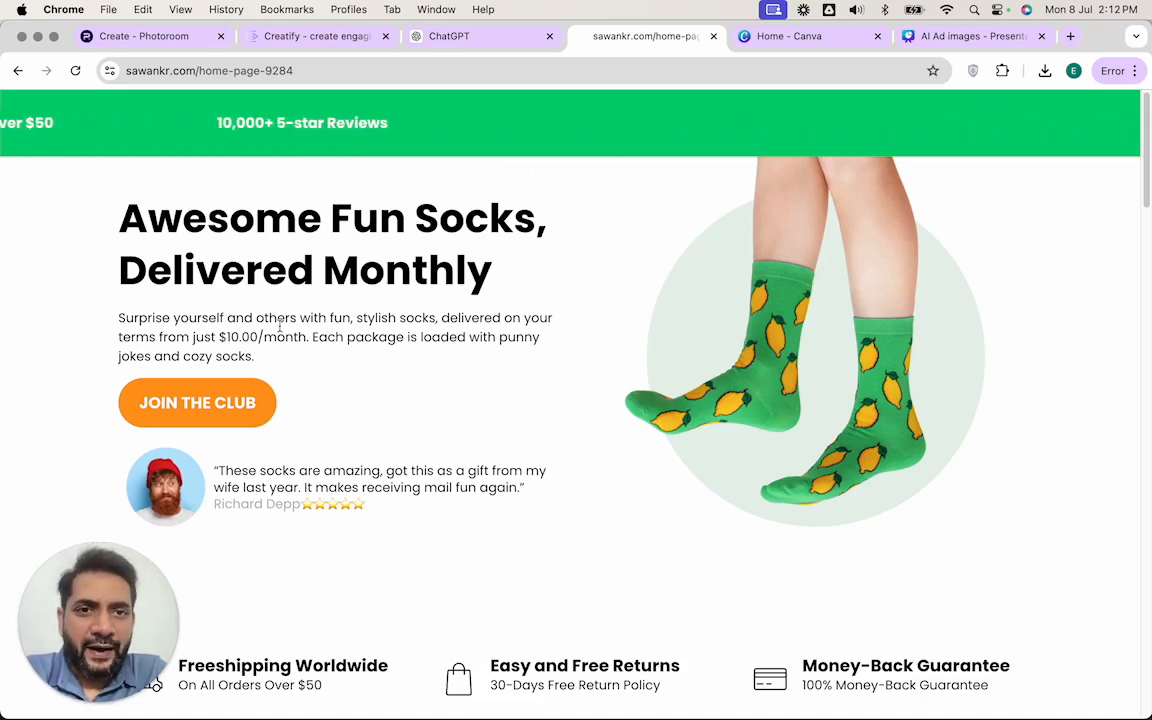
Review the sock club landing page, from the headline offer down to the plan steps and what every order includes.
{"action": "scroll", "coordinate": [288, 356], "scroll_direction": "down", "scroll_amount": 3}
{"action": "scroll", "coordinate": [355, 399], "scroll_direction": "down", "scroll_amount": 10}
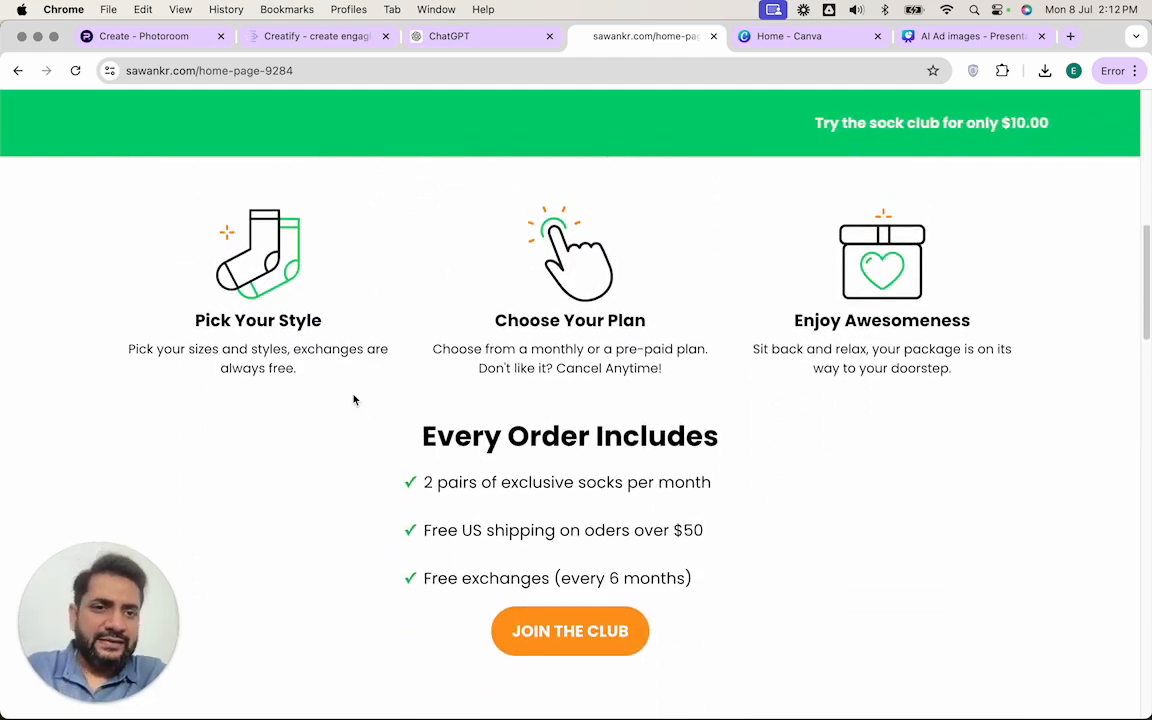
{"action": "scroll", "coordinate": [354, 399], "scroll_direction": "up", "scroll_amount": 5}
{"action": "scroll", "coordinate": [353, 400], "scroll_direction": "up", "scroll_amount": 6}
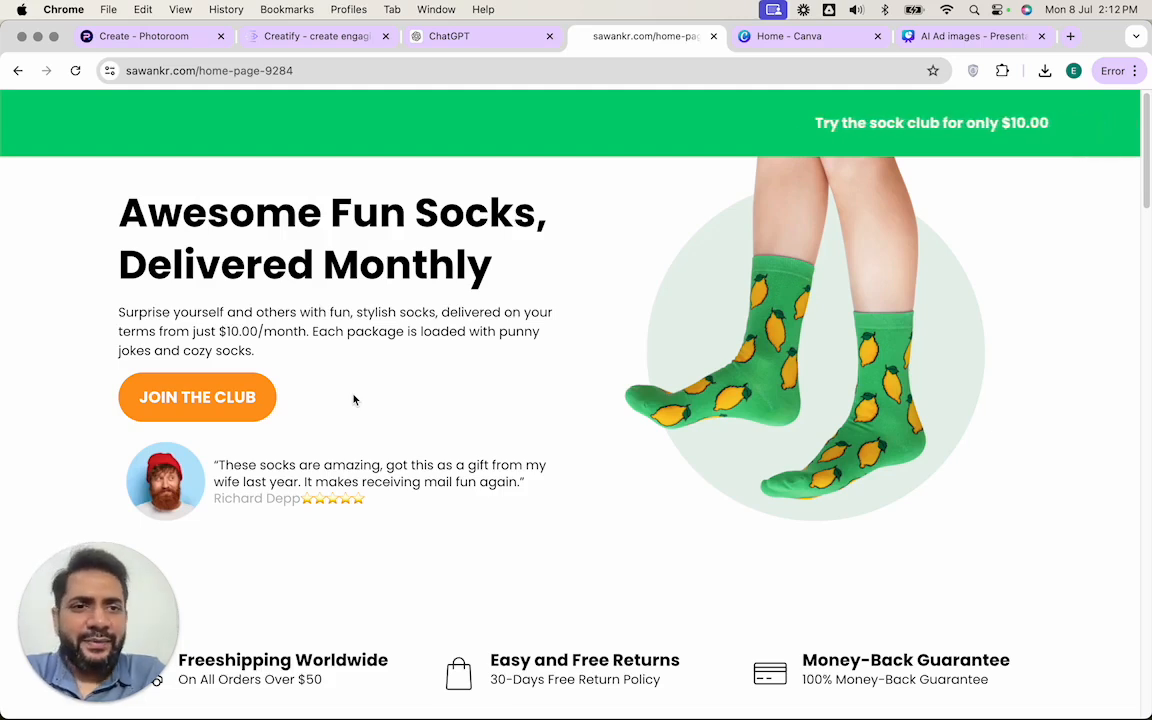
Open the photoroom.com homepage in a new browser tab.
{"action": "key", "text": "cmd+t"}
{"action": "type", "text": "photoroom"}
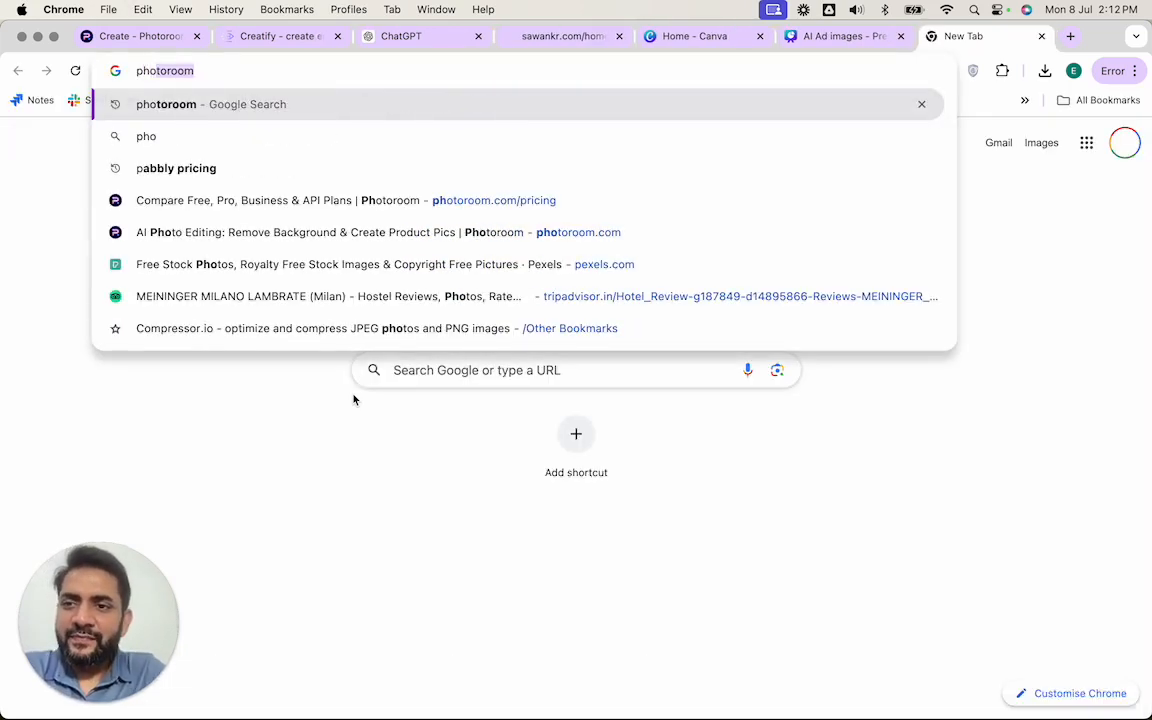
{"action": "key", "text": "Down"}
{"action": "key", "text": "Down"}
{"action": "key", "text": "Down"}
{"action": "key", "text": "BackSpace"}
{"action": "key", "text": "BackSpace"}
{"action": "key", "text": "BackSpace"}
{"action": "key", "text": "BackSpace"}
{"action": "key", "text": "BackSpace"}
{"action": "key", "text": "BackSpace"}
{"action": "key", "text": "BackSpace"}
{"action": "key", "text": "BackSpace"}
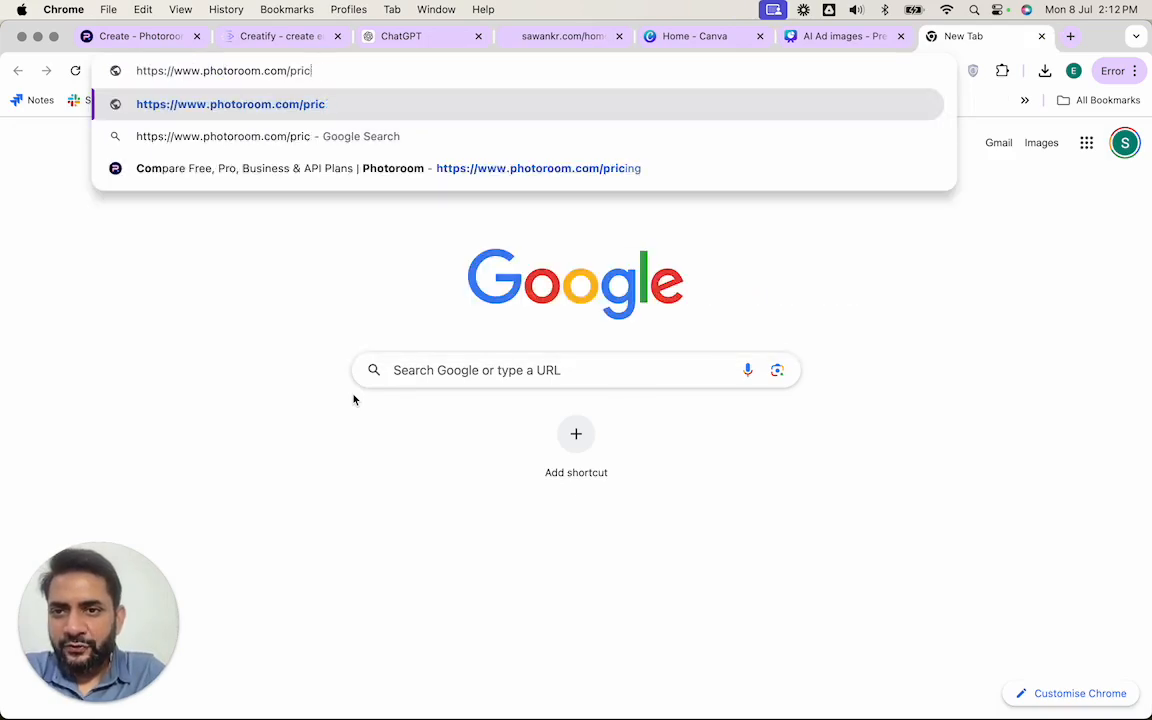
{"action": "key", "text": "Return"}
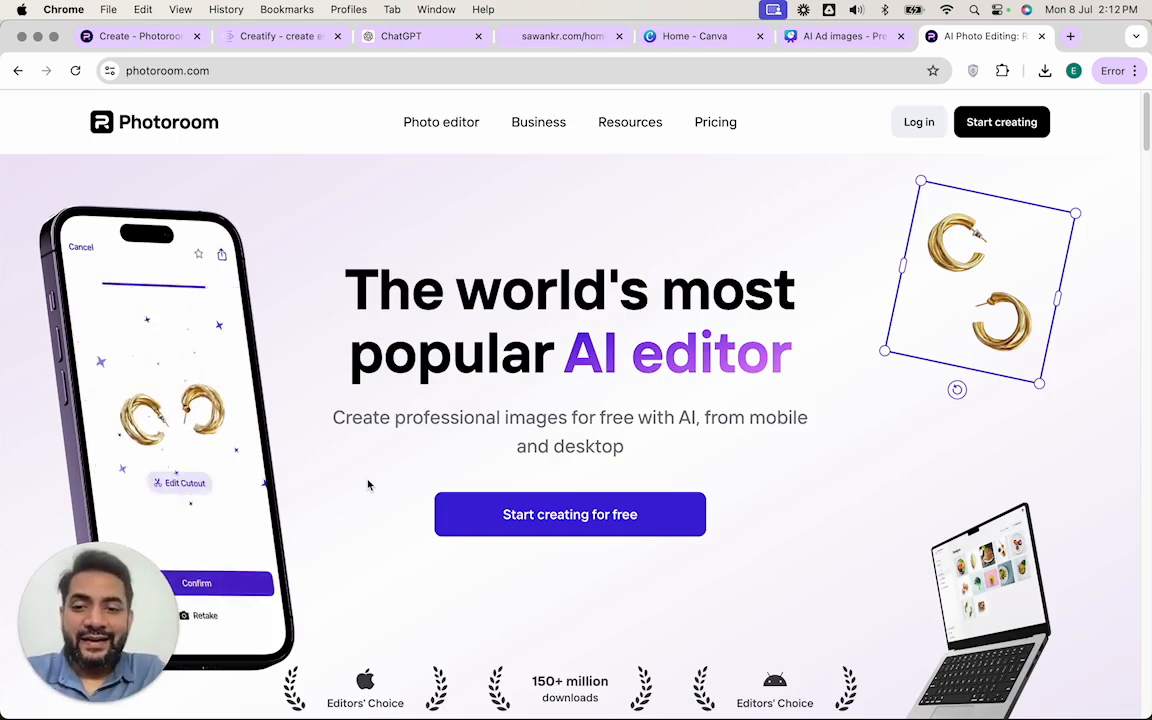
Examine the Photoroom homepage's AI features, including background removal, AI backgrounds, image expansion, object removal, Batch Mode and Teams.
{"action": "scroll", "coordinate": [382, 456], "scroll_direction": "down", "scroll_amount": 1}
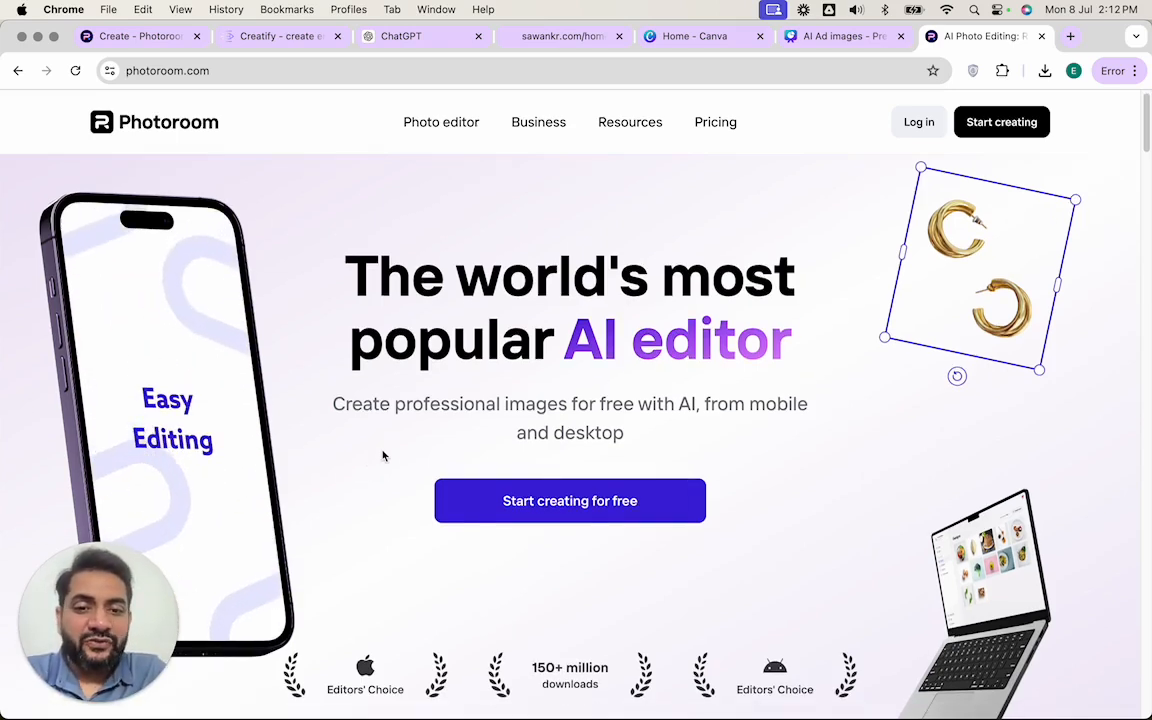
{"action": "scroll", "coordinate": [382, 456], "scroll_direction": "down", "scroll_amount": 1}
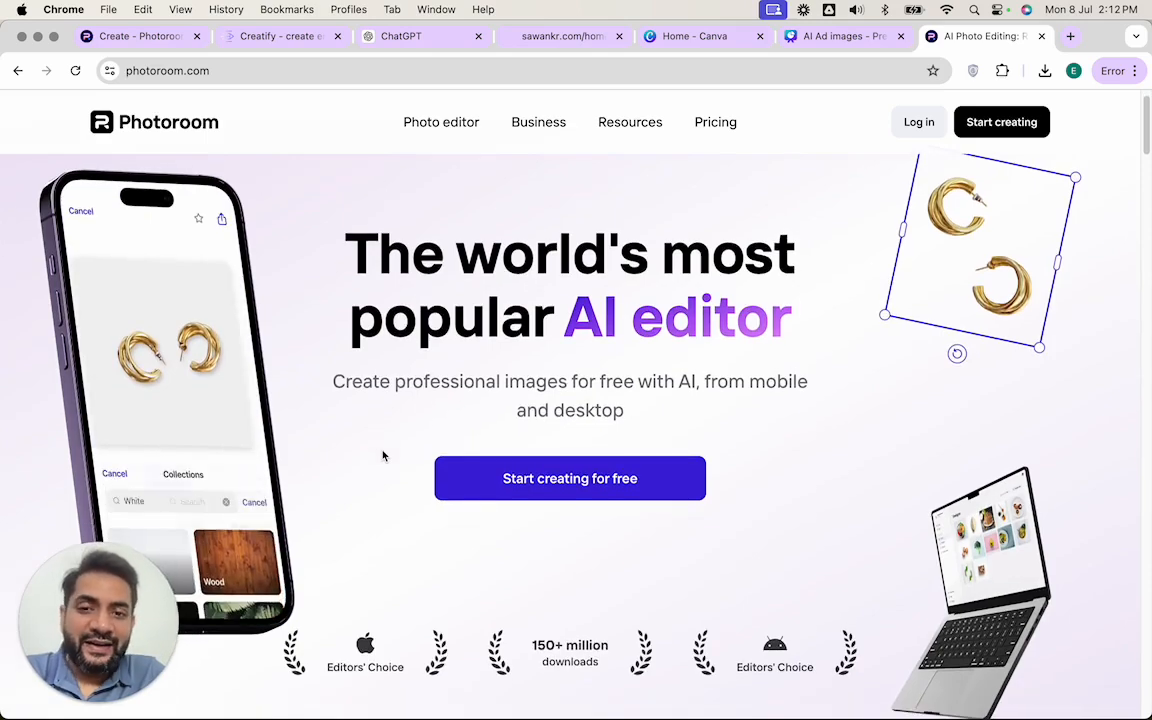
{"action": "scroll", "coordinate": [382, 456], "scroll_direction": "down", "scroll_amount": 5}
{"action": "scroll", "coordinate": [382, 456], "scroll_direction": "down", "scroll_amount": 3}
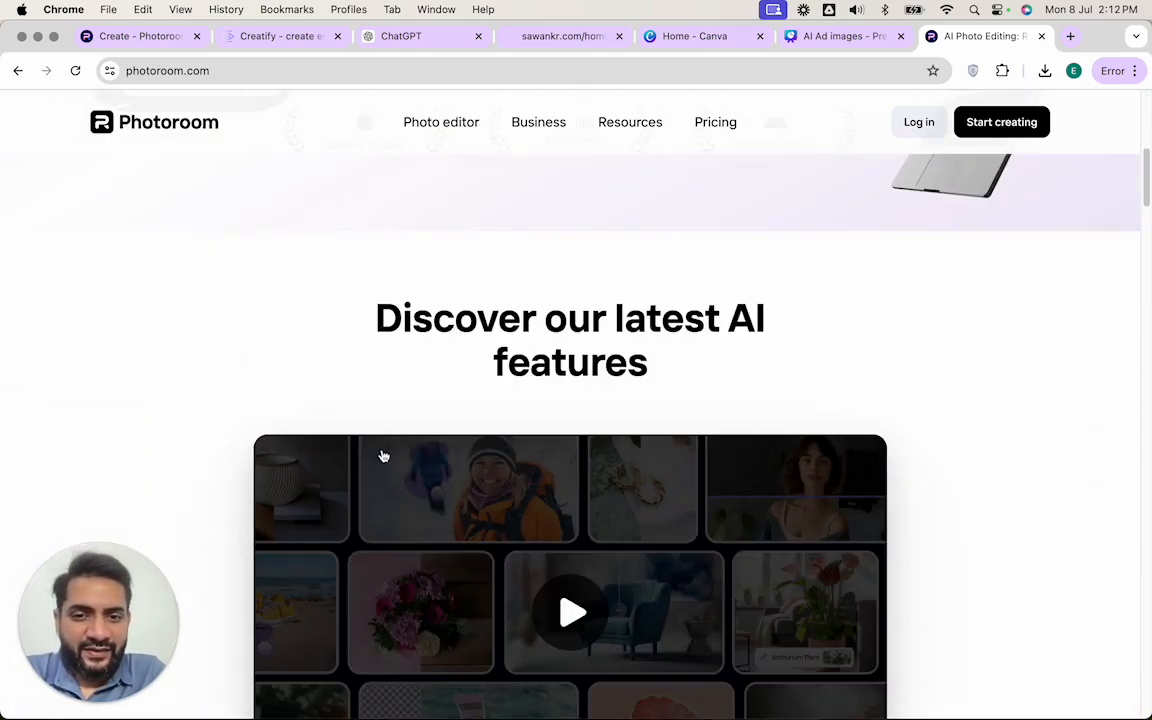
{"action": "scroll", "coordinate": [382, 456], "scroll_direction": "down", "scroll_amount": 14}
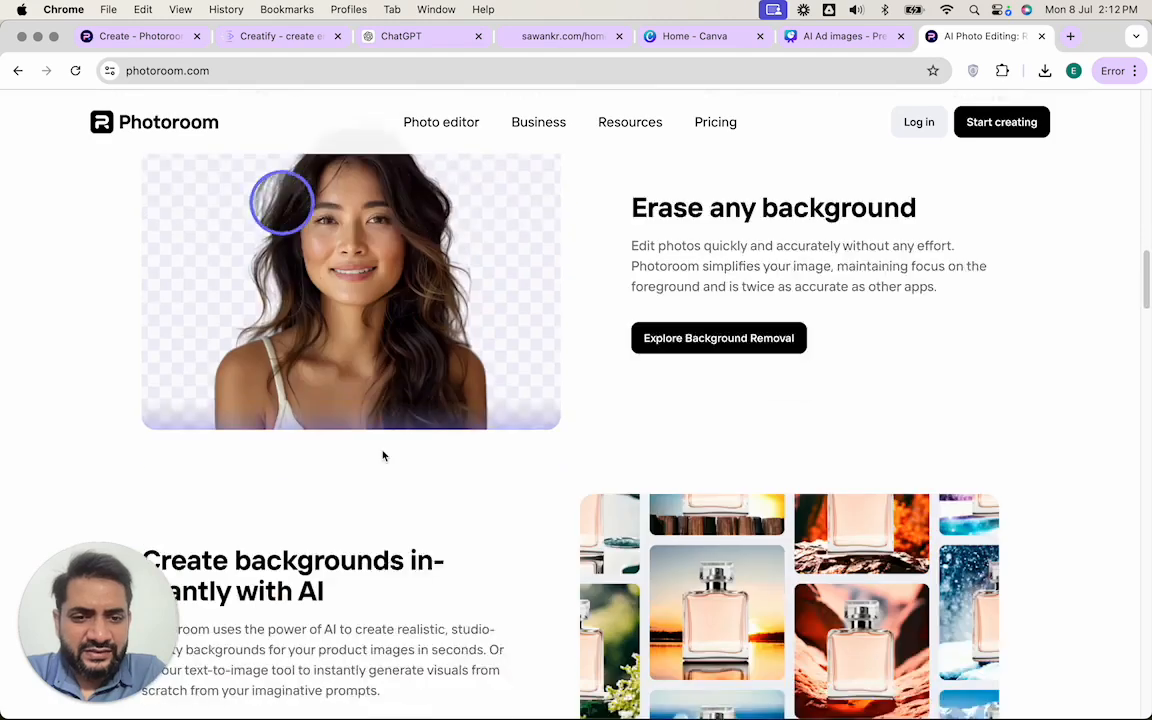
{"action": "scroll", "coordinate": [382, 456], "scroll_direction": "down", "scroll_amount": 3}
{"action": "scroll", "coordinate": [382, 451], "scroll_direction": "down", "scroll_amount": 1}
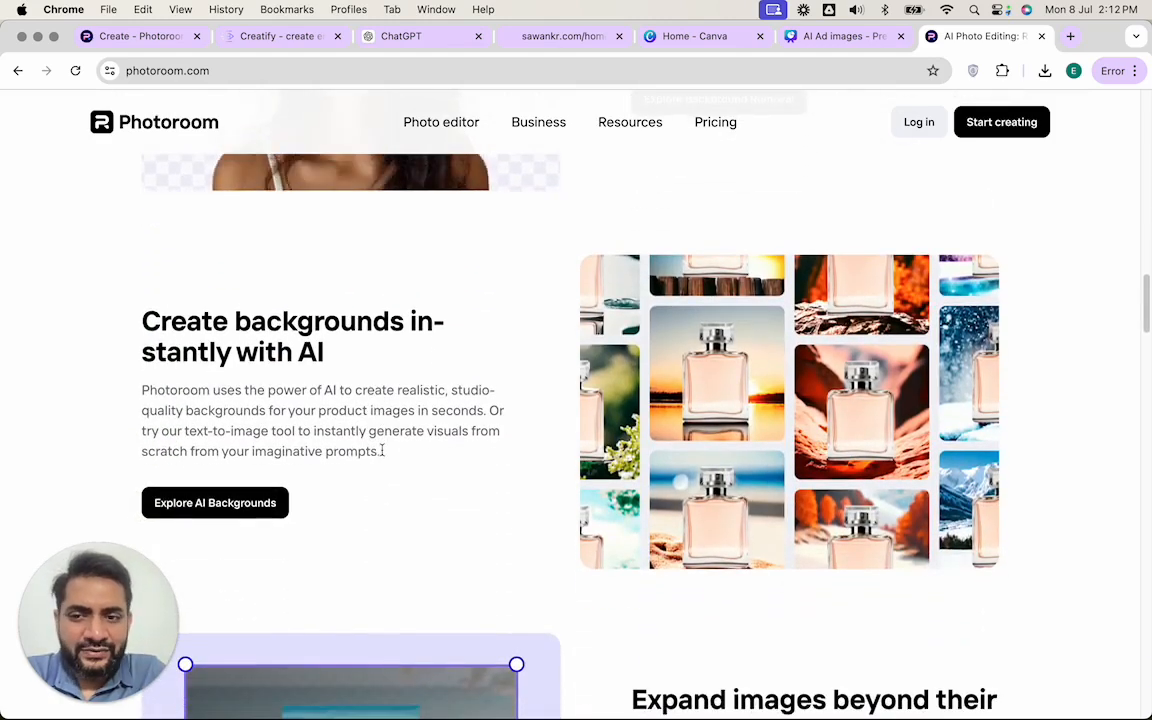
{"action": "scroll", "coordinate": [382, 451], "scroll_direction": "down", "scroll_amount": 5}
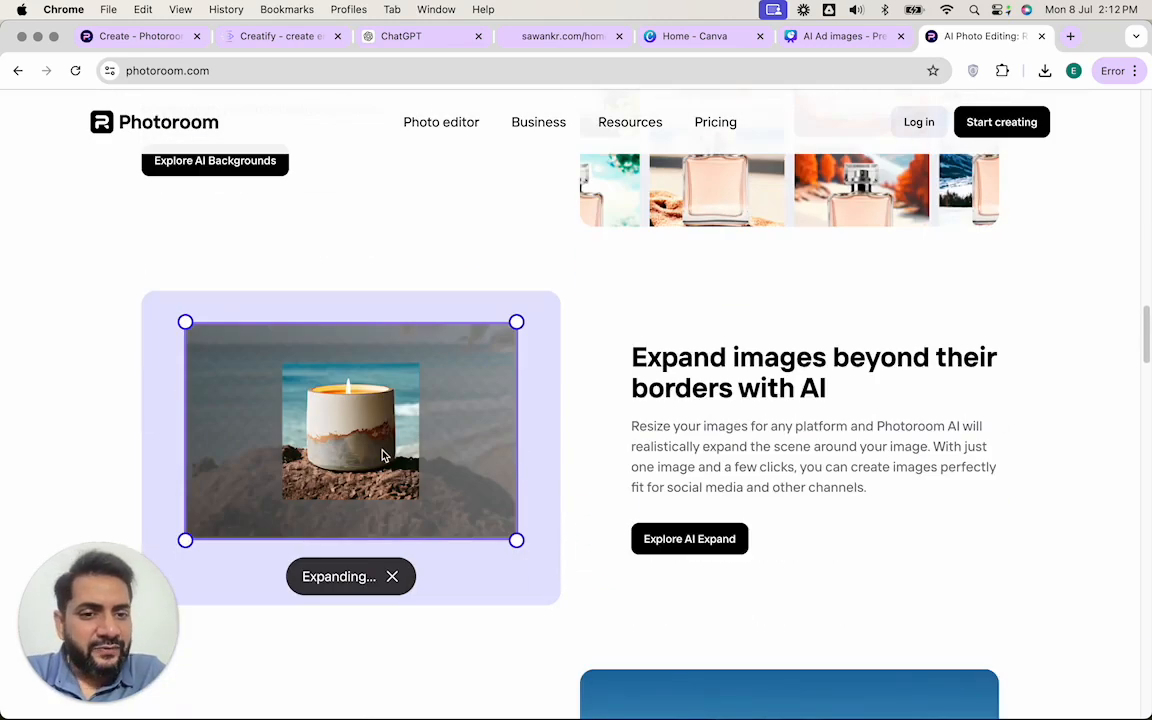
{"action": "scroll", "coordinate": [571, 414], "scroll_direction": "down", "scroll_amount": 5}
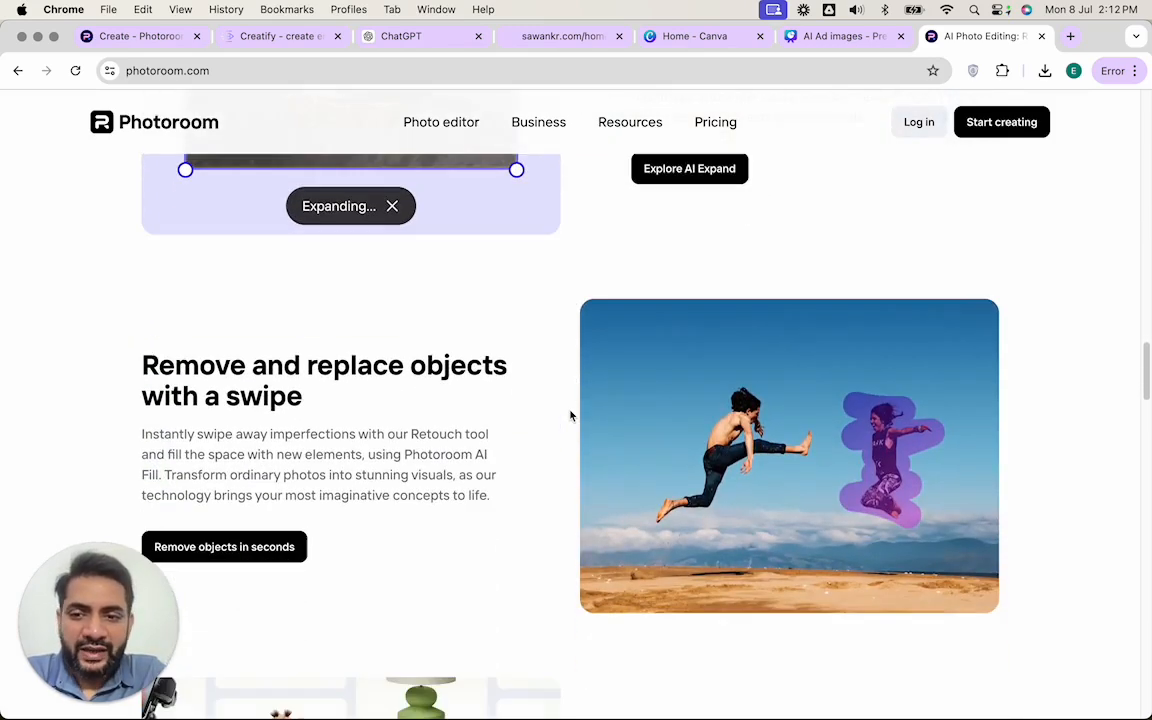
{"action": "scroll", "coordinate": [571, 414], "scroll_direction": "down", "scroll_amount": 1}
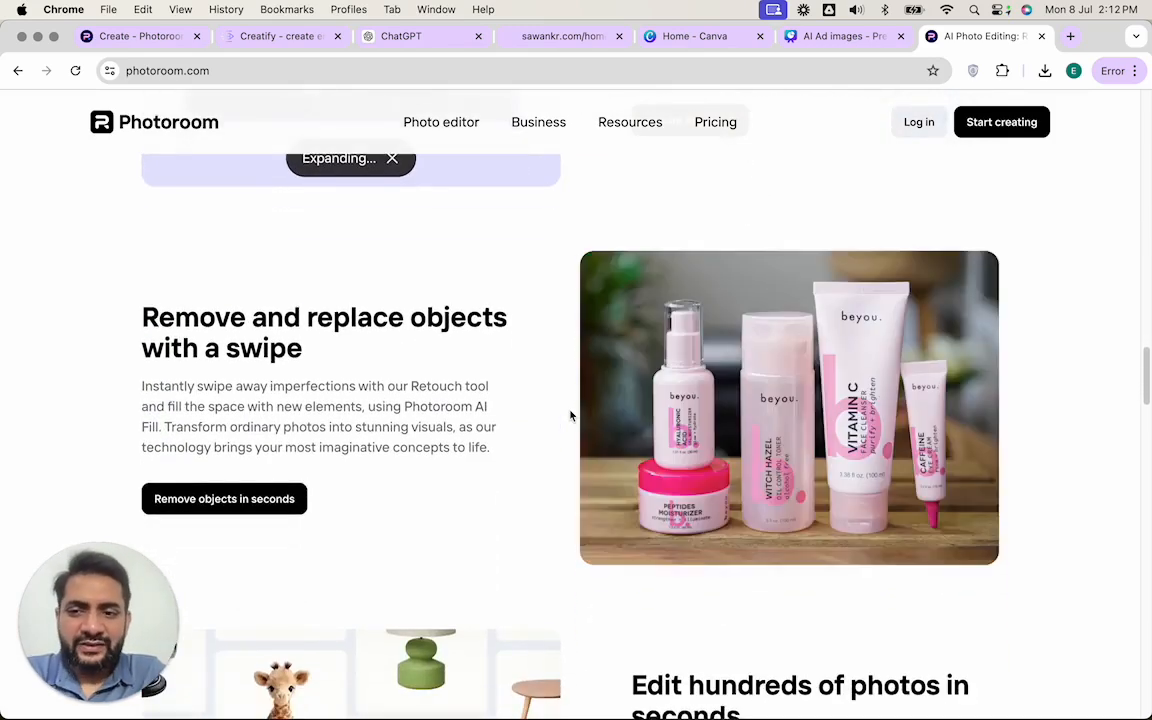
{"action": "scroll", "coordinate": [571, 414], "scroll_direction": "down", "scroll_amount": 4}
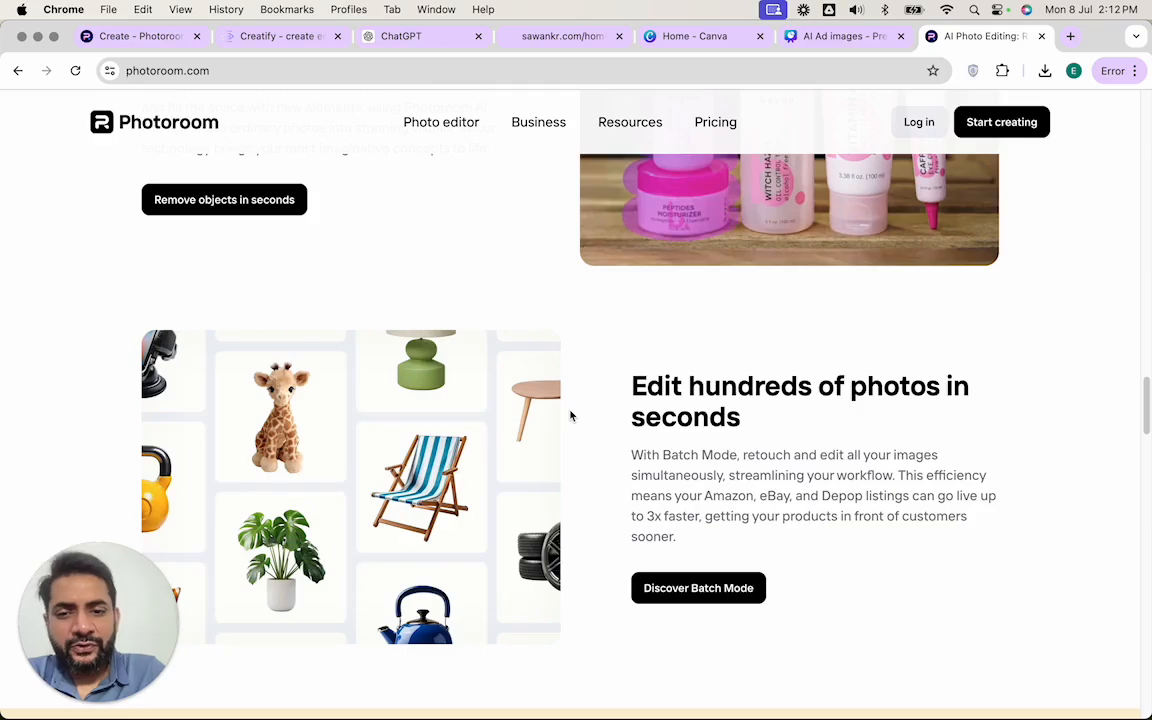
{"action": "scroll", "coordinate": [571, 414], "scroll_direction": "down", "scroll_amount": 8}
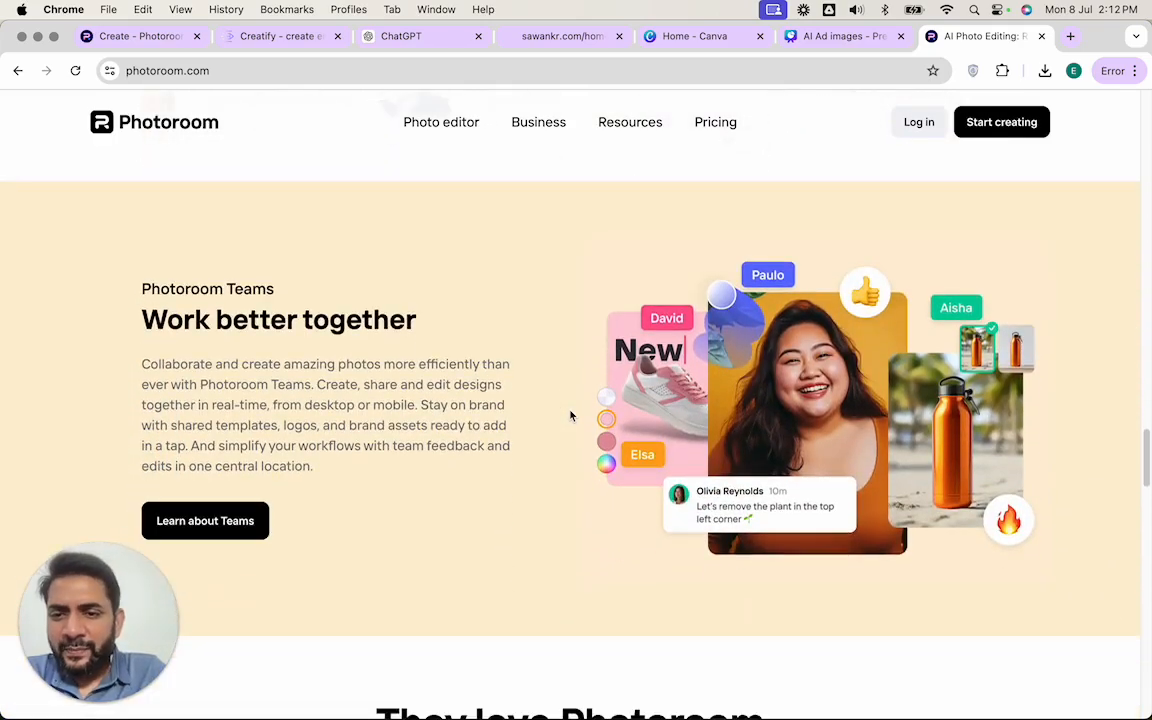
{"action": "scroll", "coordinate": [571, 414], "scroll_direction": "down", "scroll_amount": 4}
{"action": "scroll", "coordinate": [571, 414], "scroll_direction": "up", "scroll_amount": 10}
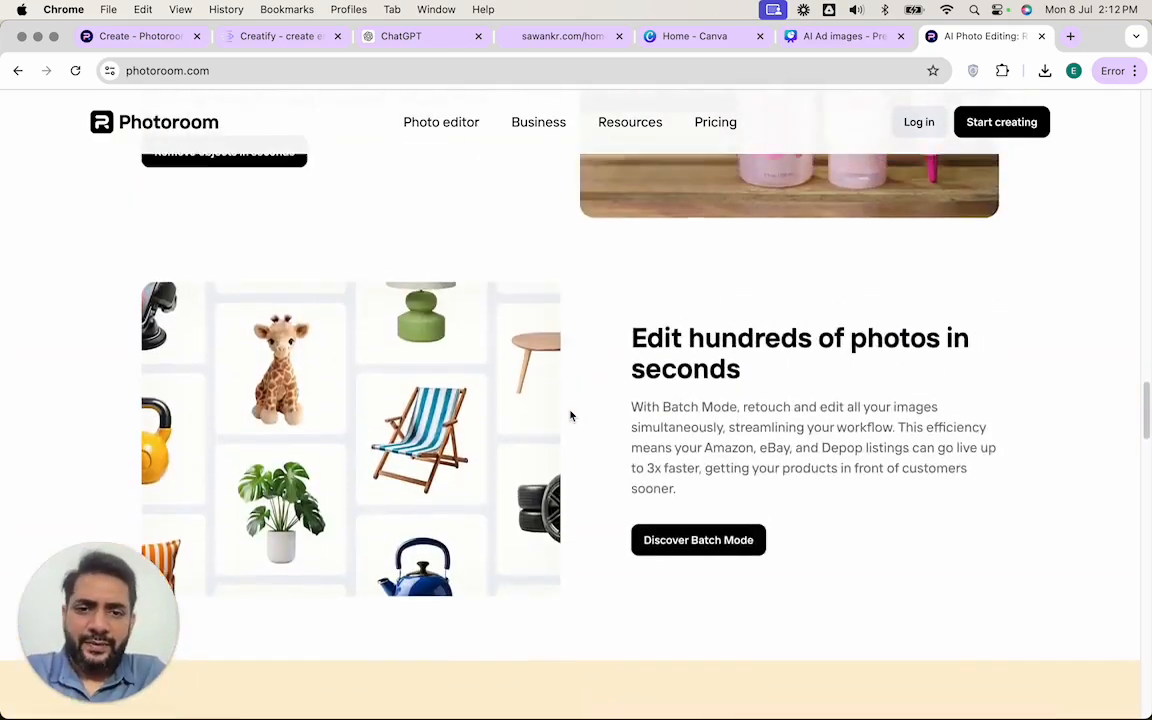
{"action": "scroll", "coordinate": [571, 414], "scroll_direction": "up", "scroll_amount": 15}
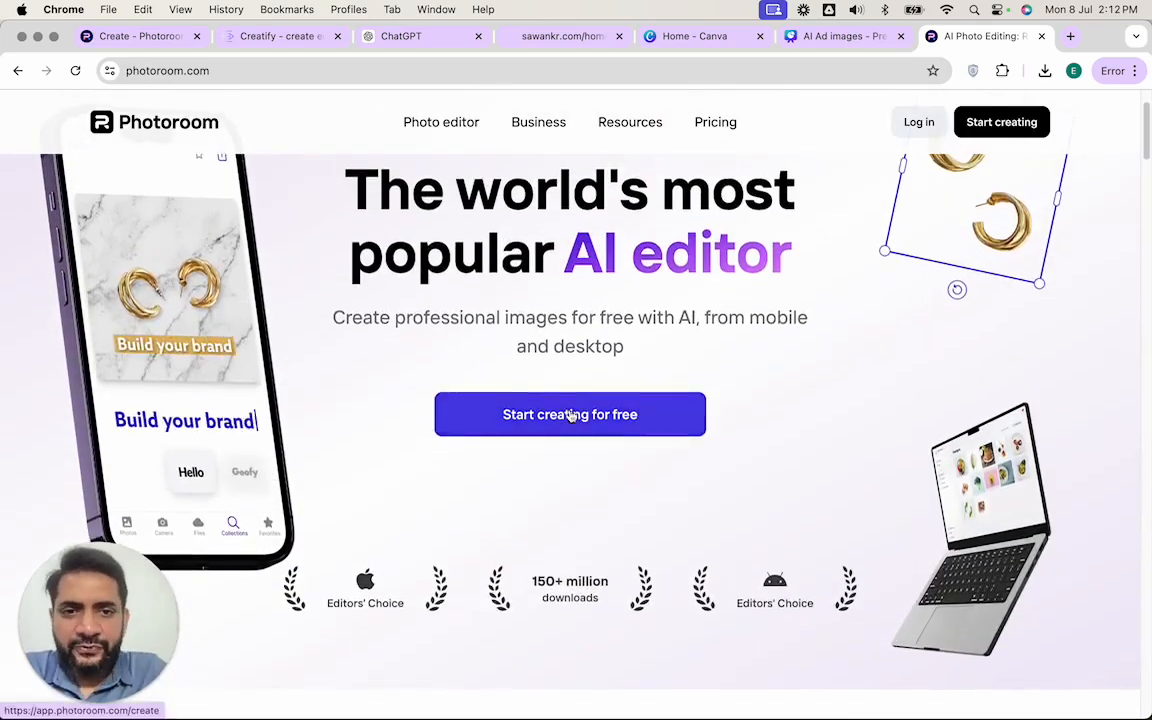
{"action": "scroll", "coordinate": [570, 414], "scroll_direction": "up", "scroll_amount": 3}
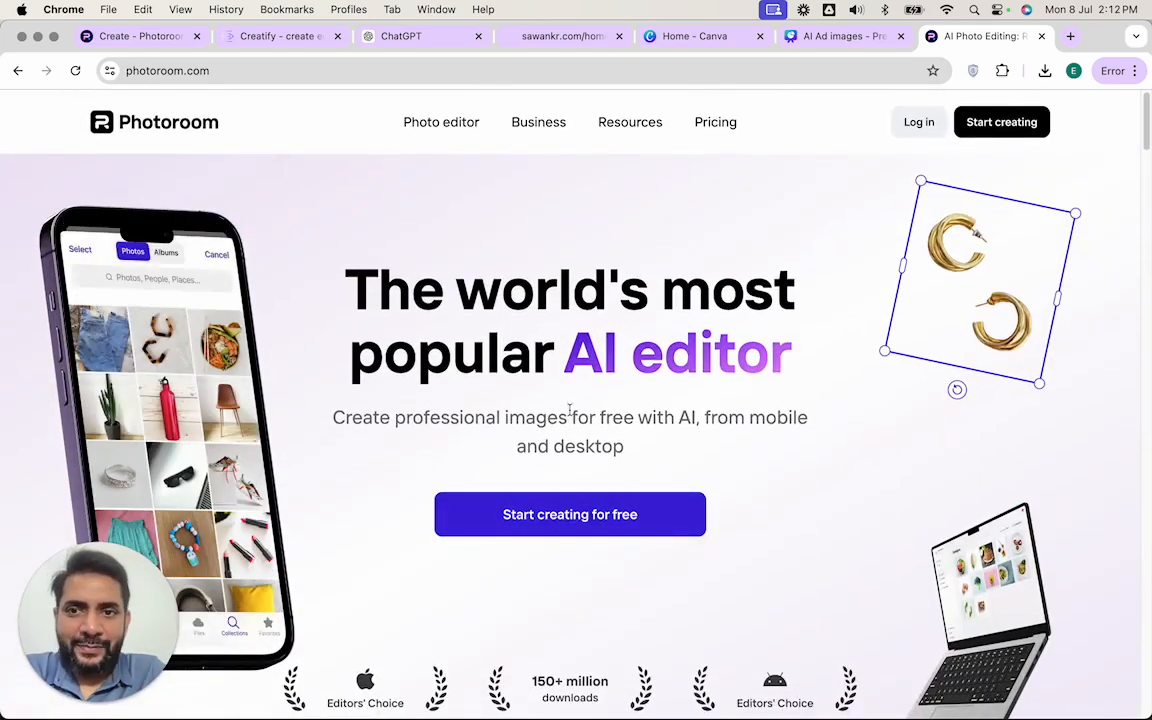
Switch to the already open Photoroom create page and dismiss its team invitation banner.
{"action": "left_click", "coordinate": [130, 38]}
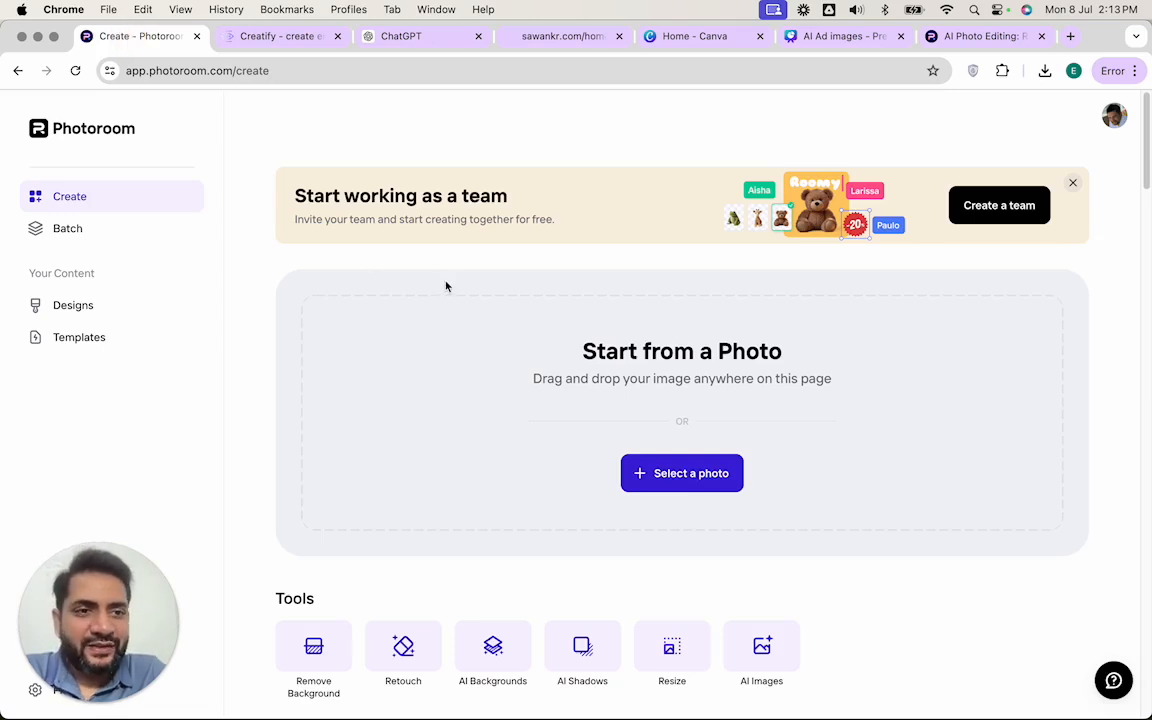
{"action": "left_click", "coordinate": [1072, 185]}
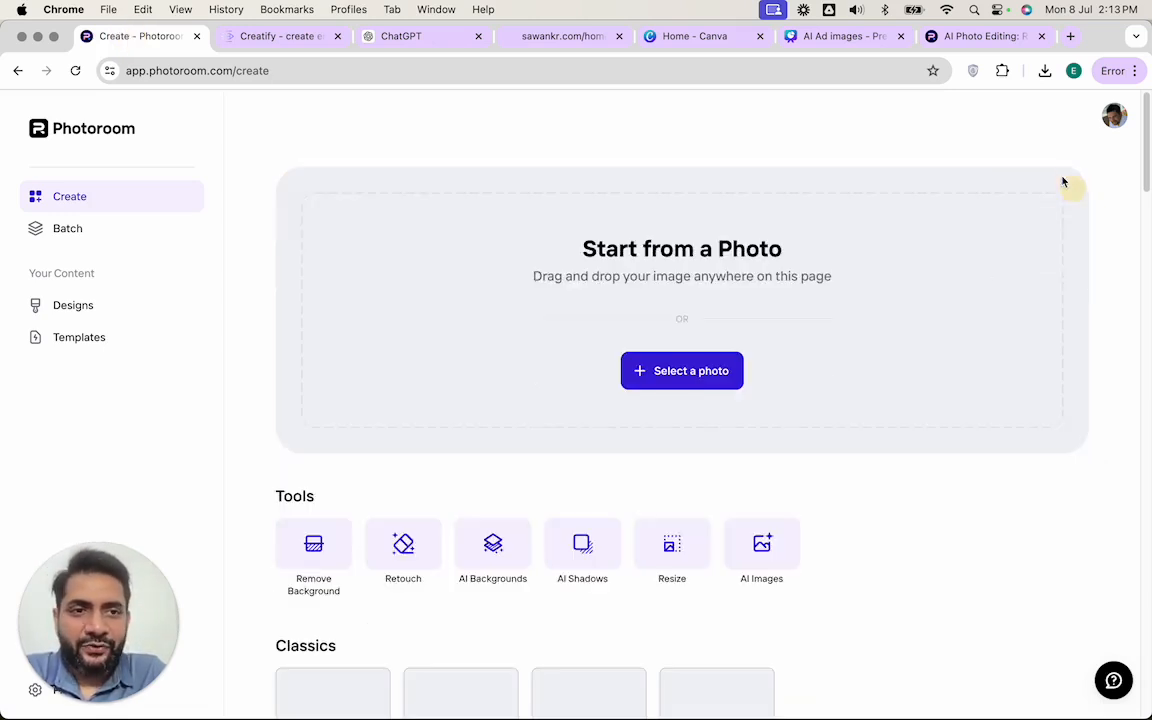
Open Photoroom's pricing page and compare the Free and Pro plans, checking the yearly, monthly and weekly billing options.
{"action": "left_click", "coordinate": [982, 36]}
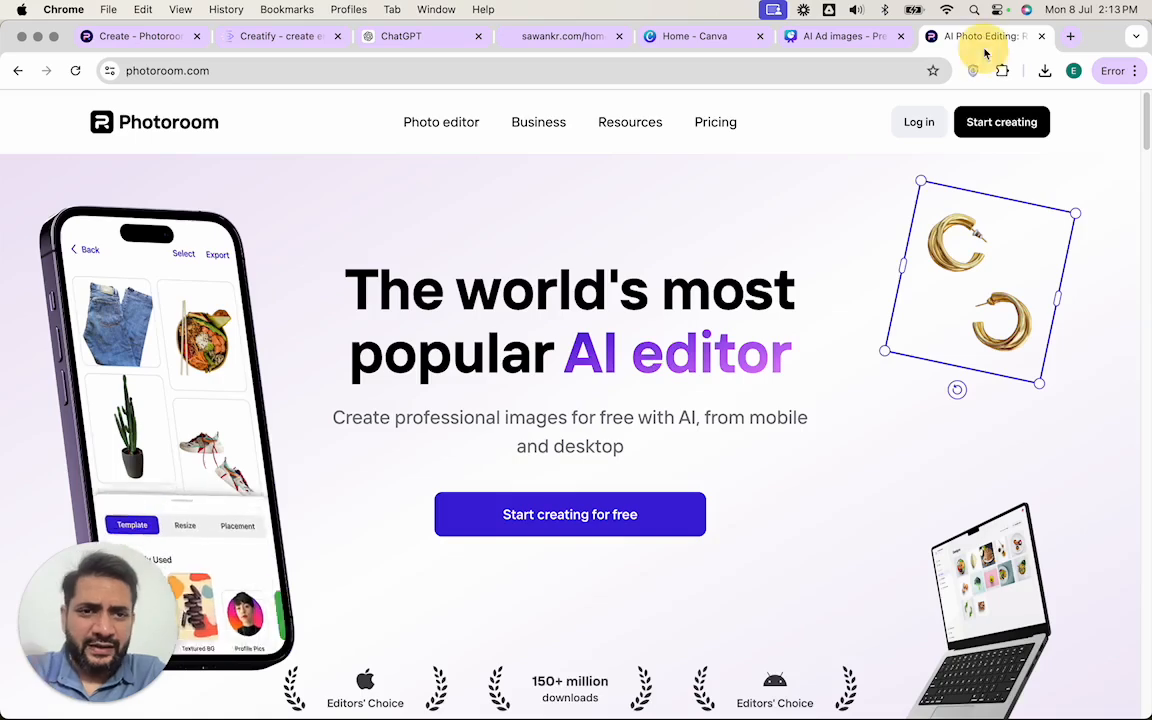
{"action": "left_click", "coordinate": [708, 123]}
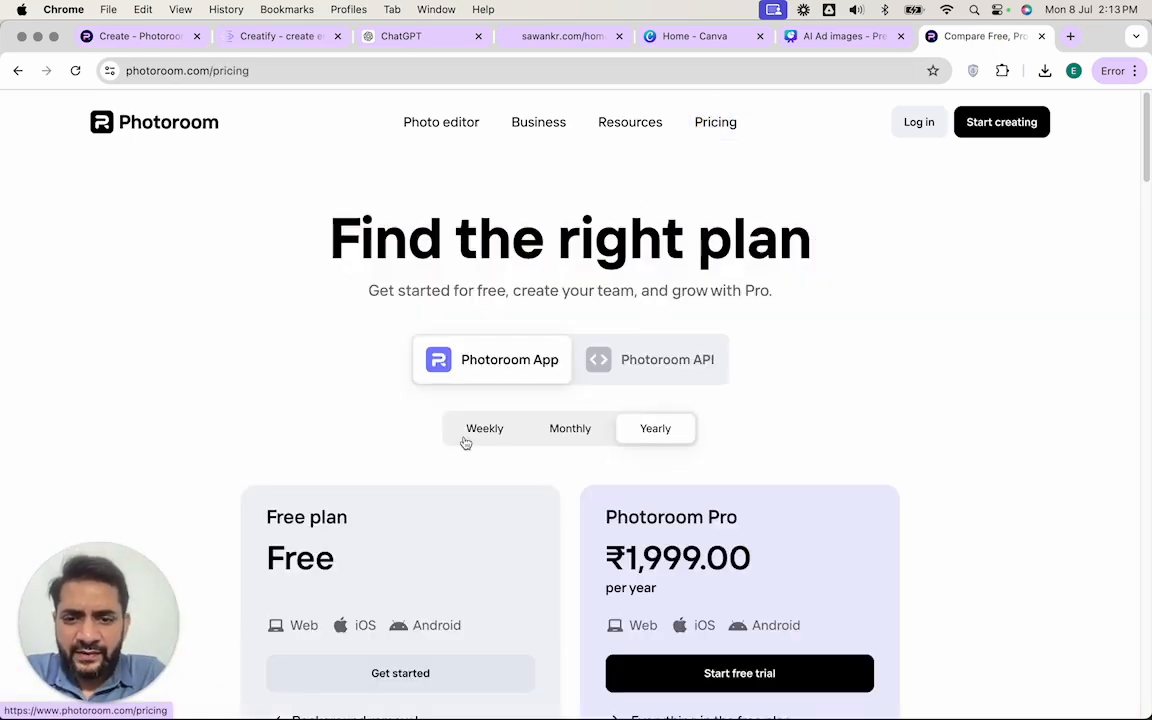
{"action": "scroll", "coordinate": [540, 500], "scroll_direction": "down", "scroll_amount": 5}
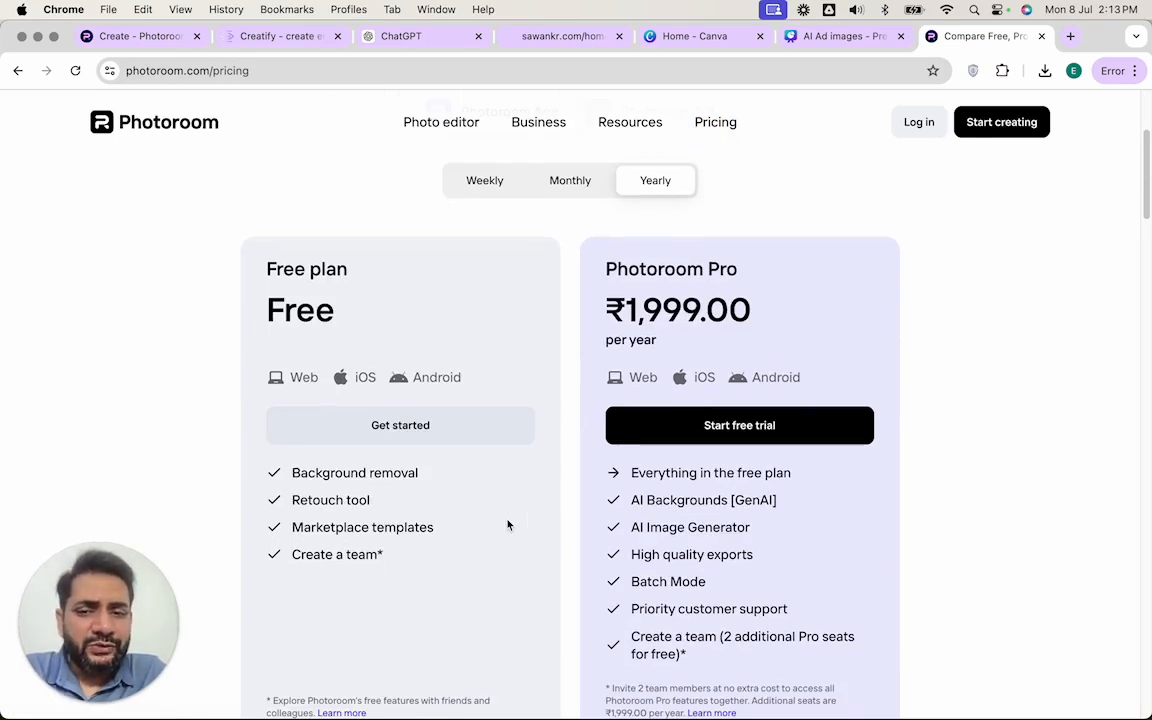
{"action": "double_click", "coordinate": [400, 527]}
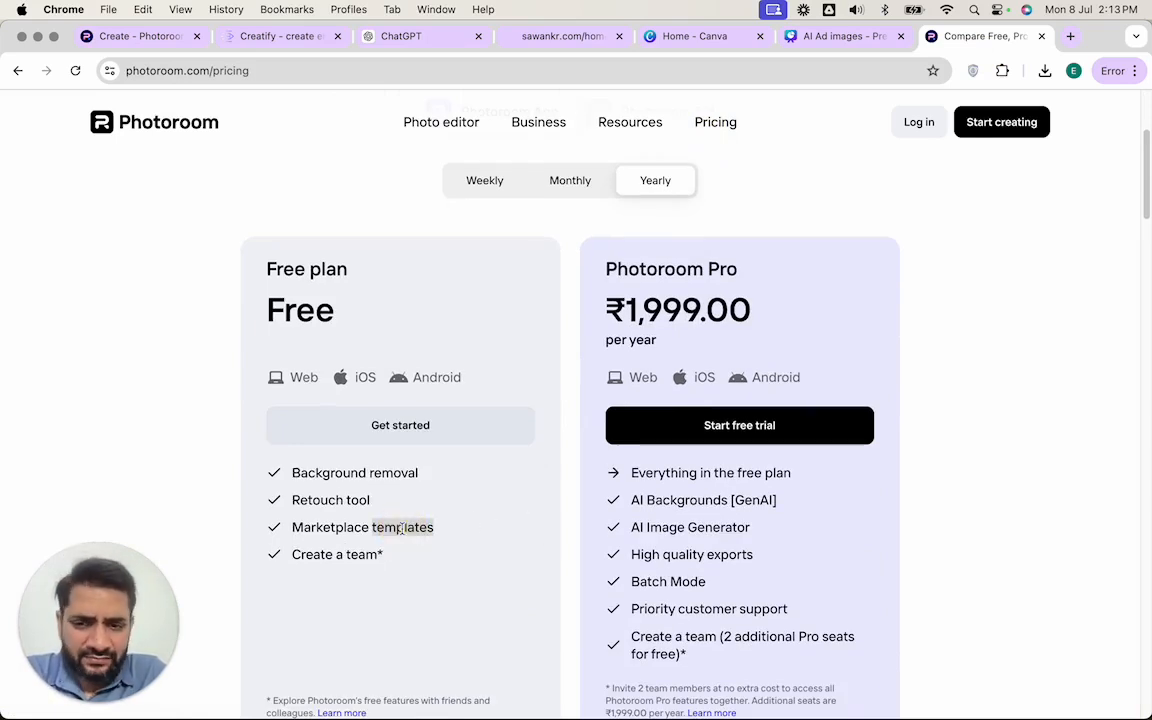
{"action": "double_click", "coordinate": [358, 527]}
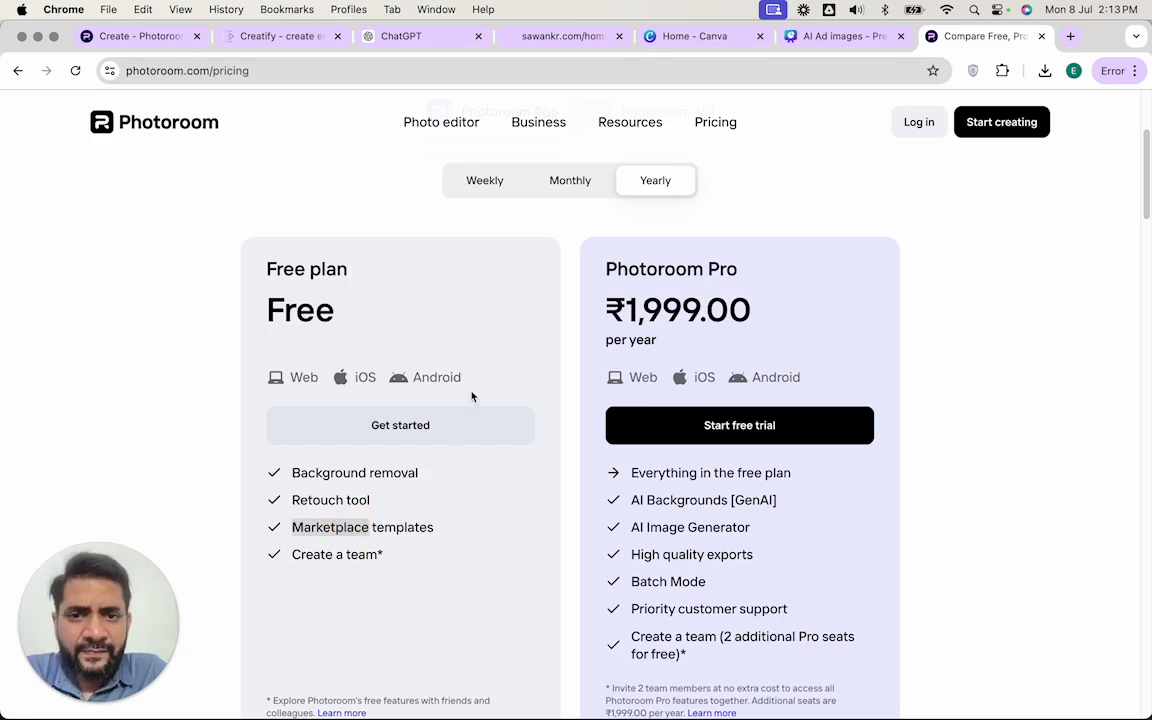
{"action": "left_click", "coordinate": [570, 182]}
{"action": "left_click", "coordinate": [475, 184]}
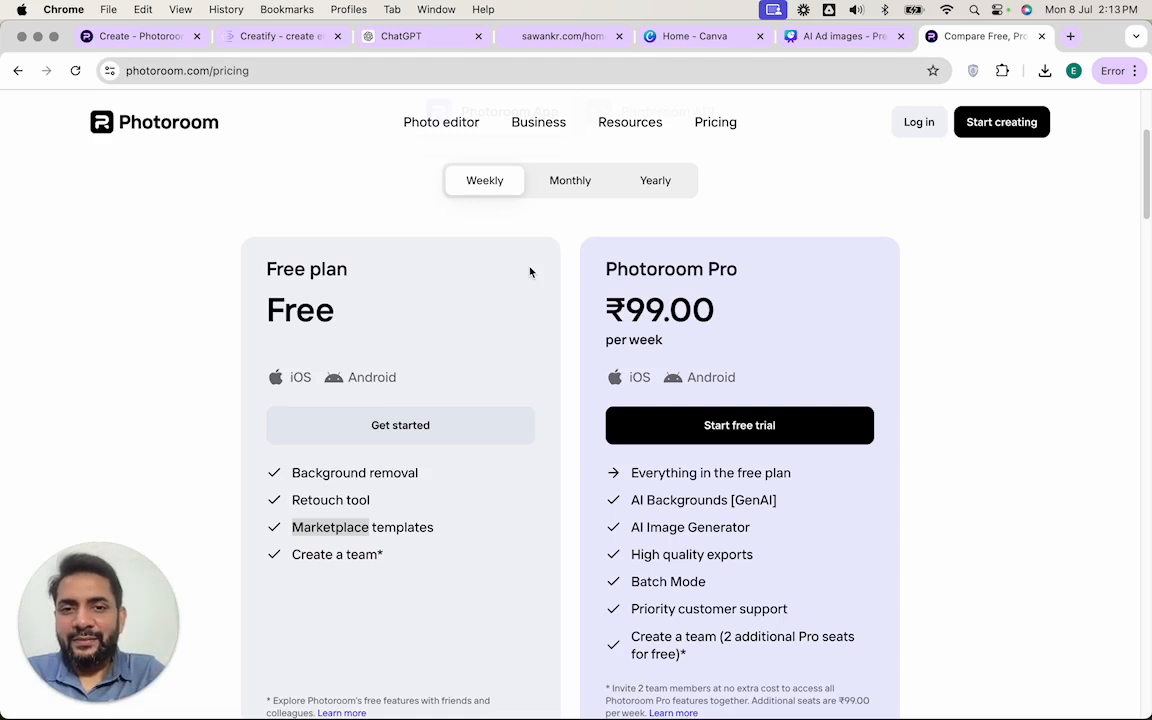
{"action": "scroll", "coordinate": [631, 341], "scroll_direction": "down", "scroll_amount": 1}
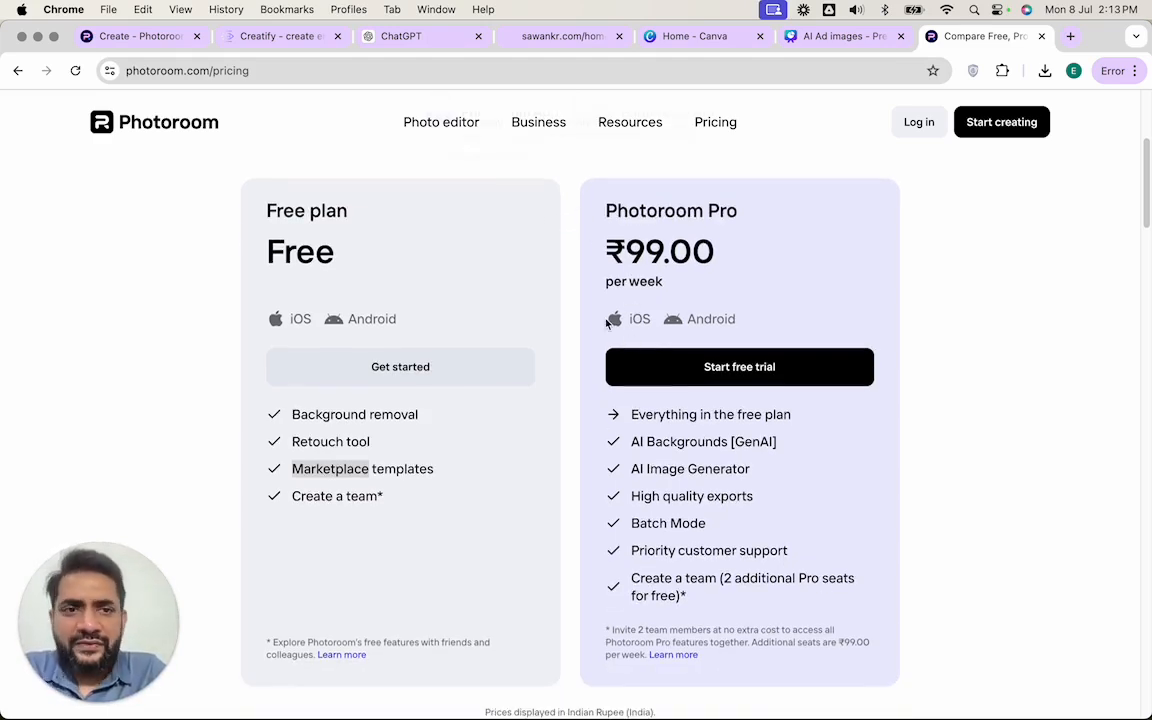
Return to the Photoroom create page and extract the recently downloaded Kids Socks Product images archive.
{"action": "key", "text": "super+1"}
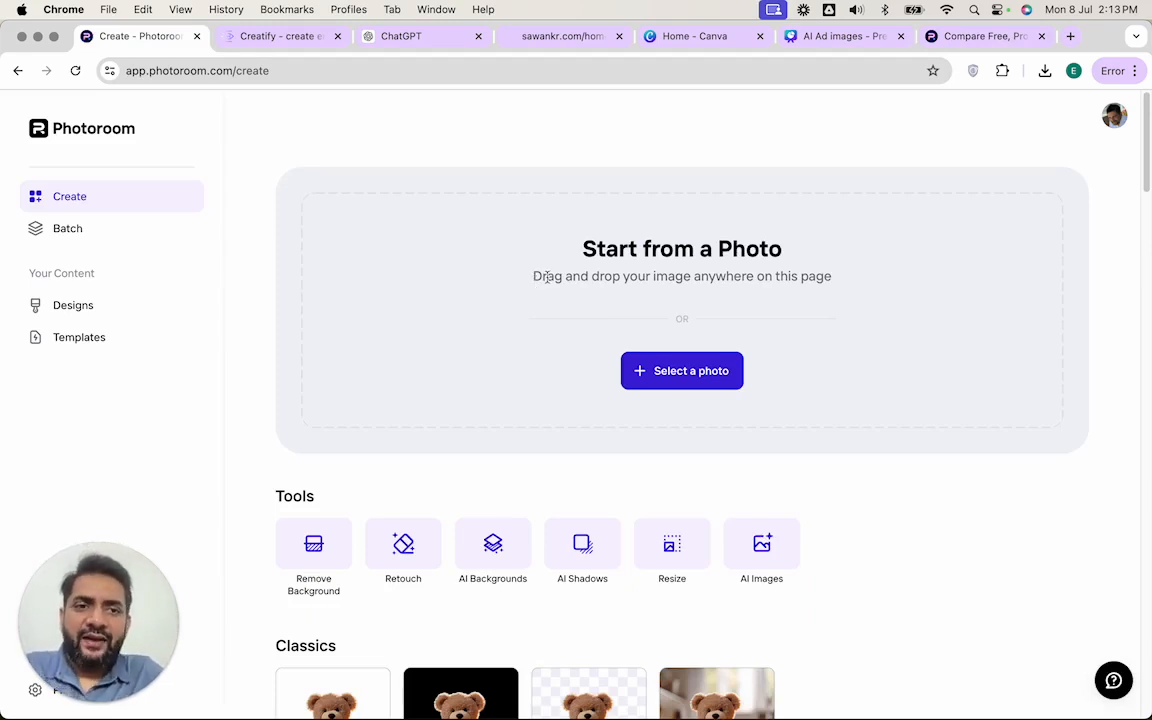
{"action": "left_click", "coordinate": [1043, 70]}
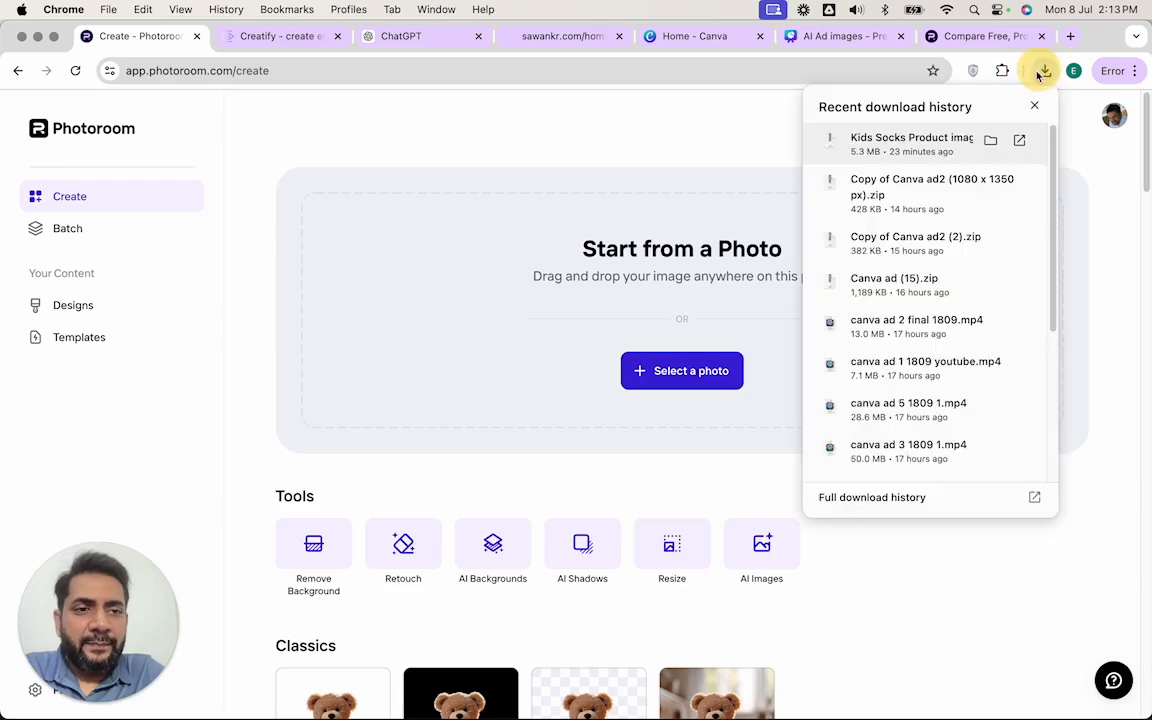
{"action": "left_click", "coordinate": [939, 137]}
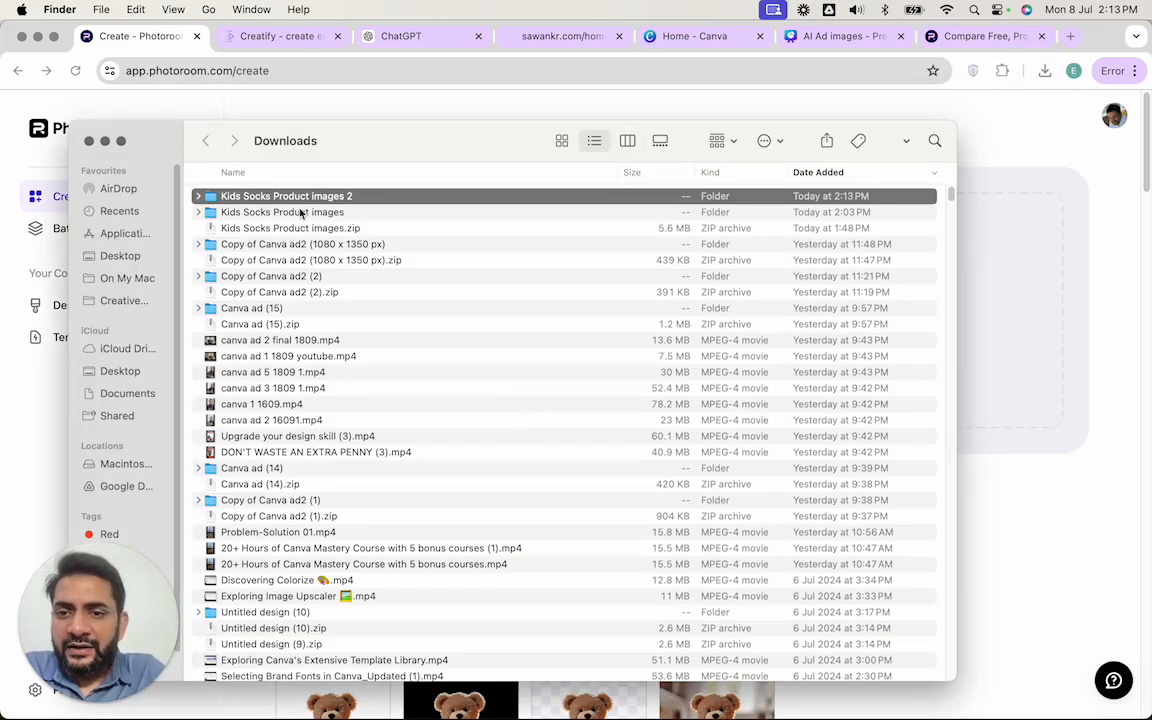
Load the purple socks photo from the Kids Socks Product images 2 folder into Photoroom as a new design.
{"action": "double_click", "coordinate": [295, 200]}
{"action": "left_click", "coordinate": [260, 327]}
{"action": "left_click_drag", "start_coordinate": [252, 319], "coordinate": [270, 152]}
{"action": "left_click_drag", "start_coordinate": [265, 247], "coordinate": [509, 321]}
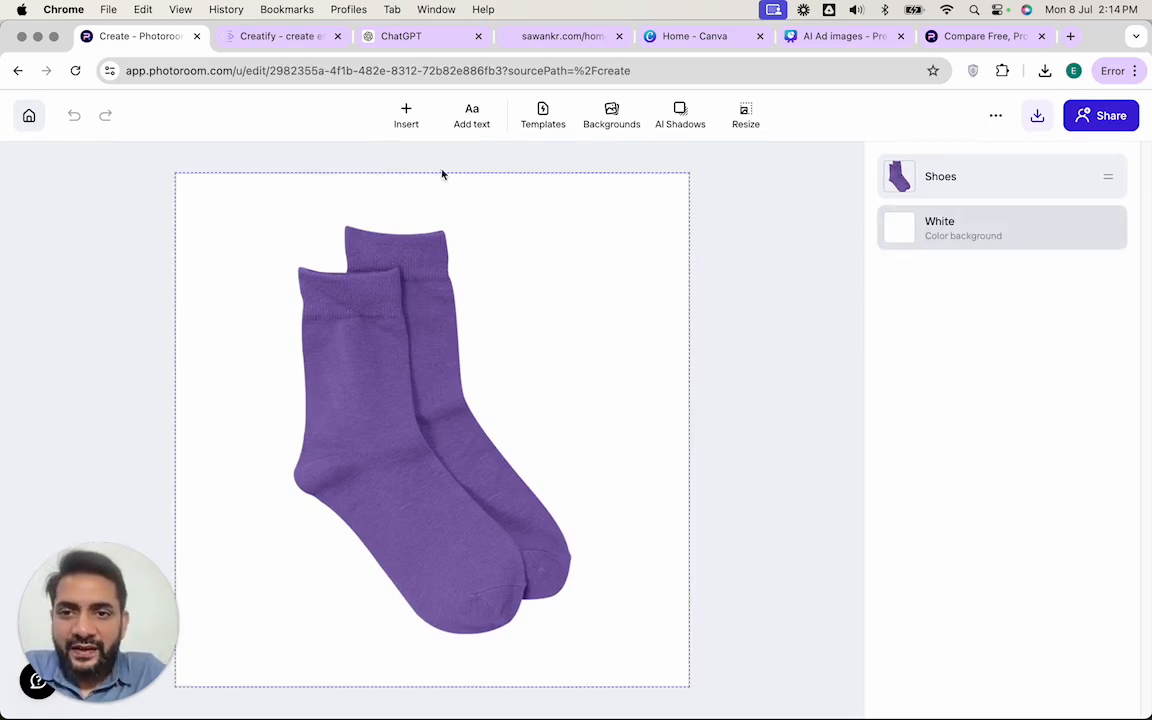
Browse the insertable elements for the design, including shapes, graphics, logos, promotion stickers and accessories.
{"action": "left_click", "coordinate": [407, 120]}
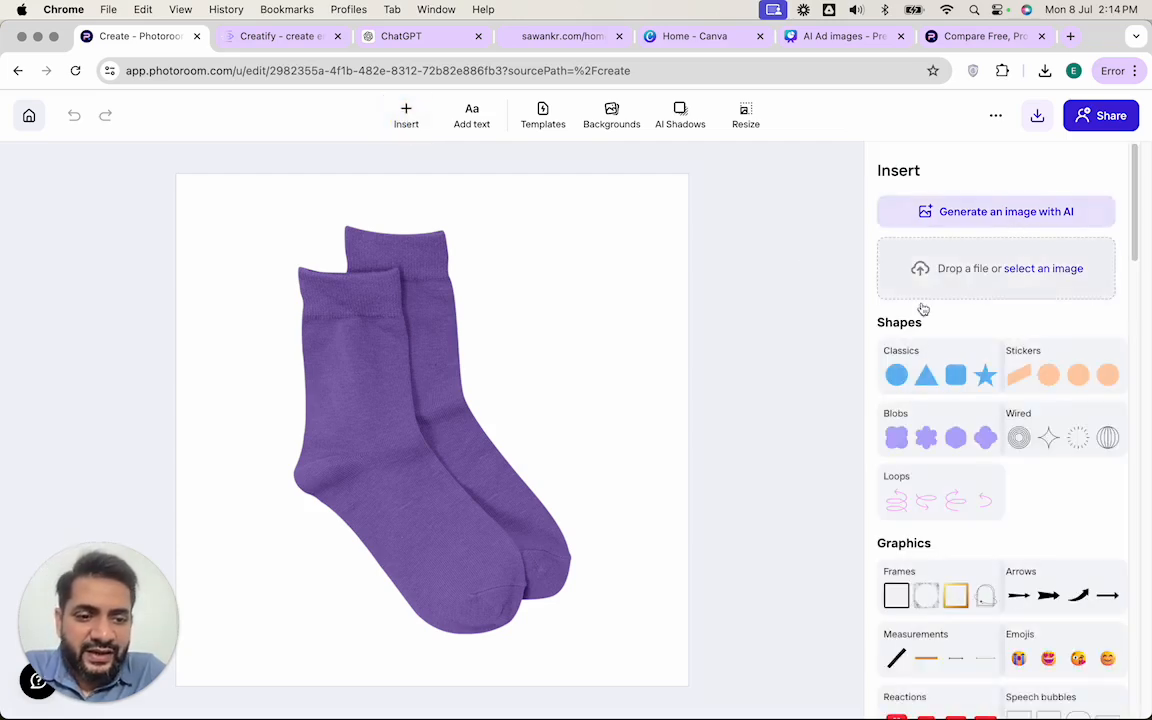
{"action": "scroll", "coordinate": [942, 274], "scroll_direction": "down", "scroll_amount": 3}
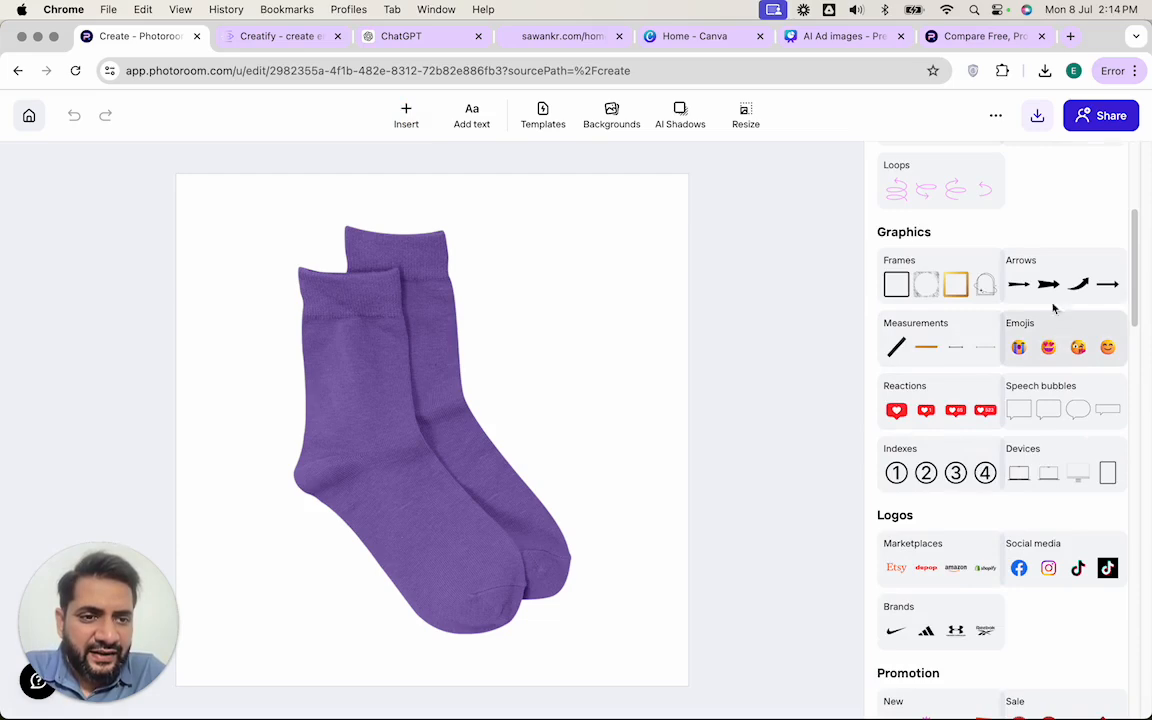
{"action": "scroll", "coordinate": [918, 483], "scroll_direction": "down", "scroll_amount": 5}
{"action": "scroll", "coordinate": [919, 488], "scroll_direction": "down", "scroll_amount": 9}
{"action": "scroll", "coordinate": [919, 488], "scroll_direction": "down", "scroll_amount": 3}
{"action": "scroll", "coordinate": [918, 488], "scroll_direction": "up", "scroll_amount": 10}
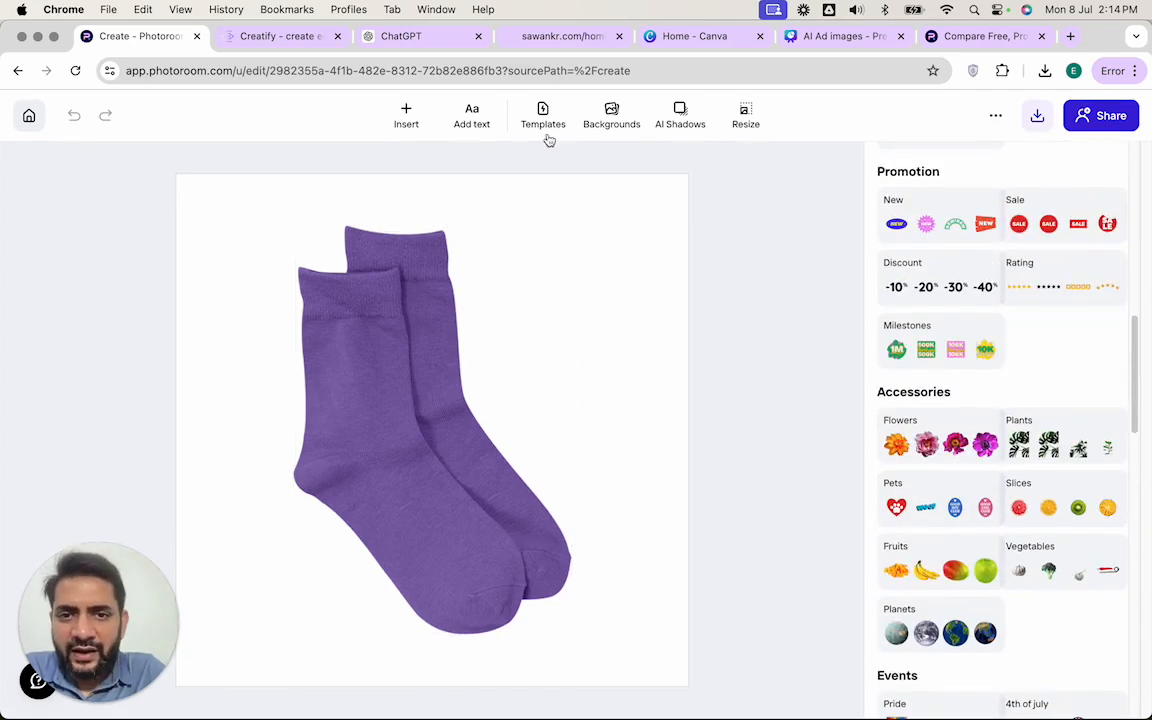
Browse the template categories and all Social Networks formats, including Instagram, TikTok, YouTube, Facebook and LinkedIn sizes.
{"action": "left_click", "coordinate": [541, 118]}
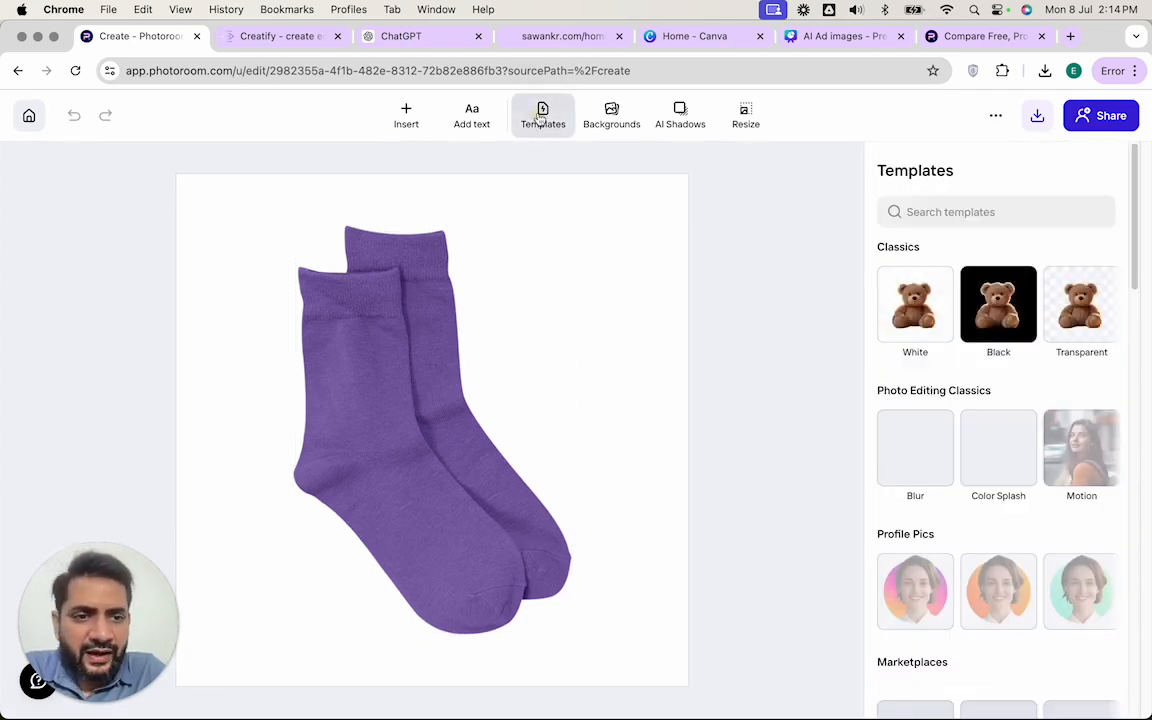
{"action": "scroll", "coordinate": [913, 468], "scroll_direction": "down", "scroll_amount": 5}
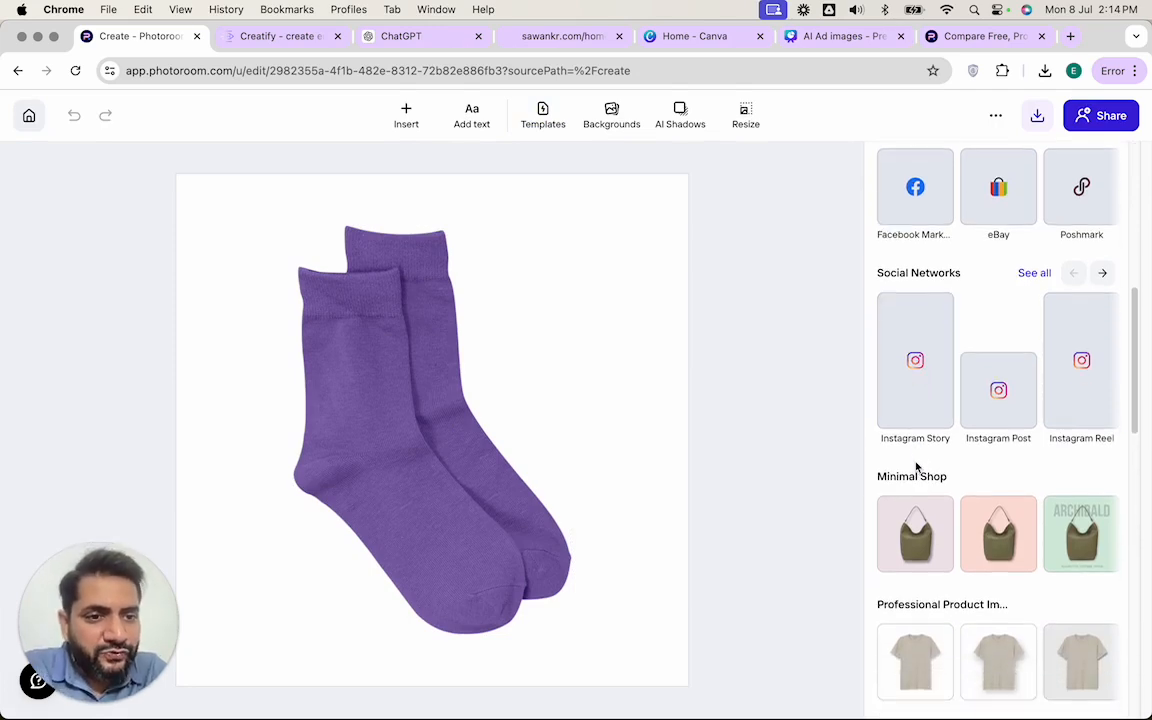
{"action": "left_click", "coordinate": [1035, 280]}
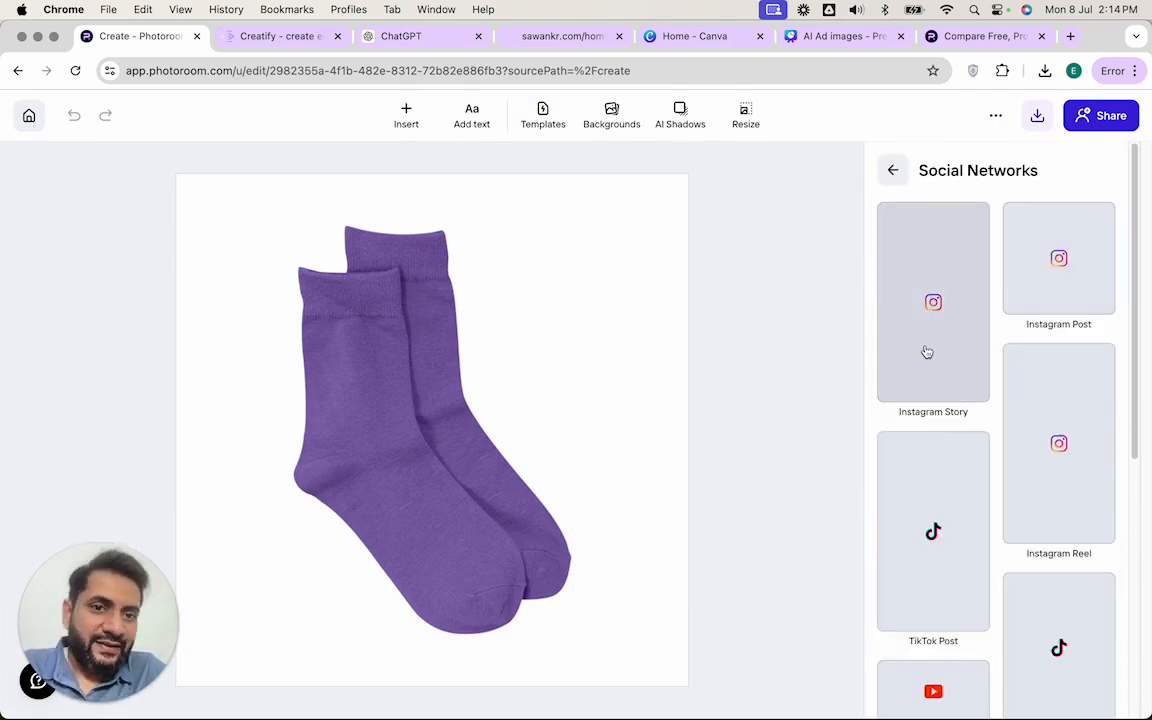
{"action": "scroll", "coordinate": [927, 352], "scroll_direction": "down", "scroll_amount": 1}
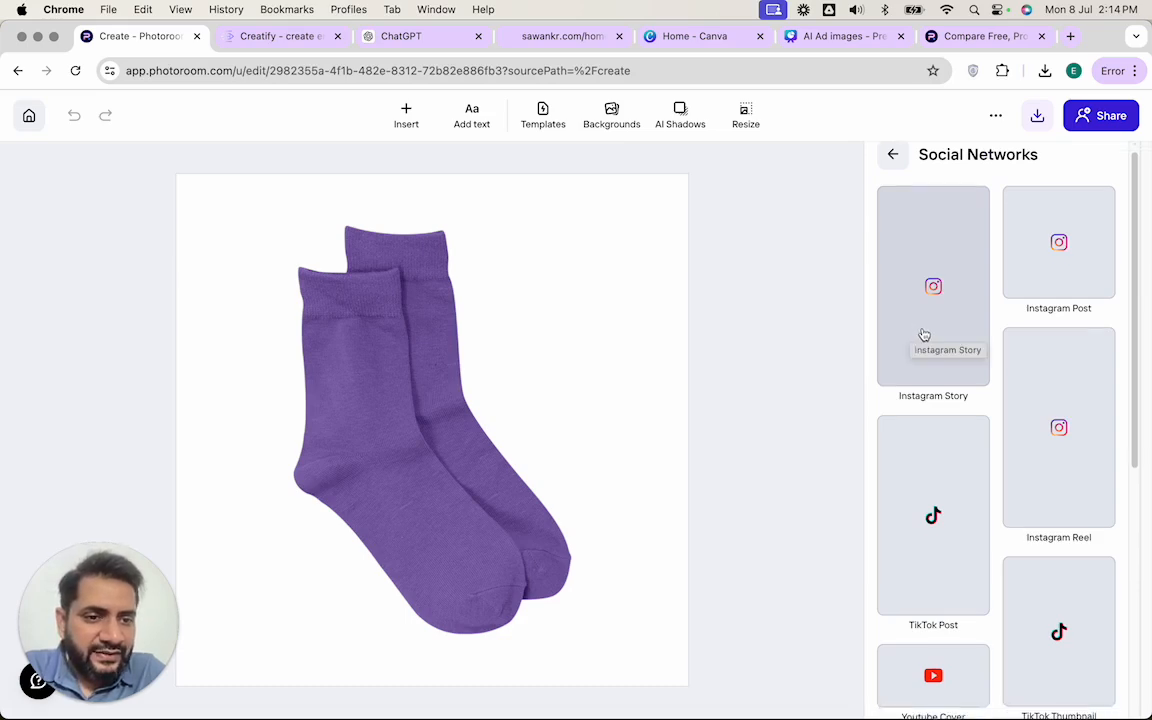
{"action": "scroll", "coordinate": [1034, 257], "scroll_direction": "down", "scroll_amount": 5}
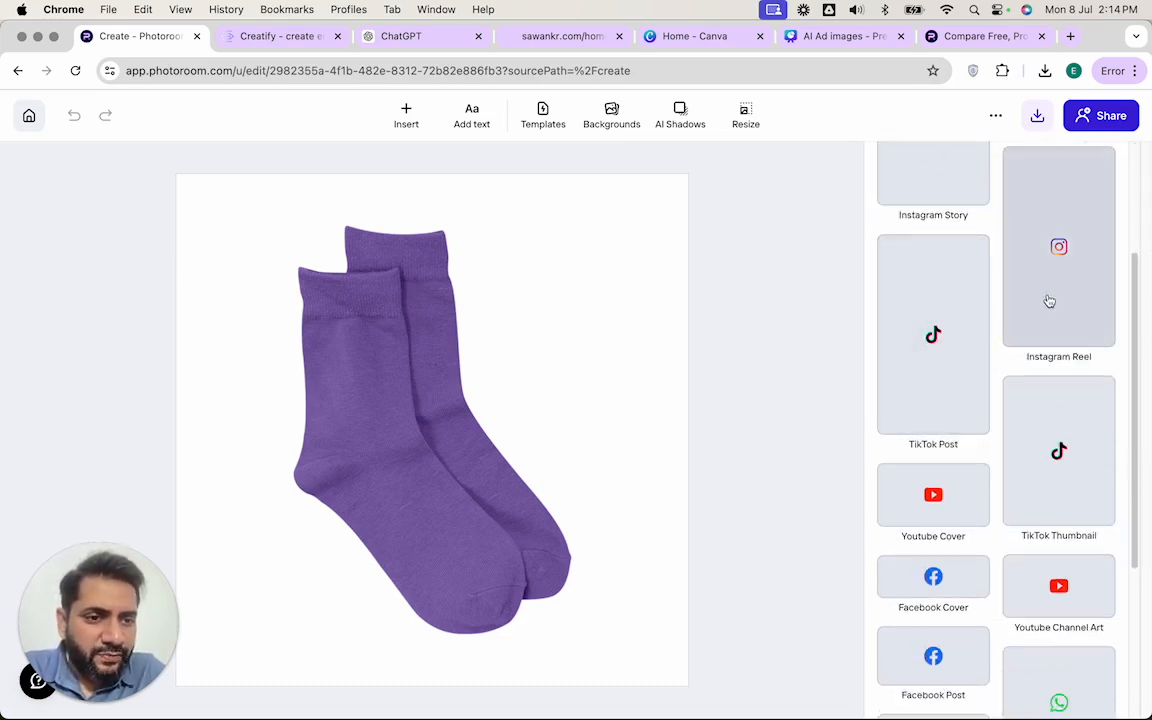
{"action": "scroll", "coordinate": [1047, 300], "scroll_direction": "down", "scroll_amount": 2}
{"action": "scroll", "coordinate": [1067, 406], "scroll_direction": "down", "scroll_amount": 2}
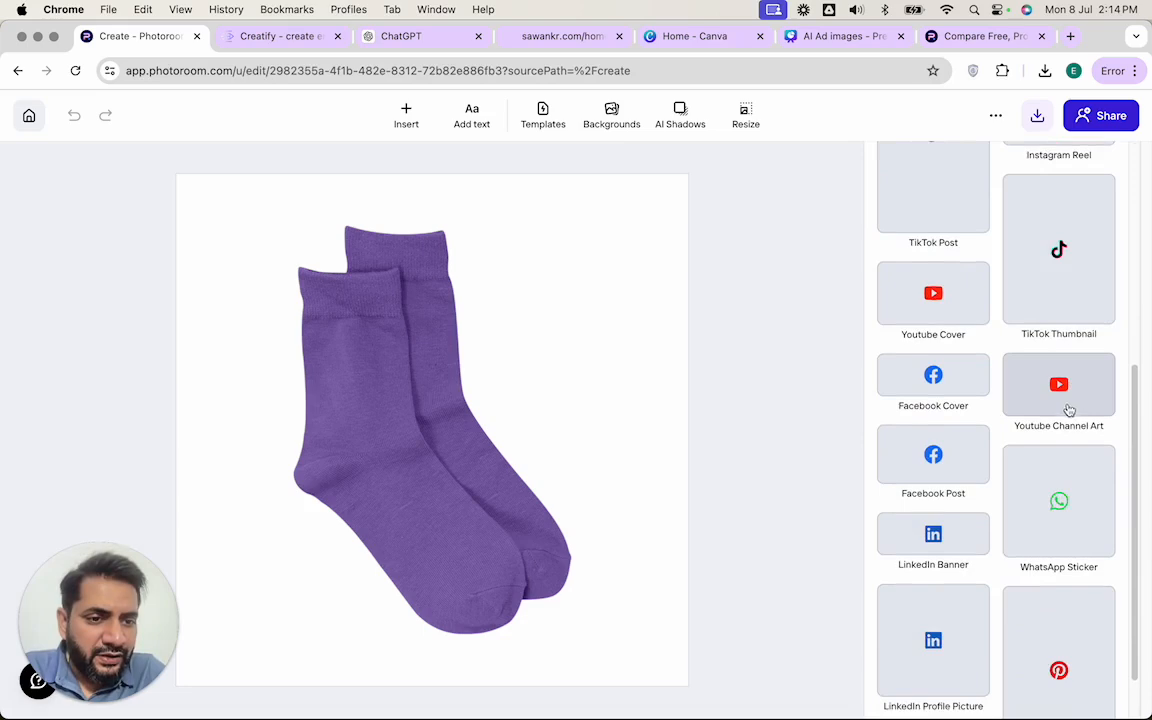
{"action": "scroll", "coordinate": [1070, 407], "scroll_direction": "down", "scroll_amount": 2}
{"action": "scroll", "coordinate": [949, 548], "scroll_direction": "up", "scroll_amount": 8}
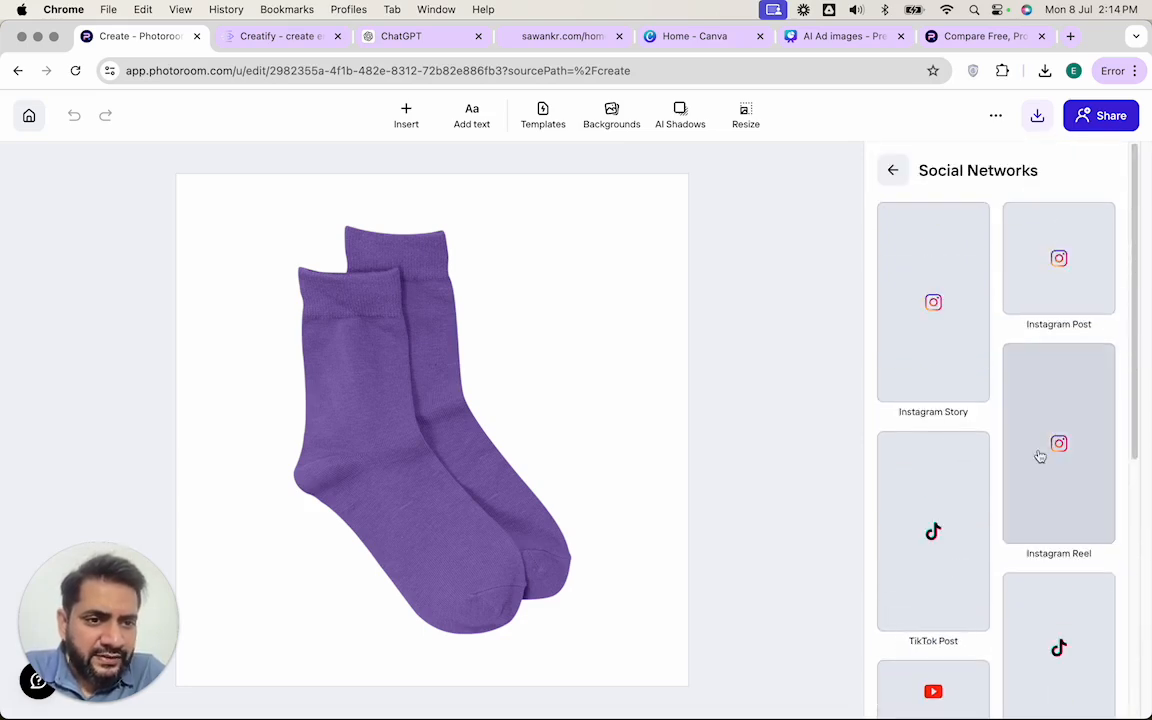
Apply the Instagram Post format from the Social Networks templates to the socks design.
{"action": "left_click", "coordinate": [1060, 256]}
{"action": "scroll", "coordinate": [1045, 289], "scroll_direction": "down", "scroll_amount": 5}
{"action": "scroll", "coordinate": [1045, 289], "scroll_direction": "up", "scroll_amount": 5}
{"action": "left_click", "coordinate": [1039, 244]}
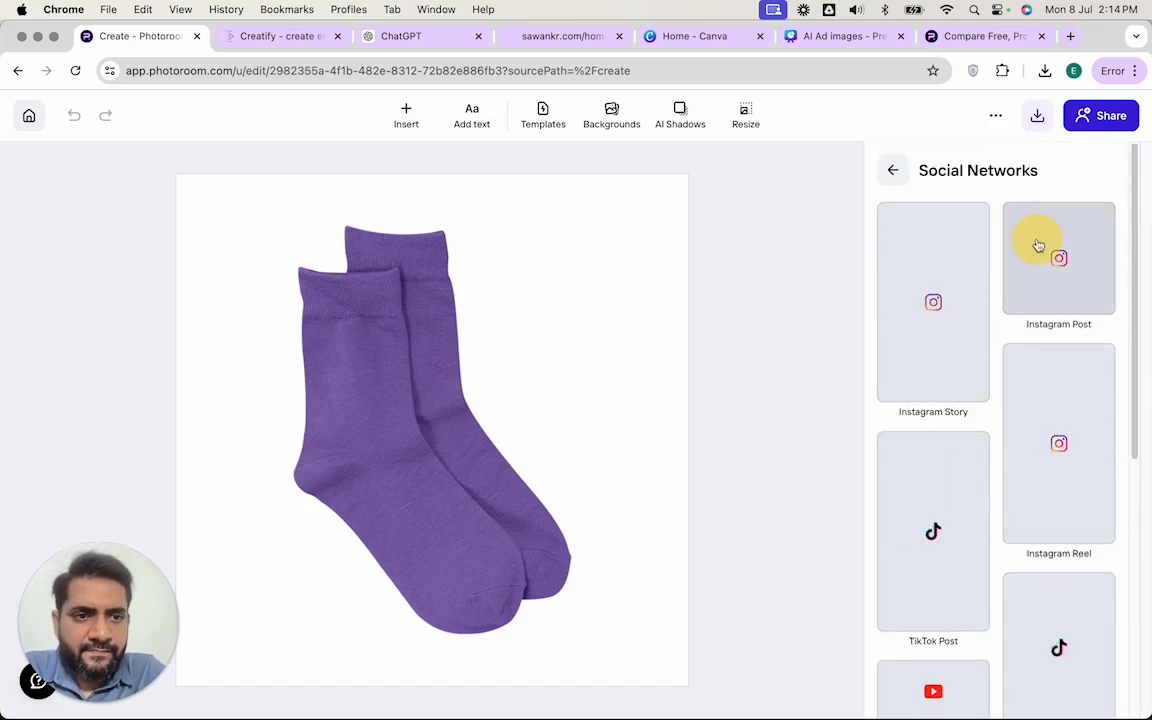
Search the templates for "instagram post", clear the search and return to the full template overview.
{"action": "left_click", "coordinate": [895, 172]}
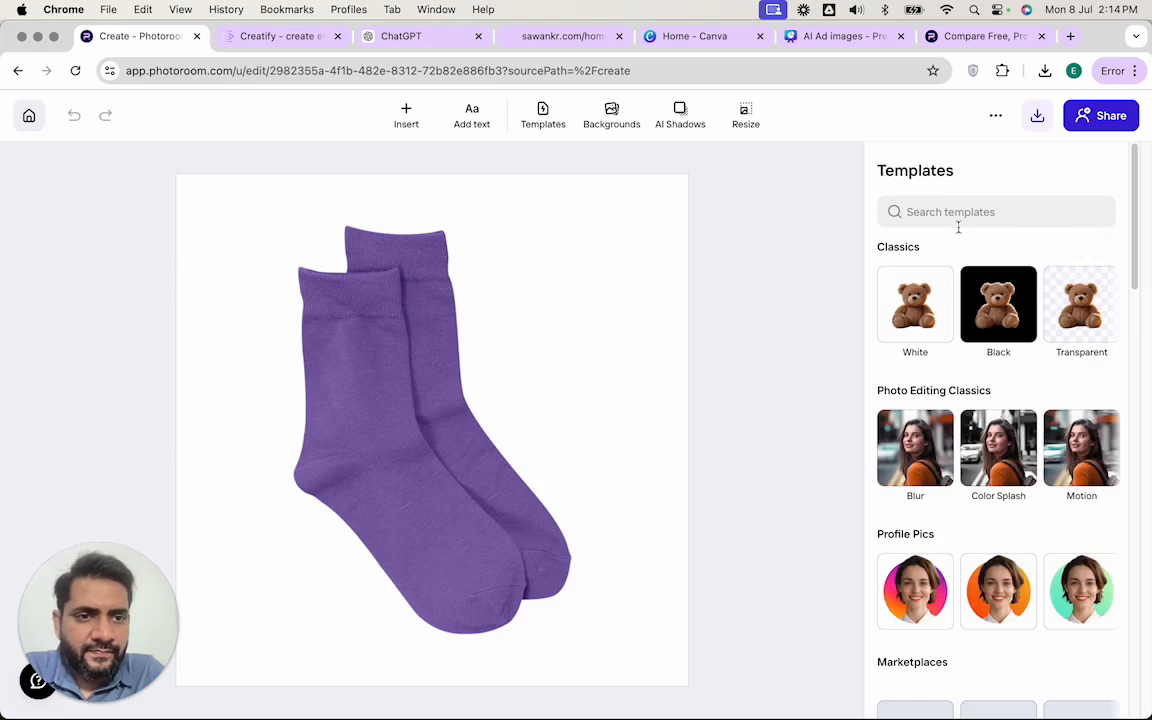
{"action": "left_click", "coordinate": [1020, 211]}
{"action": "type", "text": "instagram post"}
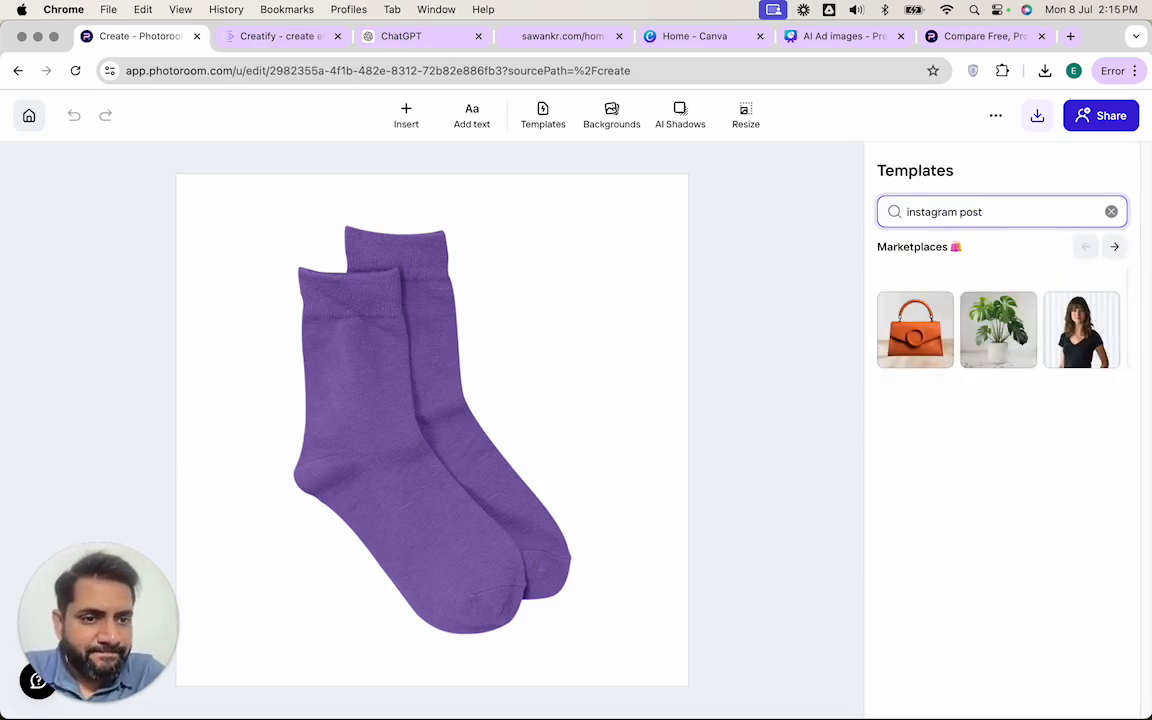
{"action": "key", "text": "super+a"}
{"action": "key", "text": "BackSpace"}
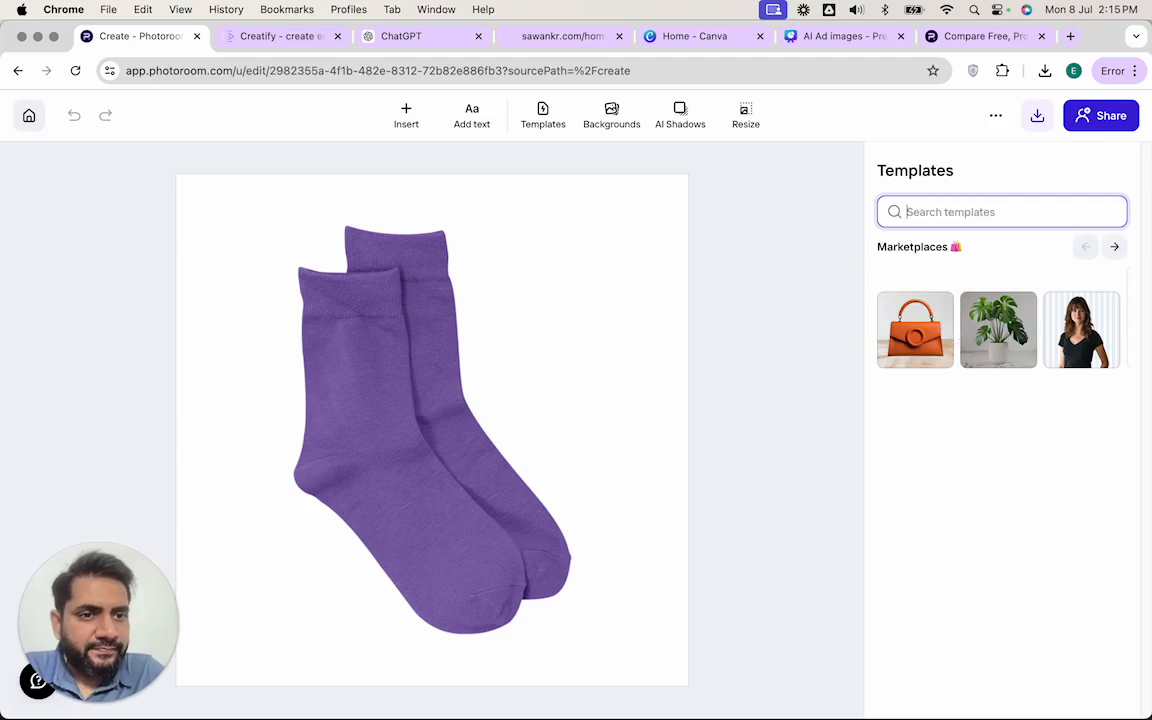
{"action": "left_click", "coordinate": [1037, 249]}
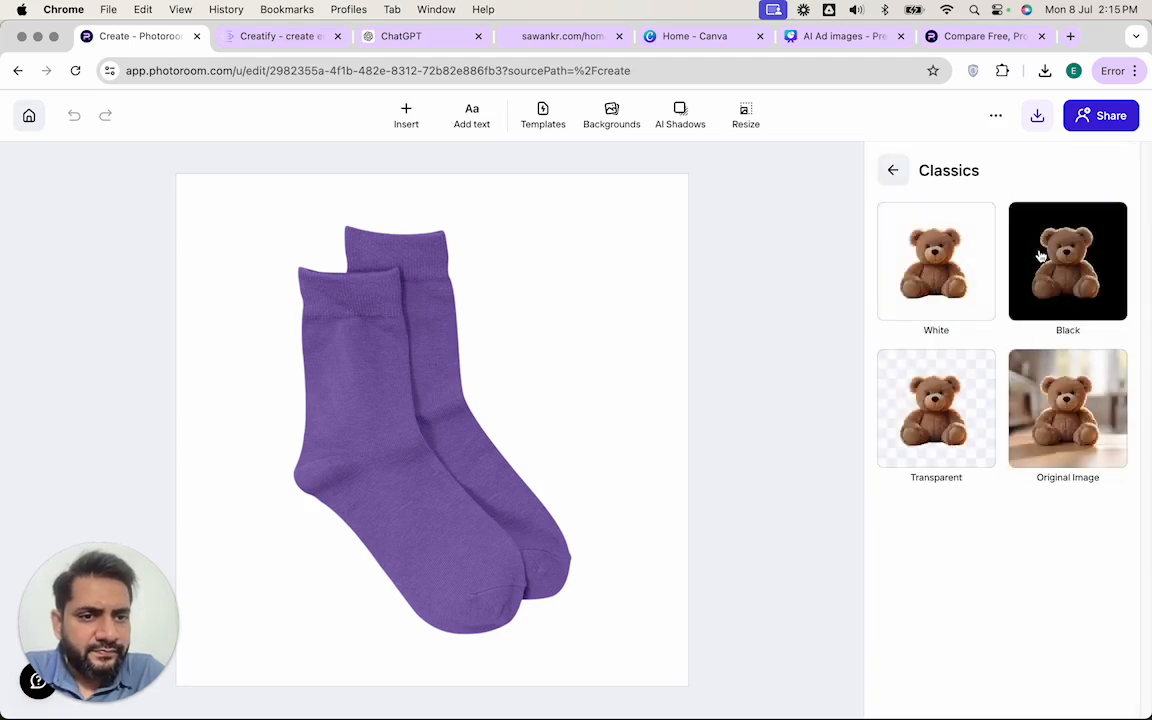
{"action": "left_click", "coordinate": [889, 170]}
Try the Instagram Reel and Instagram Story formats on the socks design, ending with Instagram Post.
{"action": "scroll", "coordinate": [970, 410], "scroll_direction": "down", "scroll_amount": 1}
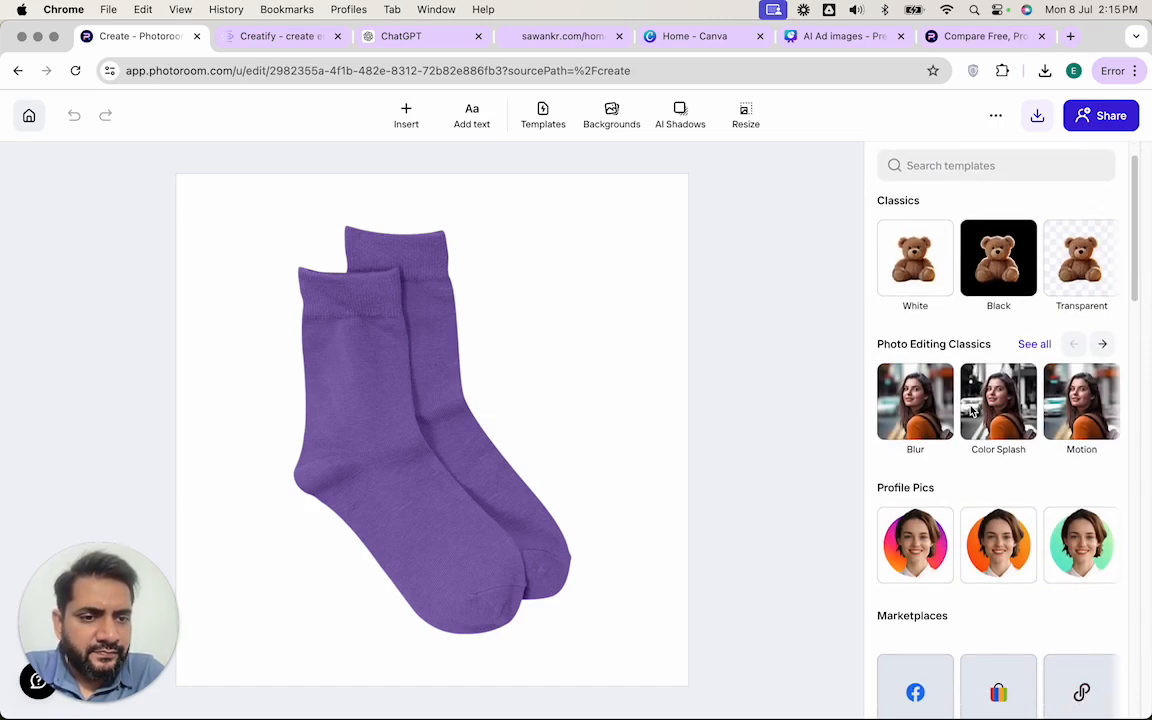
{"action": "scroll", "coordinate": [970, 410], "scroll_direction": "down", "scroll_amount": 4}
{"action": "scroll", "coordinate": [970, 410], "scroll_direction": "down", "scroll_amount": 3}
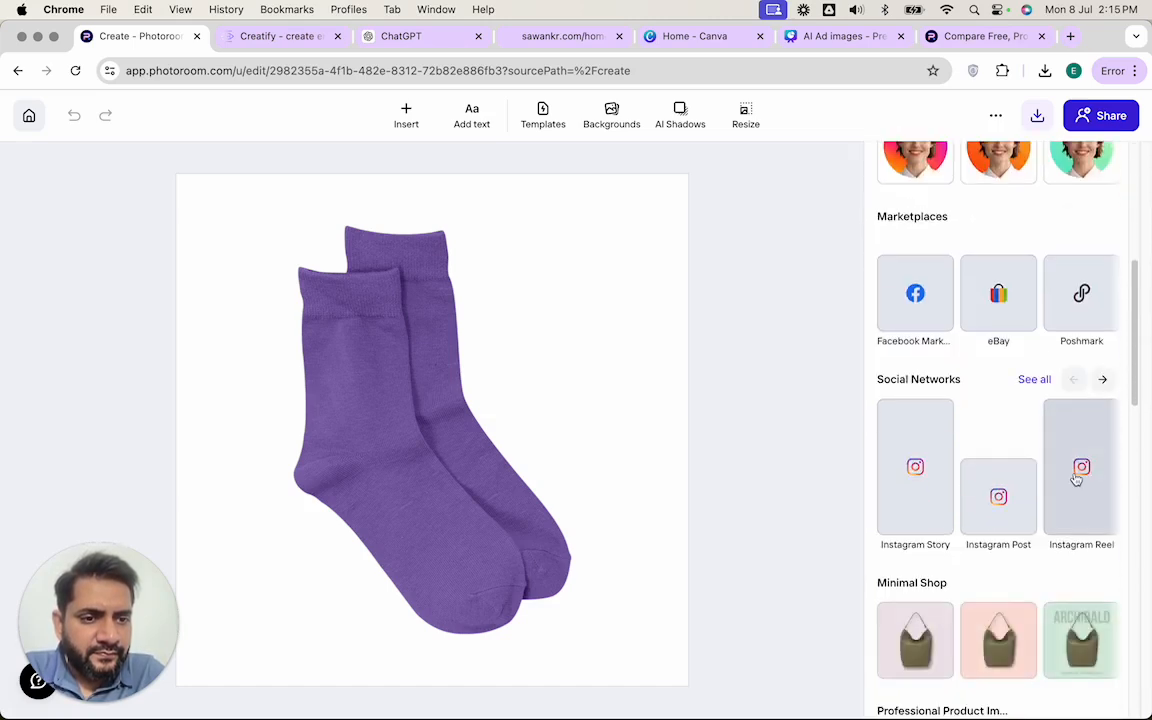
{"action": "left_click", "coordinate": [1077, 478]}
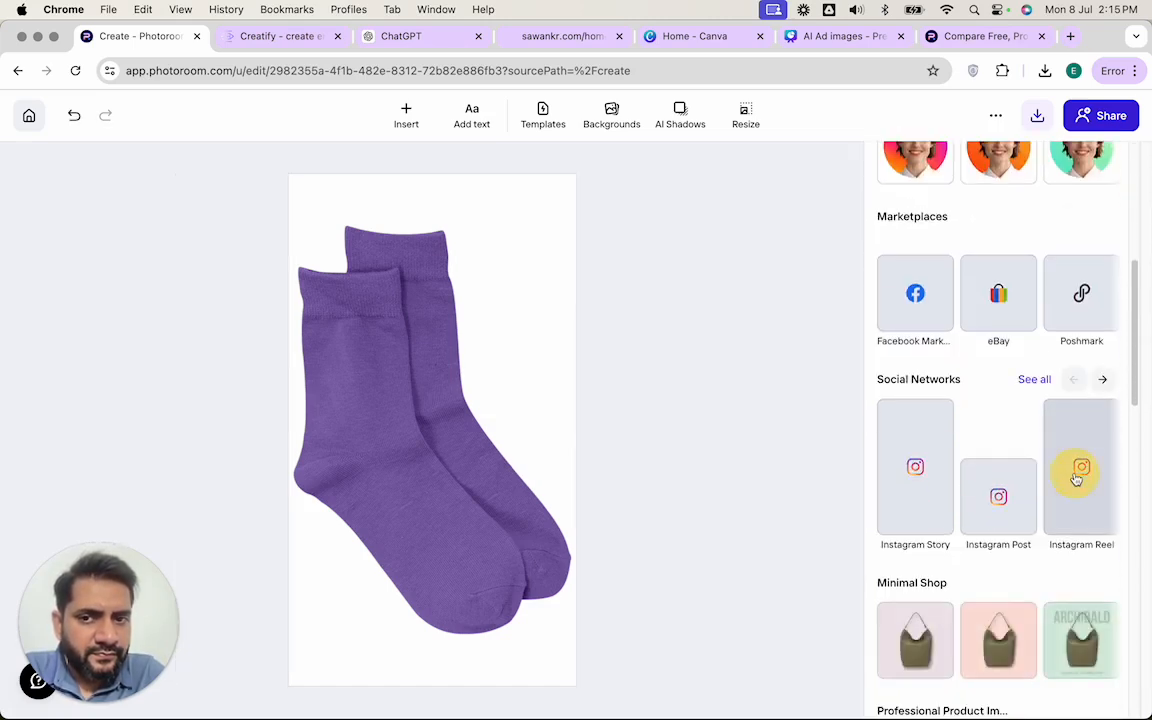
{"action": "left_click", "coordinate": [1004, 487]}
{"action": "left_click", "coordinate": [948, 484]}
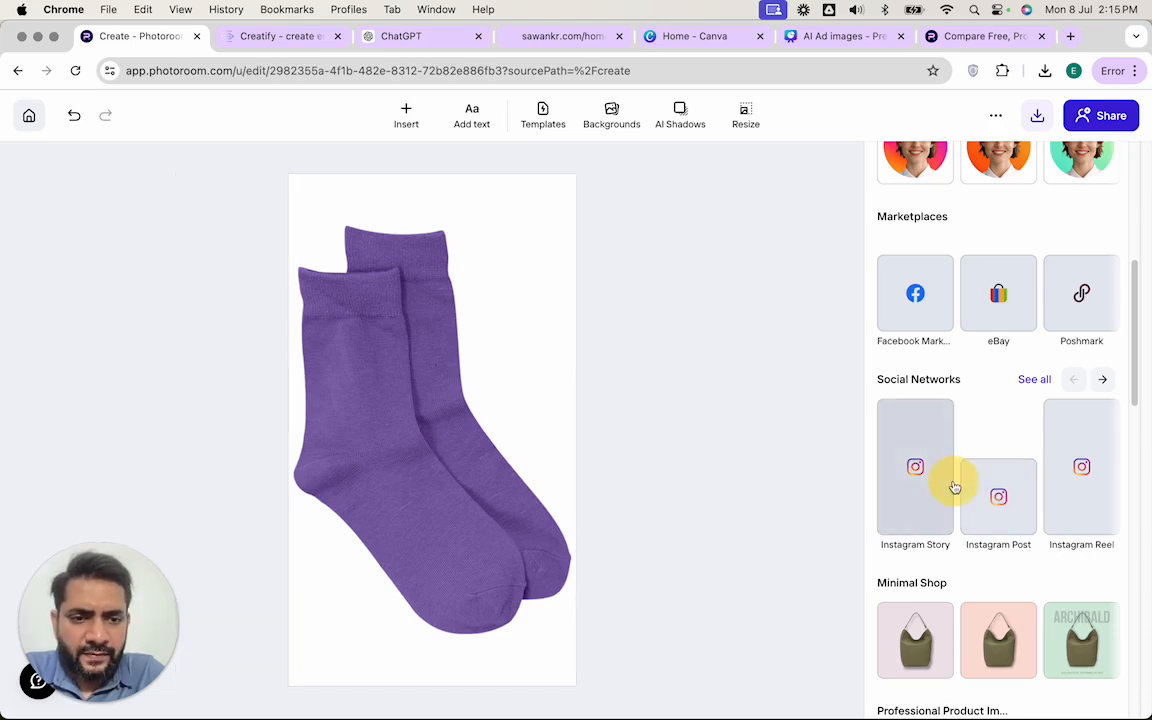
{"action": "left_click", "coordinate": [998, 497]}
{"action": "left_click", "coordinate": [918, 498]}
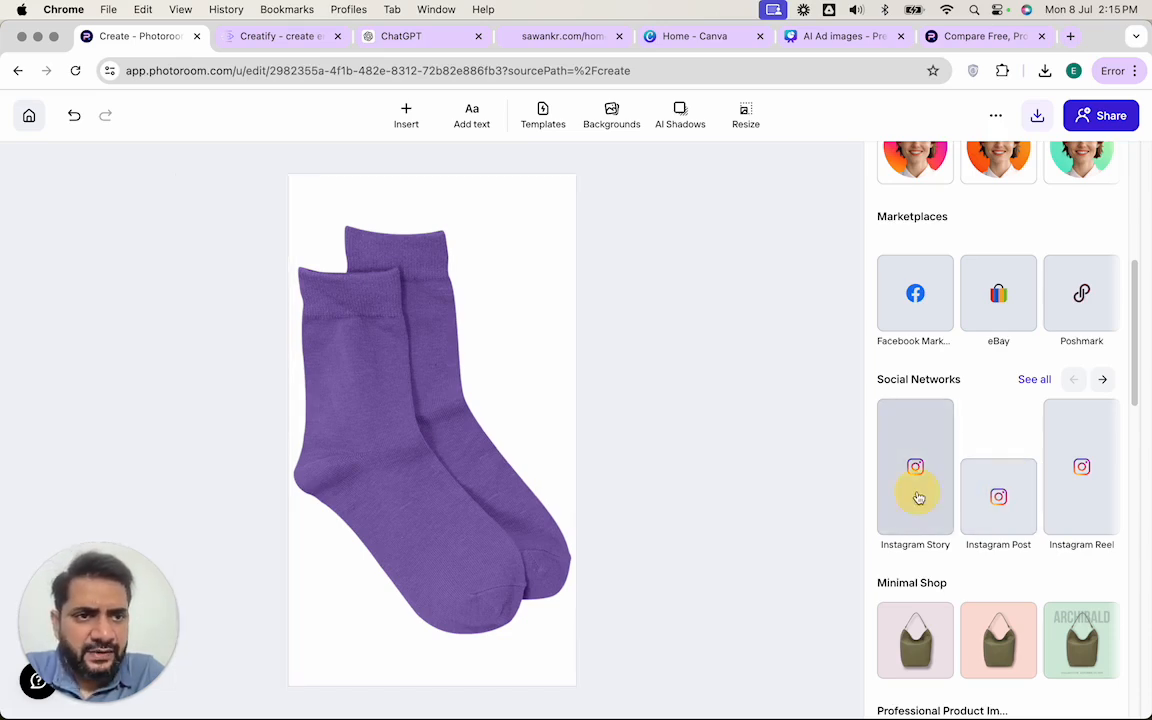
{"action": "left_click", "coordinate": [989, 499]}
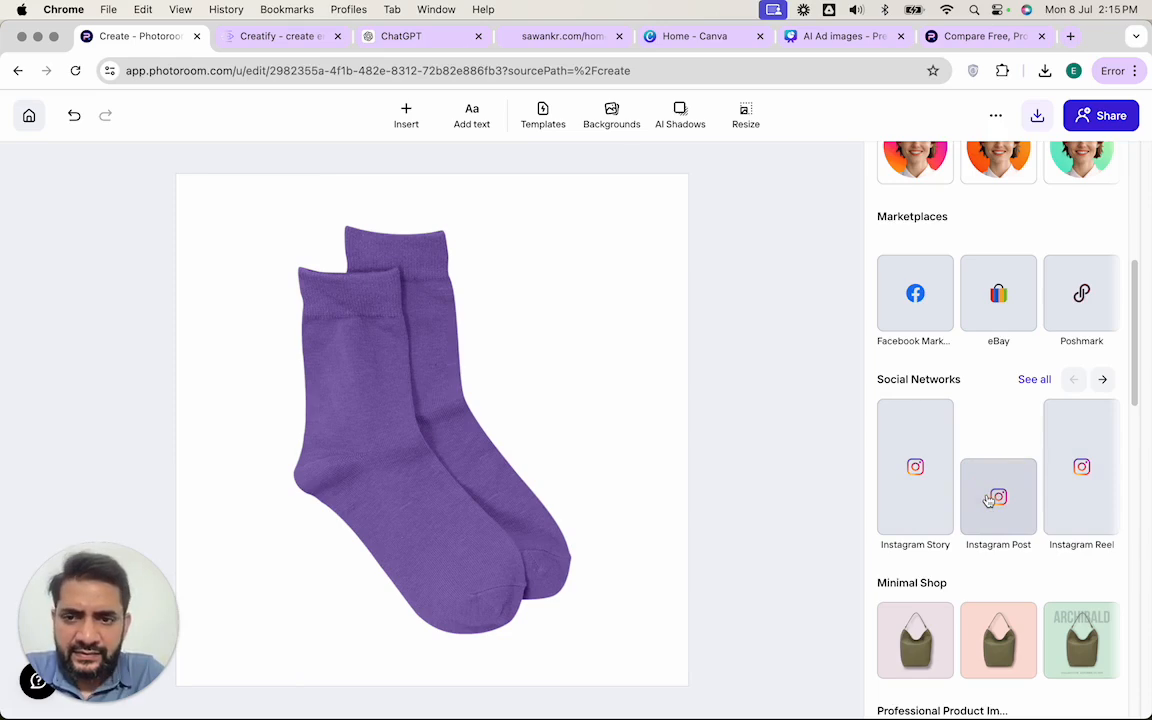
Find the Children's Products template category and show all of its templates.
{"action": "scroll", "coordinate": [928, 600], "scroll_direction": "down", "scroll_amount": 5}
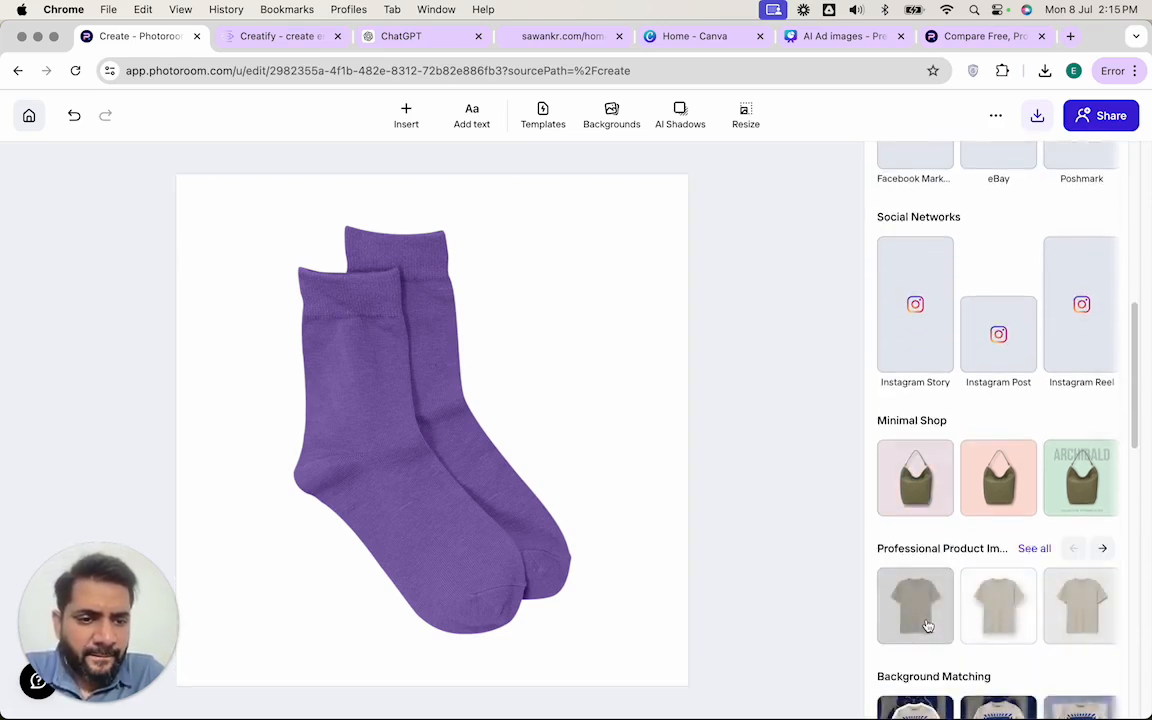
{"action": "scroll", "coordinate": [928, 625], "scroll_direction": "down", "scroll_amount": 3}
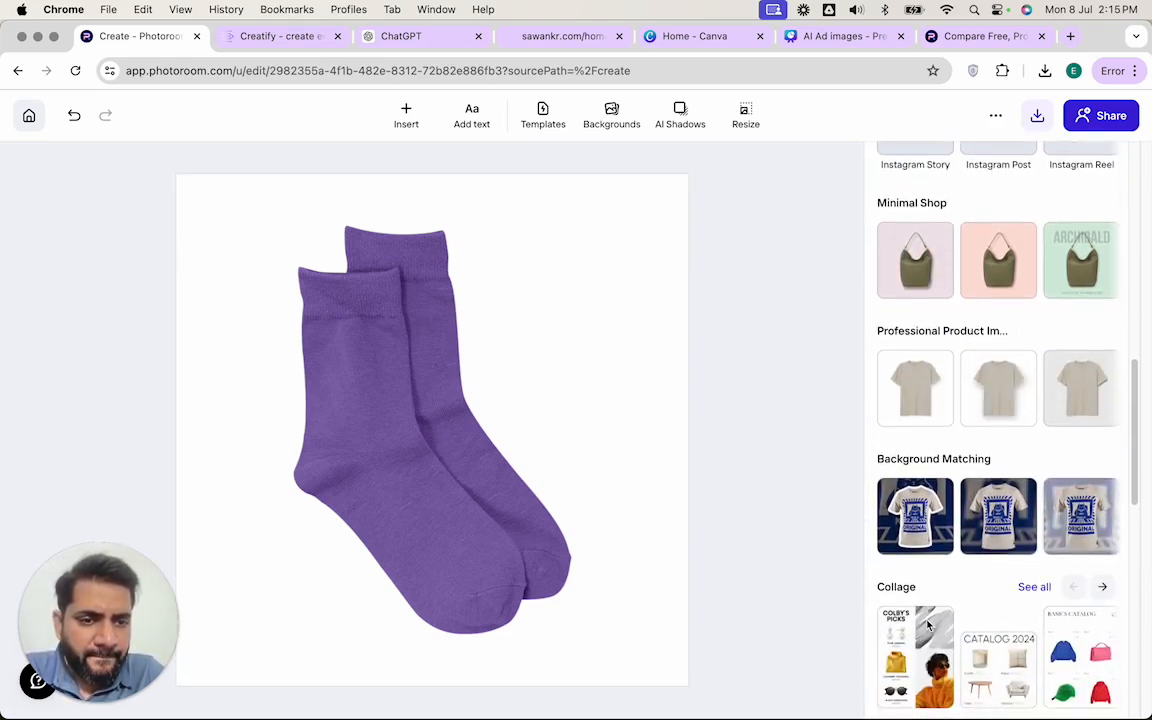
{"action": "scroll", "coordinate": [928, 625], "scroll_direction": "down", "scroll_amount": 2}
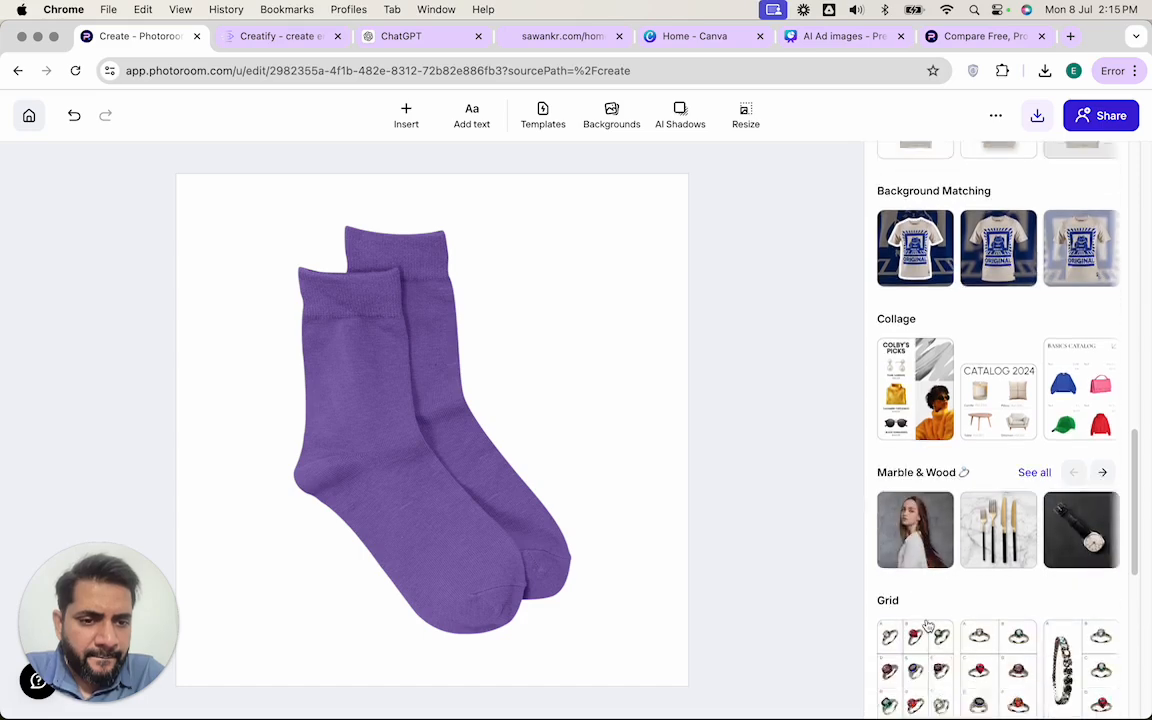
{"action": "scroll", "coordinate": [928, 625], "scroll_direction": "down", "scroll_amount": 3}
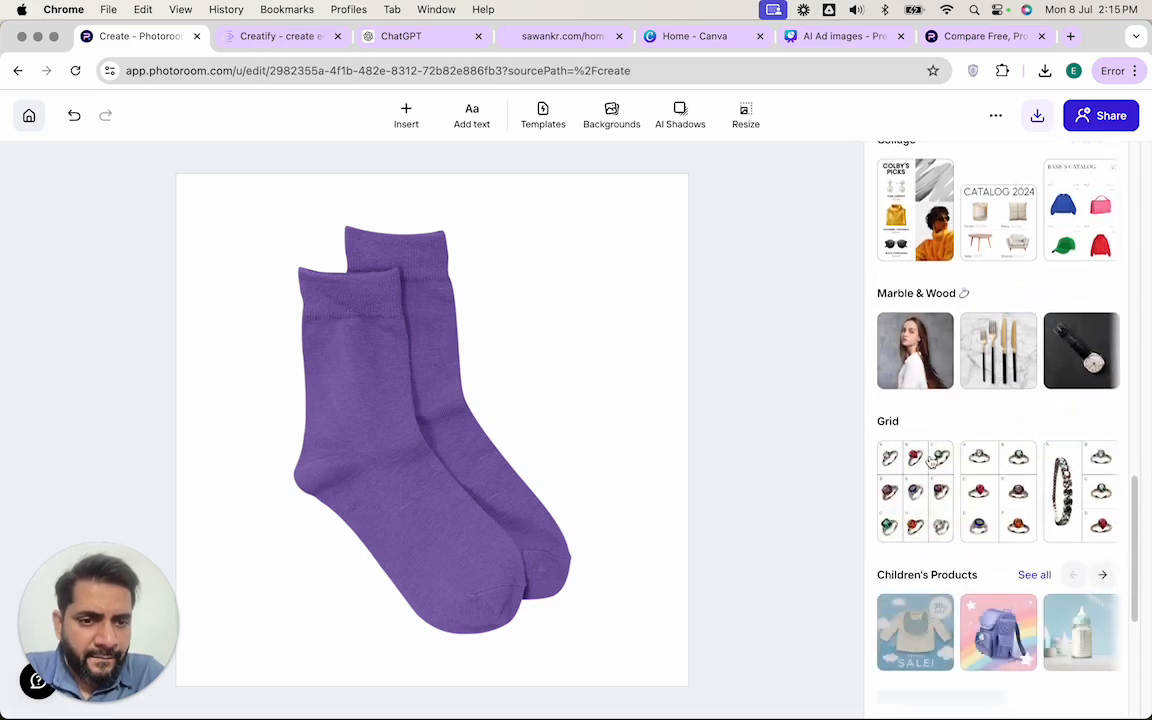
{"action": "scroll", "coordinate": [933, 581], "scroll_direction": "down", "scroll_amount": 1}
{"action": "scroll", "coordinate": [935, 530], "scroll_direction": "down", "scroll_amount": 2}
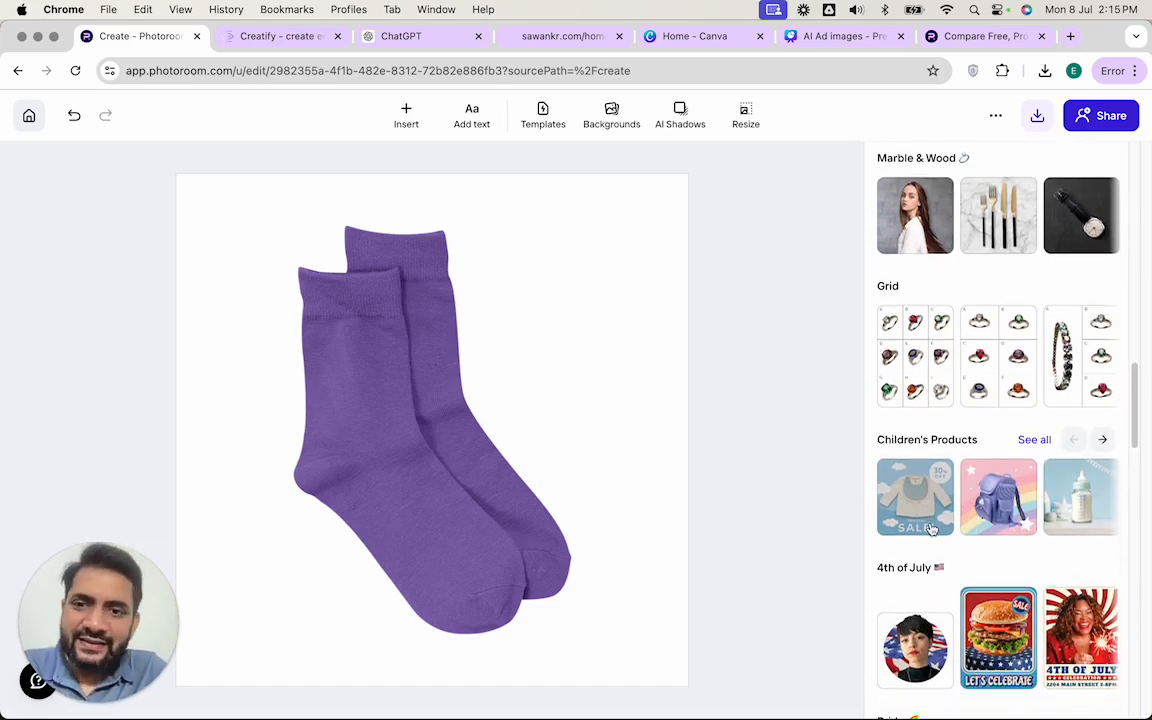
{"action": "left_click", "coordinate": [1033, 439]}
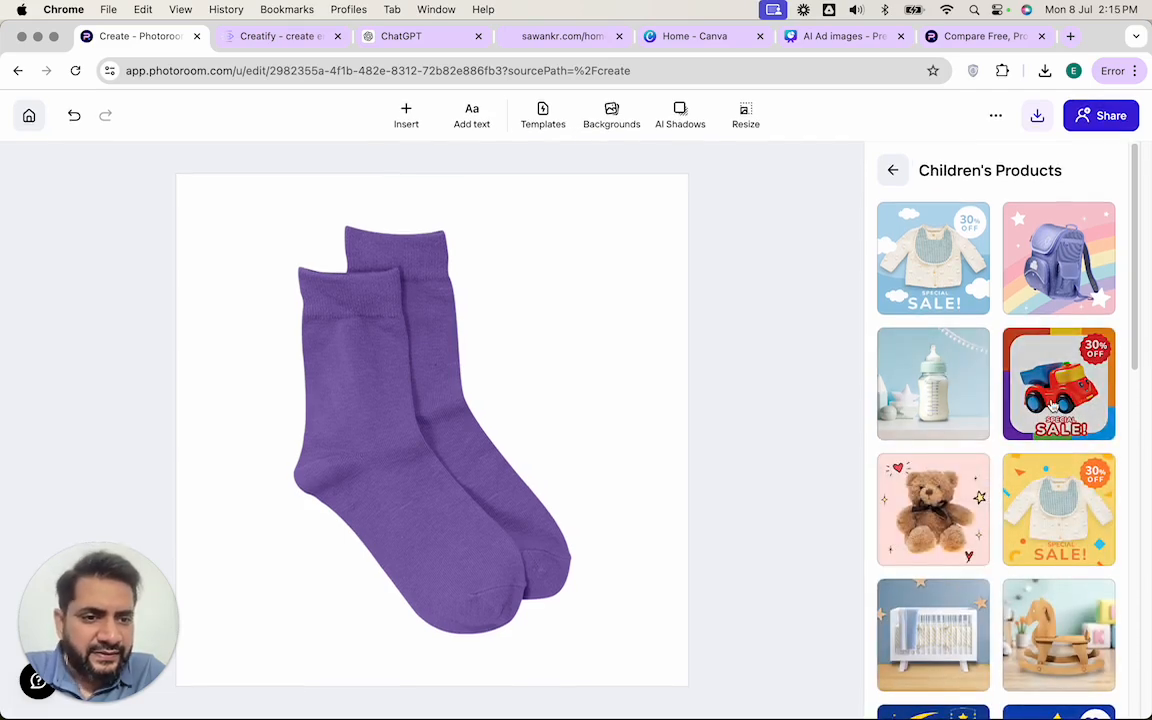
Try the rainbow-bordered 30% OFF Special Sale template and the rocking-horse nursery template on the socks.
{"action": "left_click", "coordinate": [1052, 404]}
{"action": "left_click", "coordinate": [684, 464]}
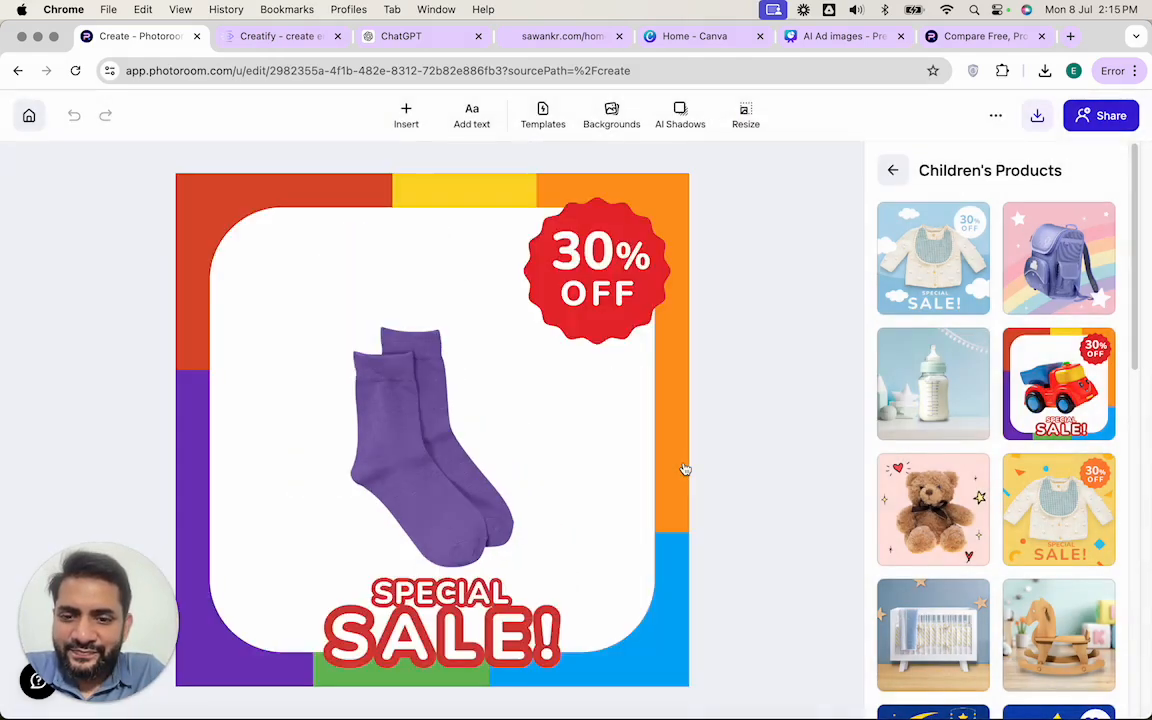
{"action": "scroll", "coordinate": [1003, 553], "scroll_direction": "down", "scroll_amount": 3}
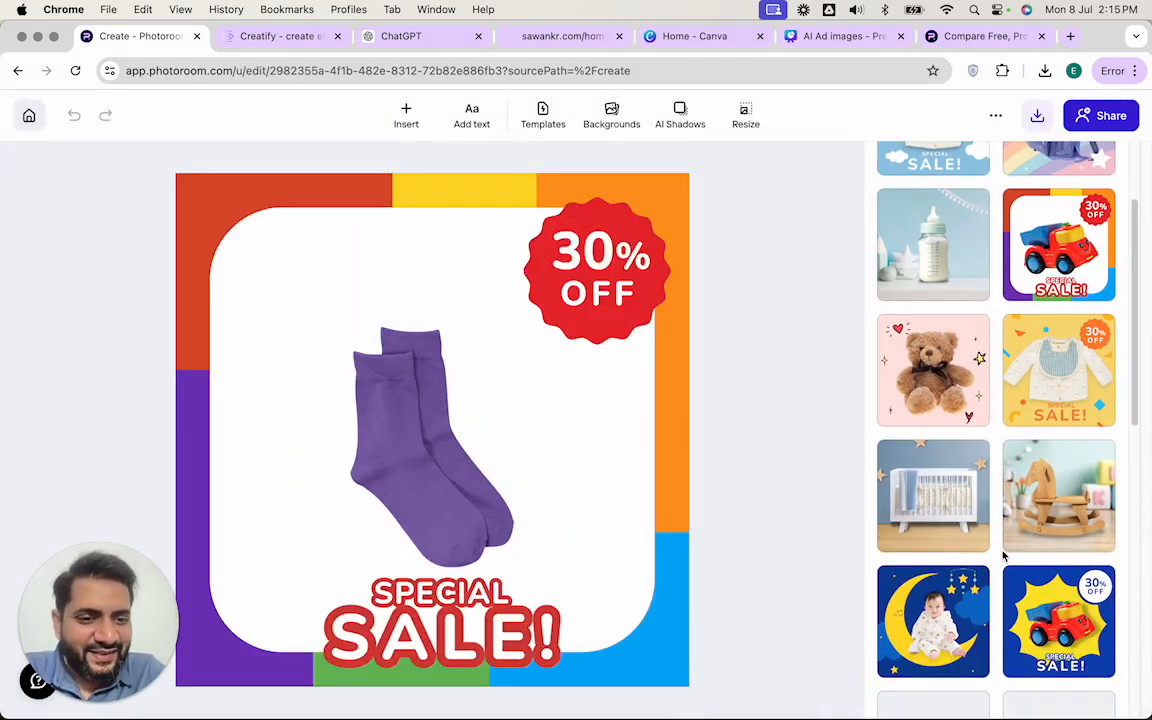
{"action": "left_click", "coordinate": [1058, 495]}
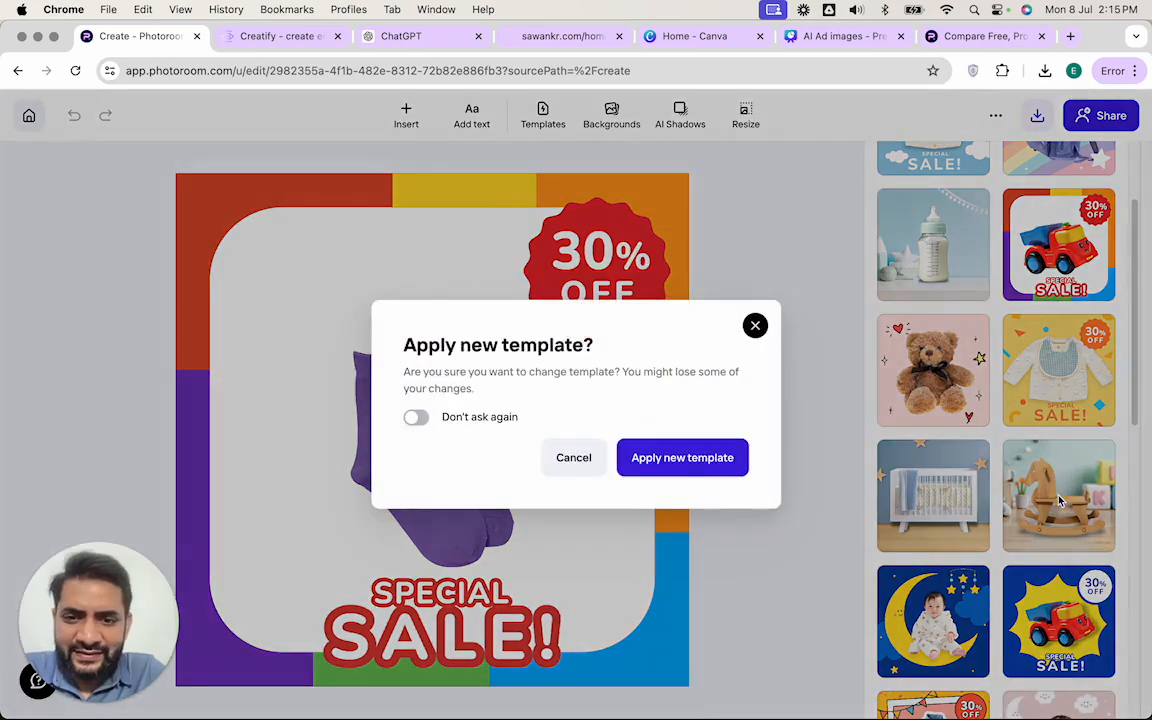
{"action": "left_click", "coordinate": [683, 458]}
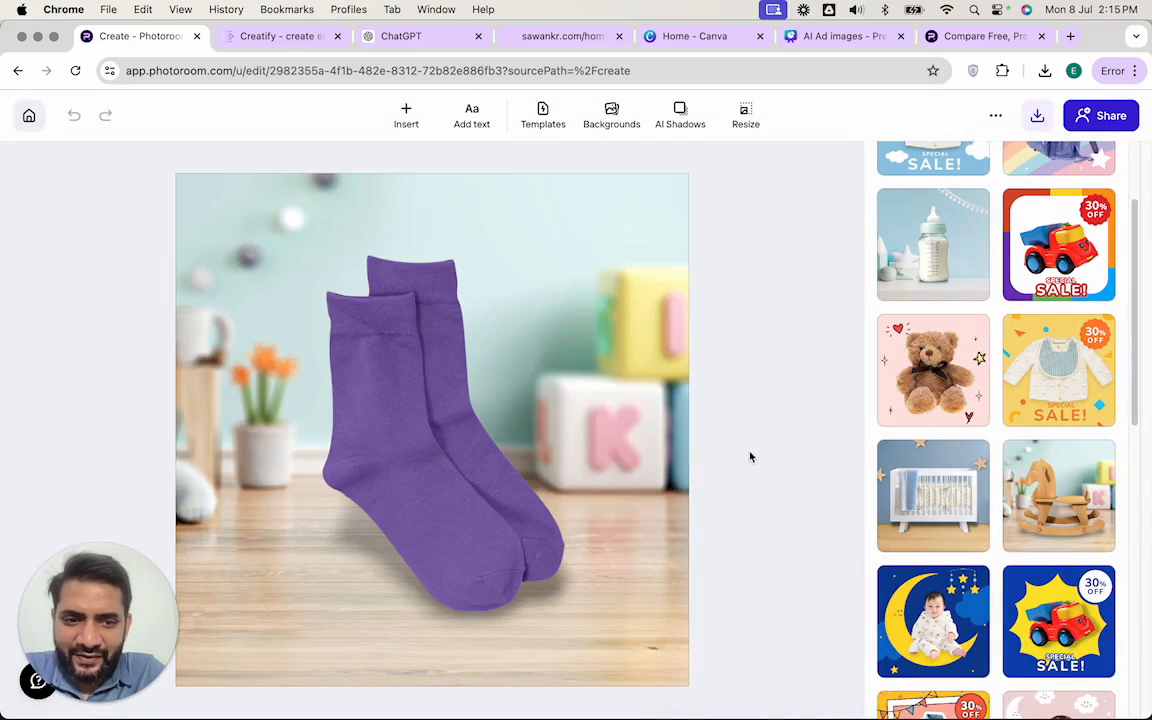
Apply the blue Children's Products template with the yellow starburst, 30% OFF badge and Special Sale text to the socks.
{"action": "scroll", "coordinate": [960, 430], "scroll_direction": "down", "scroll_amount": 4}
{"action": "left_click", "coordinate": [963, 407]}
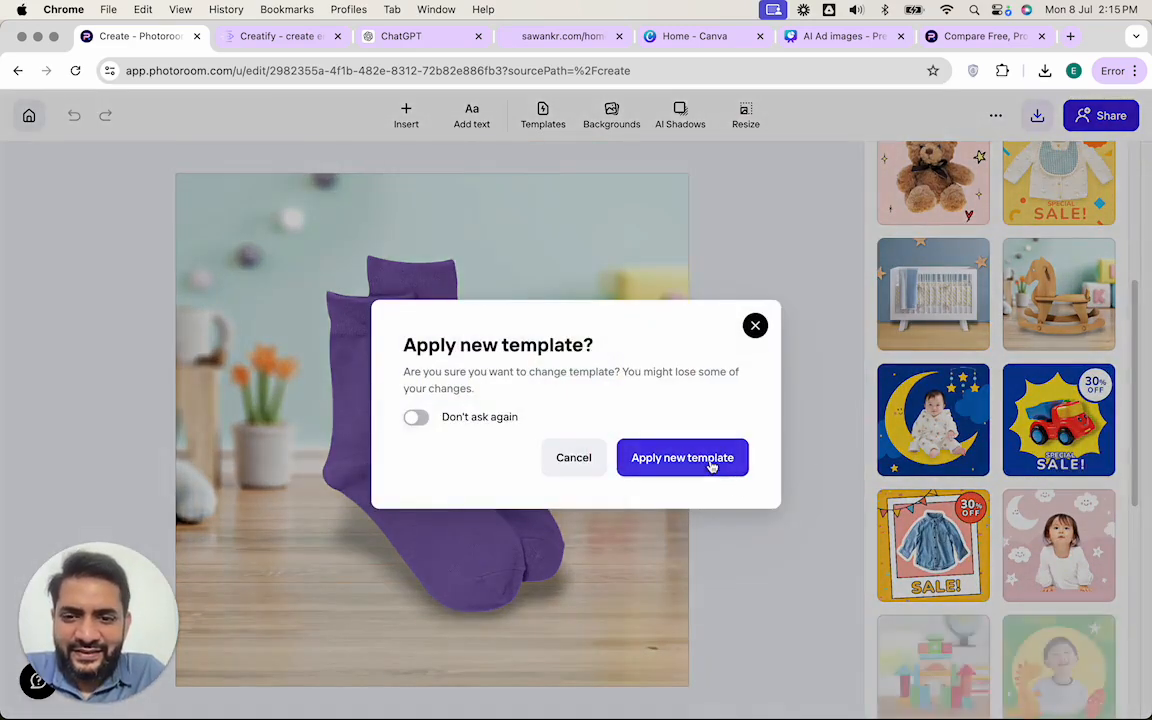
{"action": "left_click", "coordinate": [710, 460]}
{"action": "scroll", "coordinate": [1028, 565], "scroll_direction": "down", "scroll_amount": 1}
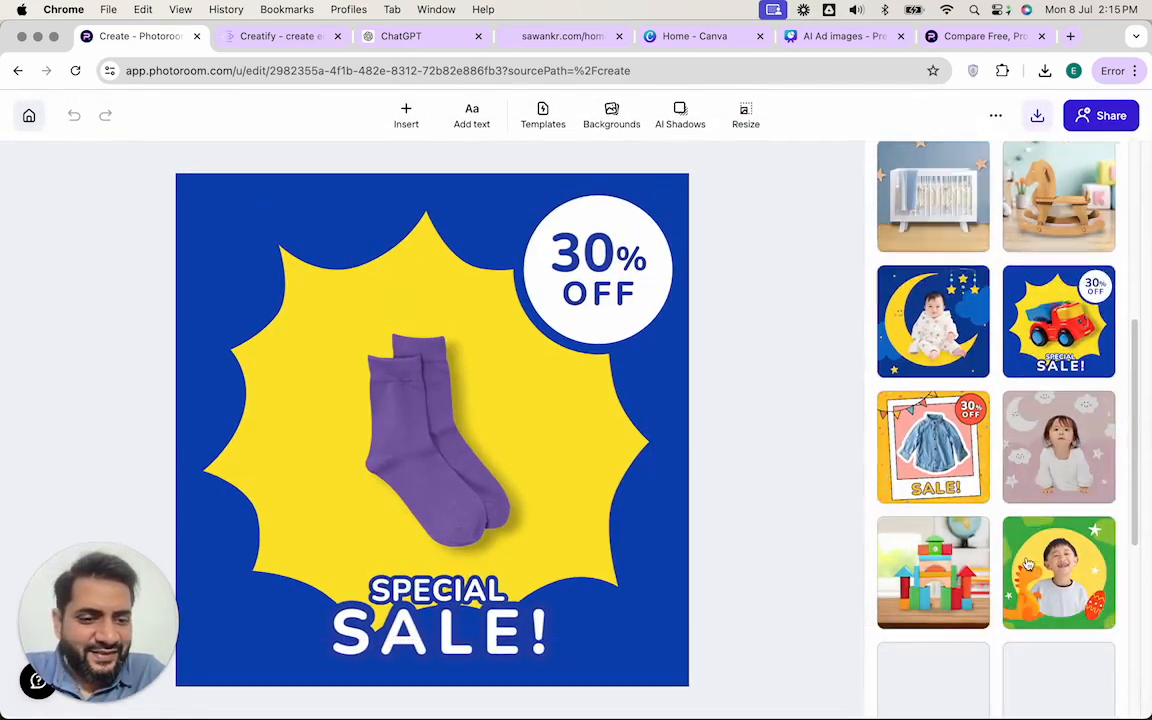
Select the 30% OFF text, the starburst graphic and the SALE! text in turn to examine their editing options, leaving nothing selected.
{"action": "left_click", "coordinate": [565, 252]}
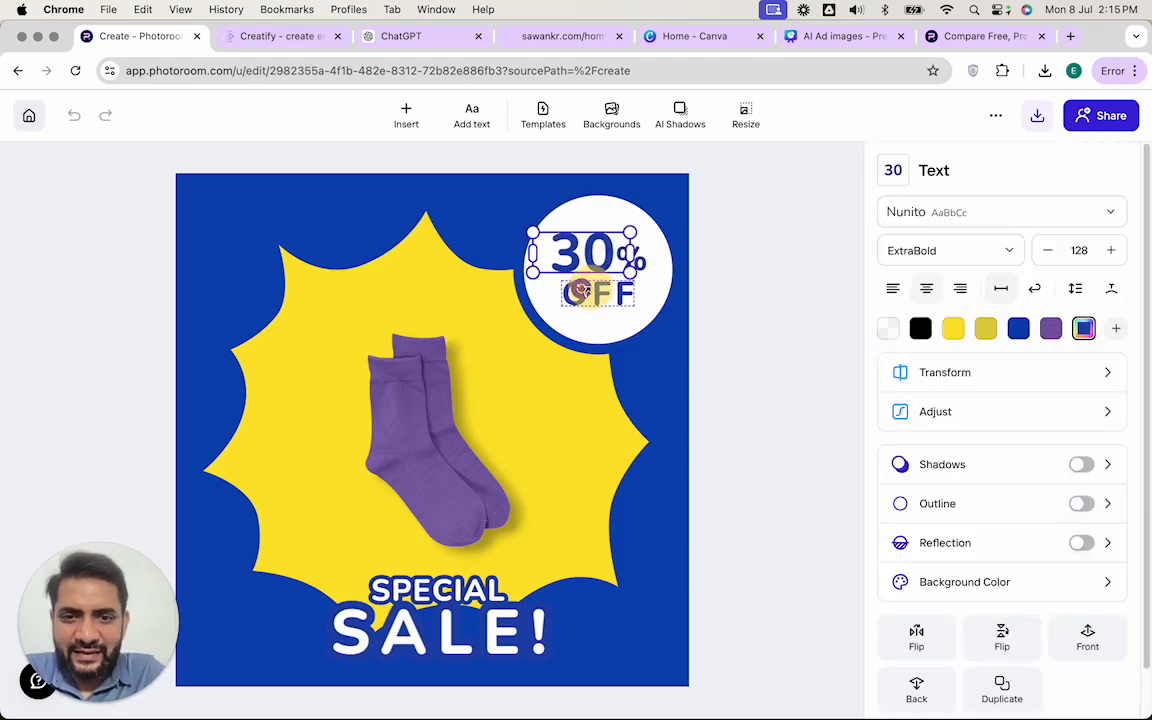
{"action": "left_click", "coordinate": [433, 585]}
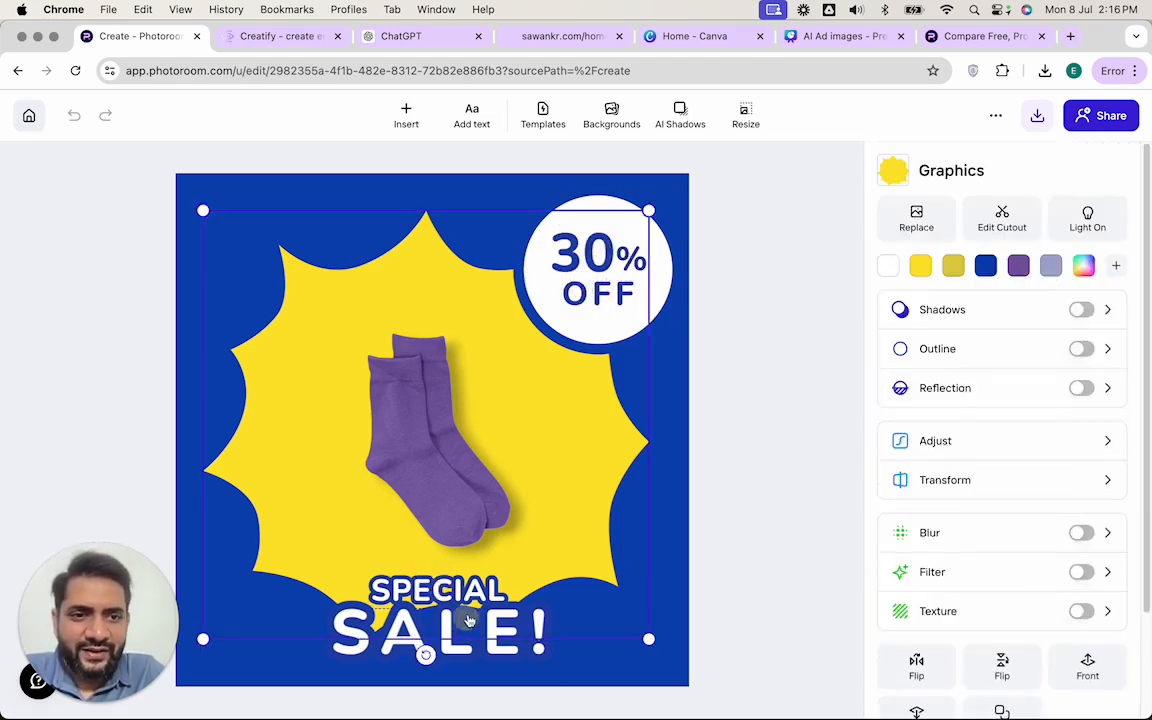
{"action": "left_click", "coordinate": [467, 623]}
{"action": "left_click", "coordinate": [712, 357]}
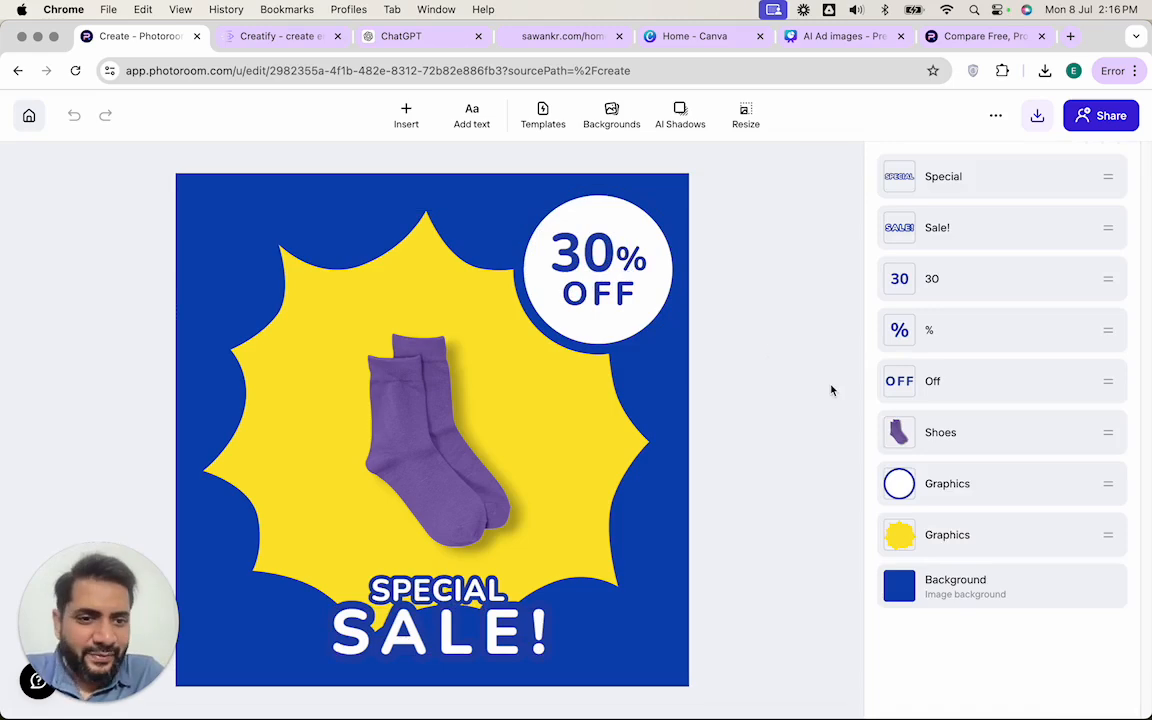
Try the Marble & Wood template with the grey concrete background on the socks.
{"action": "left_click", "coordinate": [542, 116]}
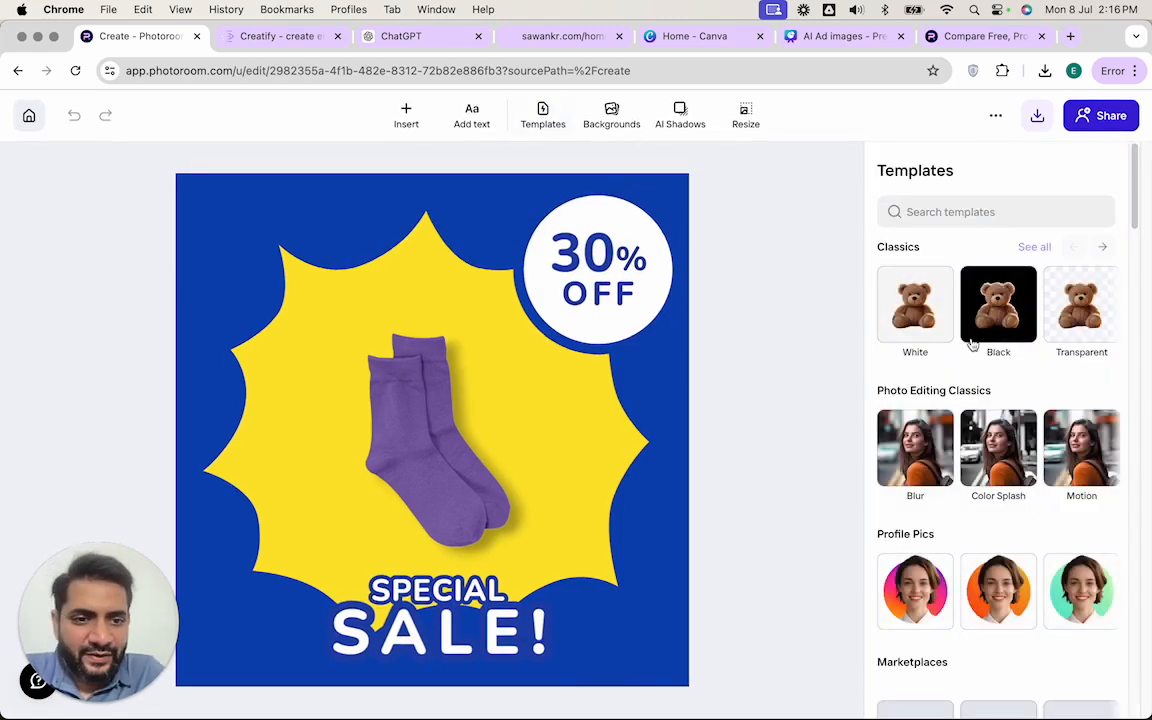
{"action": "scroll", "coordinate": [968, 340], "scroll_direction": "down", "scroll_amount": 10}
{"action": "scroll", "coordinate": [972, 344], "scroll_direction": "down", "scroll_amount": 10}
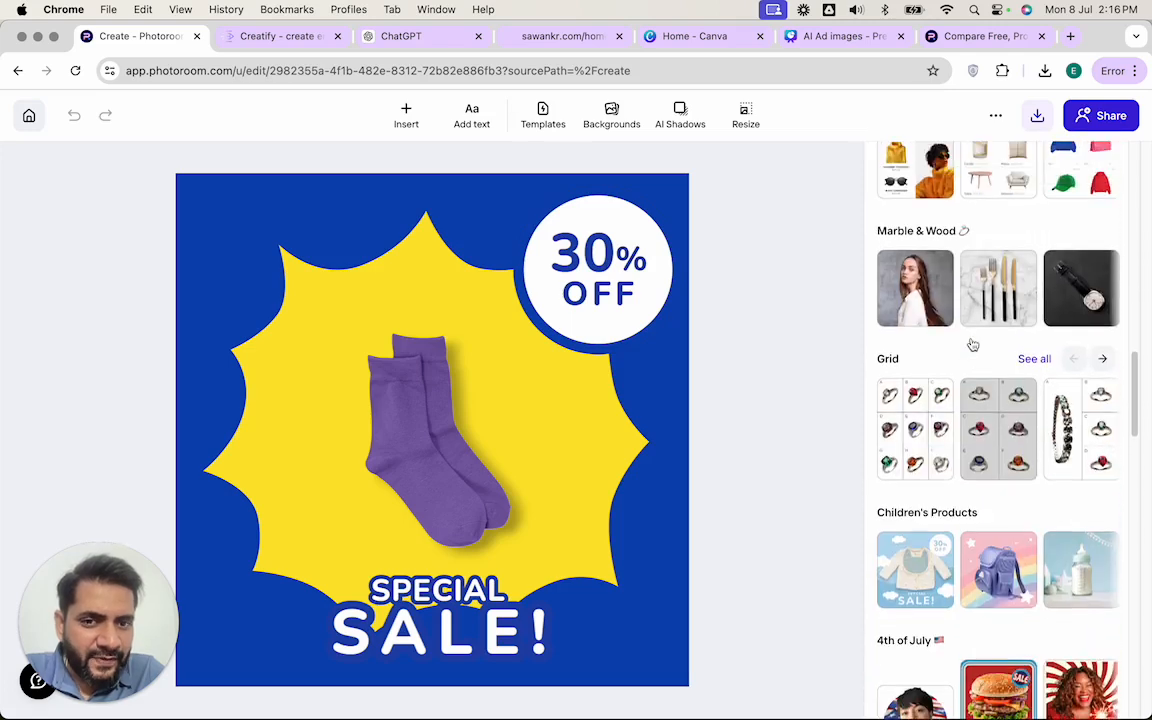
{"action": "left_click", "coordinate": [922, 310]}
{"action": "left_click", "coordinate": [676, 459]}
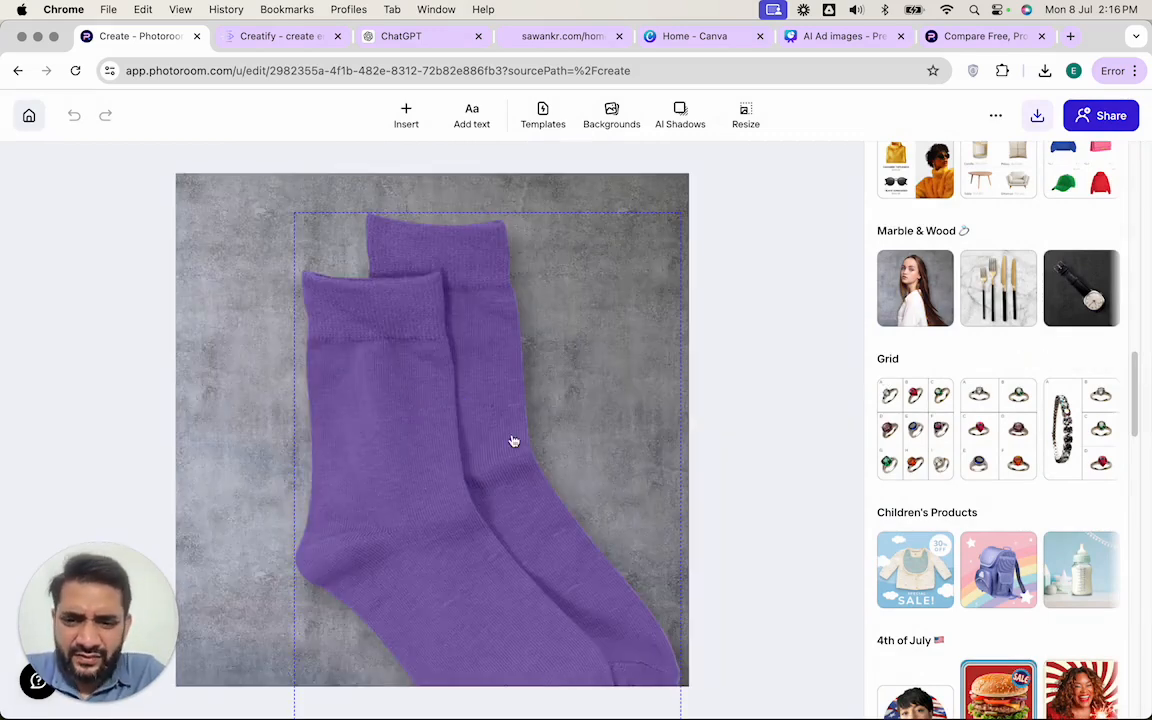
Try the 4th of July Celebration template with red and cream swirling stripes on the socks.
{"action": "scroll", "coordinate": [981, 550], "scroll_direction": "down", "scroll_amount": 3}
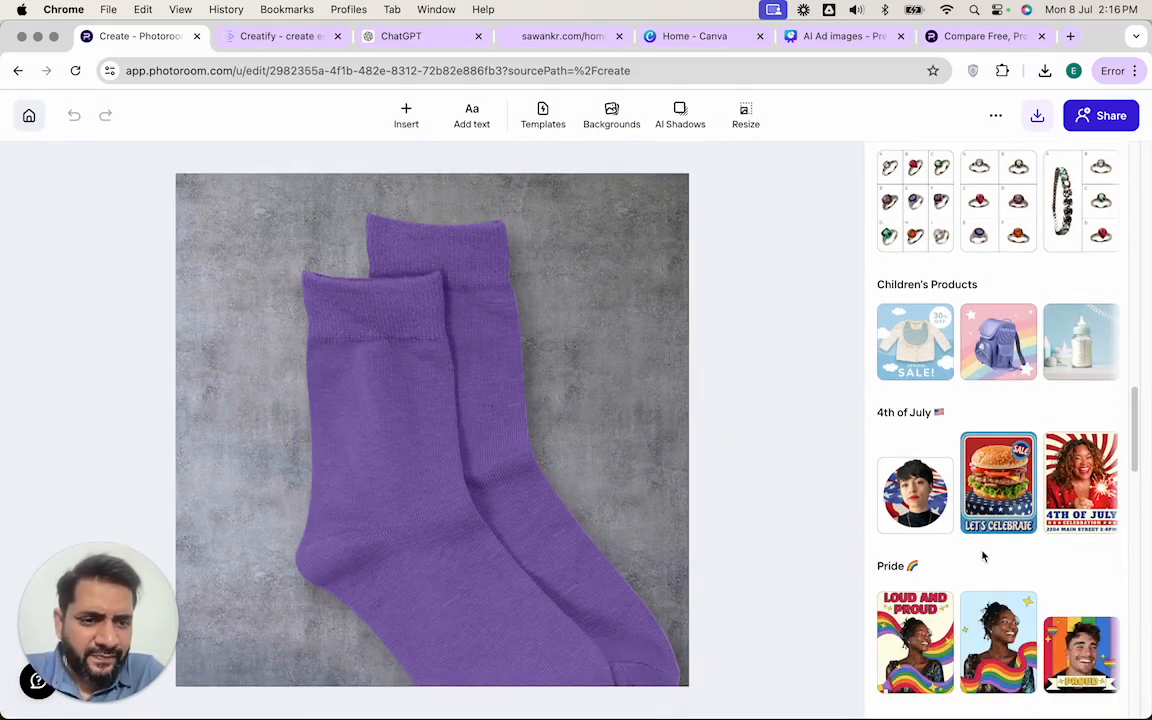
{"action": "left_click", "coordinate": [1066, 487]}
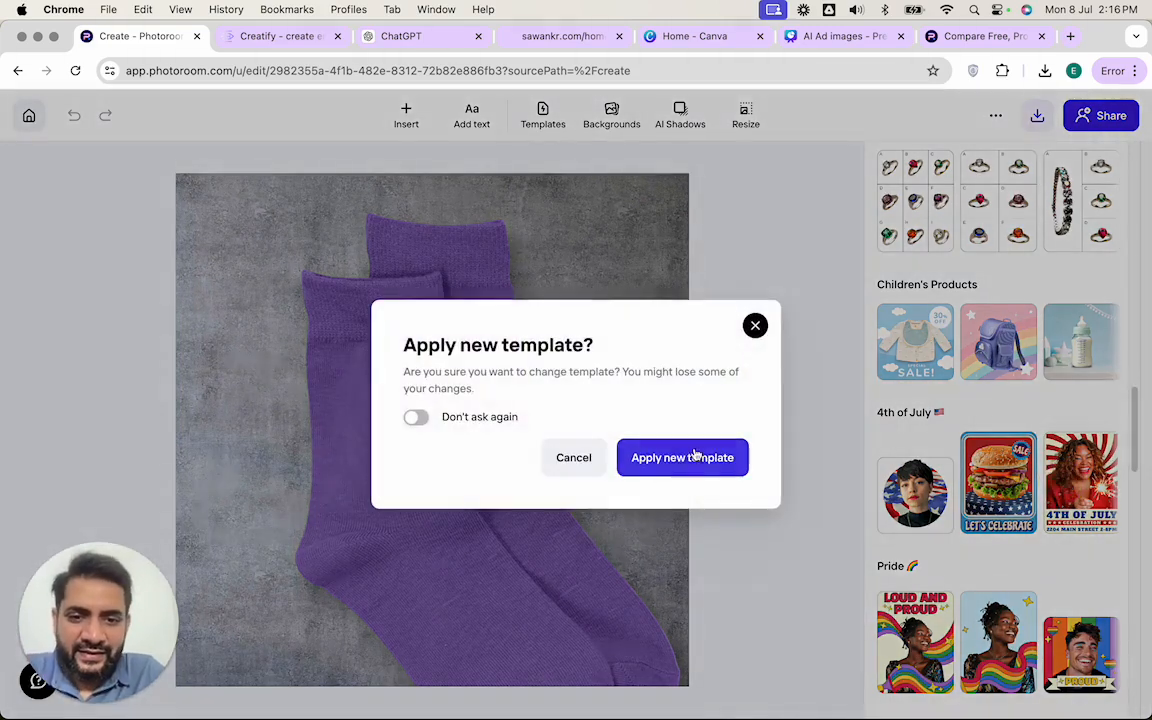
{"action": "left_click", "coordinate": [682, 458]}
Try the Summer Fashion template with the tropical beach and Hello Summer text on the socks.
{"action": "scroll", "coordinate": [937, 570], "scroll_direction": "down", "scroll_amount": 5}
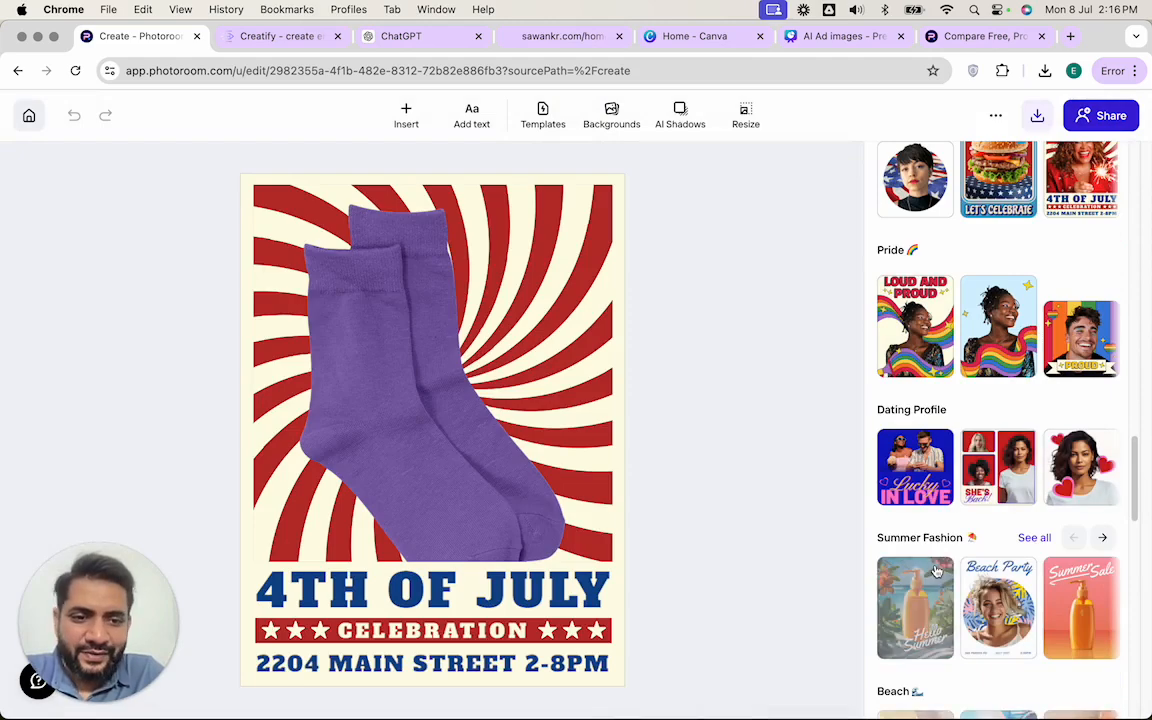
{"action": "scroll", "coordinate": [937, 570], "scroll_direction": "down", "scroll_amount": 4}
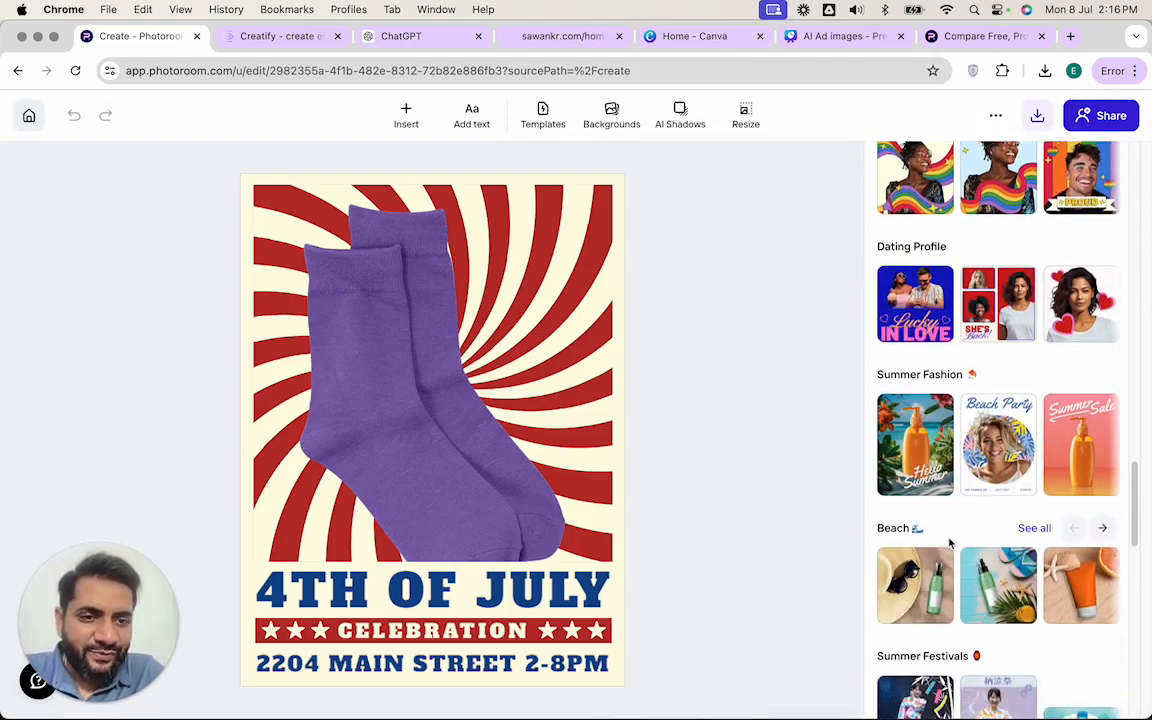
{"action": "scroll", "coordinate": [950, 543], "scroll_direction": "down", "scroll_amount": 1}
{"action": "left_click", "coordinate": [922, 390]}
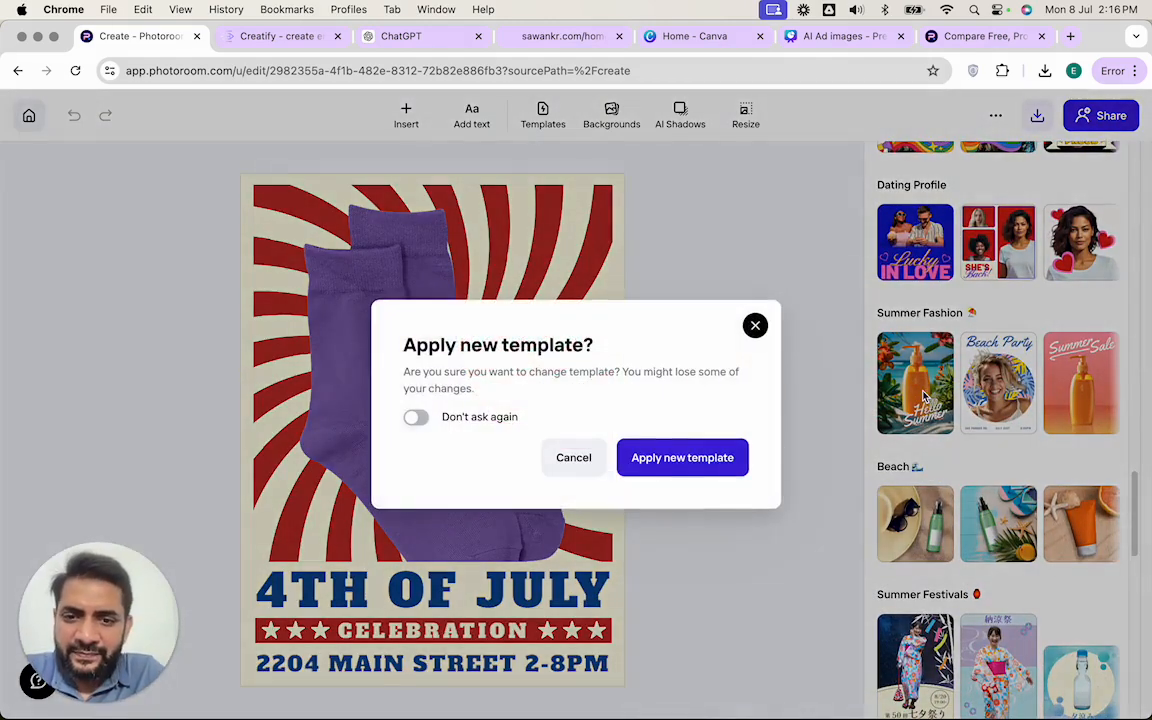
{"action": "left_click", "coordinate": [696, 456]}
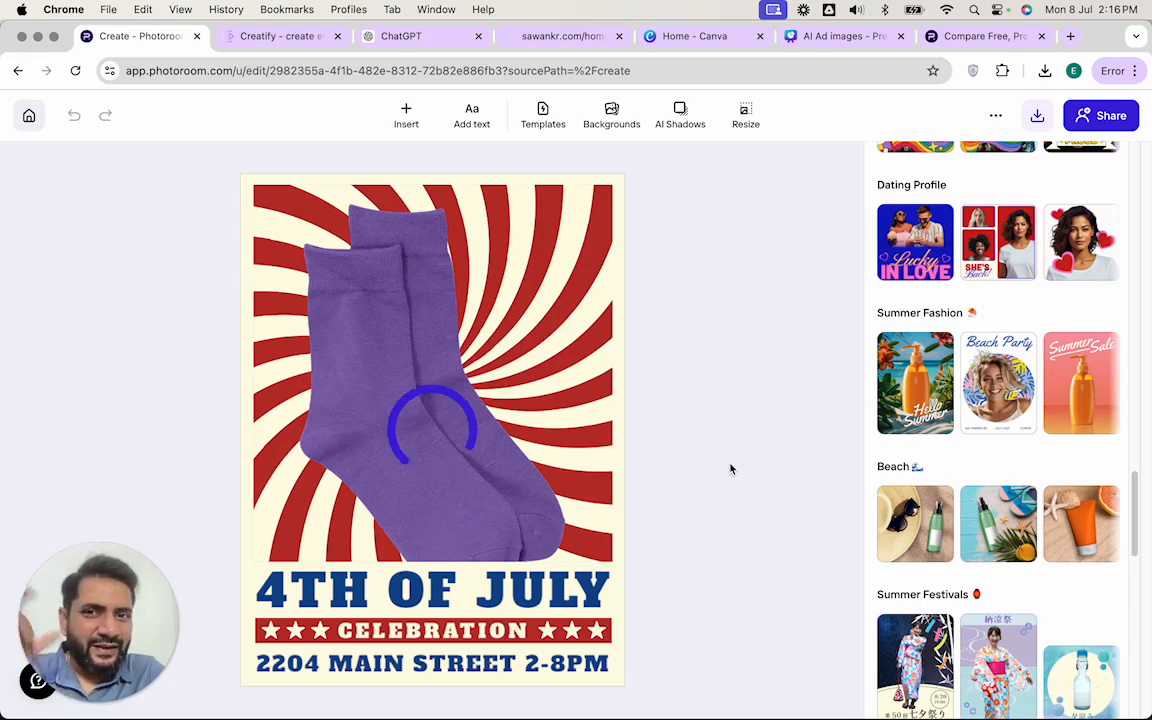
Try the Flatlays sweatshirt template with the yellow-green glow and price text on the socks.
{"action": "scroll", "coordinate": [937, 481], "scroll_direction": "down", "scroll_amount": 4}
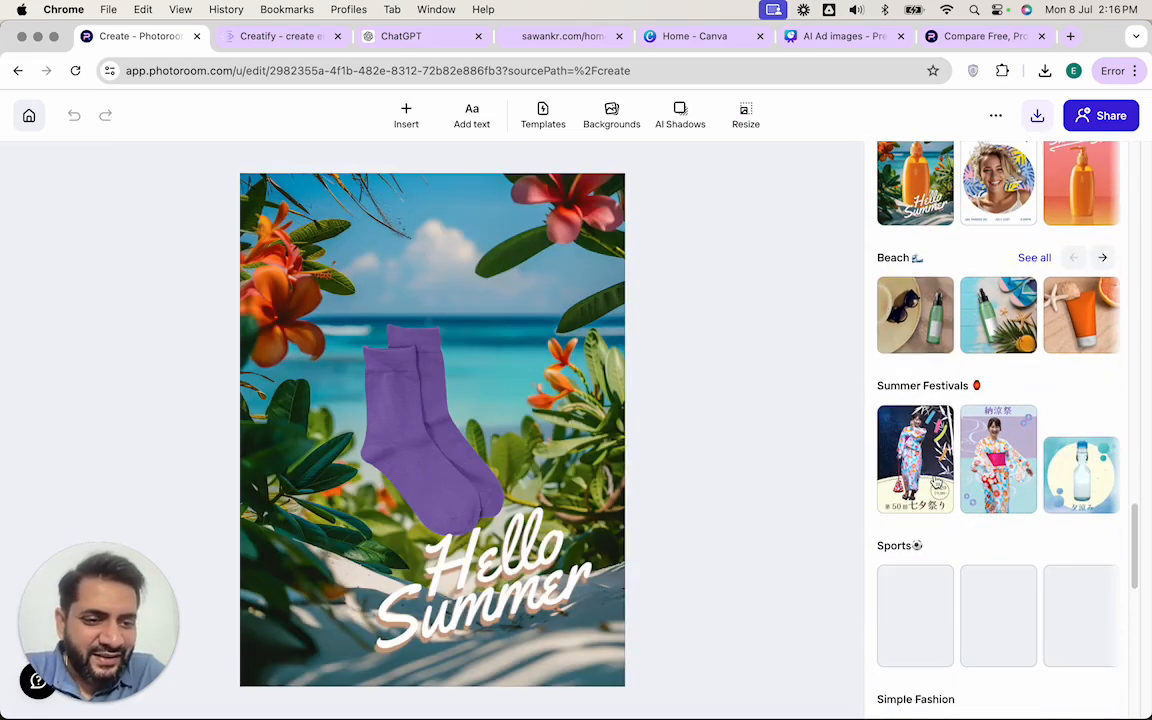
{"action": "scroll", "coordinate": [915, 475], "scroll_direction": "down", "scroll_amount": 3}
{"action": "scroll", "coordinate": [909, 472], "scroll_direction": "down", "scroll_amount": 3}
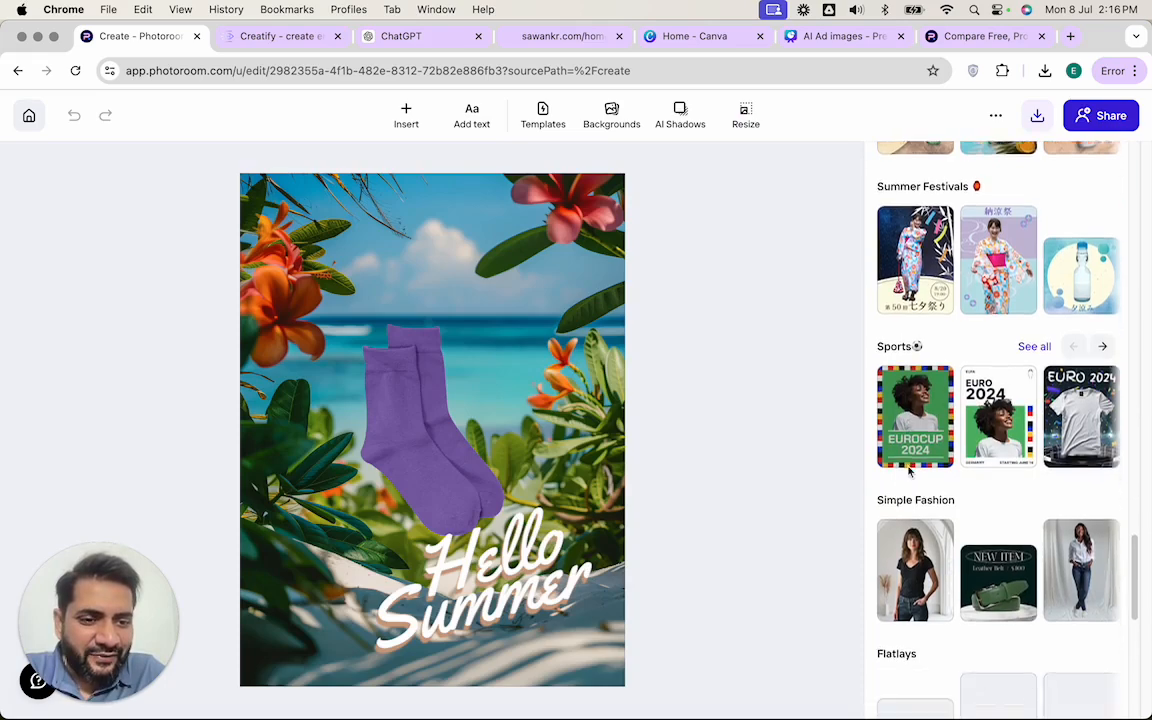
{"action": "left_click", "coordinate": [930, 490]}
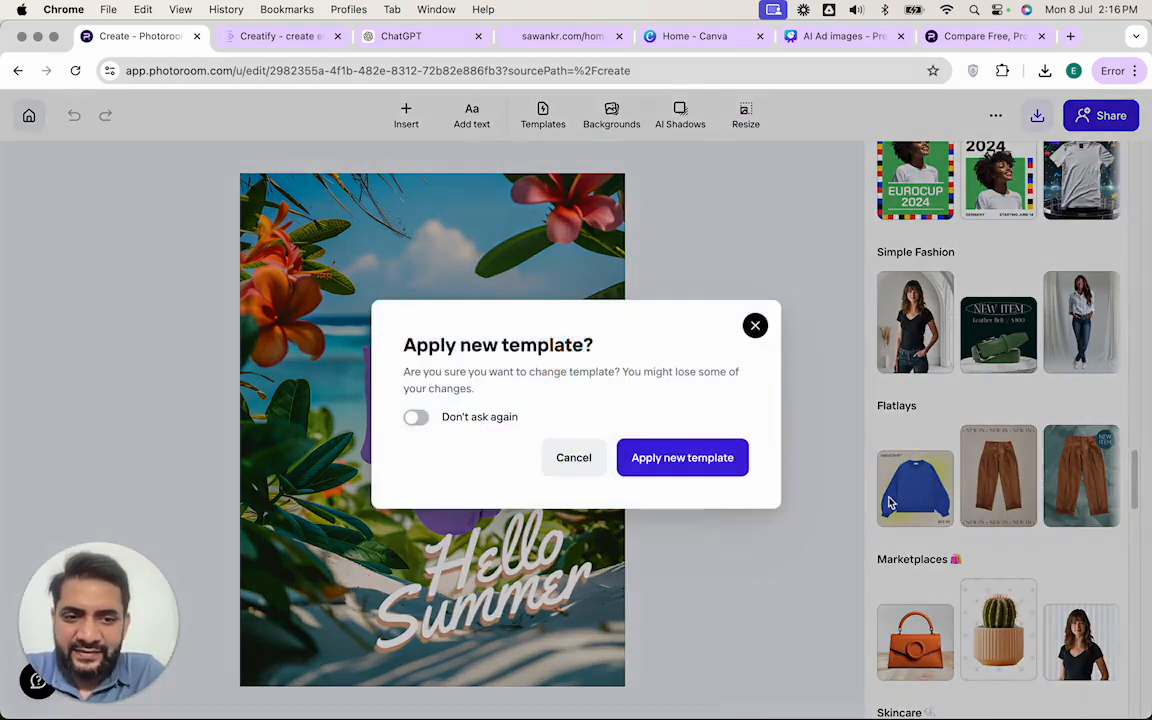
{"action": "left_click", "coordinate": [704, 461]}
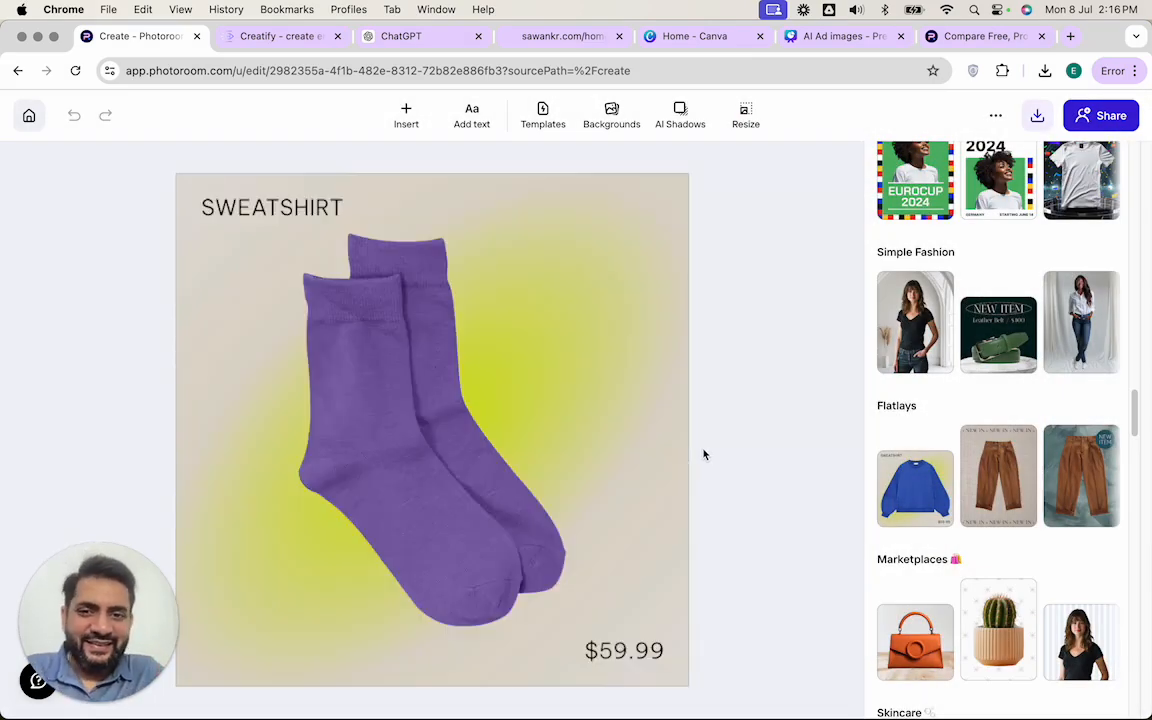
Try the purple Photo magazine cover template with the Spring Edition headline, leaving the download options closed.
{"action": "scroll", "coordinate": [920, 520], "scroll_direction": "down", "scroll_amount": 2}
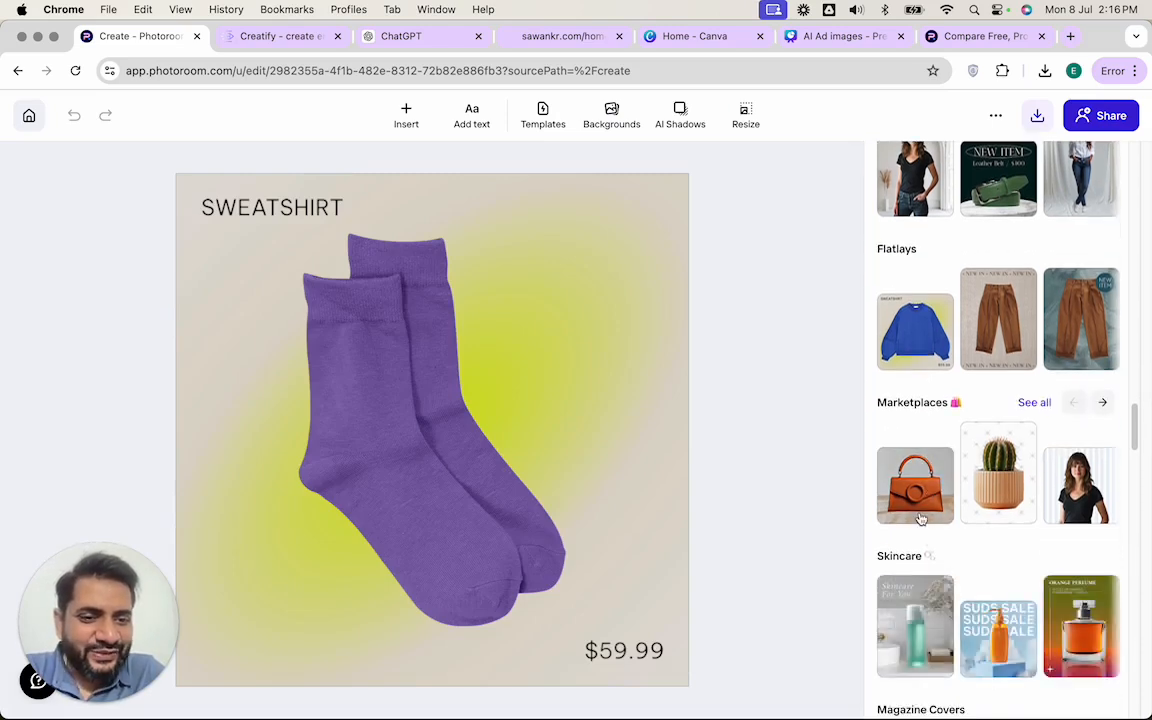
{"action": "scroll", "coordinate": [986, 512], "scroll_direction": "down", "scroll_amount": 1}
{"action": "scroll", "coordinate": [986, 512], "scroll_direction": "down", "scroll_amount": 3}
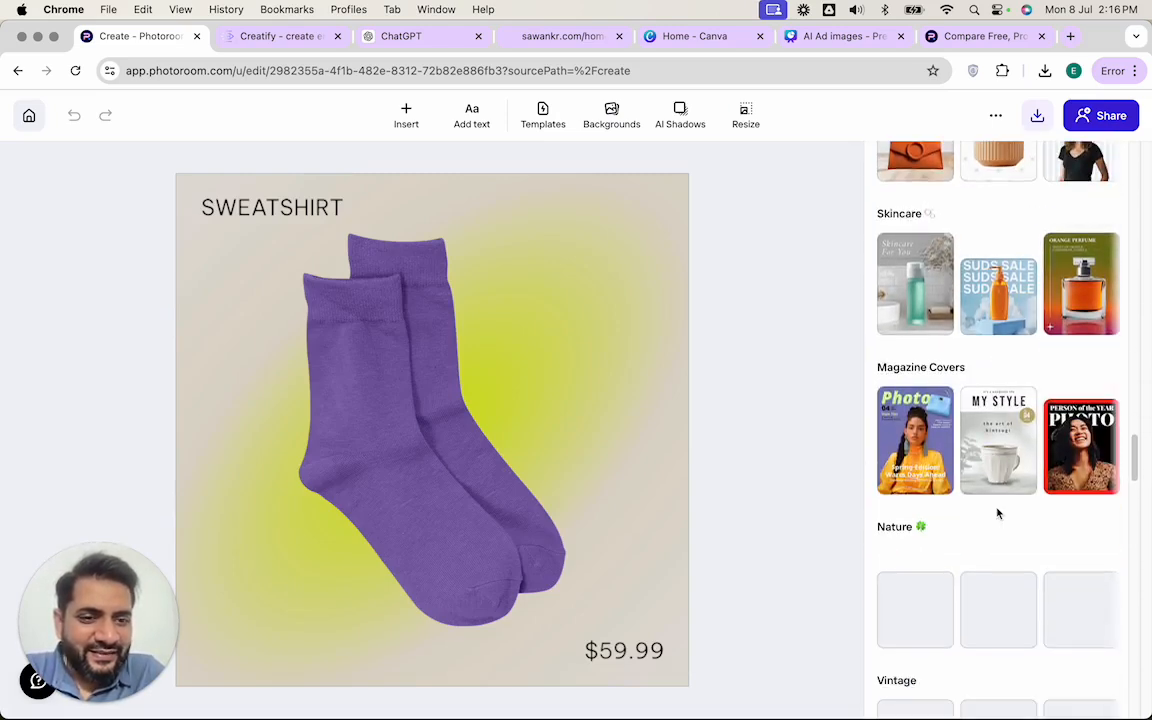
{"action": "left_click", "coordinate": [922, 442]}
{"action": "left_click", "coordinate": [688, 457]}
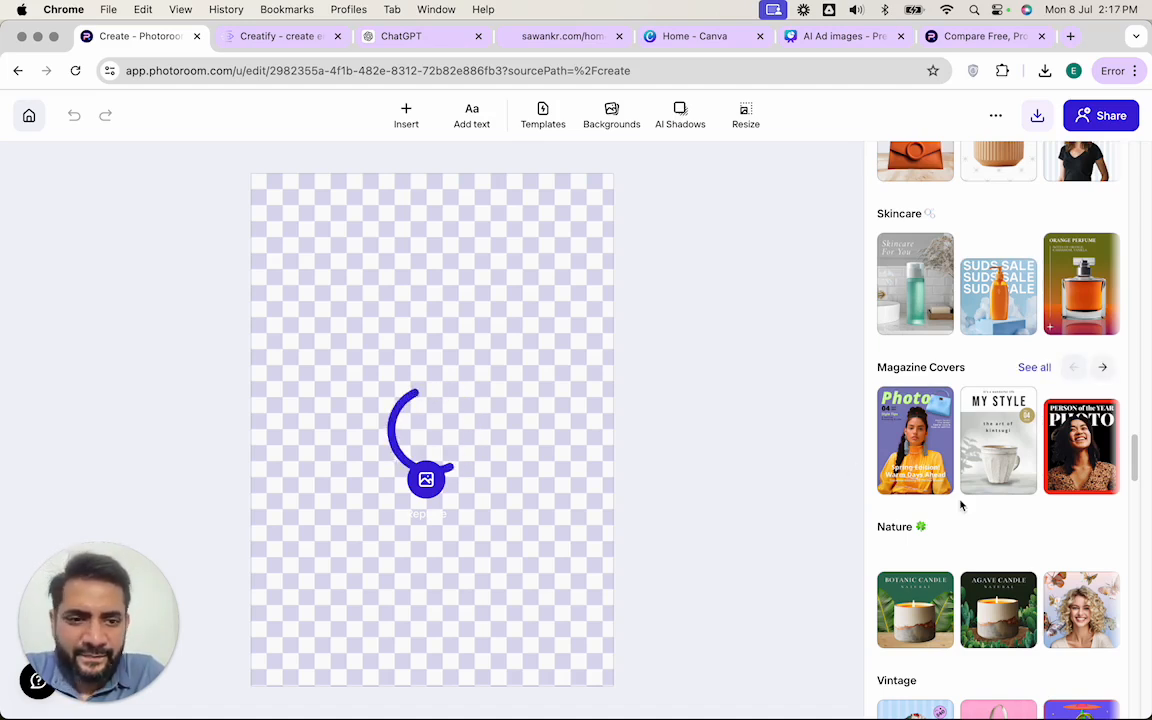
{"action": "scroll", "coordinate": [959, 520], "scroll_direction": "down", "scroll_amount": 3}
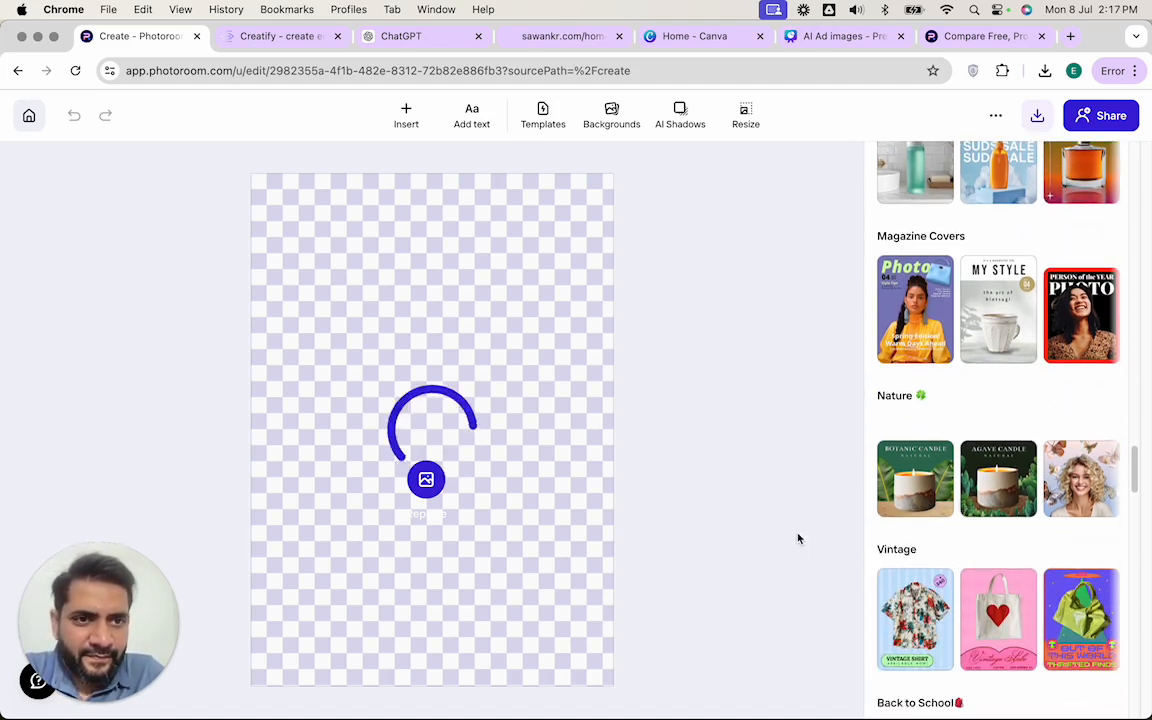
{"action": "left_click", "coordinate": [1038, 118]}
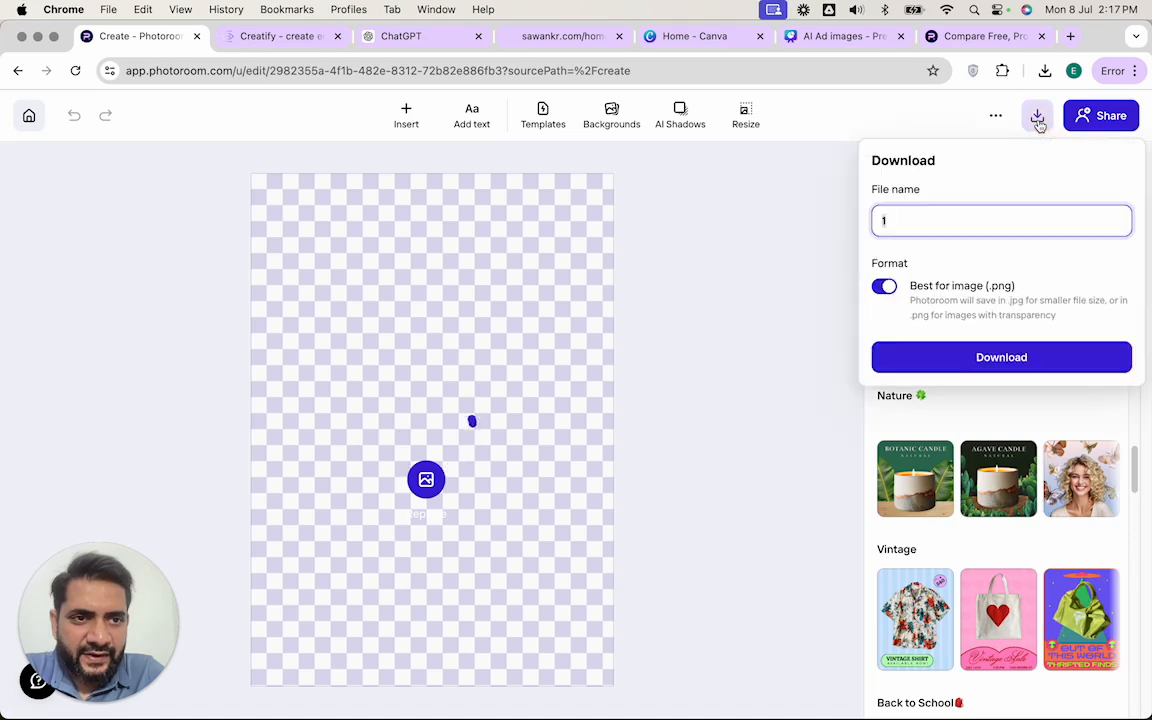
{"action": "left_click", "coordinate": [1038, 118]}
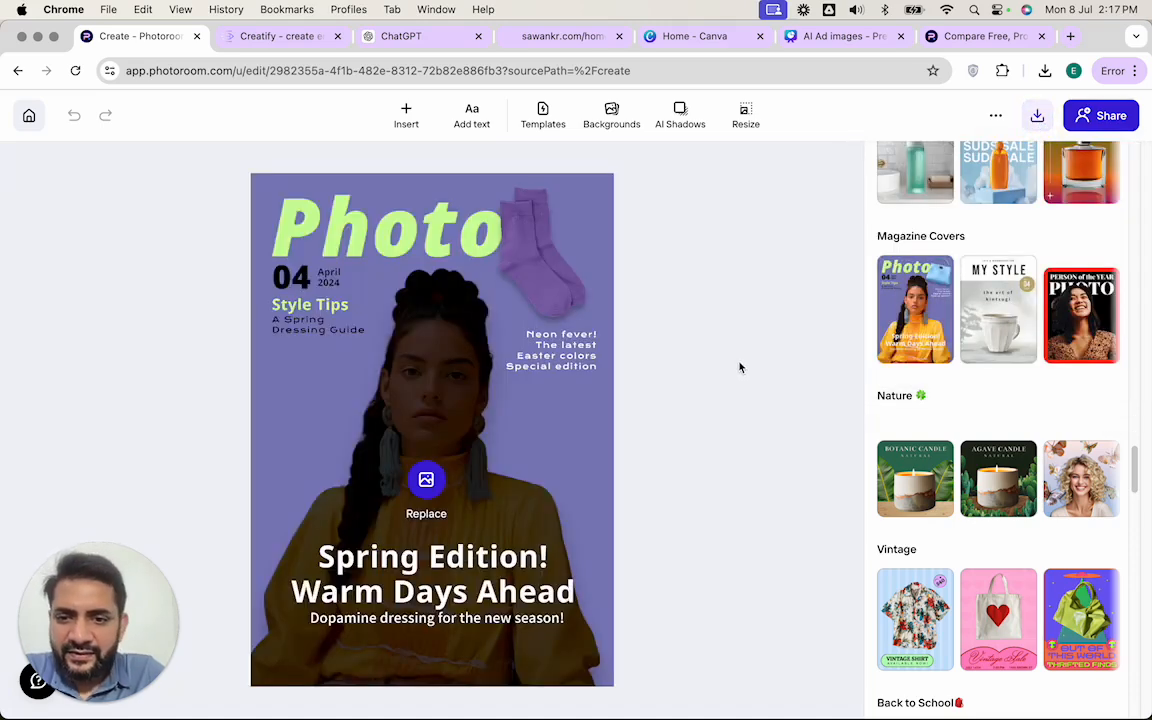
Try the yellow Back to School template with the rounded bus-window frame on the design.
{"action": "scroll", "coordinate": [1000, 540], "scroll_direction": "down", "scroll_amount": 2}
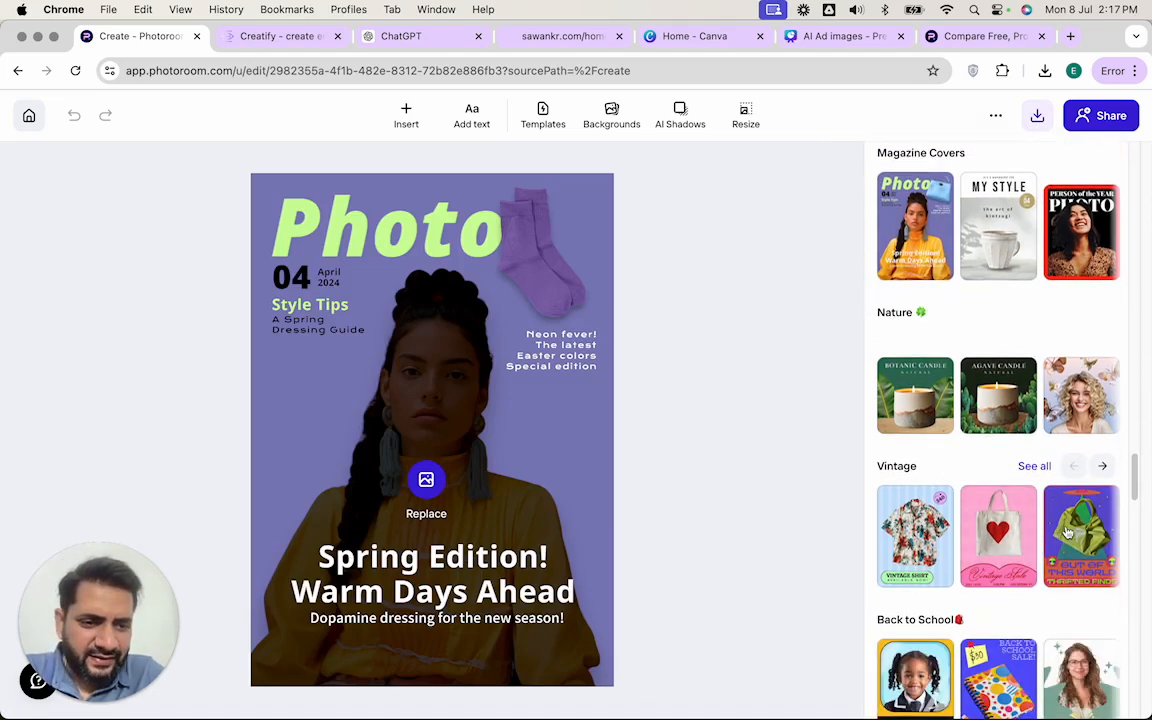
{"action": "scroll", "coordinate": [1066, 533], "scroll_direction": "down", "scroll_amount": 4}
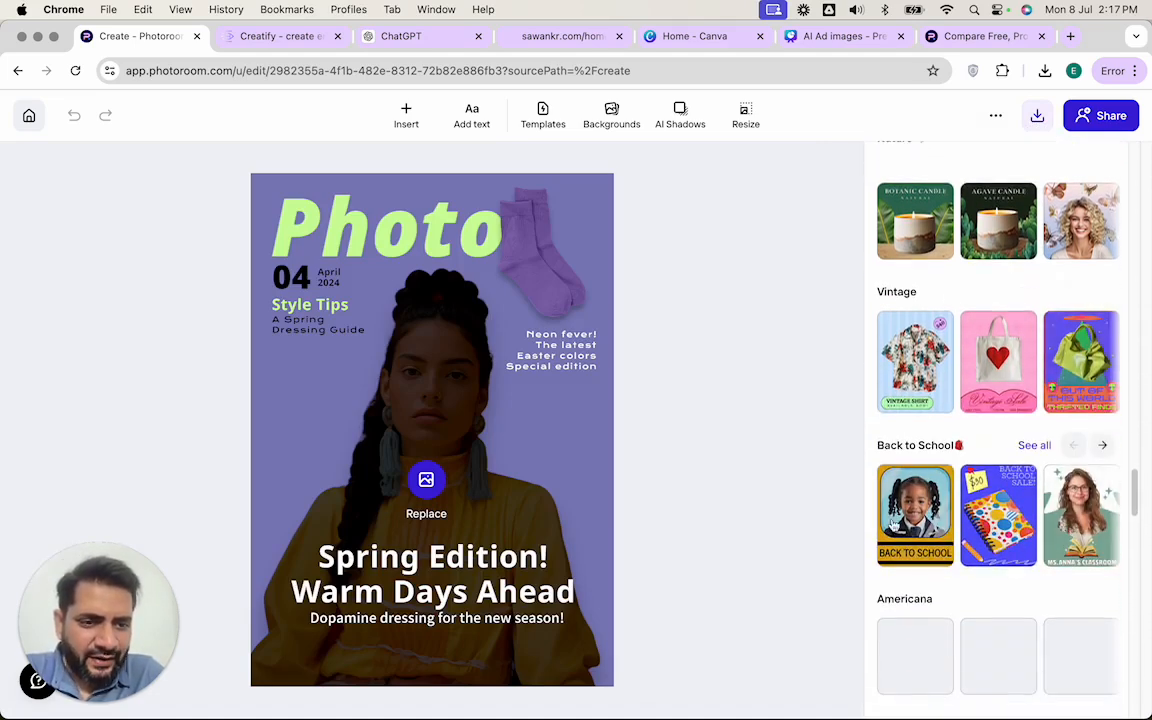
{"action": "left_click", "coordinate": [893, 525]}
{"action": "left_click", "coordinate": [670, 462]}
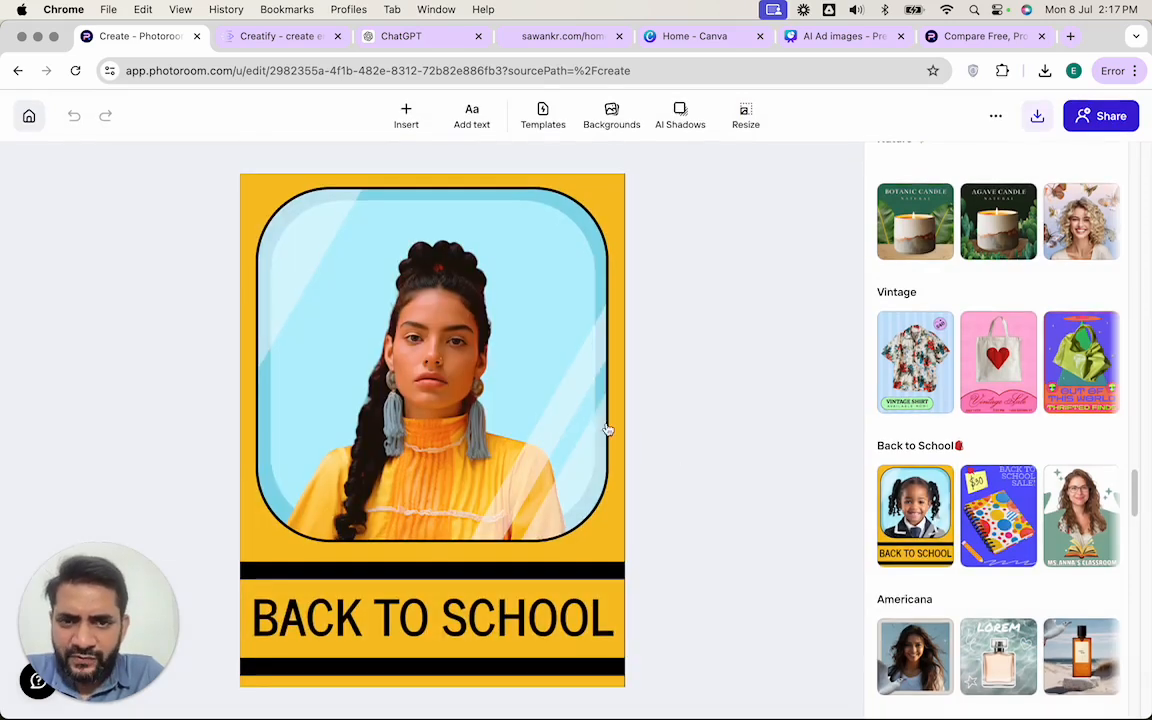
Try the Beach template with the straw hat and sunglasses on sand on the design.
{"action": "scroll", "coordinate": [898, 408], "scroll_direction": "up", "scroll_amount": 20}
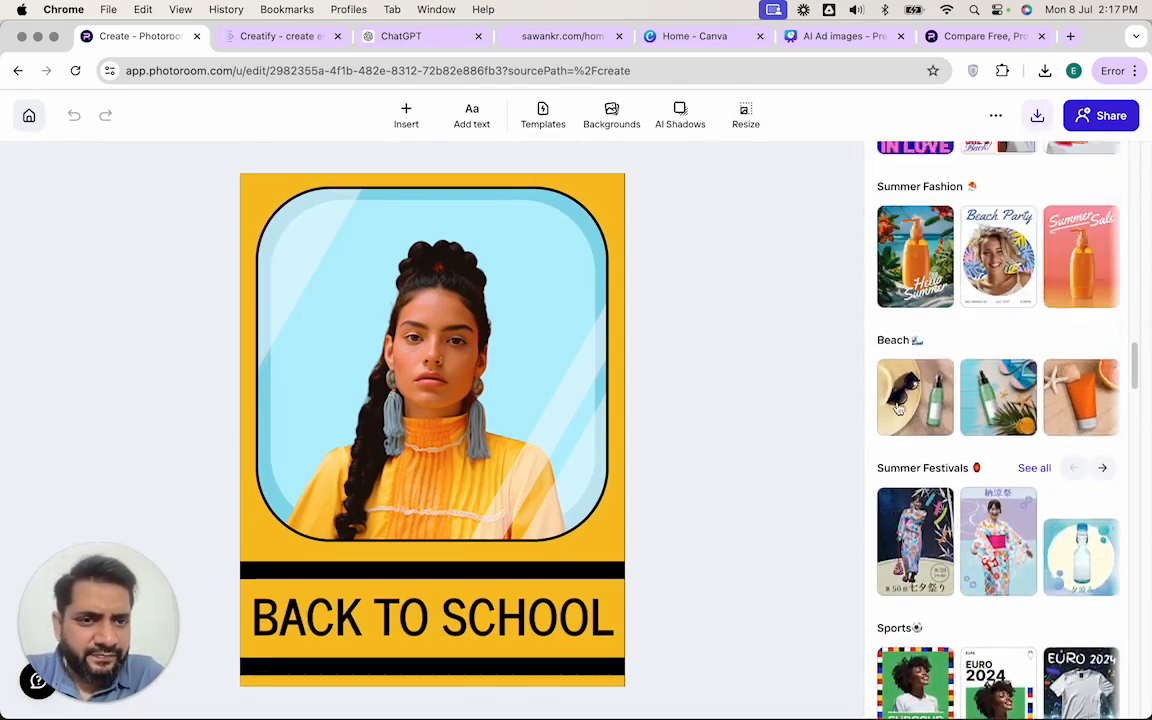
{"action": "left_click", "coordinate": [898, 530]}
{"action": "left_click", "coordinate": [687, 473]}
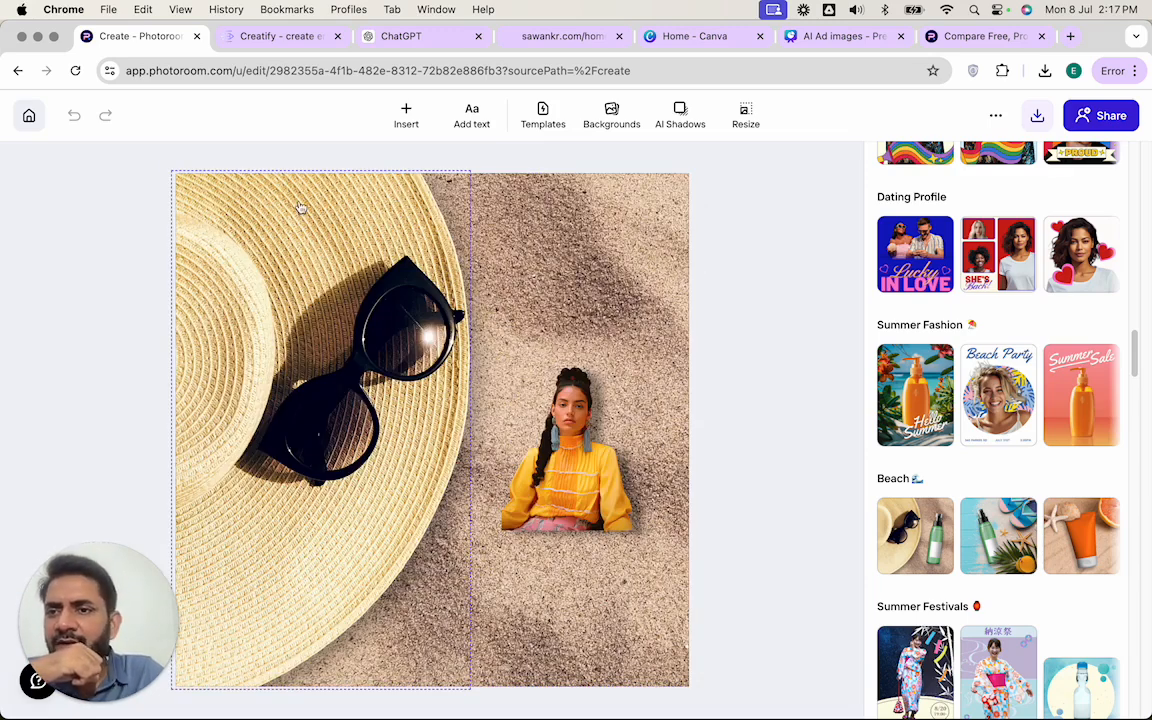
Return to the Create page and start a new design from the purple socks photo in Downloads.
{"action": "left_click", "coordinate": [29, 116]}
{"action": "scroll", "coordinate": [675, 398], "scroll_direction": "down", "scroll_amount": 3}
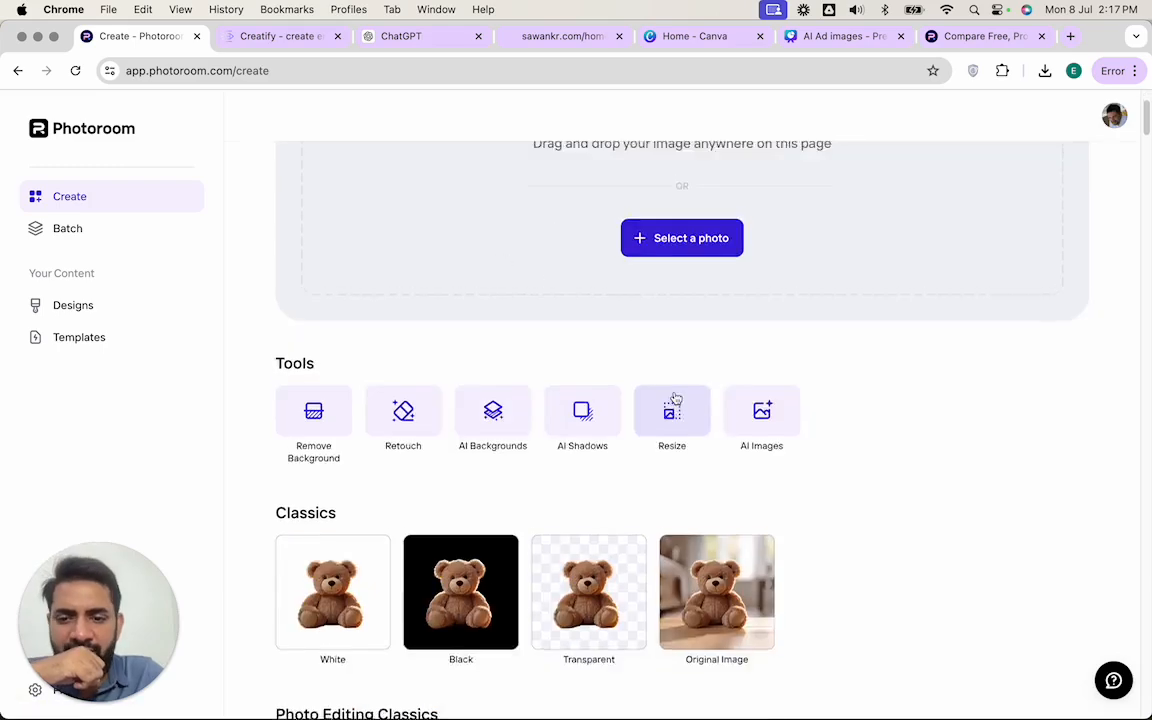
{"action": "scroll", "coordinate": [678, 360], "scroll_direction": "up", "scroll_amount": 2}
{"action": "left_click", "coordinate": [682, 320]}
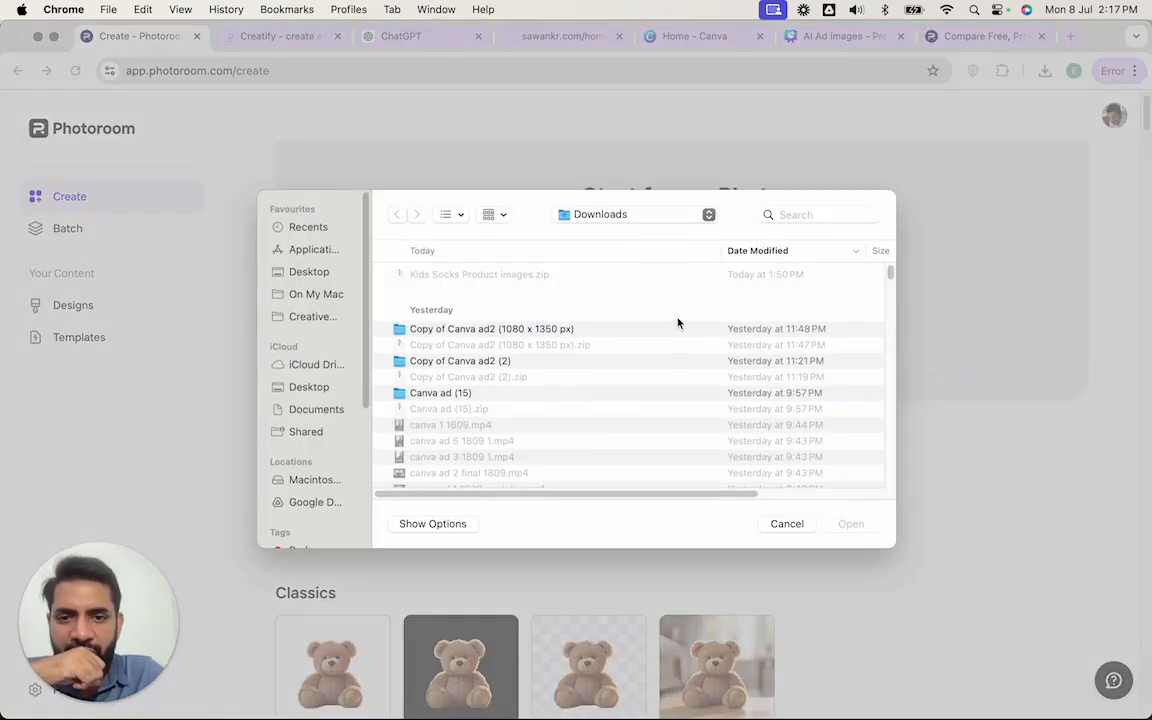
{"action": "double_click", "coordinate": [536, 280]}
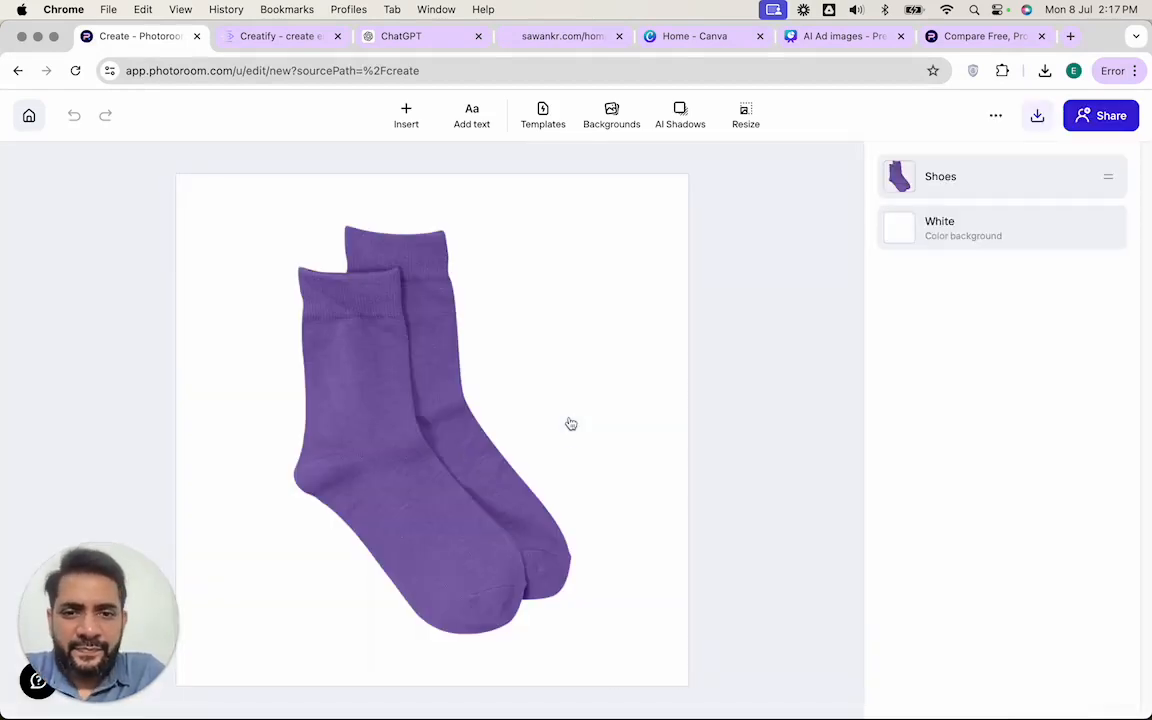
Show all Social Networks templates and look through the available post, story and reel formats.
{"action": "left_click", "coordinate": [543, 120]}
{"action": "scroll", "coordinate": [910, 404], "scroll_direction": "down", "scroll_amount": 5}
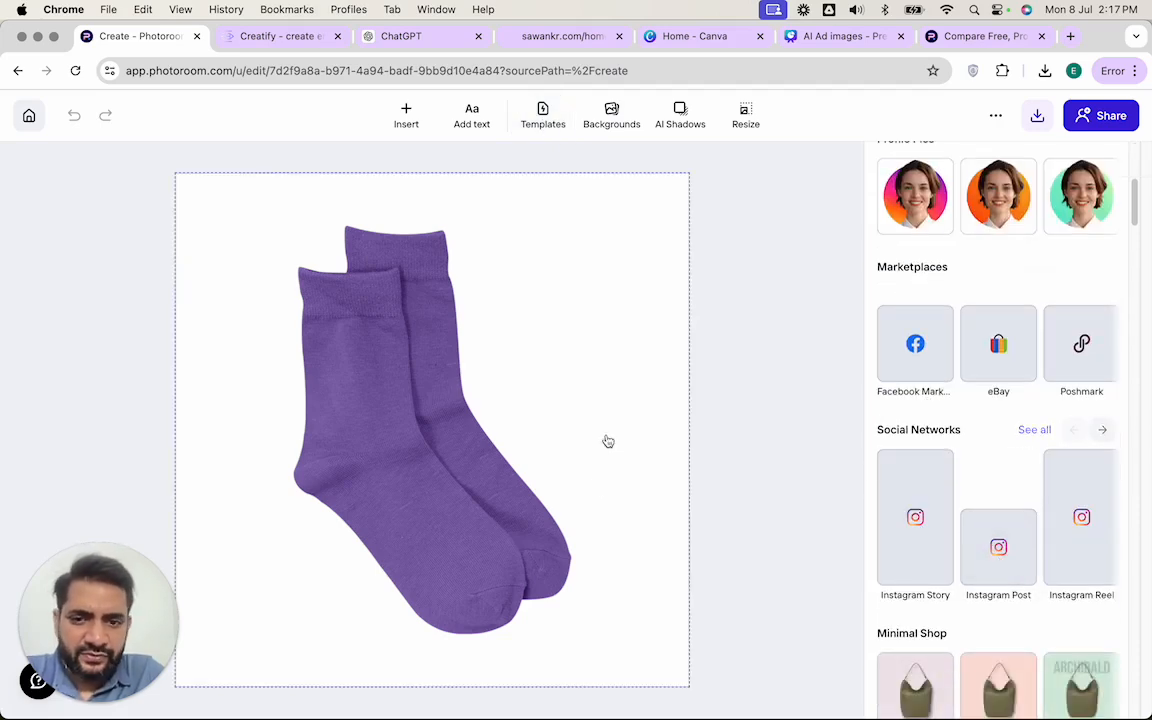
{"action": "scroll", "coordinate": [960, 512], "scroll_direction": "down", "scroll_amount": 1}
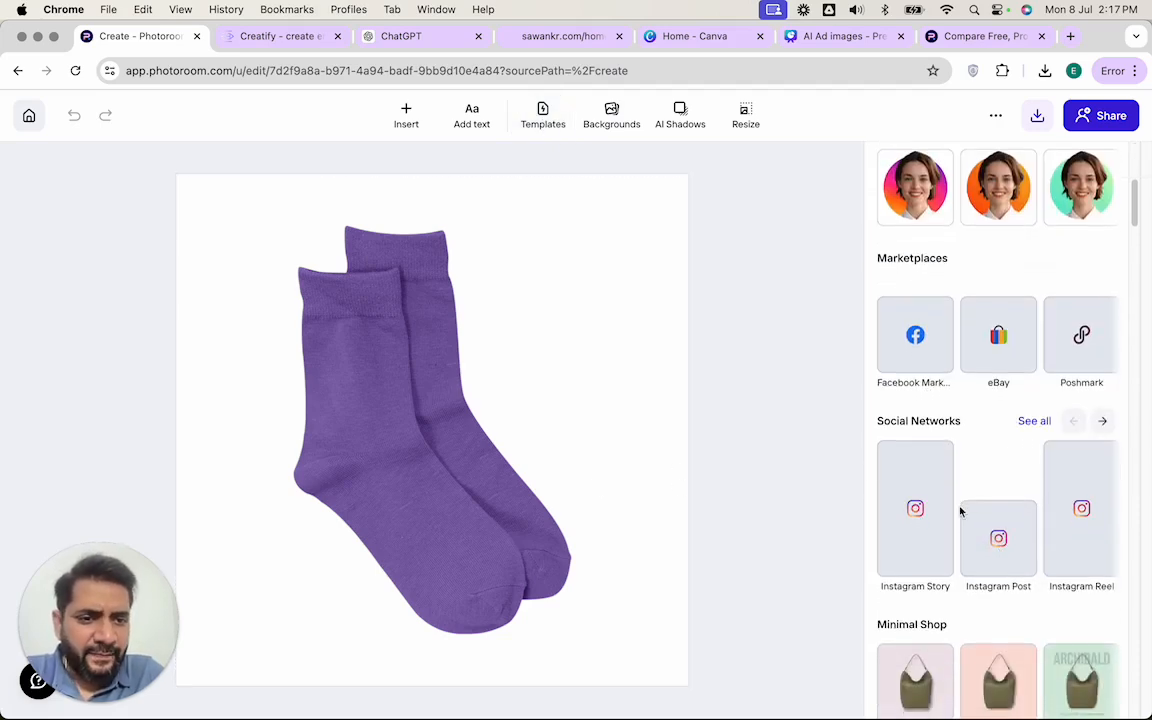
{"action": "left_click", "coordinate": [1032, 422]}
{"action": "scroll", "coordinate": [950, 440], "scroll_direction": "down", "scroll_amount": 6}
{"action": "scroll", "coordinate": [936, 442], "scroll_direction": "up", "scroll_amount": 6}
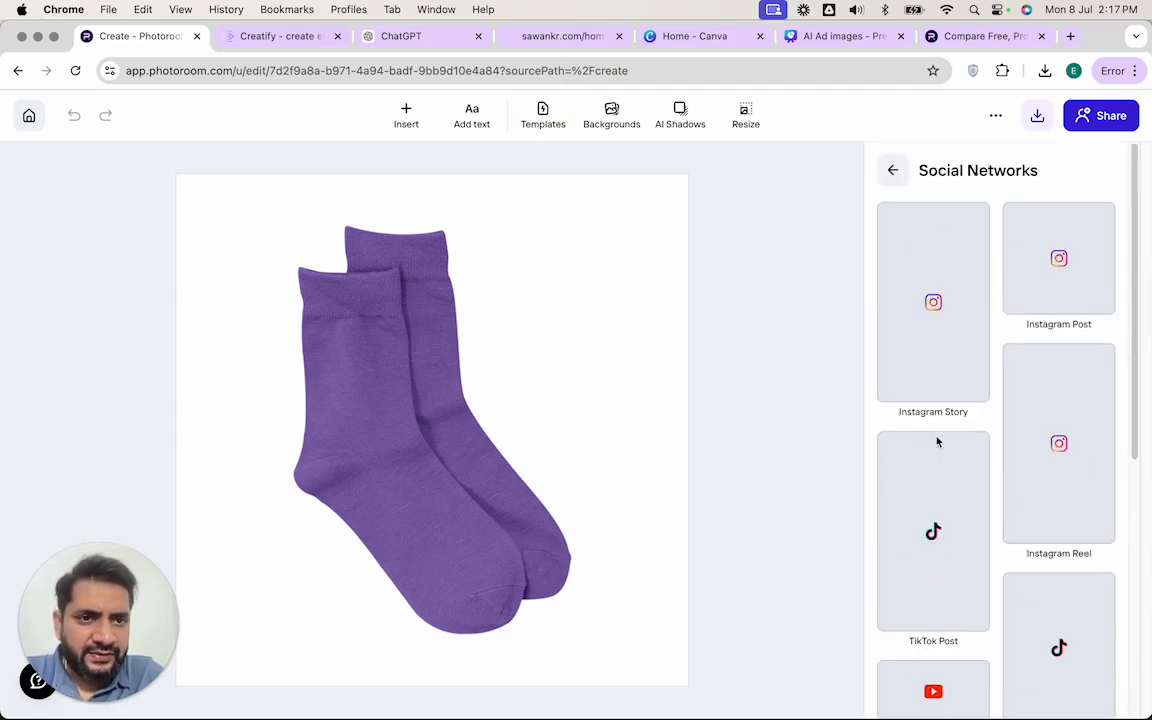
Leave the Social Networks category and search the templates for "kids", looking through the matching categories.
{"action": "left_click", "coordinate": [894, 172]}
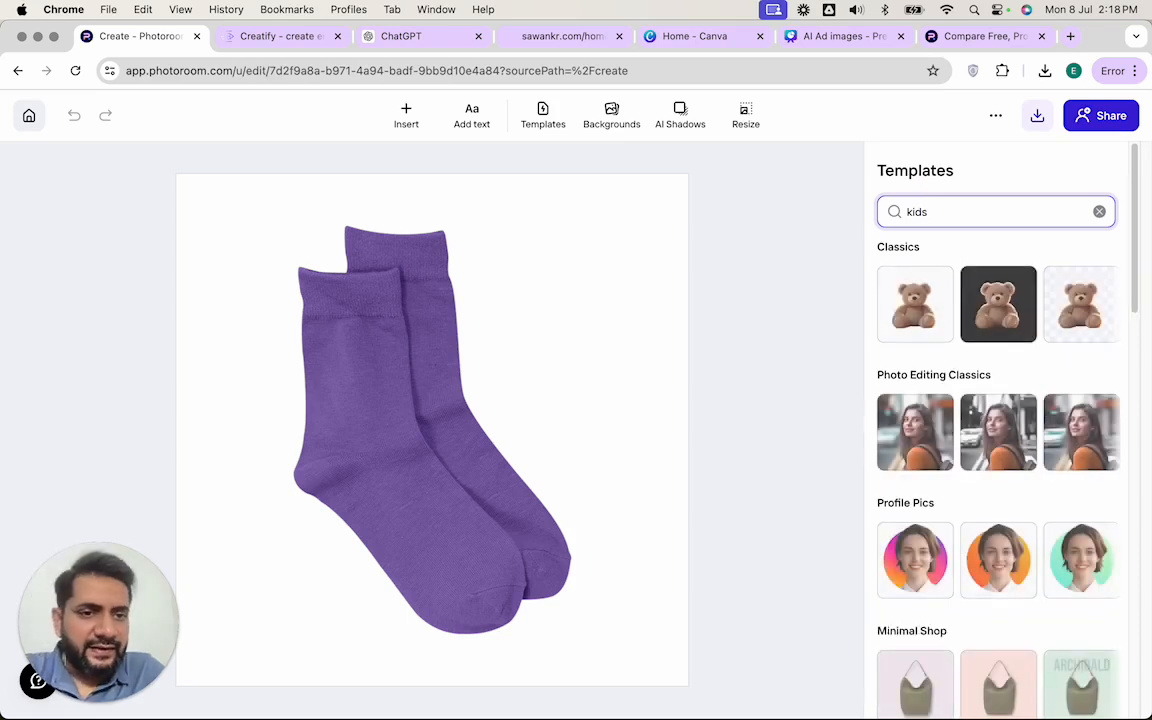
{"action": "scroll", "coordinate": [898, 391], "scroll_direction": "down", "scroll_amount": 10}
{"action": "scroll", "coordinate": [908, 336], "scroll_direction": "up", "scroll_amount": 1}
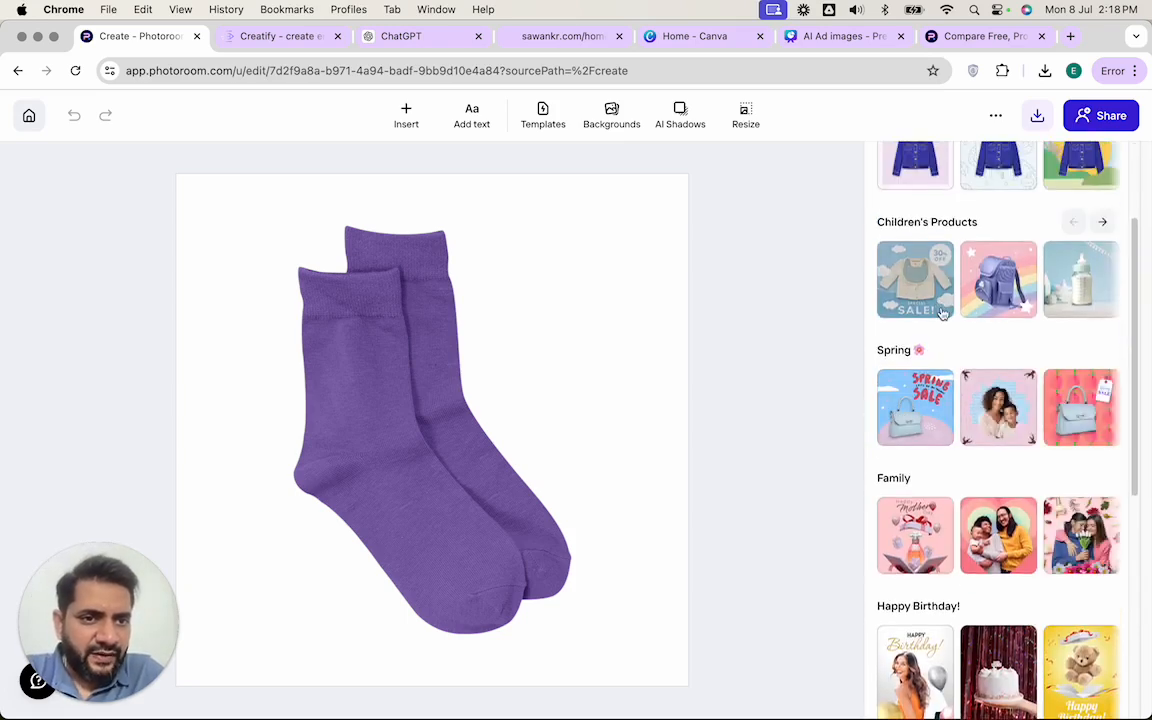
{"action": "scroll", "coordinate": [950, 320], "scroll_direction": "up", "scroll_amount": 3}
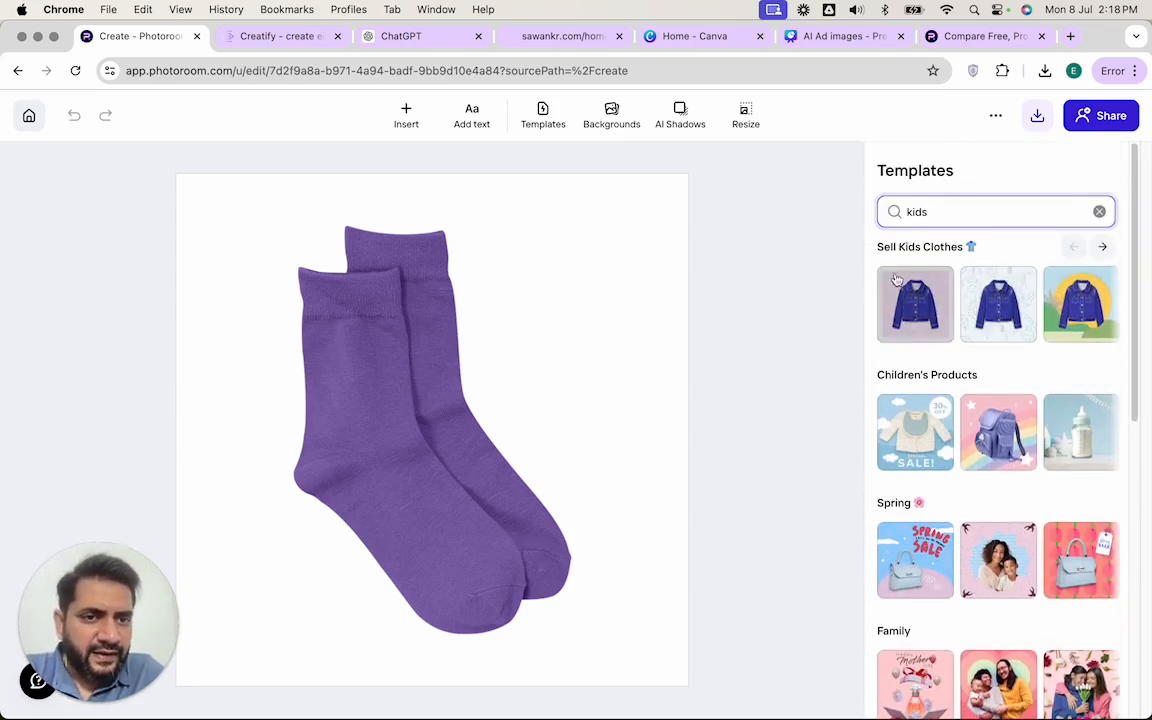
Apply the Sell Kids Clothes template with the yellow sun and green hills to the socks, and download it as a JPG.
{"action": "left_click", "coordinate": [1072, 317]}
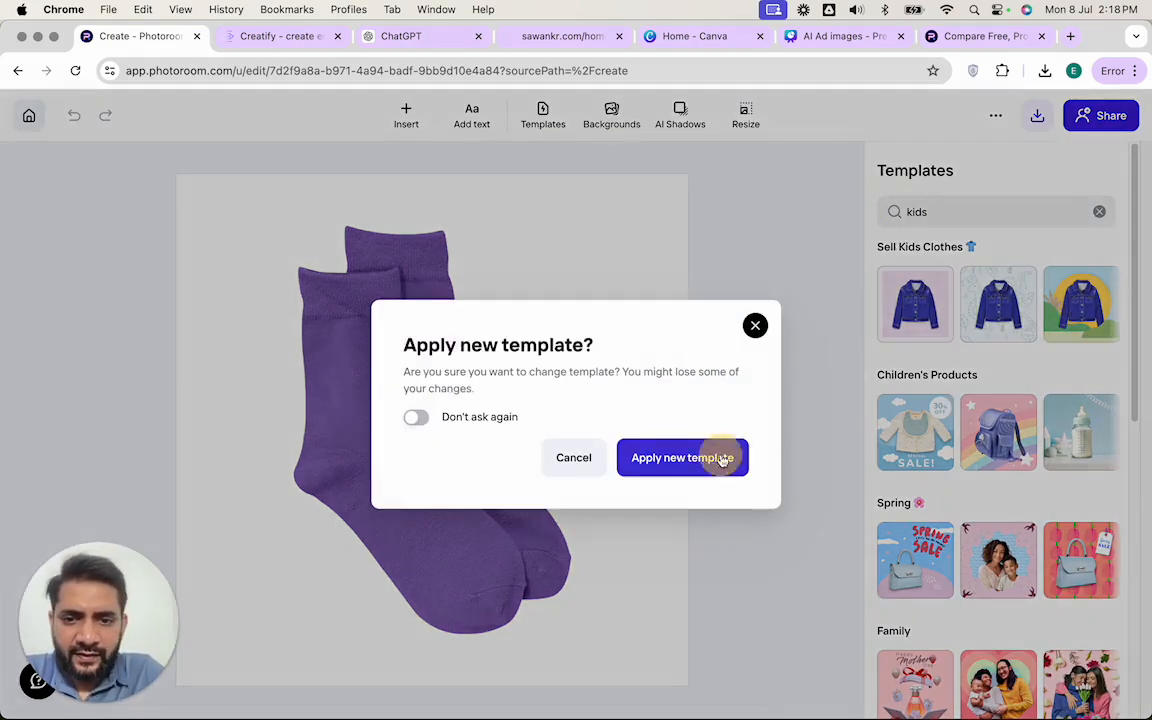
{"action": "left_click", "coordinate": [722, 456]}
{"action": "left_click", "coordinate": [1035, 118]}
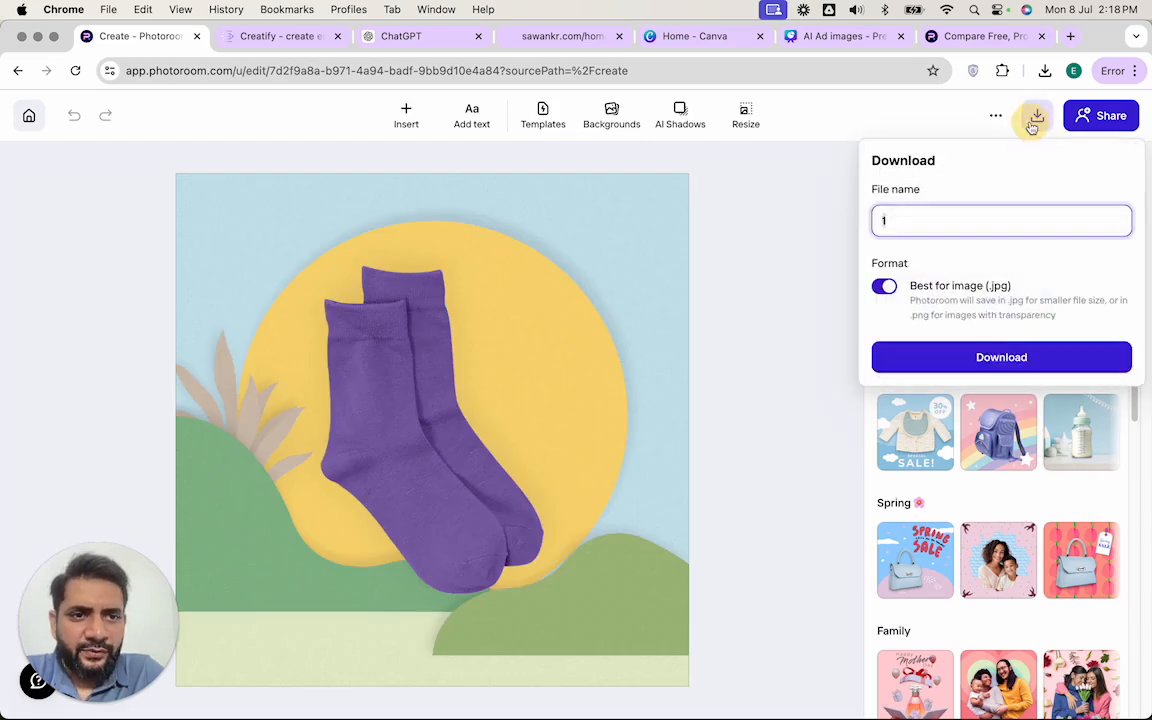
{"action": "left_click", "coordinate": [907, 358]}
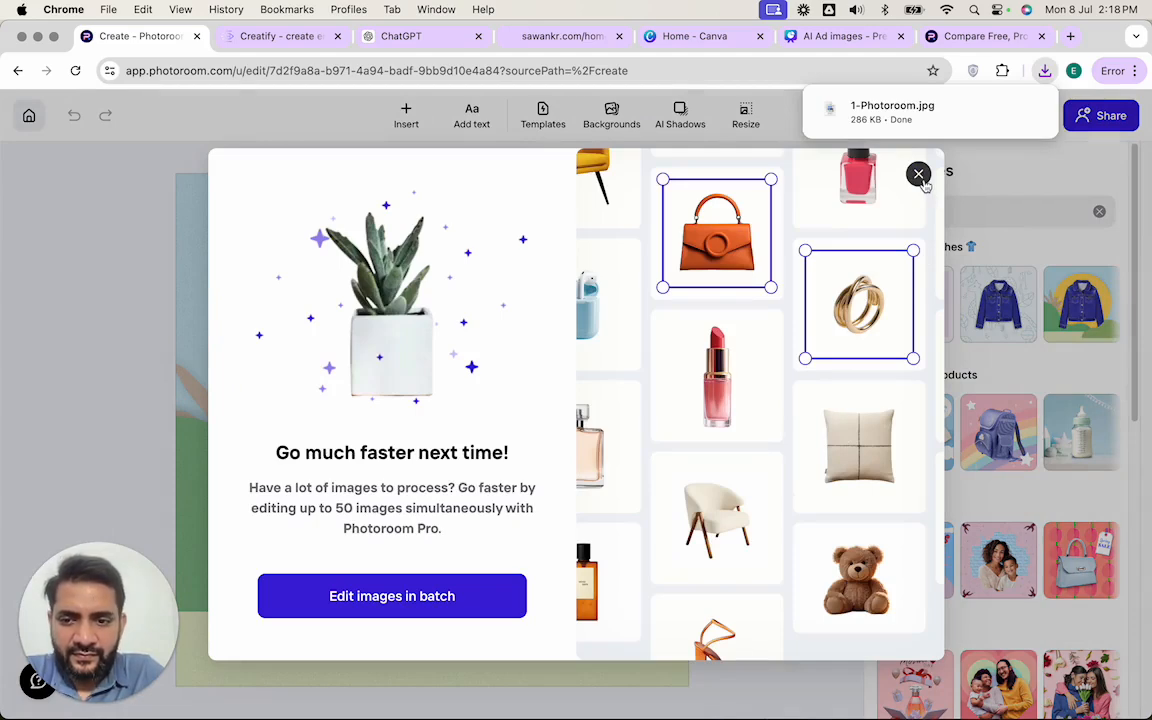
{"action": "left_click", "coordinate": [918, 175]}
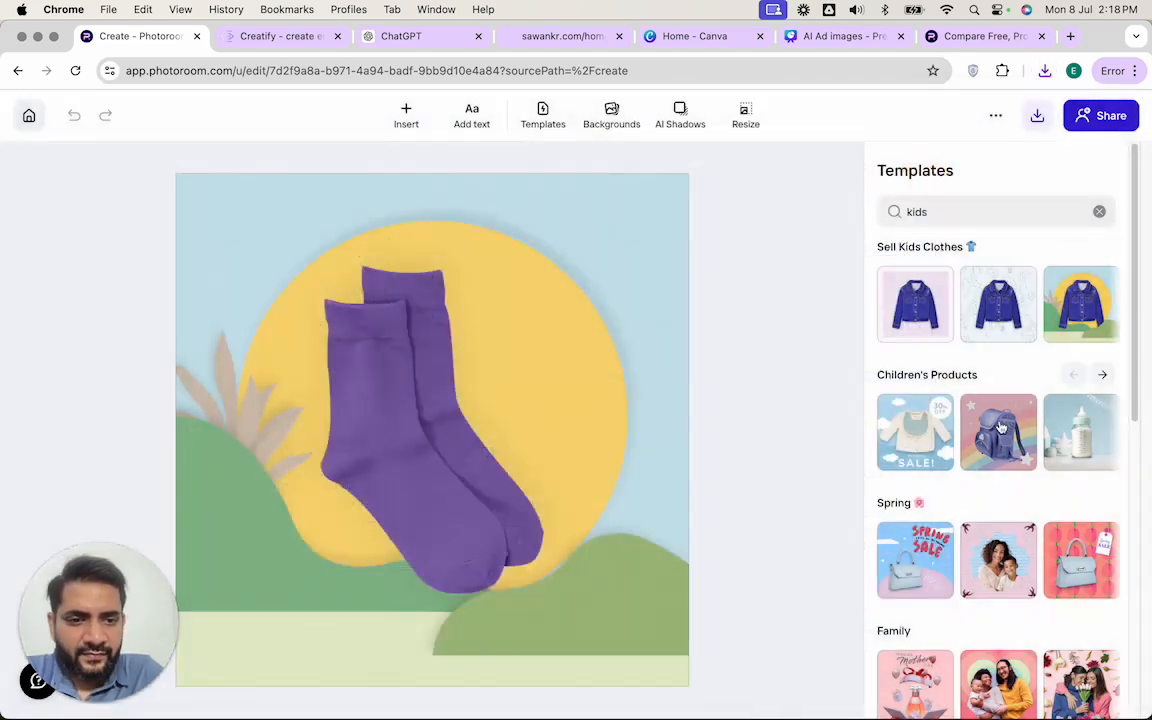
Apply the Children's Products template with the pastel rainbow and white stars, and download the resulting socks image.
{"action": "left_click", "coordinate": [1001, 428]}
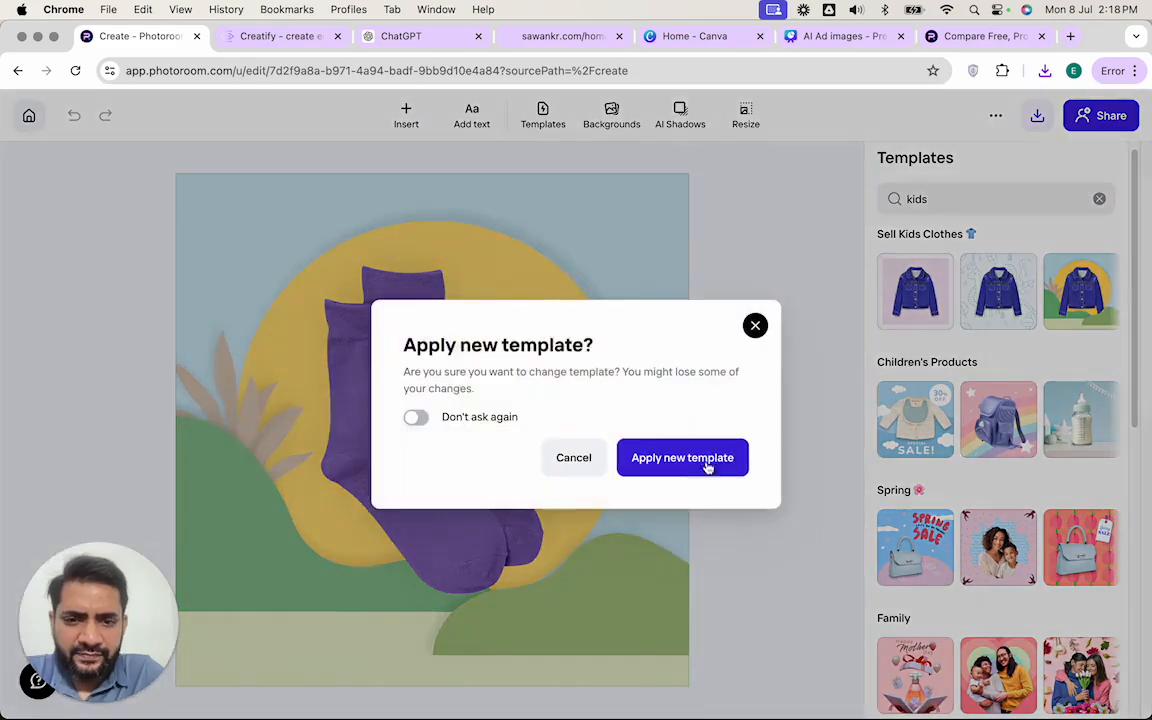
{"action": "left_click", "coordinate": [728, 458]}
{"action": "left_click", "coordinate": [1037, 115]}
{"action": "left_click", "coordinate": [939, 358]}
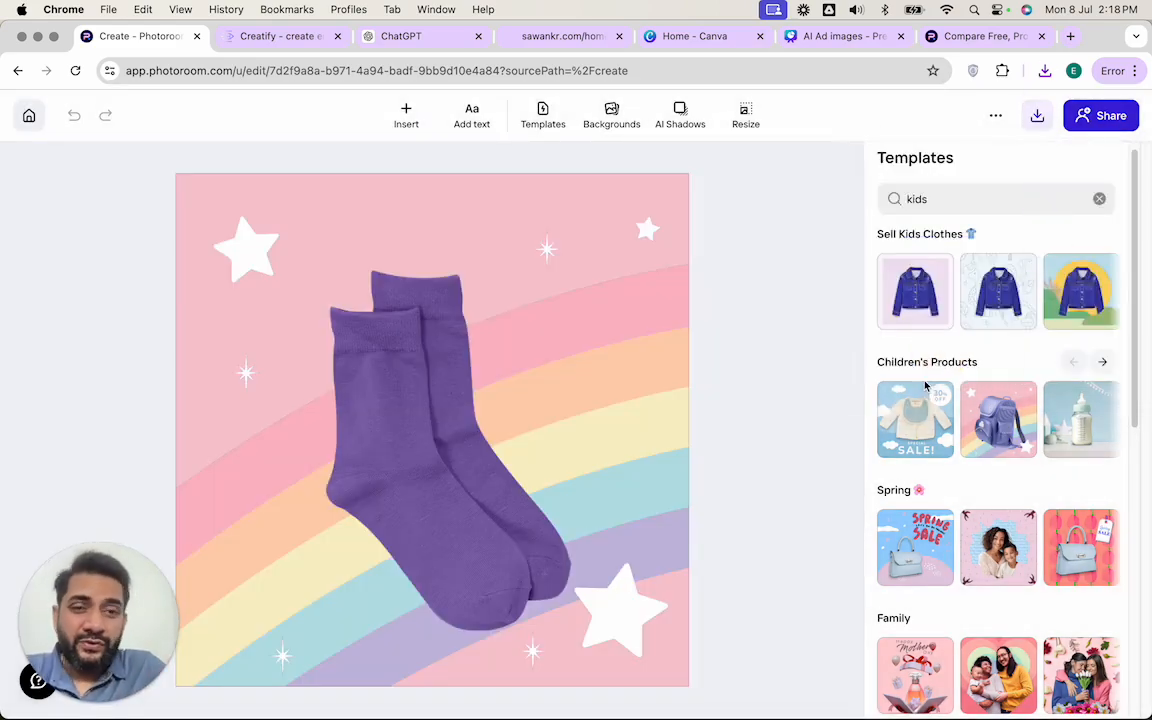
Apply the Spring template with the pink border and blue "Happy Spring" text background, and download the resulting socks image.
{"action": "scroll", "coordinate": [926, 388], "scroll_direction": "down", "scroll_amount": 2}
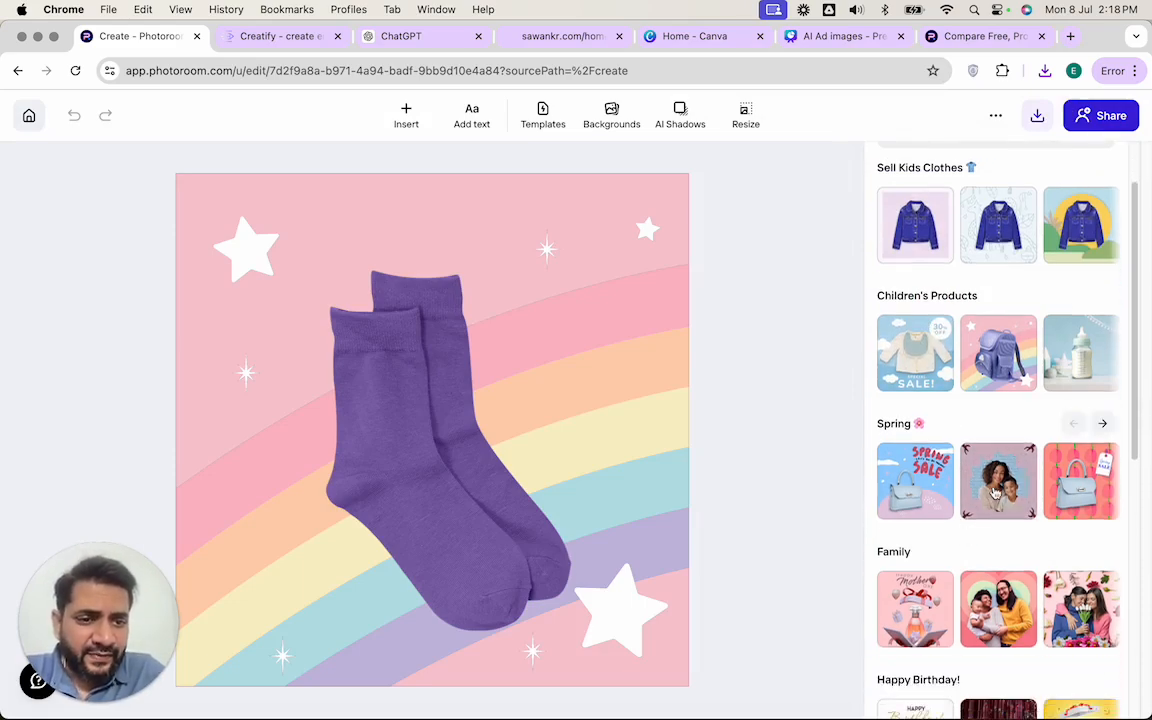
{"action": "left_click", "coordinate": [995, 492]}
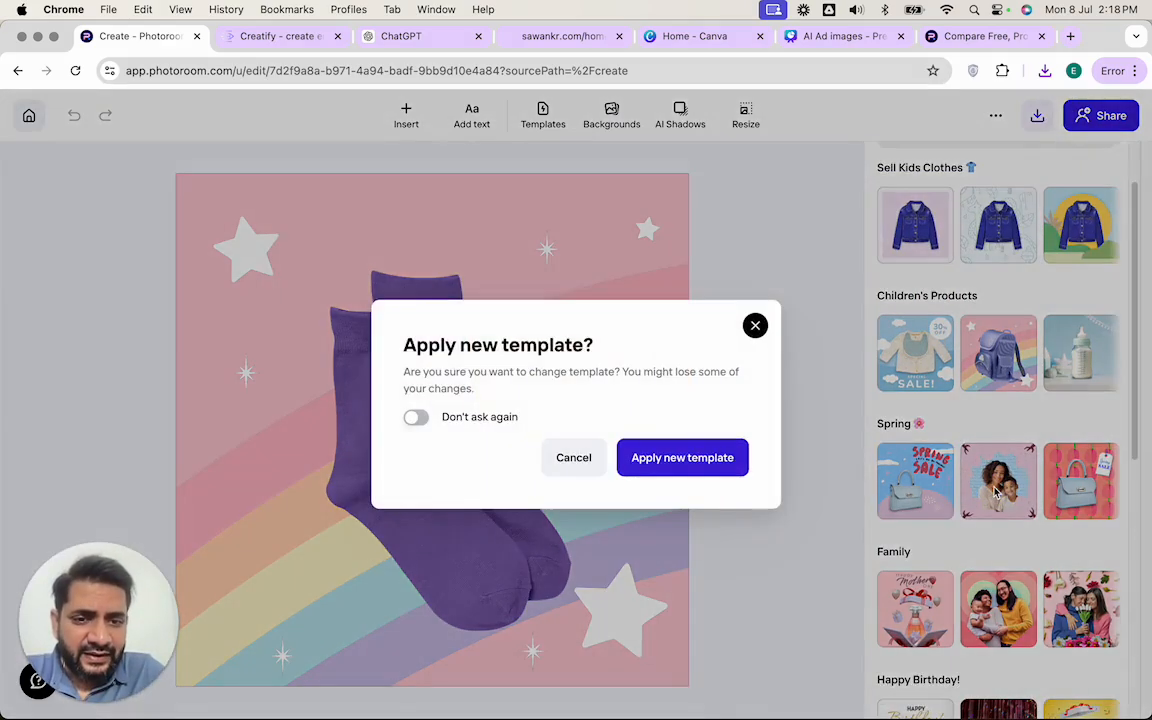
{"action": "left_click", "coordinate": [653, 466]}
{"action": "left_click", "coordinate": [1037, 117]}
{"action": "left_click", "coordinate": [978, 357]}
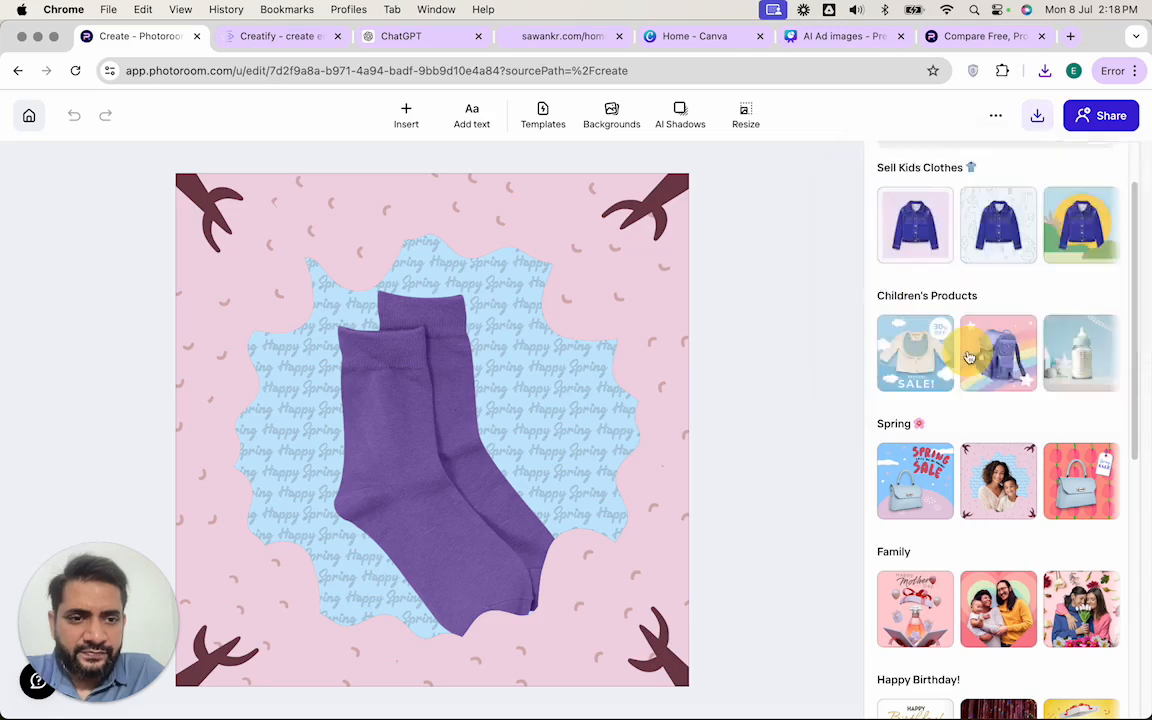
Look through the remaining template categories for "kids", down to Valentine's Day and Mother's Day.
{"action": "scroll", "coordinate": [968, 422], "scroll_direction": "down", "scroll_amount": 6}
{"action": "scroll", "coordinate": [968, 422], "scroll_direction": "down", "scroll_amount": 7}
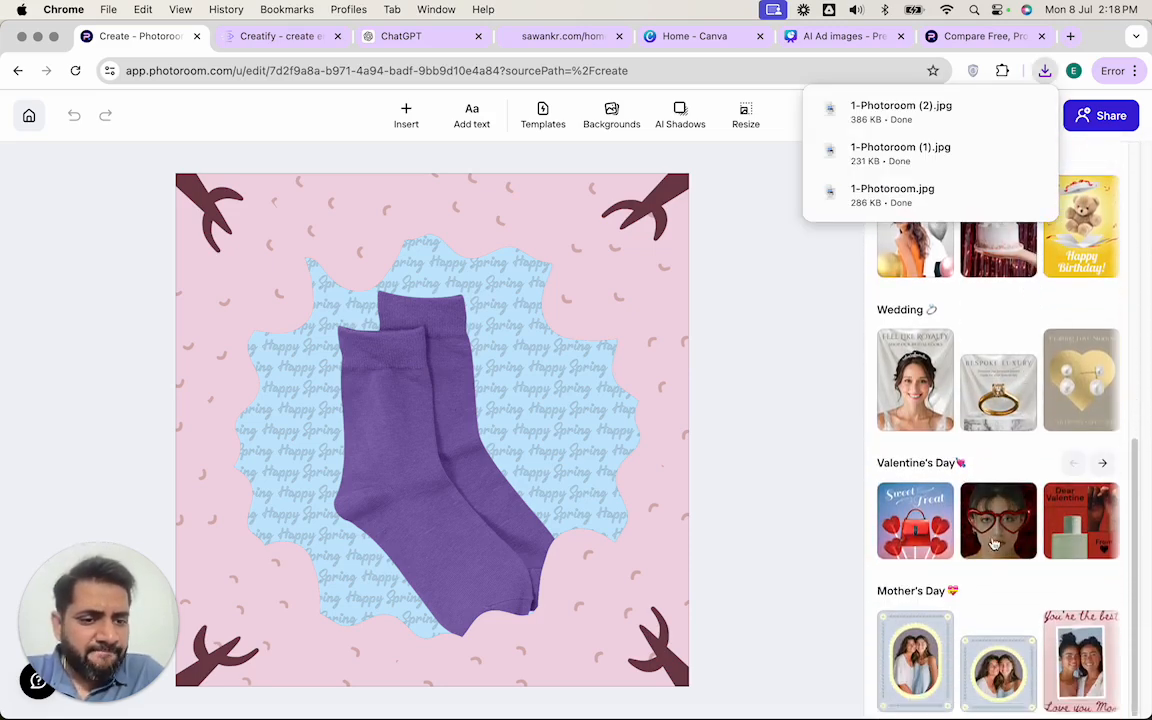
{"action": "scroll", "coordinate": [995, 500], "scroll_direction": "up", "scroll_amount": 8}
{"action": "left_click", "coordinate": [817, 380]}
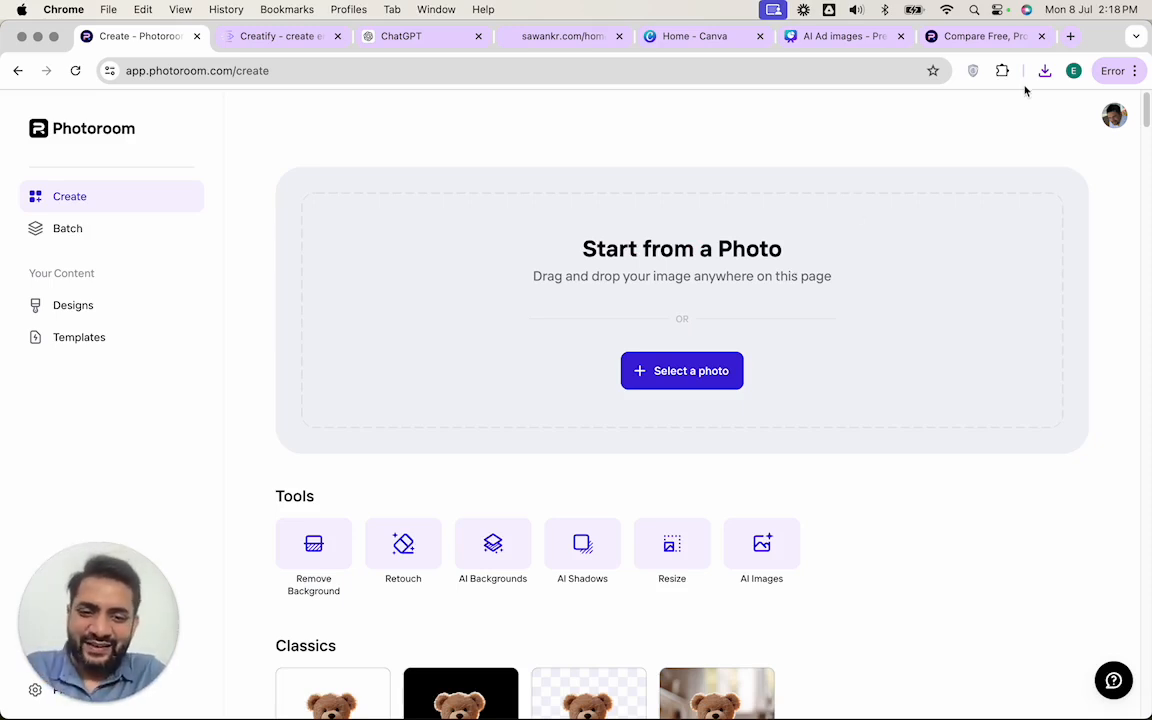
Generate AI images from the prompt "kids socks fun" and place the one with red and blue patterned socks on the canvas.
{"action": "scroll", "coordinate": [949, 360], "scroll_direction": "down", "scroll_amount": 3}
{"action": "left_click", "coordinate": [760, 432]}
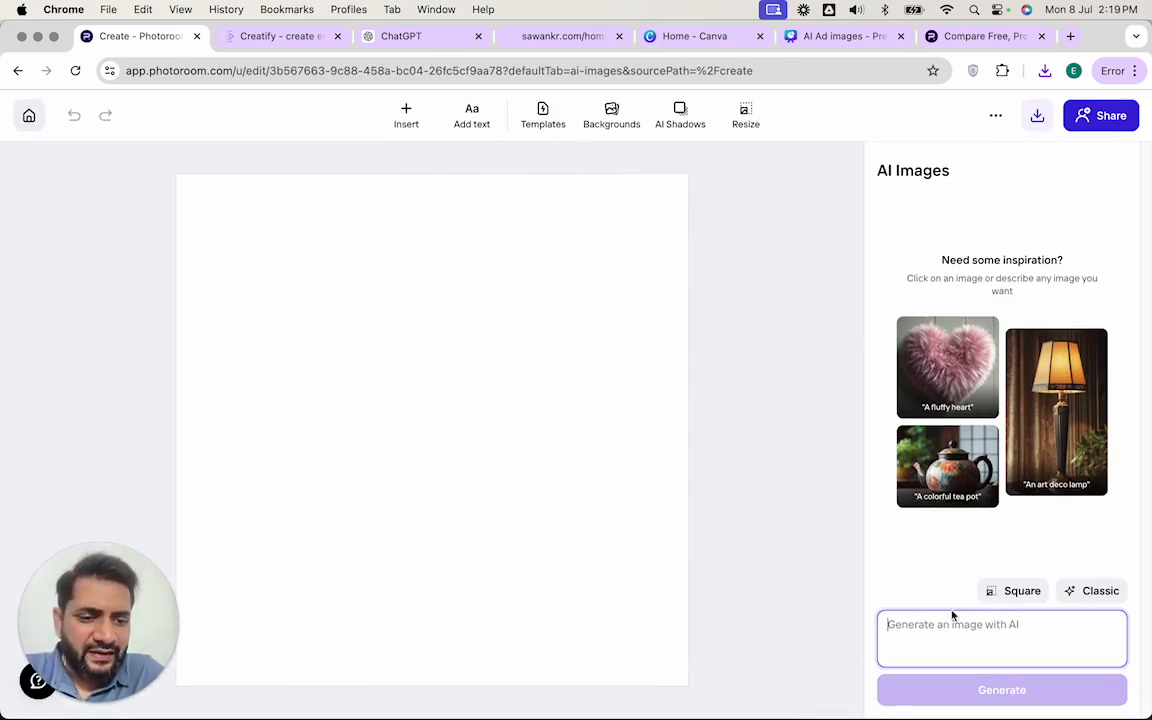
{"action": "type", "text": "kids socks fu"}
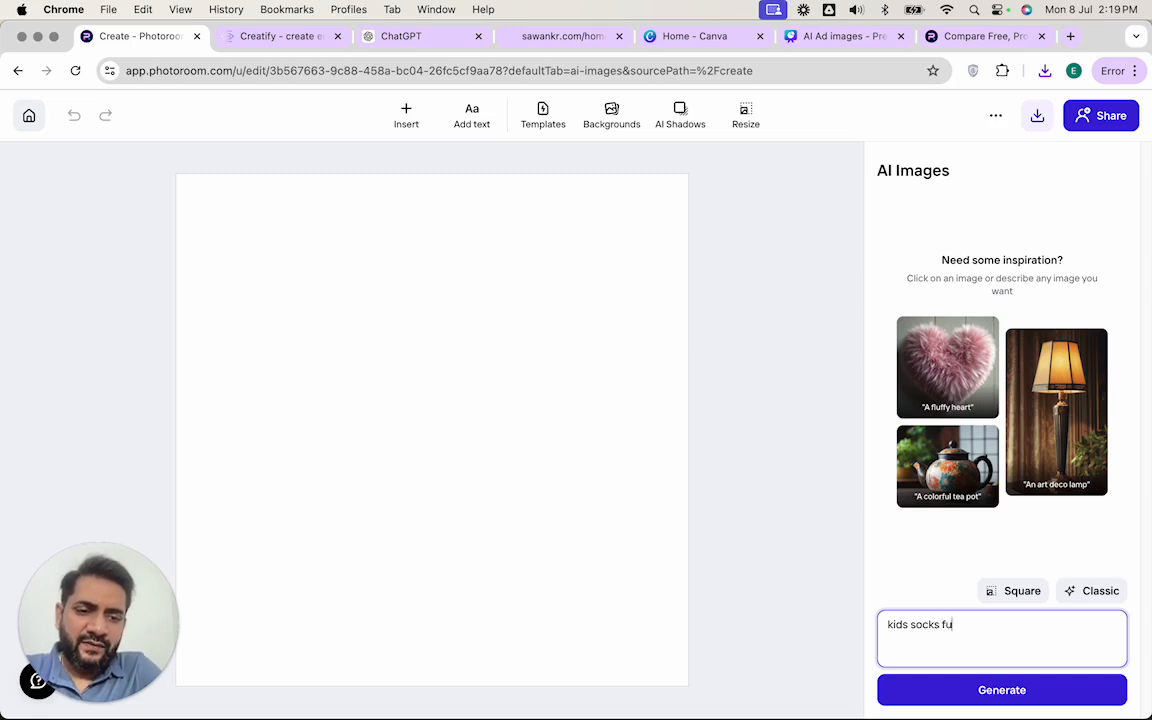
{"action": "left_click", "coordinate": [998, 689]}
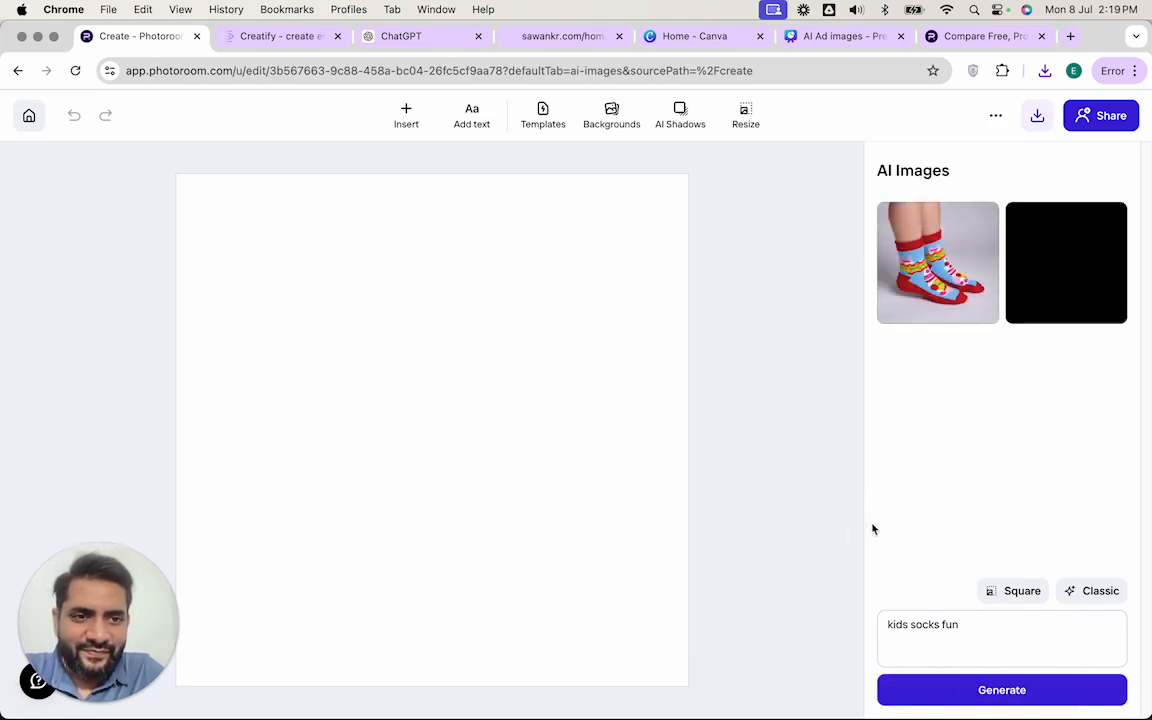
{"action": "mouse_move", "coordinate": [972, 297]}
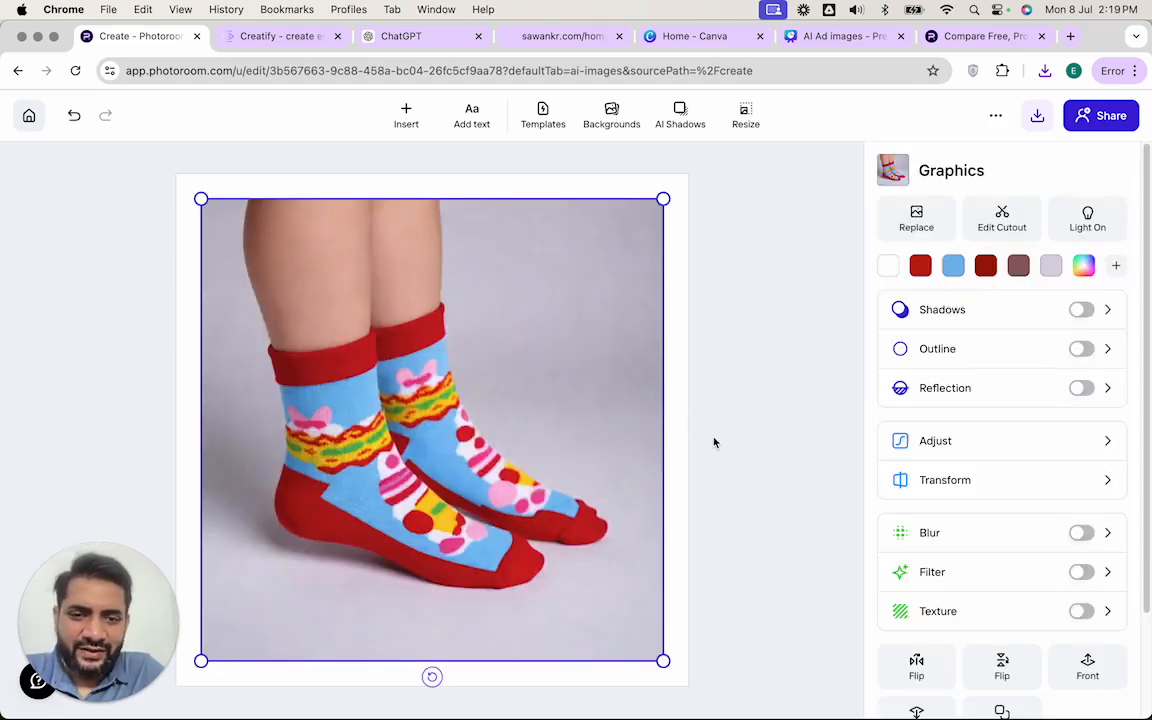
{"action": "left_click", "coordinate": [734, 352]}
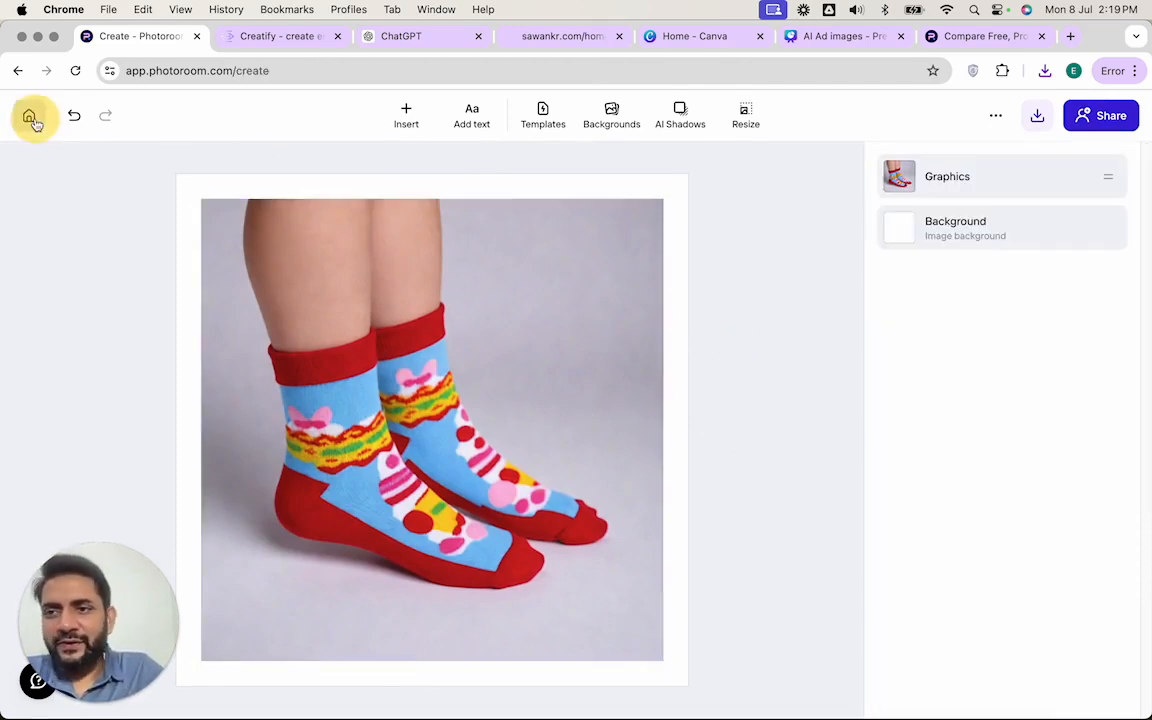
Return to the Create page, look over its tools and template categories, and view the saved designs.
{"action": "left_click", "coordinate": [29, 115]}
{"action": "scroll", "coordinate": [524, 420], "scroll_direction": "down", "scroll_amount": 3}
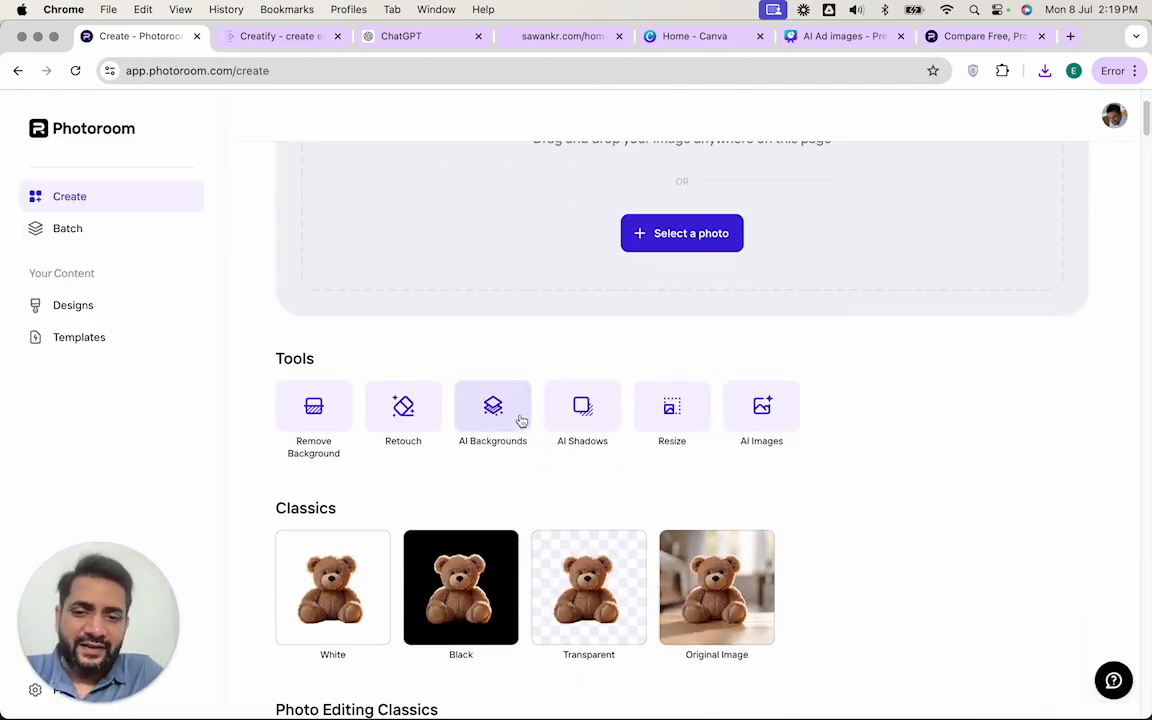
{"action": "scroll", "coordinate": [493, 455], "scroll_direction": "down", "scroll_amount": 3}
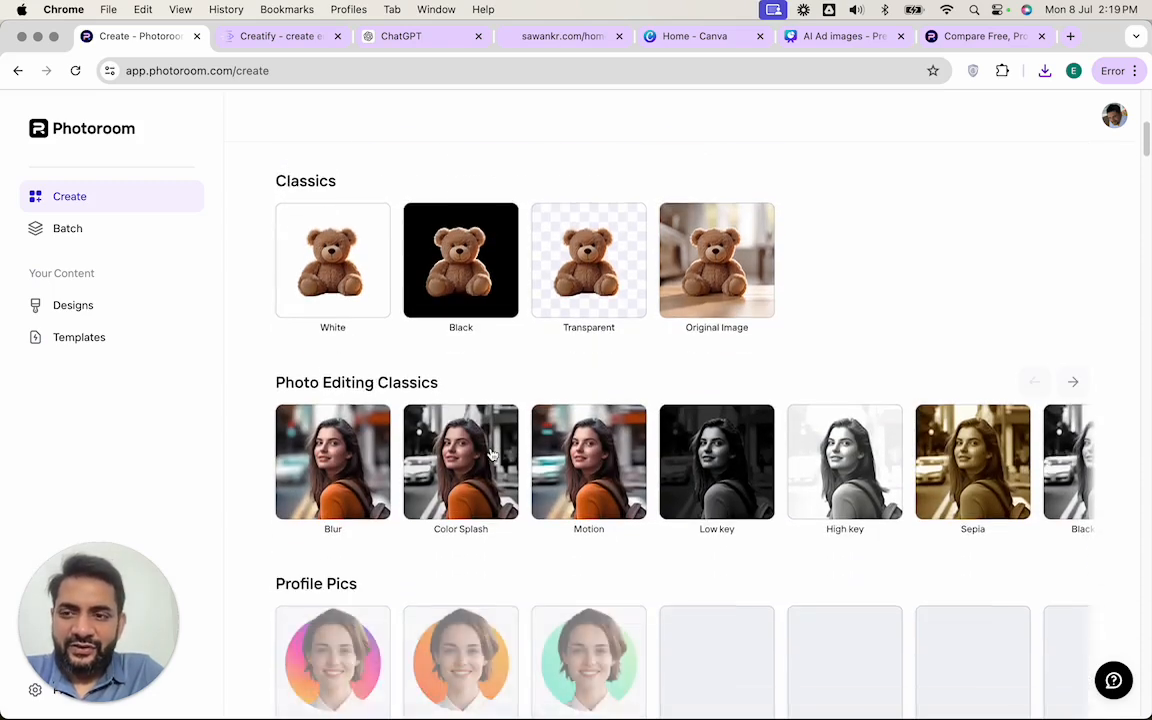
{"action": "left_click", "coordinate": [73, 305]}
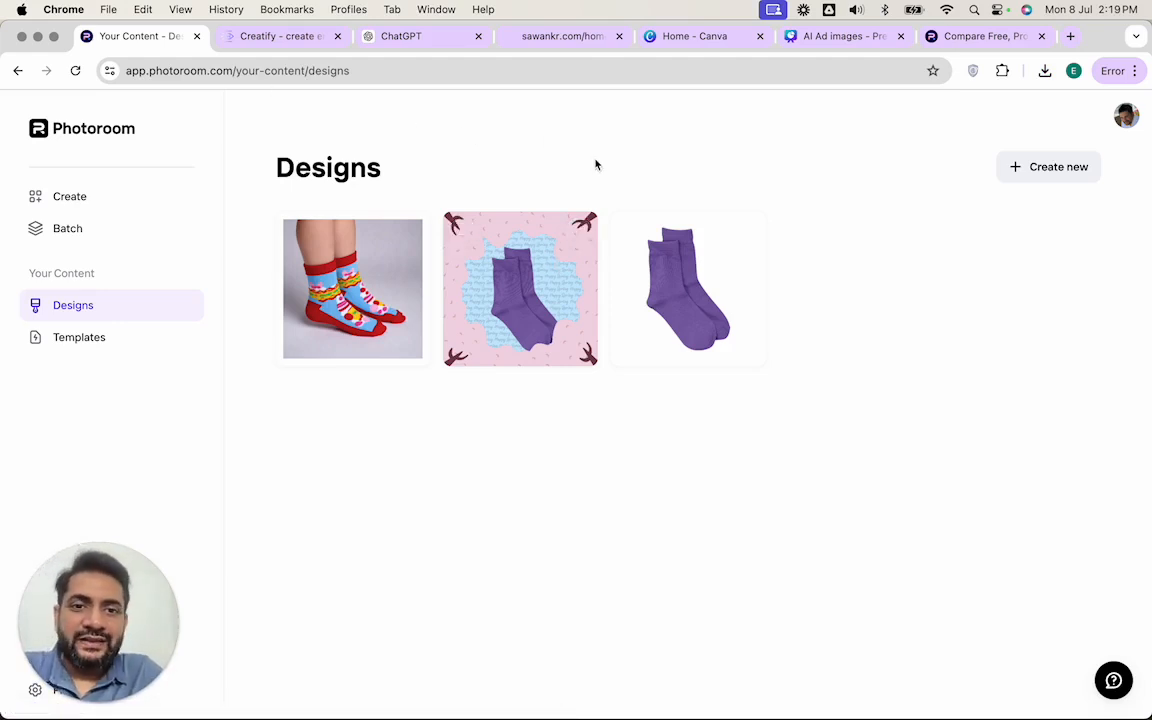
Switch to Creatify and start a new video ad with the URL-to-video ad maker.
{"action": "left_click", "coordinate": [285, 36]}
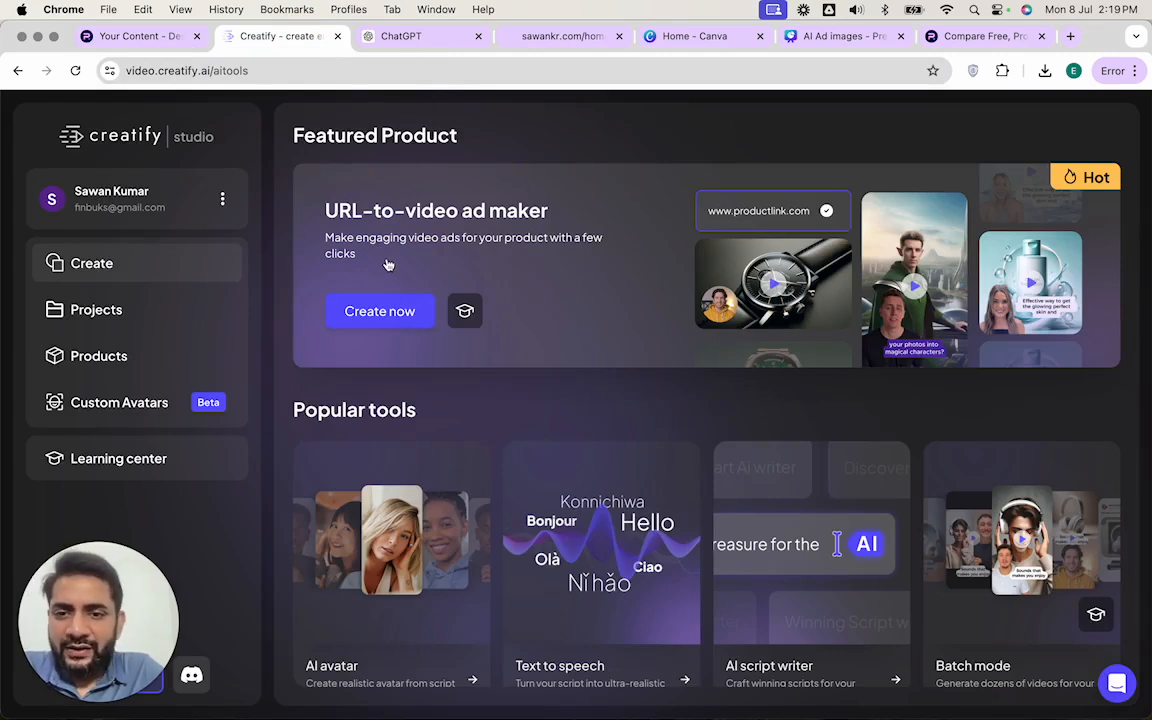
{"action": "scroll", "coordinate": [388, 264], "scroll_direction": "down", "scroll_amount": 1}
{"action": "left_click", "coordinate": [355, 295]}
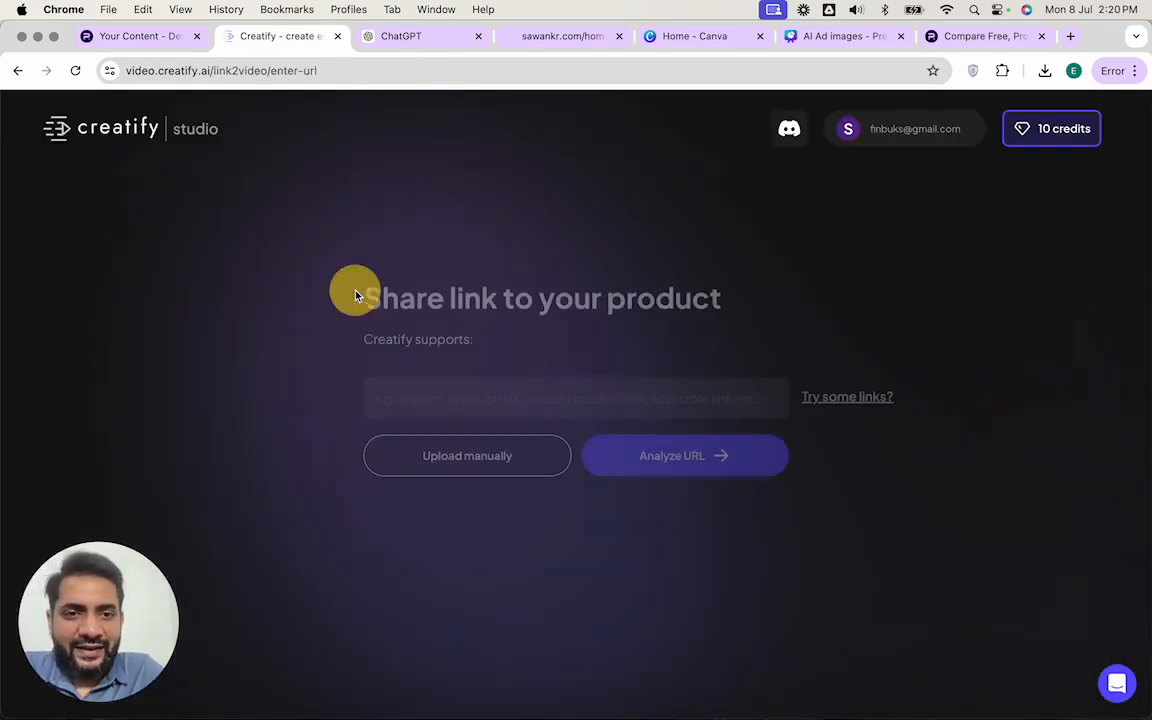
Copy the sock store home page's URL from its browser tab, enter it as the product link in Creatify and analyze it.
{"action": "left_click", "coordinate": [560, 36]}
{"action": "left_click", "coordinate": [544, 66]}
{"action": "key", "text": "super+c"}
{"action": "left_click", "coordinate": [280, 36]}
{"action": "left_click", "coordinate": [440, 390]}
{"action": "key", "text": "super+v"}
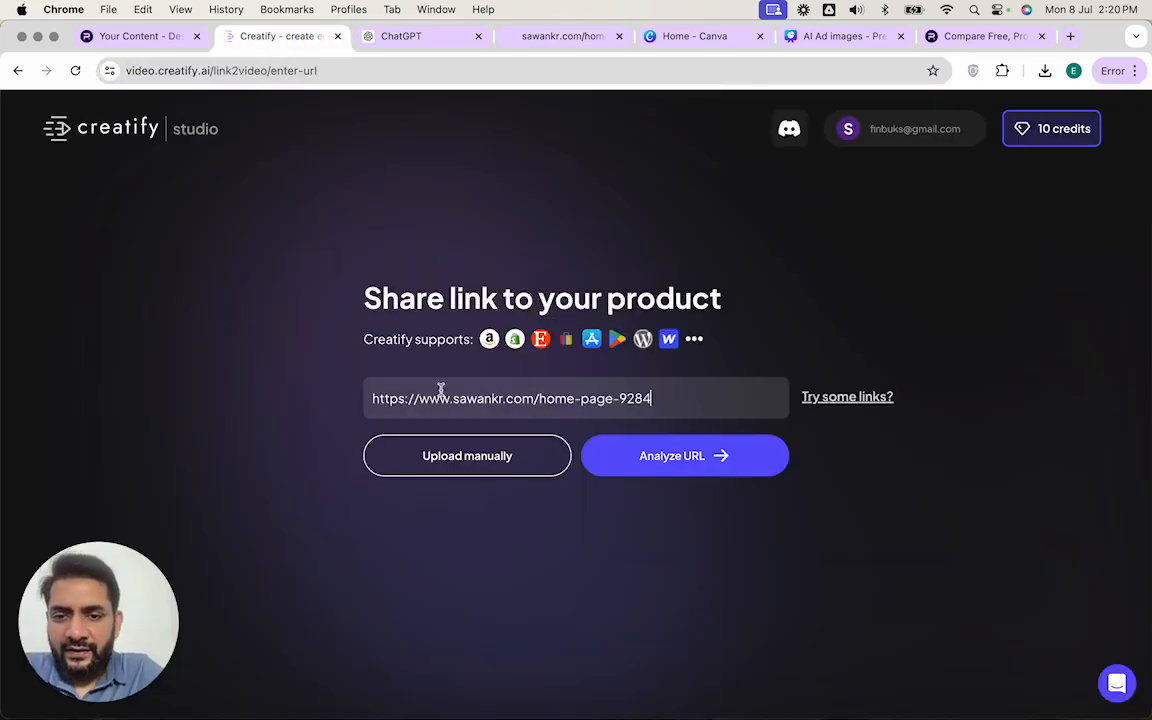
{"action": "left_click", "coordinate": [692, 460]}
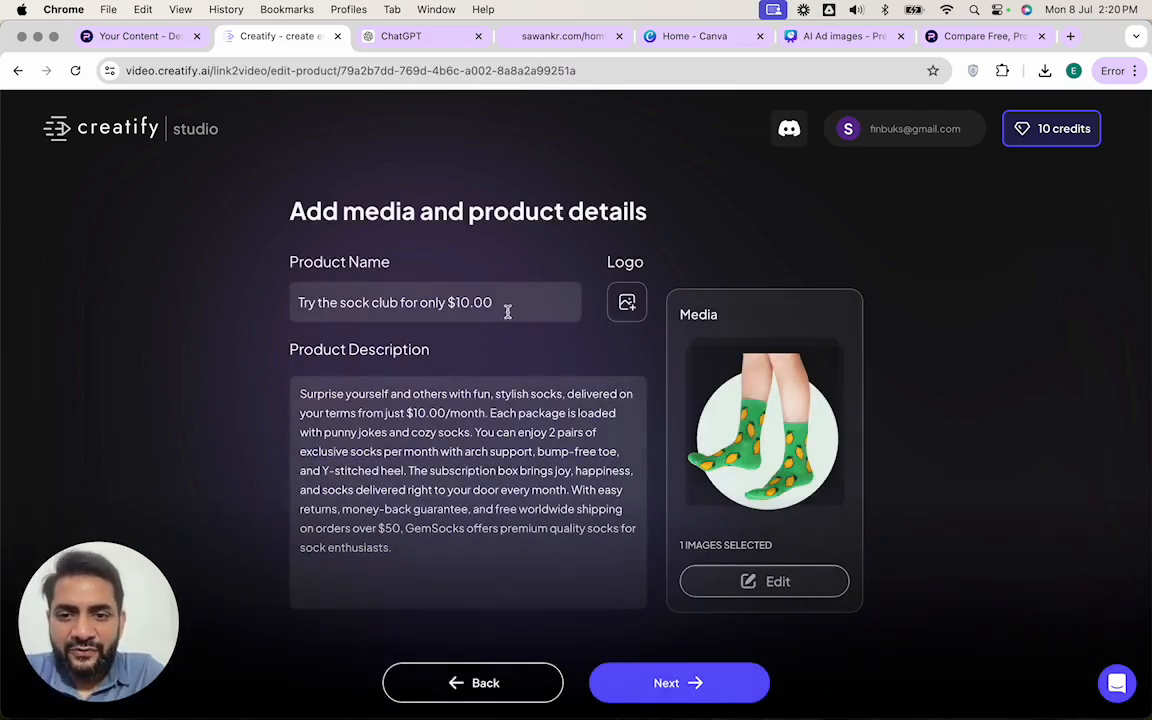
Check the imported product description and try to continue with only the one imported product image.
{"action": "left_click", "coordinate": [369, 402]}
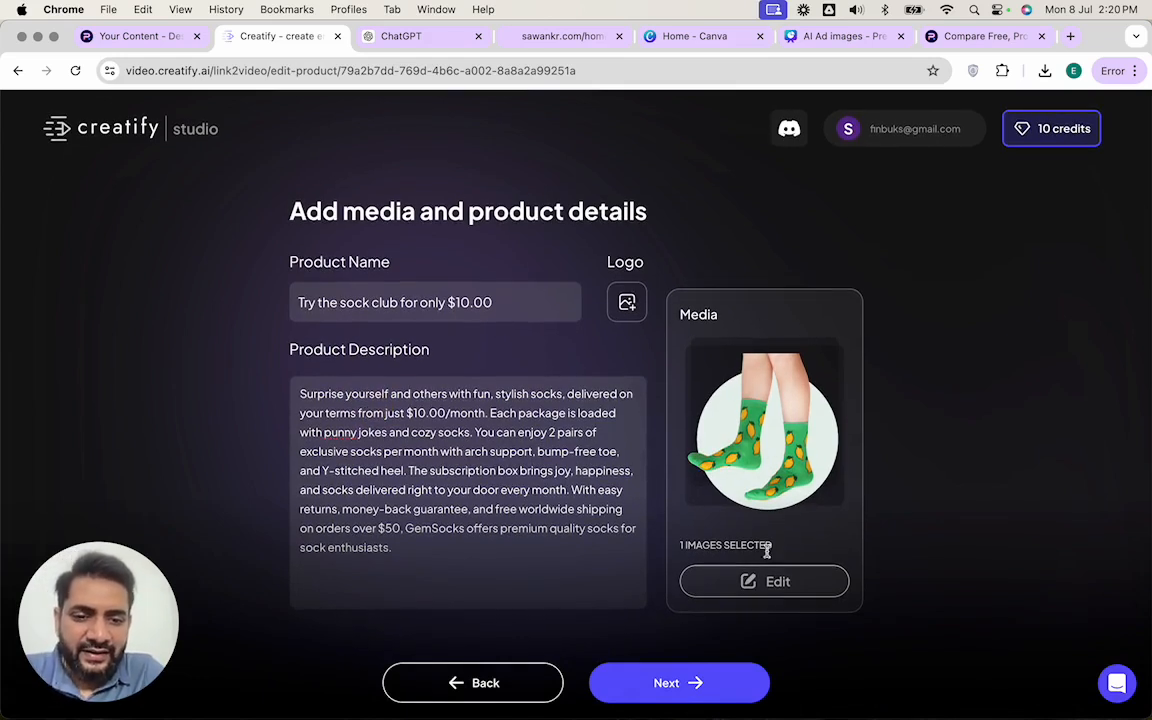
{"action": "left_click", "coordinate": [657, 683]}
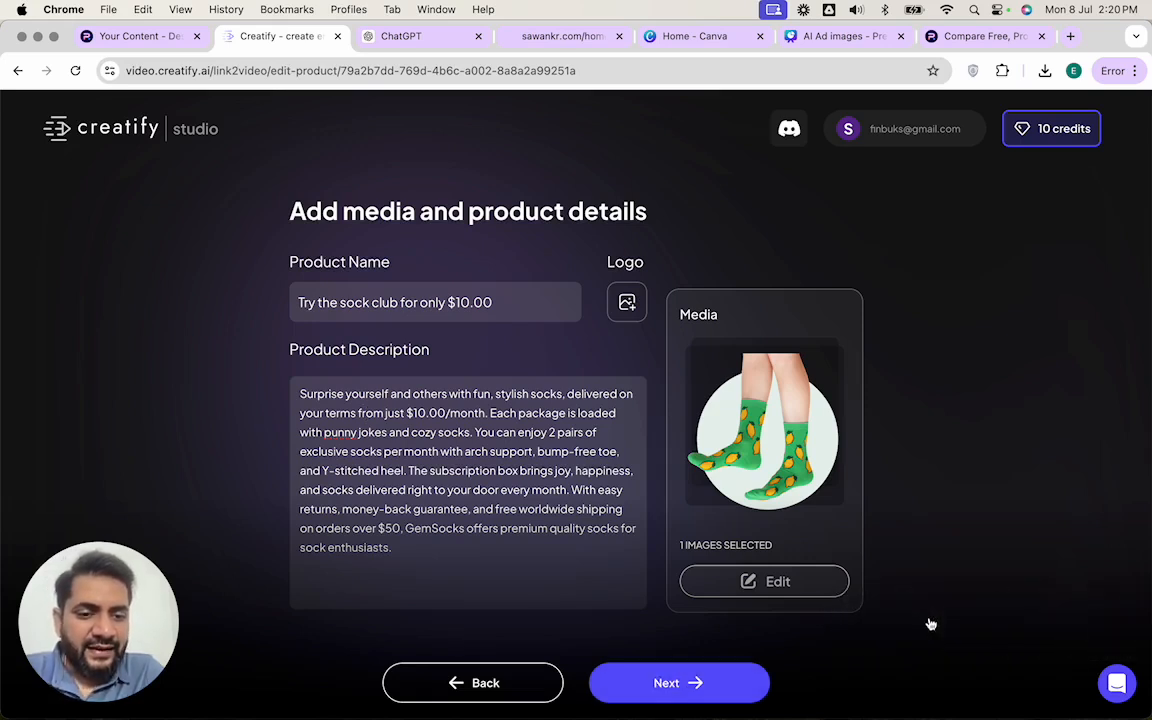
{"action": "left_click", "coordinate": [744, 681]}
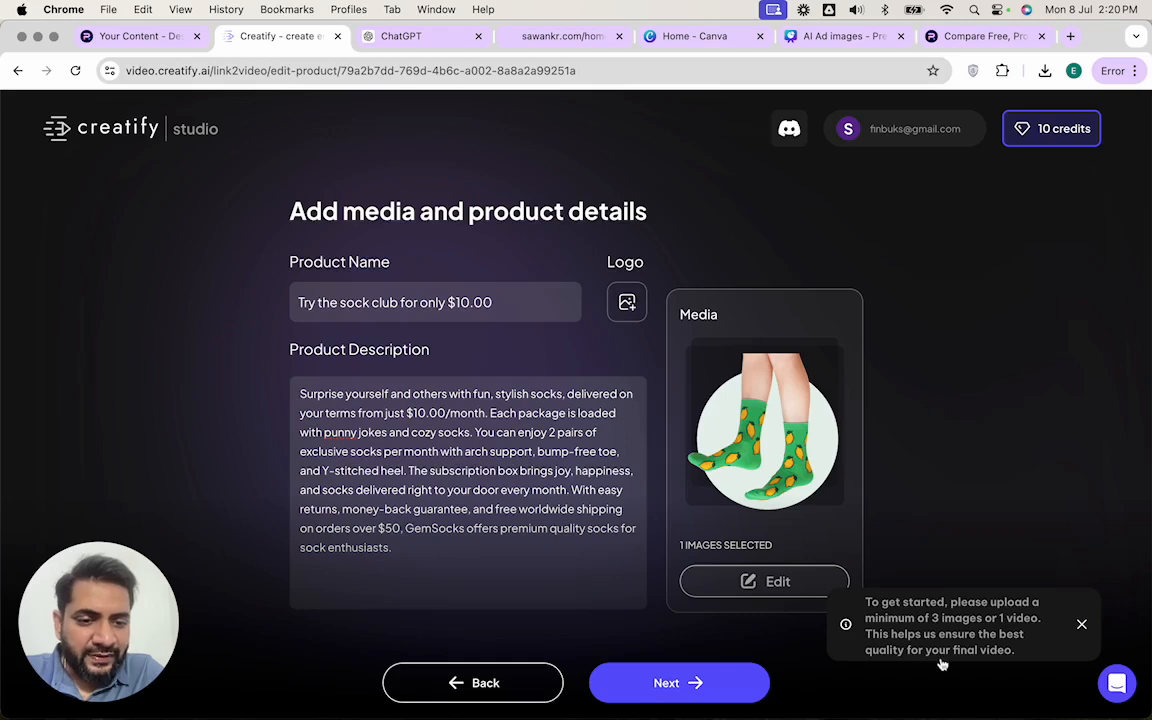
{"action": "left_click", "coordinate": [681, 680]}
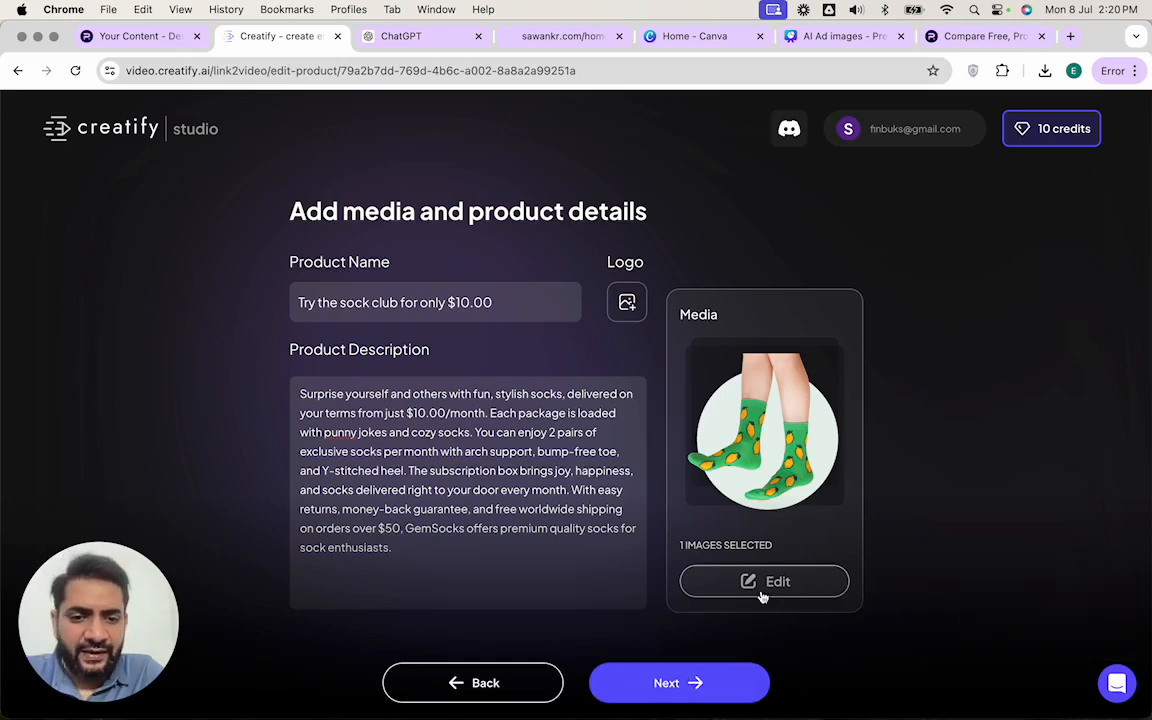
Add 1-Photoroom.jpg, 1-Photoroom (1).jpg and 1-Photoroom (2).jpg from Downloads to the product media and save the gallery.
{"action": "left_click", "coordinate": [760, 590]}
{"action": "left_click", "coordinate": [368, 318]}
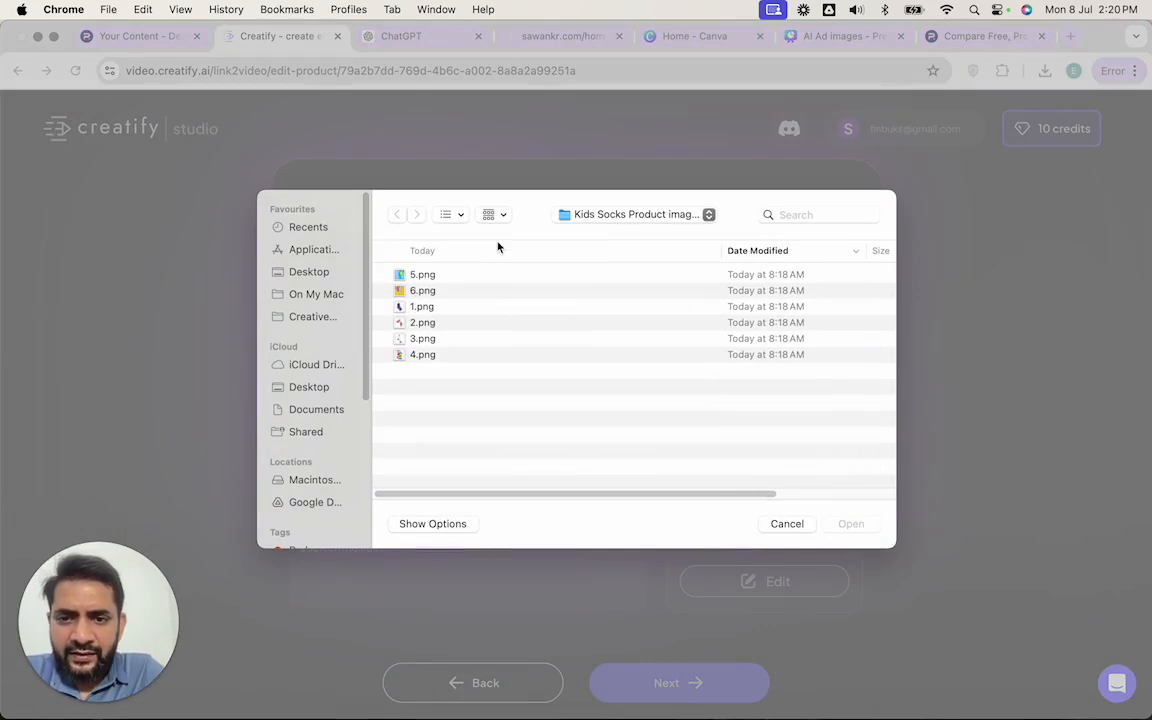
{"action": "left_click", "coordinate": [380, 355]}
{"action": "left_click", "coordinate": [680, 215]}
{"action": "left_click", "coordinate": [660, 237]}
{"action": "left_click", "coordinate": [566, 278]}
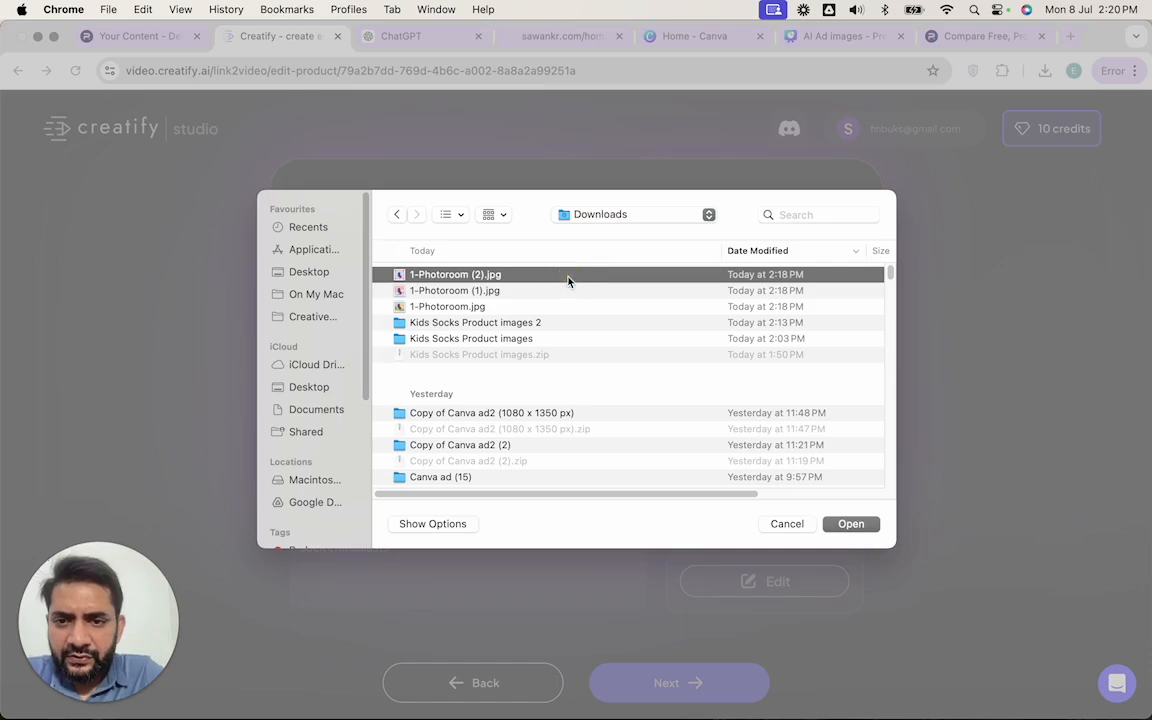
{"action": "key", "text": "shift+Down"}
{"action": "key", "text": "shift+Down"}
{"action": "key", "text": "Return"}
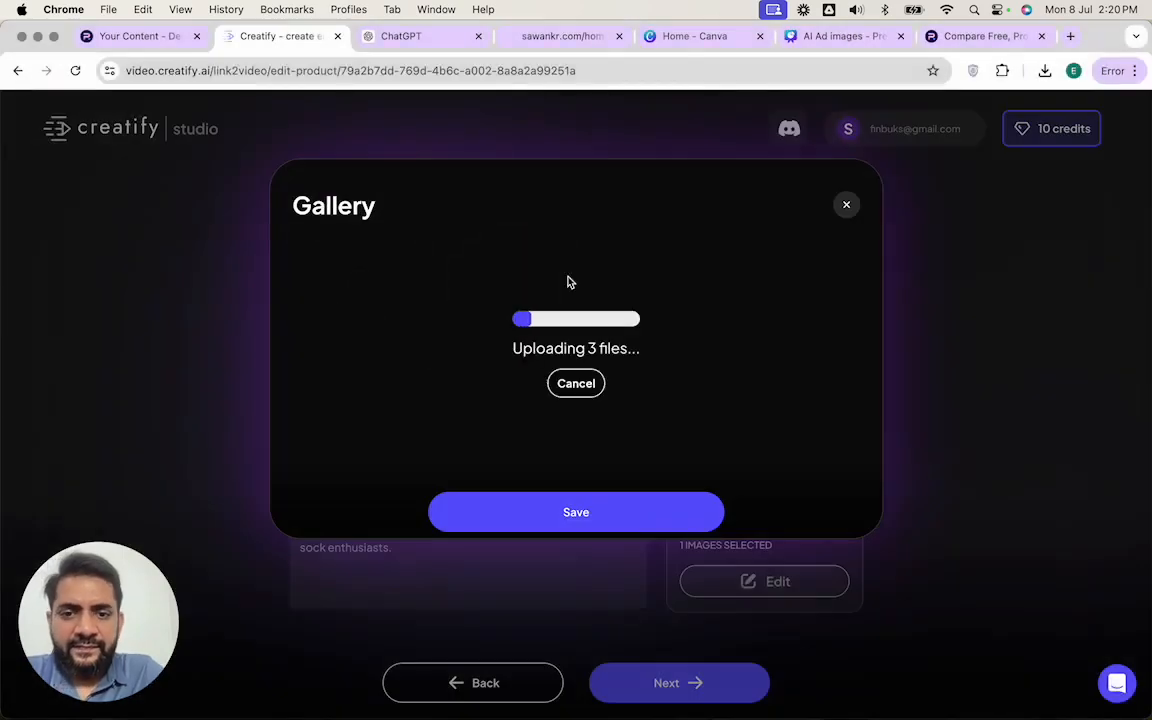
{"action": "left_click", "coordinate": [549, 514]}
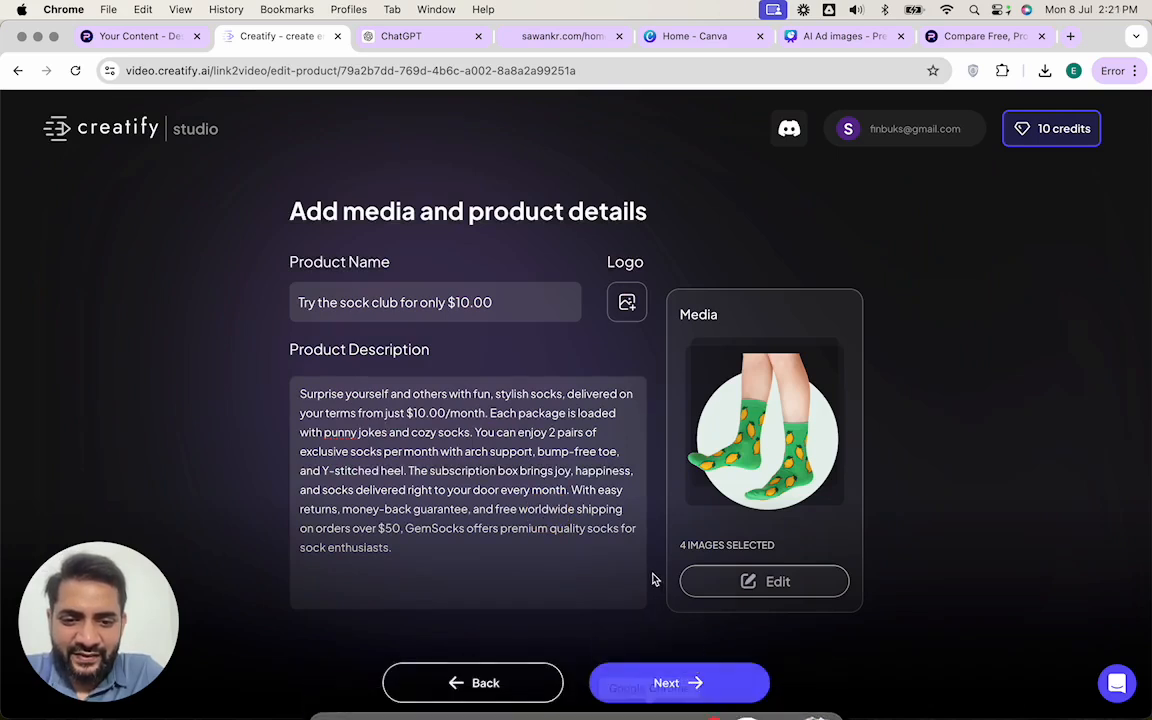
Continue to the video settings, and set the video length to 30 seconds and the target audience to "kids and parents".
{"action": "left_click", "coordinate": [664, 681]}
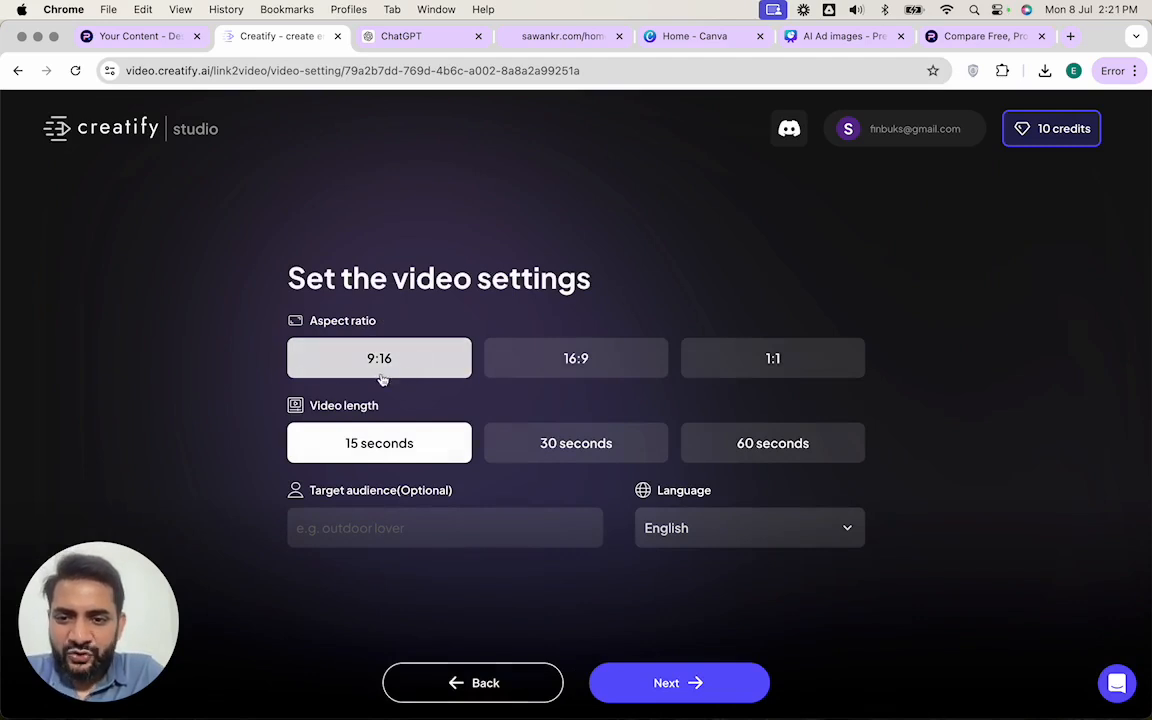
{"action": "left_click", "coordinate": [558, 450]}
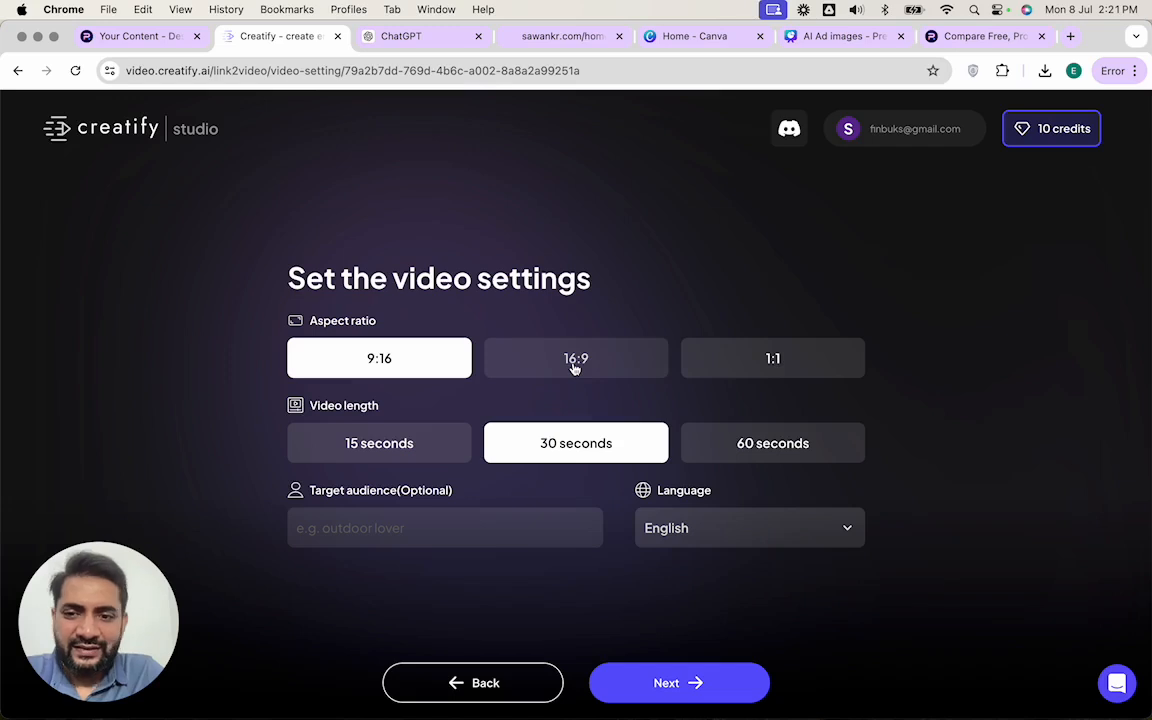
{"action": "left_click", "coordinate": [461, 527]}
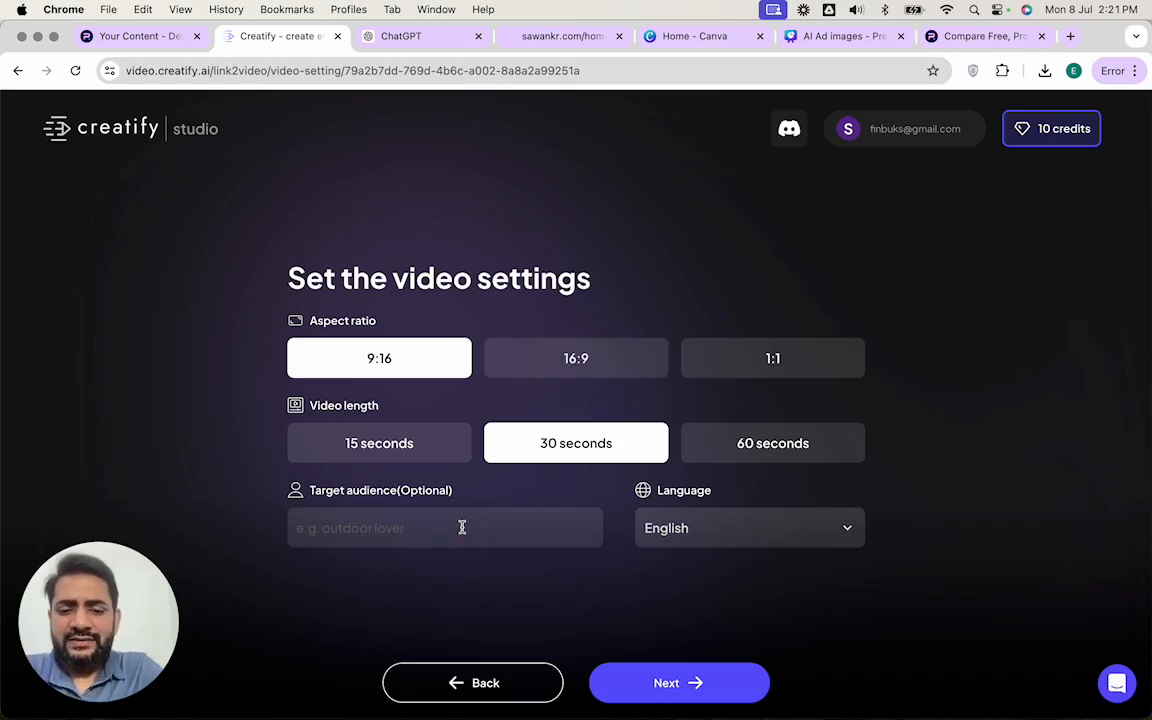
{"action": "type", "text": "kids and parents"}
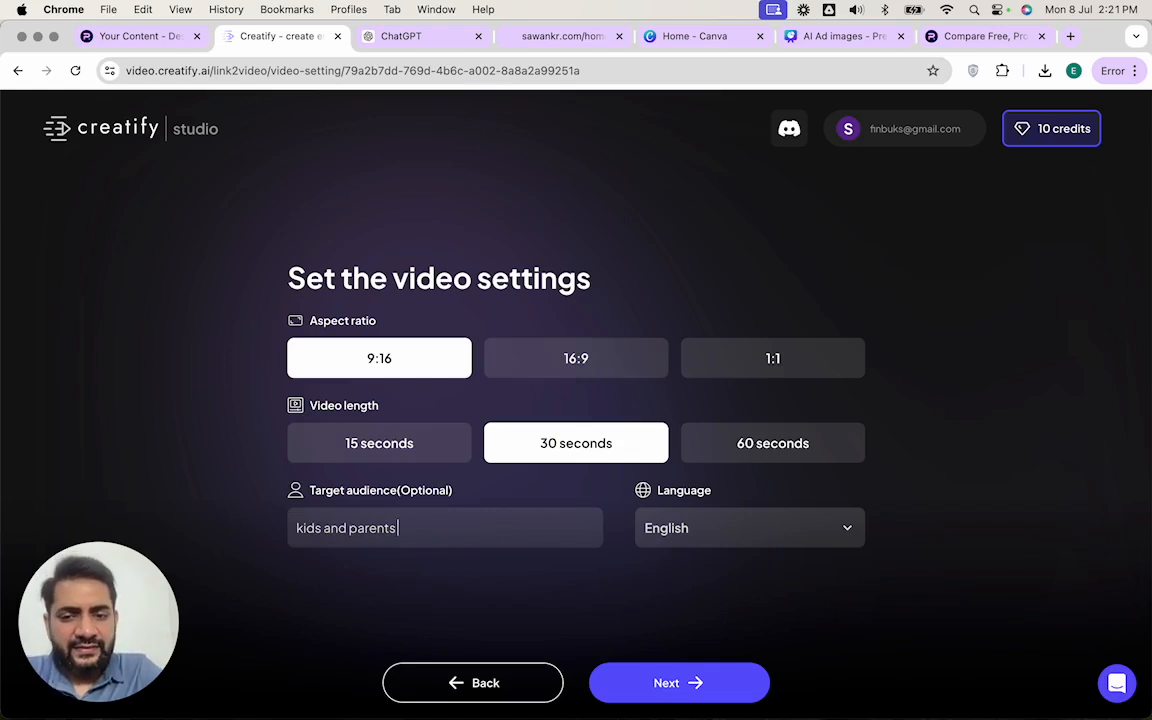
Continue to the AI-written scripts, choose the Discovery script and proceed to the visual styles.
{"action": "left_click", "coordinate": [668, 683]}
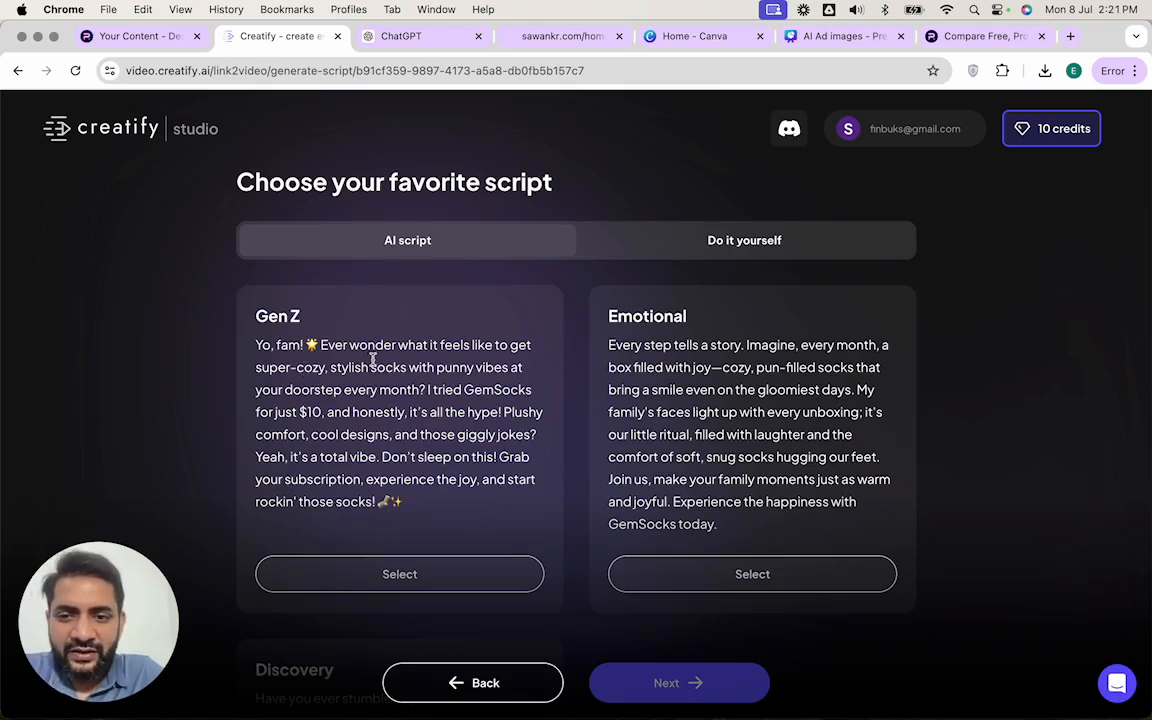
{"action": "scroll", "coordinate": [376, 375], "scroll_direction": "down", "scroll_amount": 1}
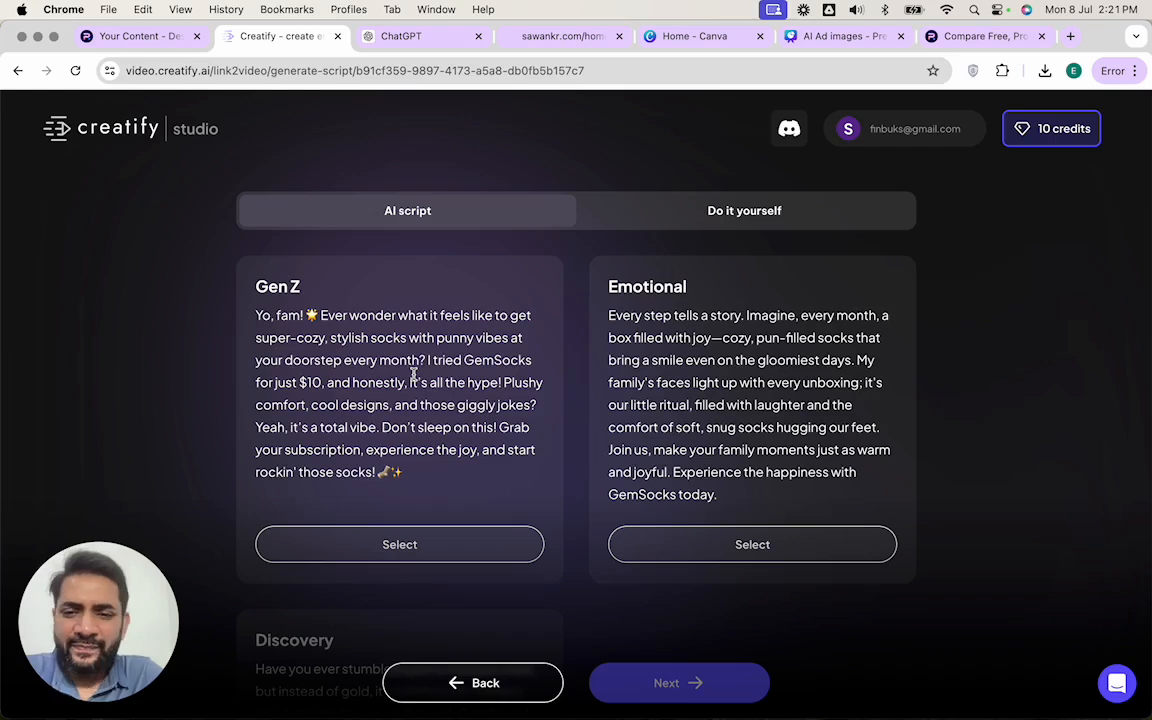
{"action": "scroll", "coordinate": [648, 406], "scroll_direction": "down", "scroll_amount": 5}
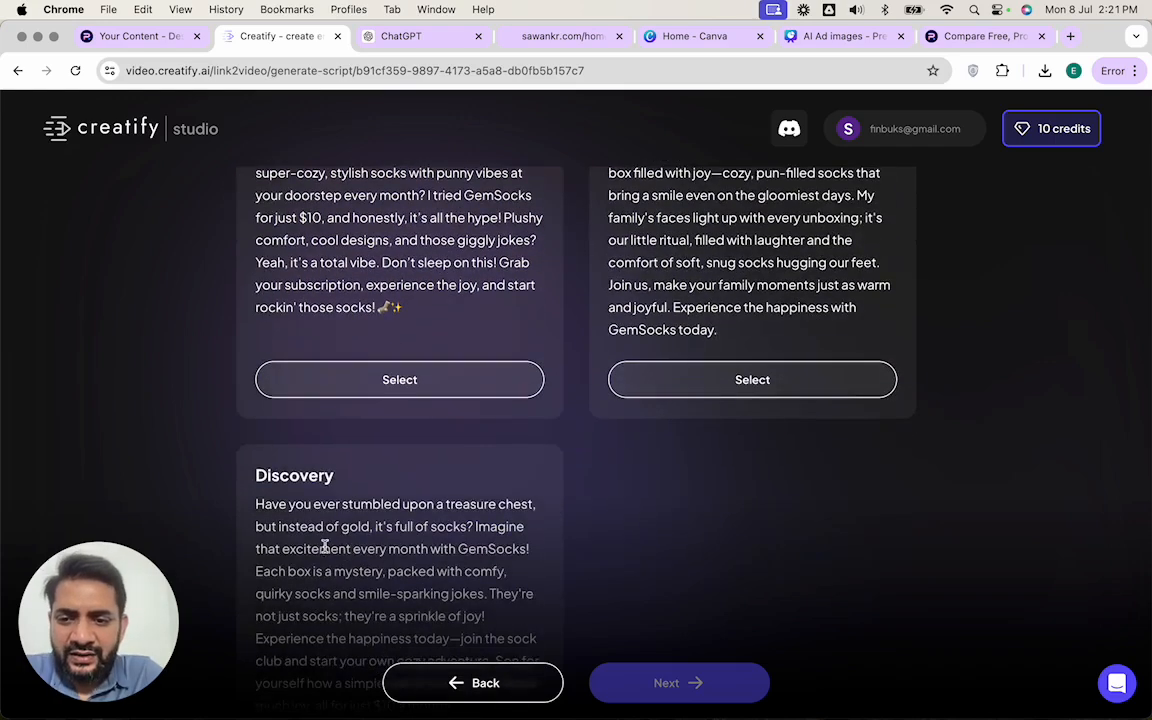
{"action": "scroll", "coordinate": [325, 547], "scroll_direction": "down", "scroll_amount": 8}
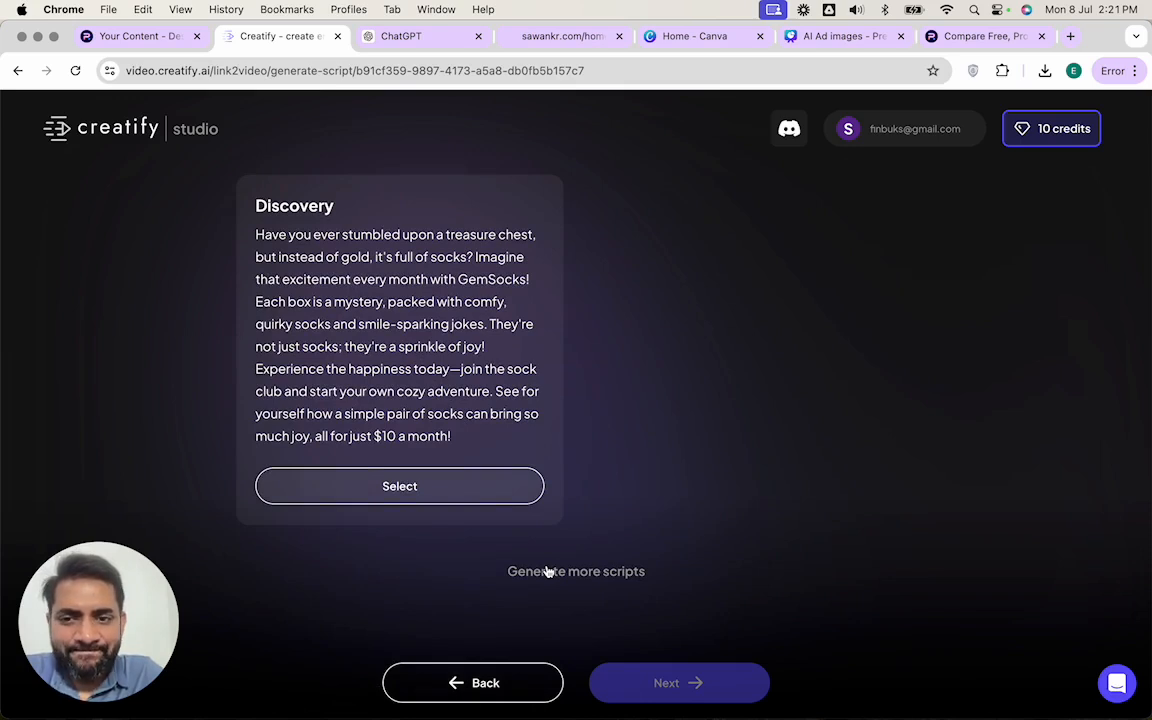
{"action": "left_click", "coordinate": [399, 487]}
{"action": "left_click", "coordinate": [675, 686]}
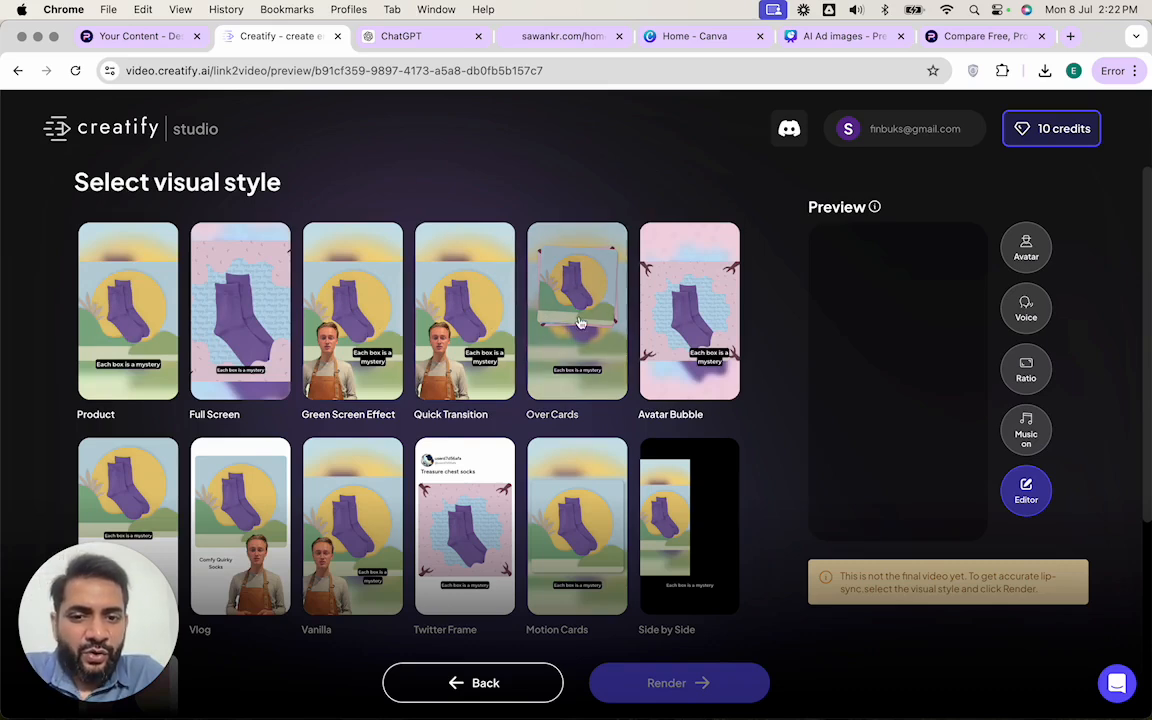
Look through the available visual styles and apply the Full Screen style to the video.
{"action": "scroll", "coordinate": [645, 366], "scroll_direction": "down", "scroll_amount": 2}
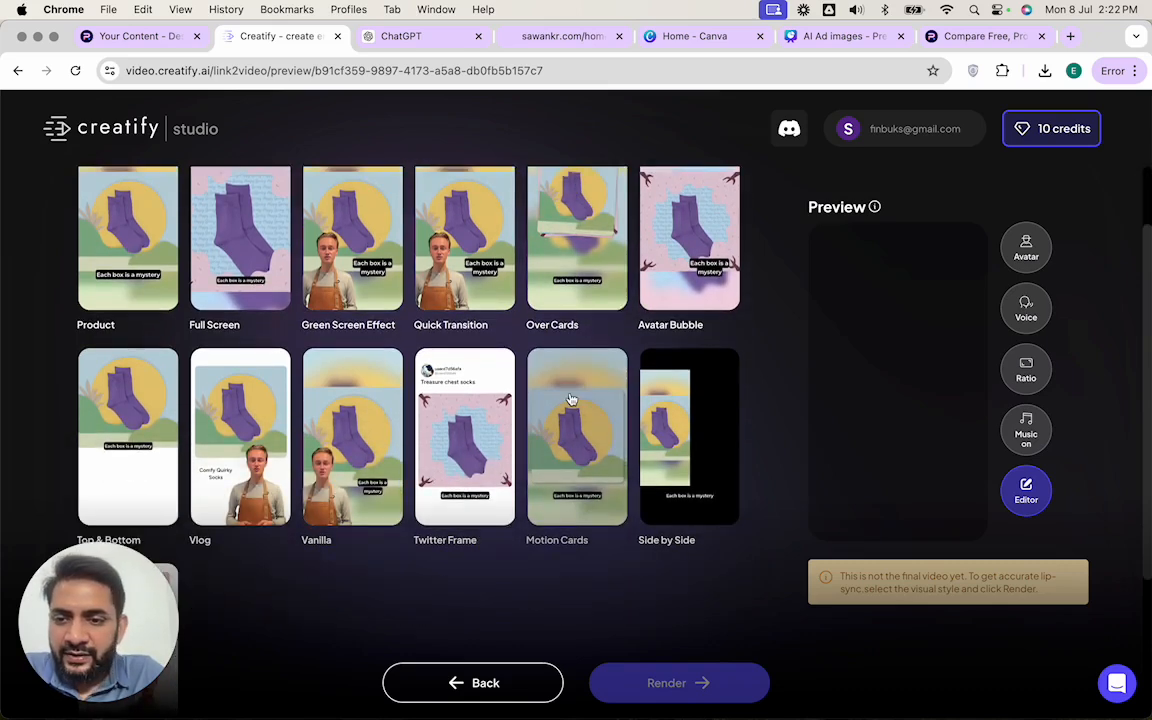
{"action": "scroll", "coordinate": [362, 447], "scroll_direction": "down", "scroll_amount": 4}
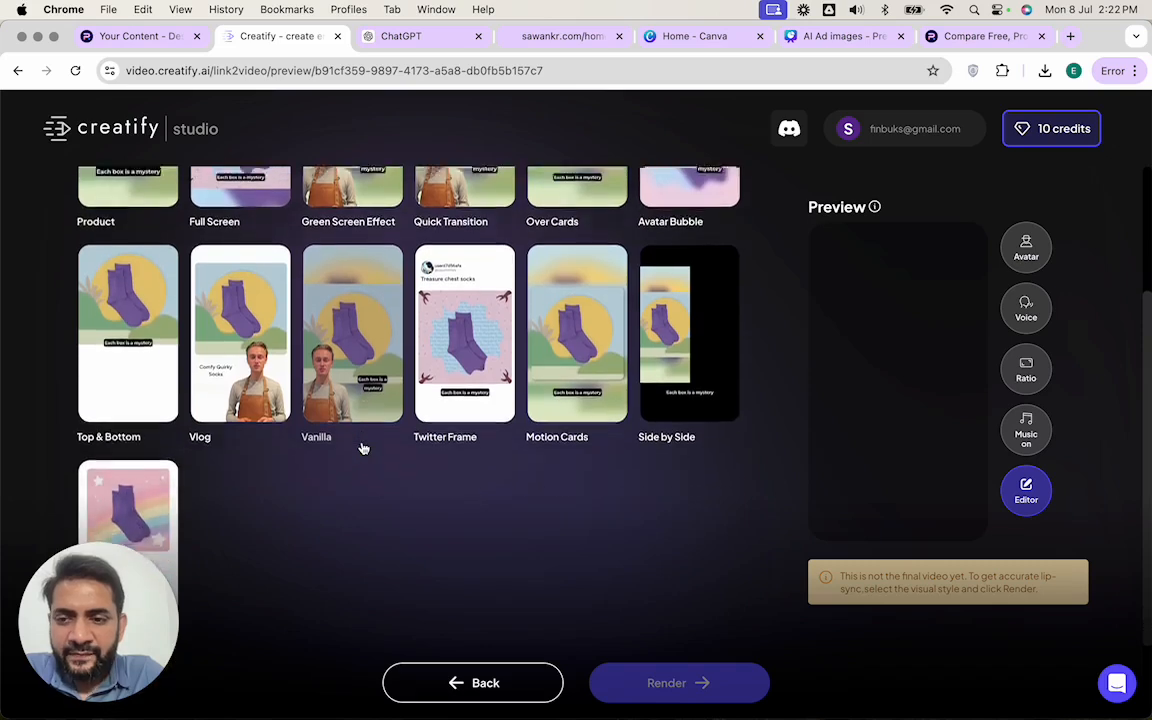
{"action": "scroll", "coordinate": [364, 449], "scroll_direction": "down", "scroll_amount": 1}
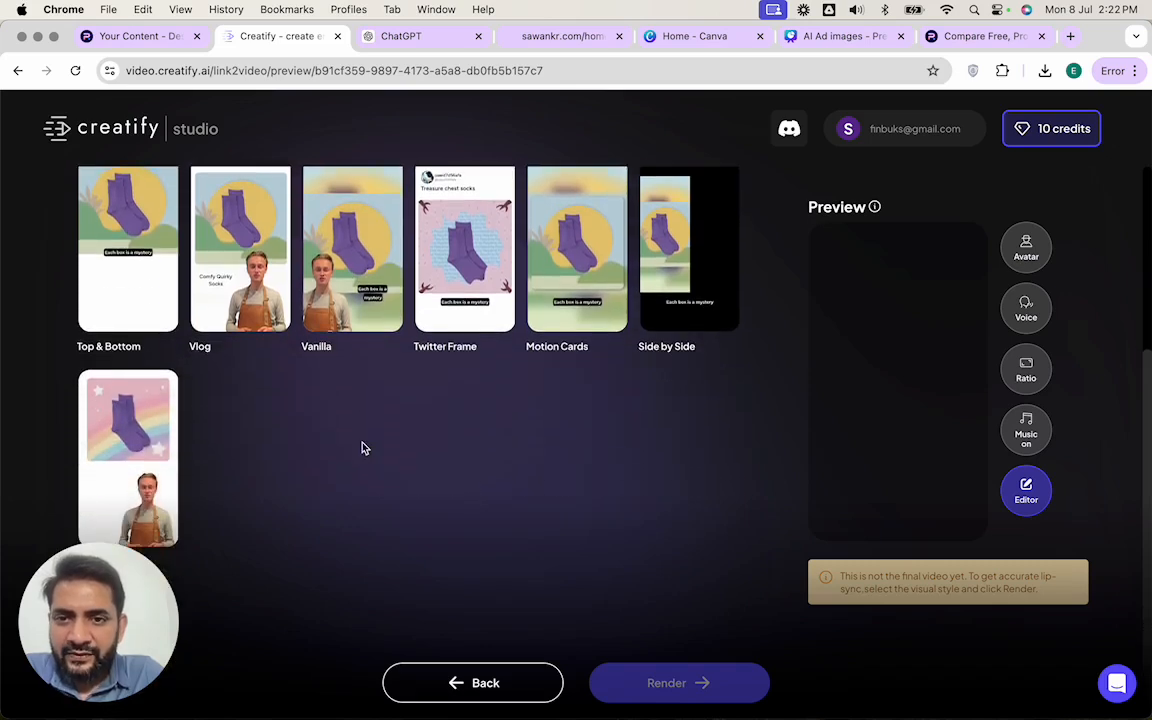
{"action": "scroll", "coordinate": [362, 448], "scroll_direction": "up", "scroll_amount": 6}
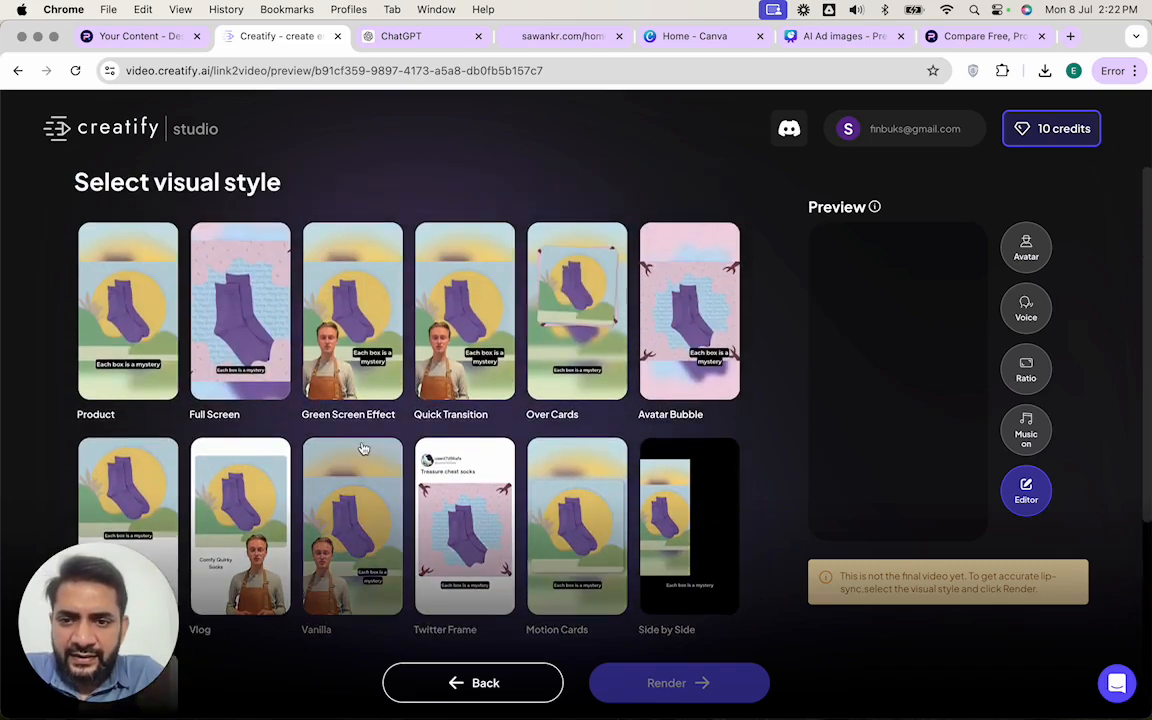
{"action": "left_click", "coordinate": [253, 346]}
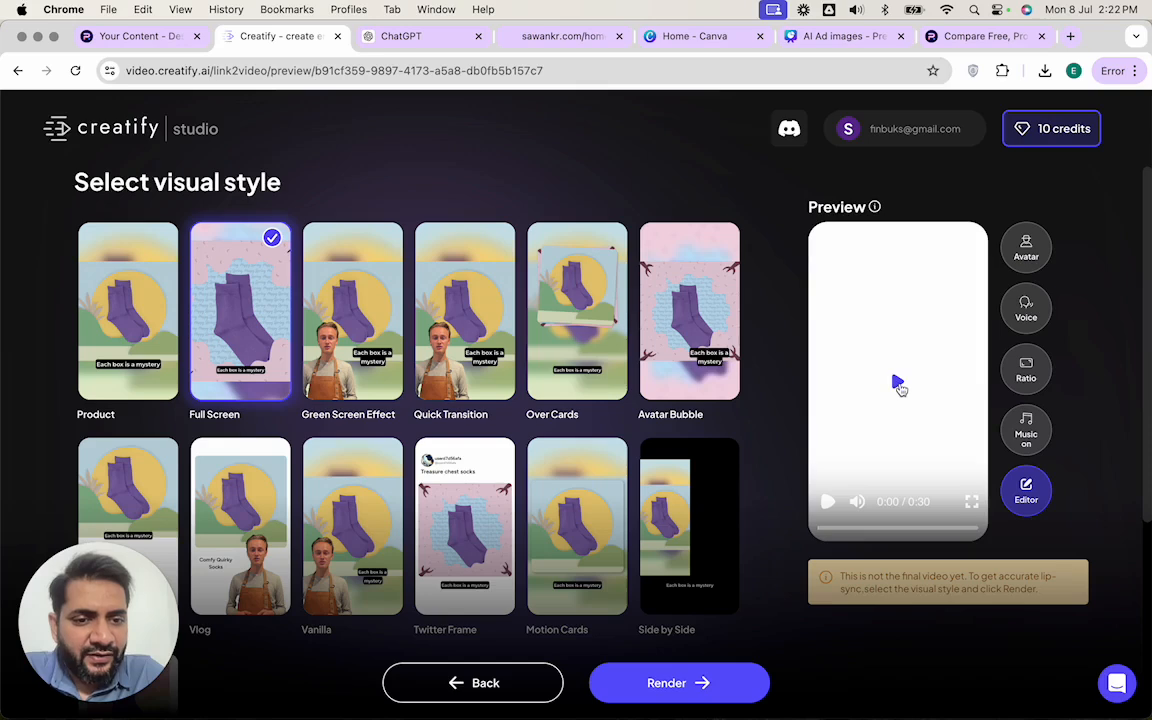
Play the Full Screen preview, replay it from the start and pause it.
{"action": "left_click", "coordinate": [828, 500]}
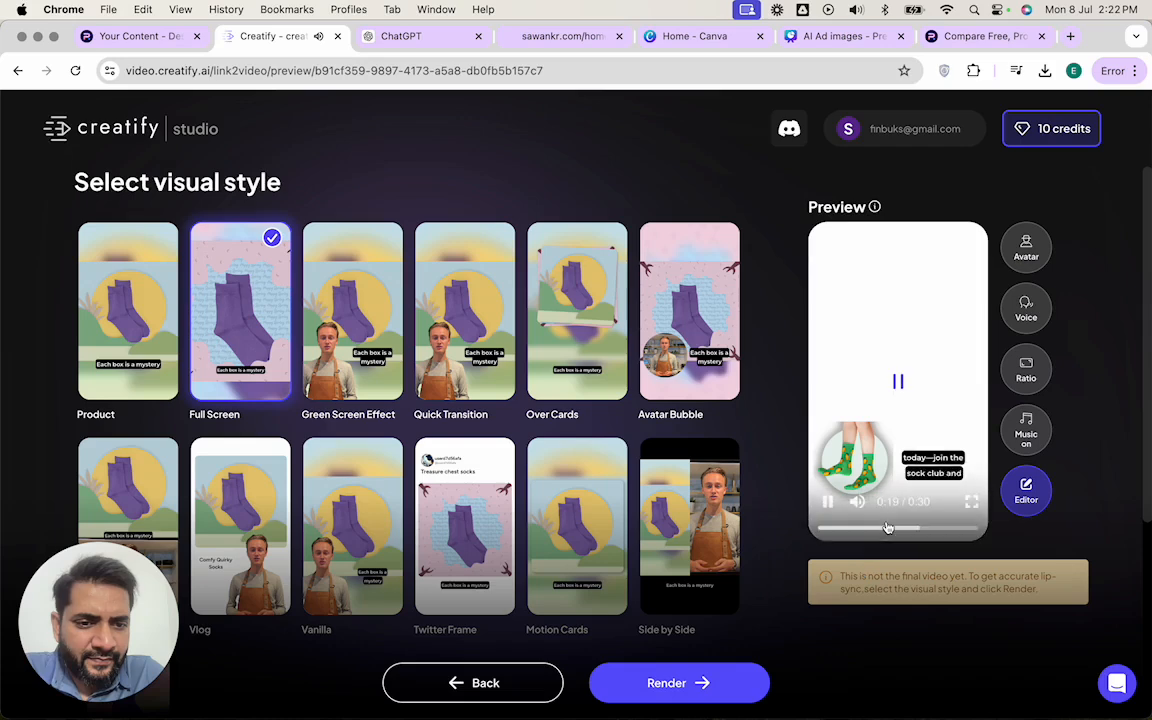
{"action": "left_click", "coordinate": [826, 531]}
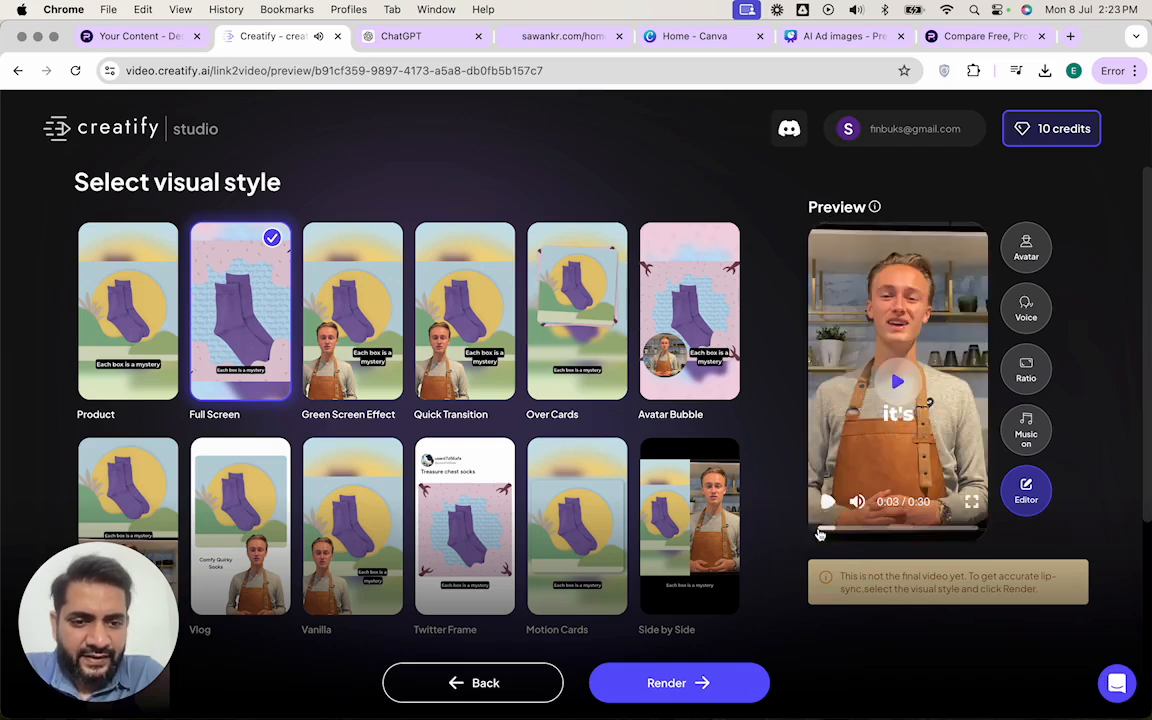
{"action": "left_click", "coordinate": [822, 531]}
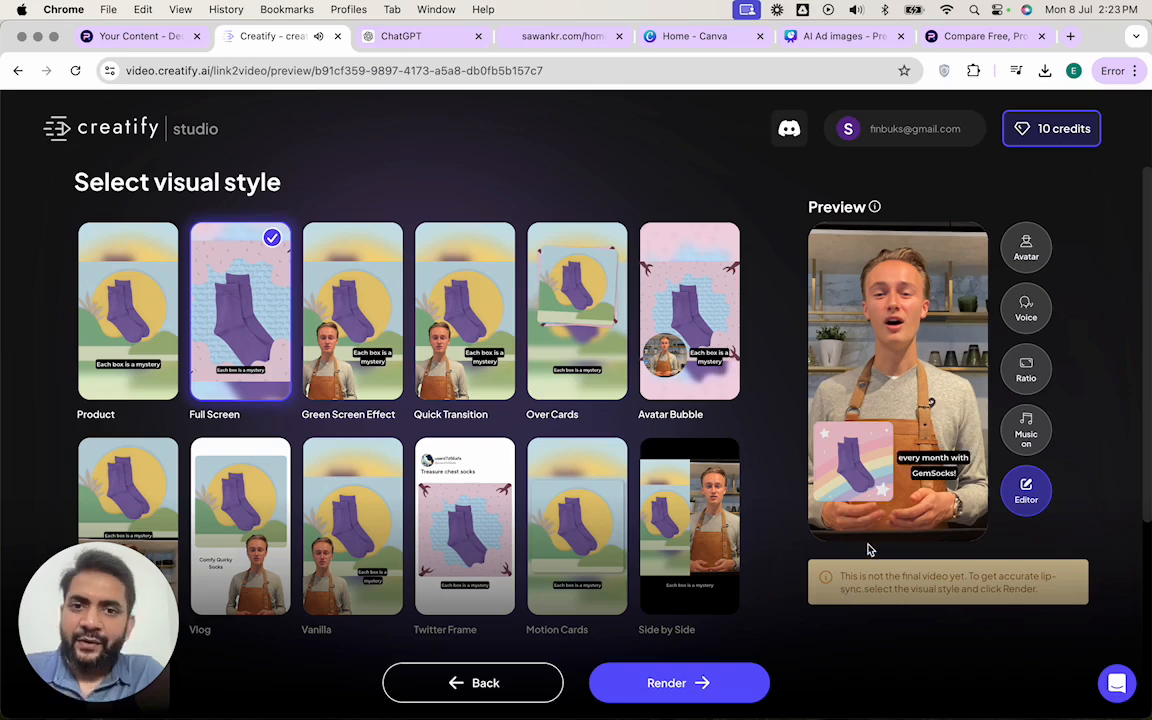
{"action": "left_click", "coordinate": [830, 508]}
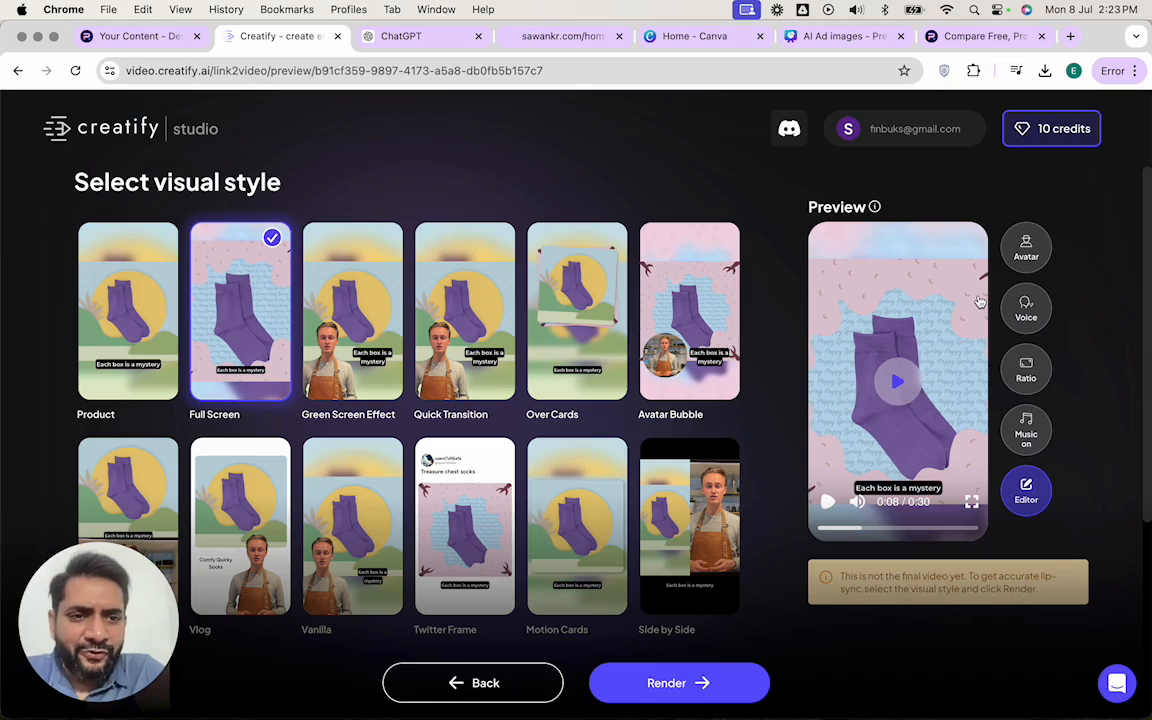
Browse the avatars and switch the presenter to the first ultra realistic avatar, the woman in the grey sweater.
{"action": "left_click", "coordinate": [1016, 250]}
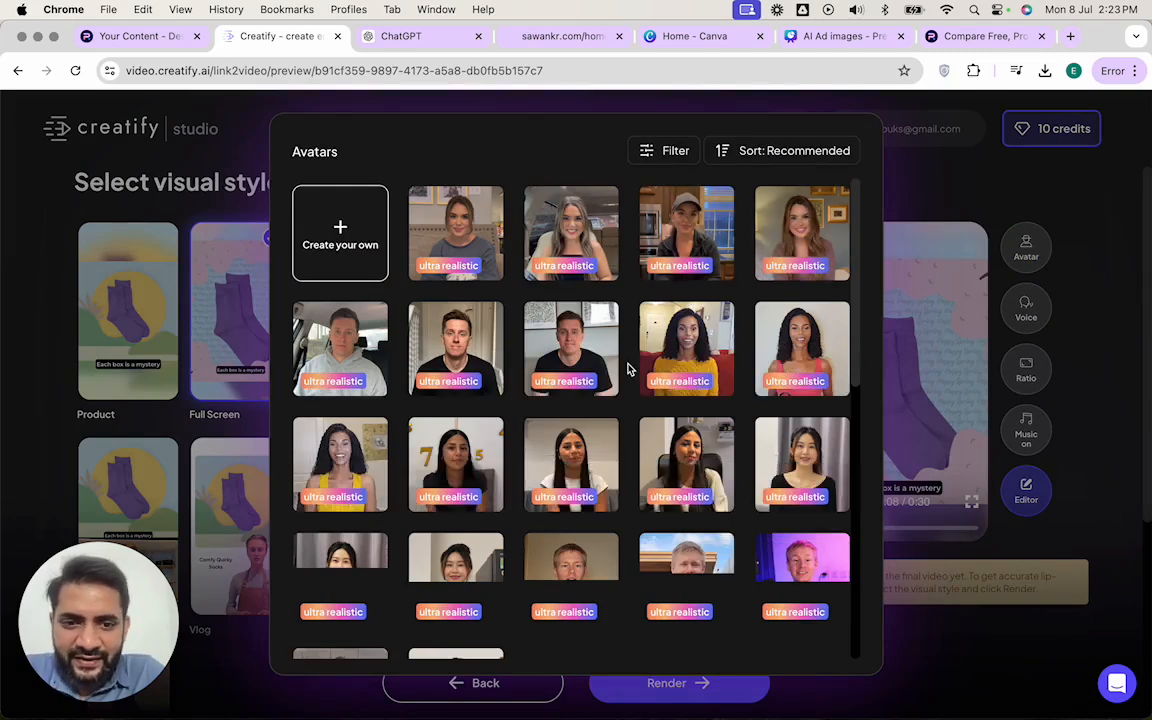
{"action": "scroll", "coordinate": [628, 370], "scroll_direction": "down", "scroll_amount": 3}
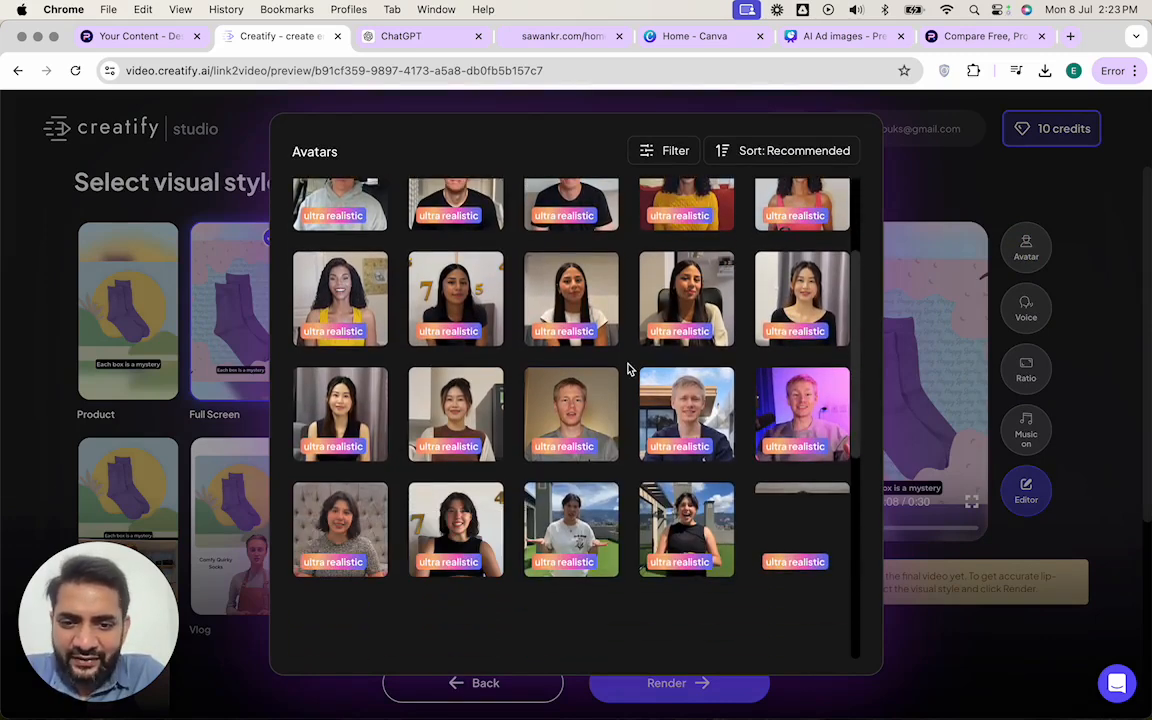
{"action": "scroll", "coordinate": [628, 370], "scroll_direction": "down", "scroll_amount": 4}
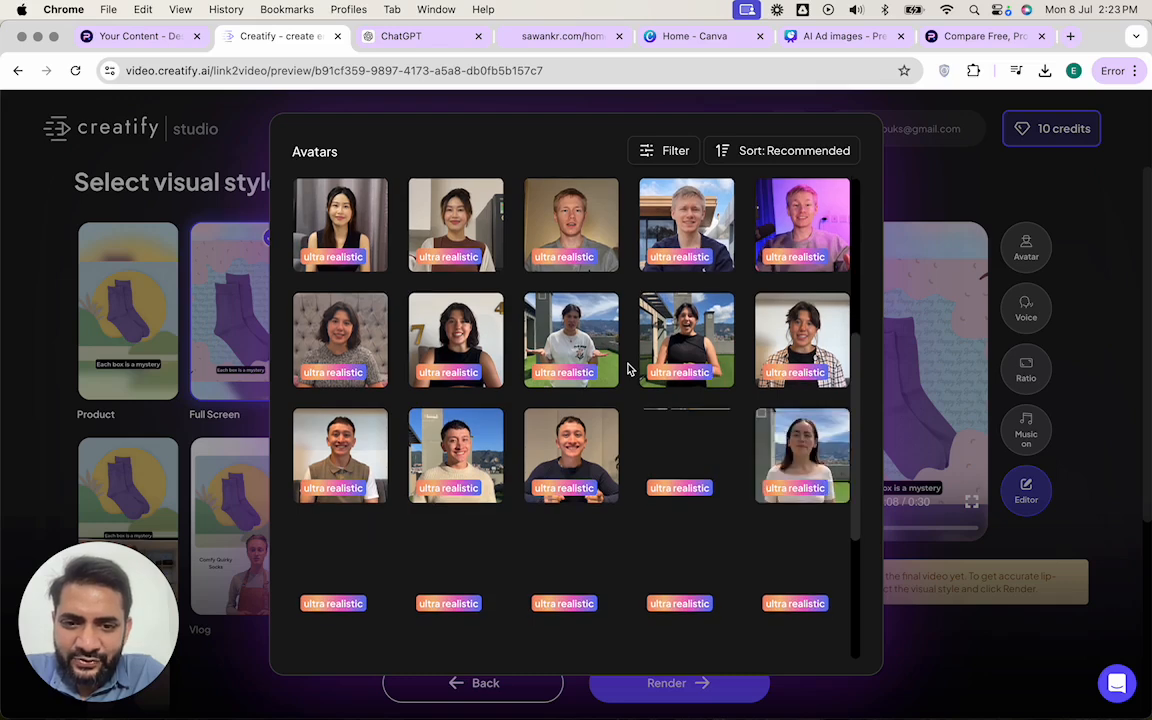
{"action": "scroll", "coordinate": [630, 368], "scroll_direction": "down", "scroll_amount": 1}
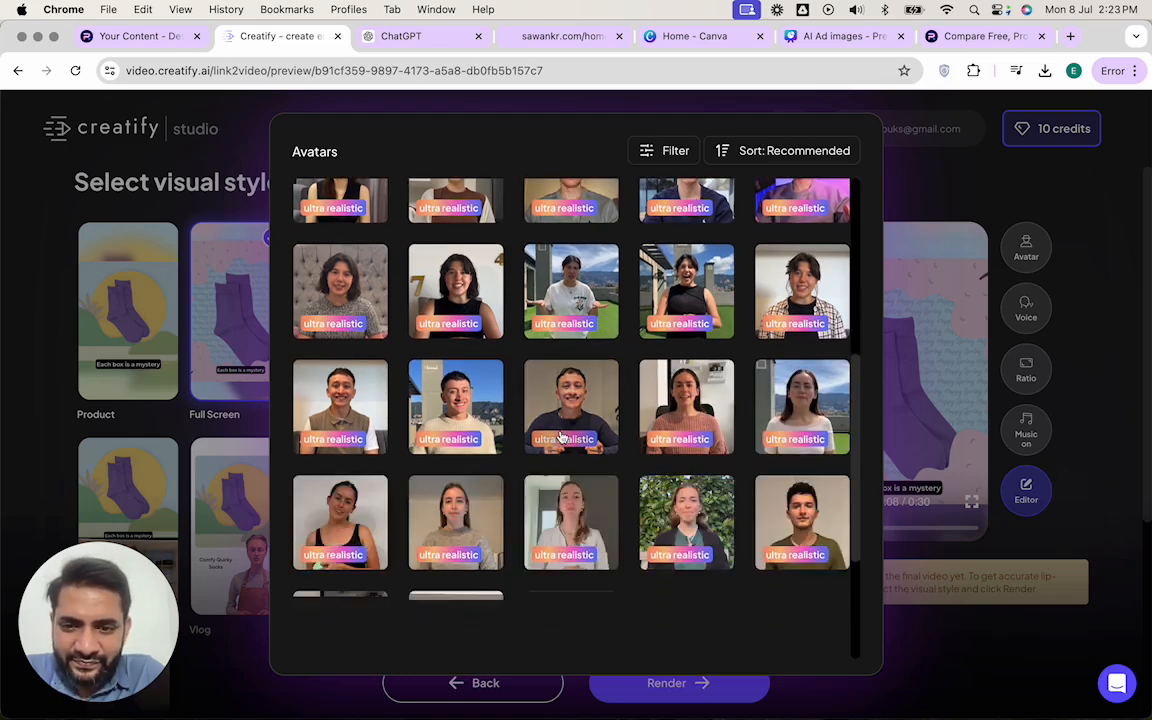
{"action": "scroll", "coordinate": [562, 436], "scroll_direction": "down", "scroll_amount": 4}
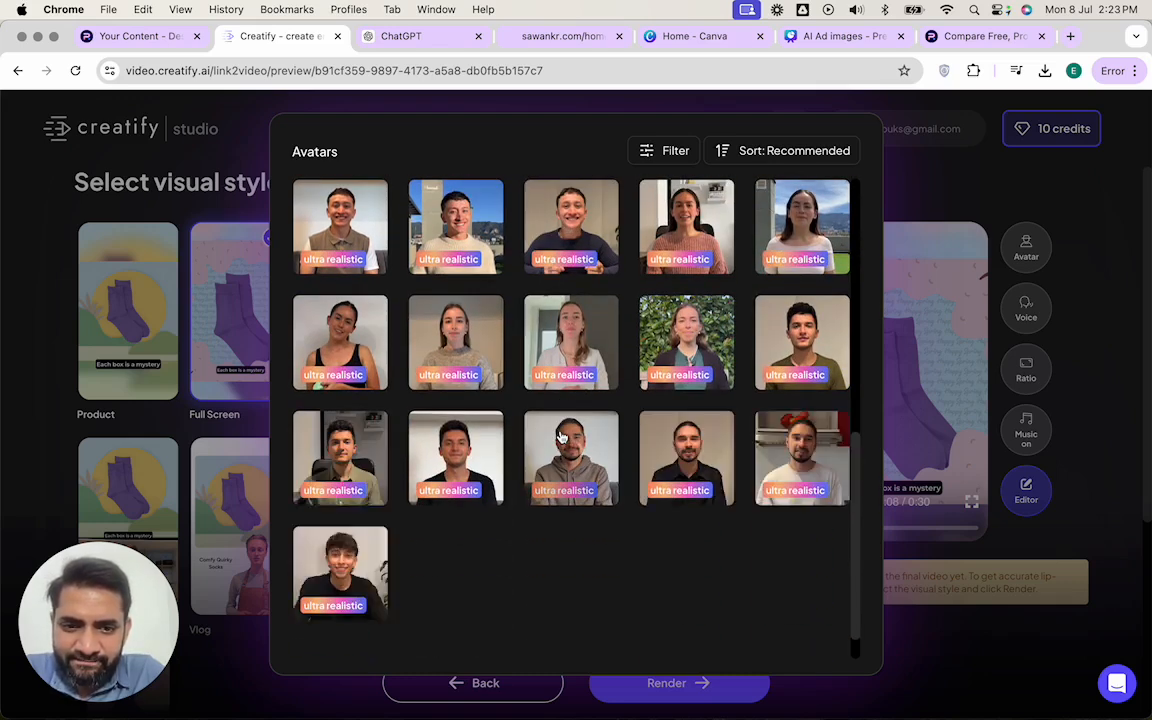
{"action": "scroll", "coordinate": [562, 436], "scroll_direction": "up", "scroll_amount": 15}
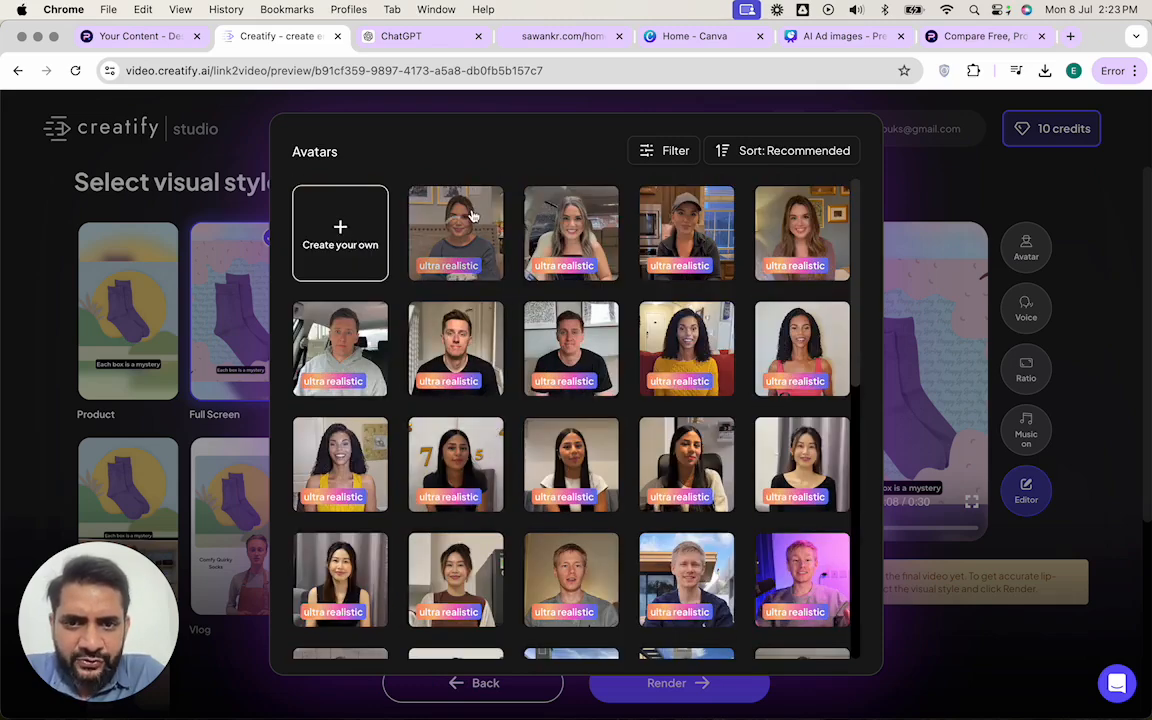
{"action": "left_click", "coordinate": [460, 222]}
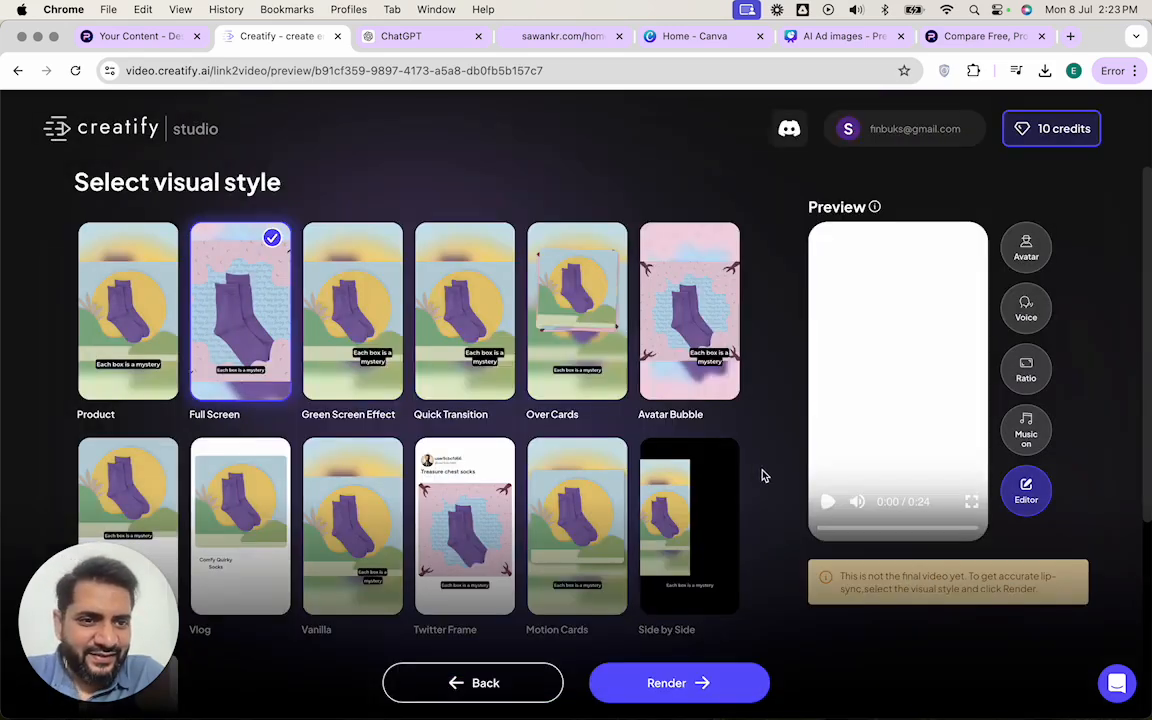
Change the narration to the female voice Vera with an American accent and apply it.
{"action": "left_click", "coordinate": [1025, 318]}
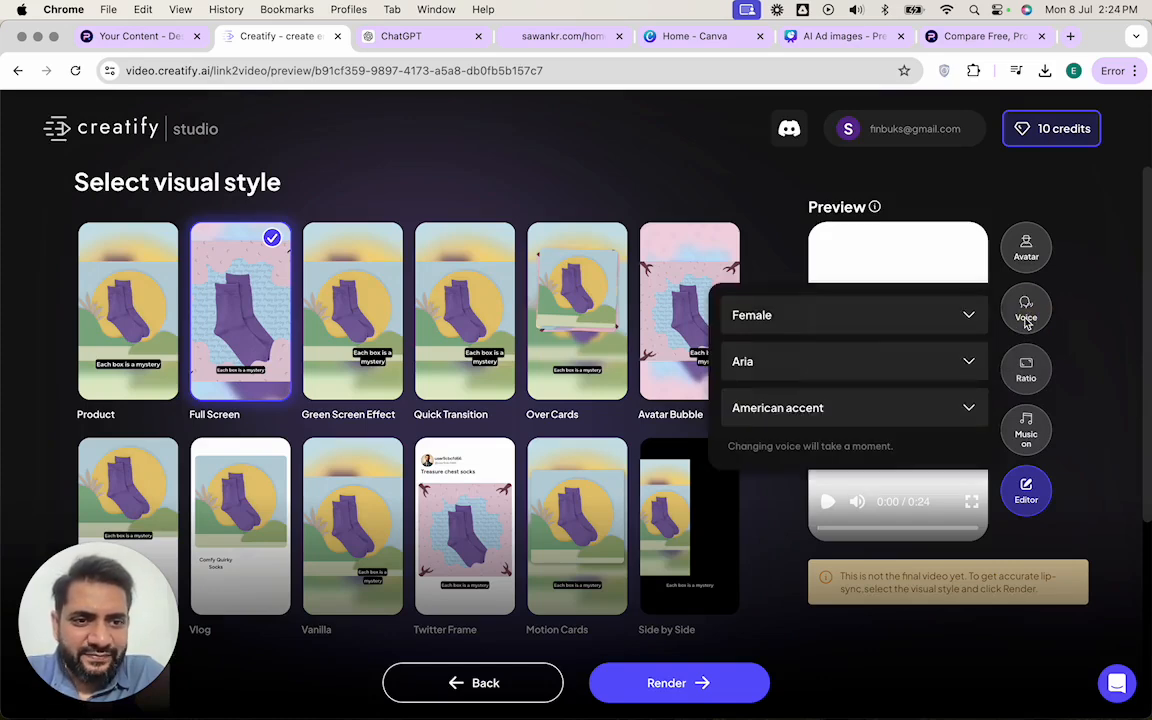
{"action": "left_click", "coordinate": [828, 410]}
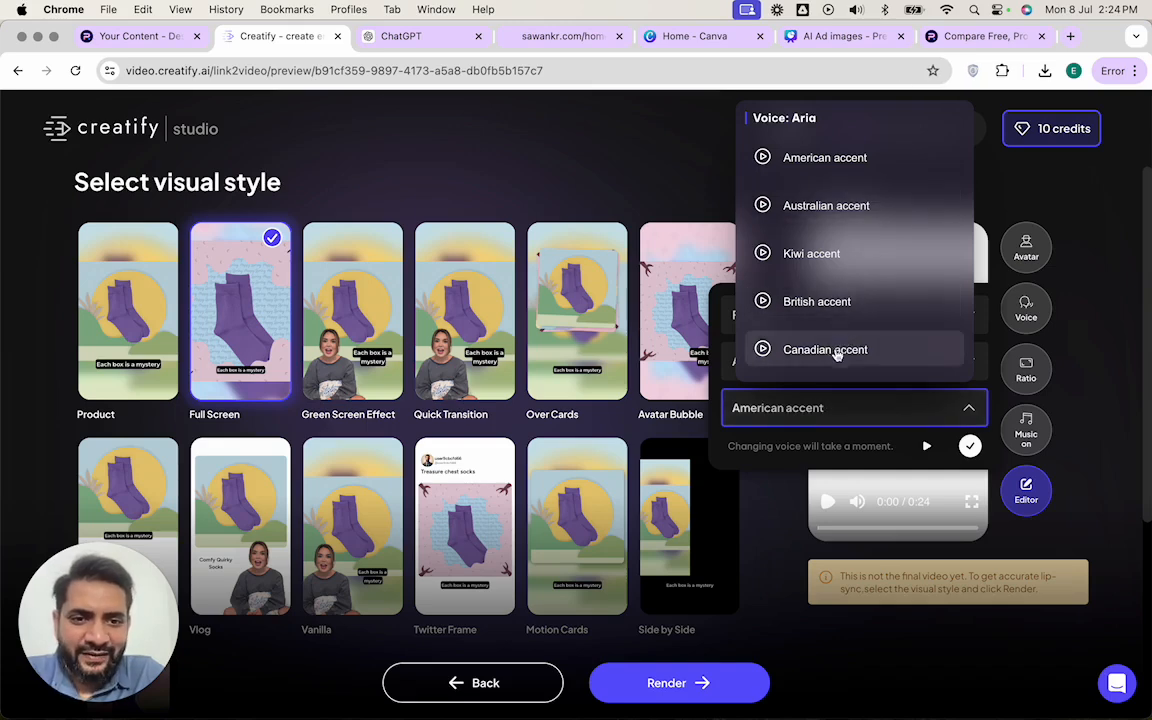
{"action": "left_click", "coordinate": [812, 402]}
{"action": "left_click", "coordinate": [807, 365]}
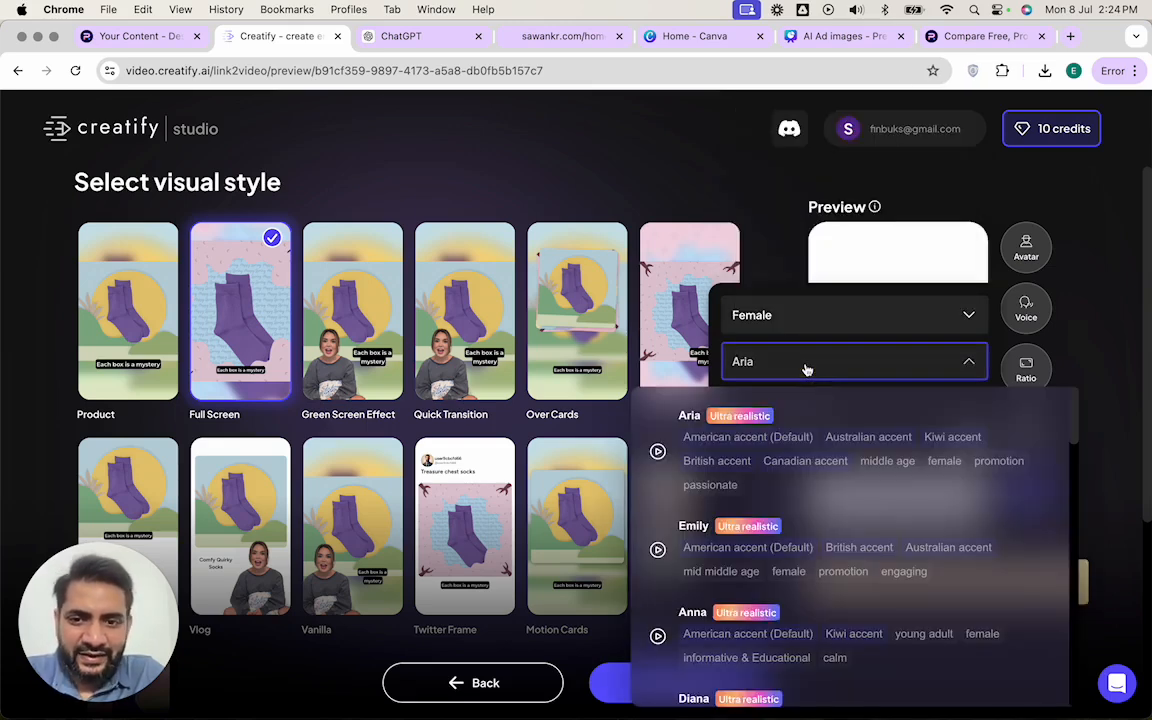
{"action": "scroll", "coordinate": [806, 524], "scroll_direction": "down", "scroll_amount": 2}
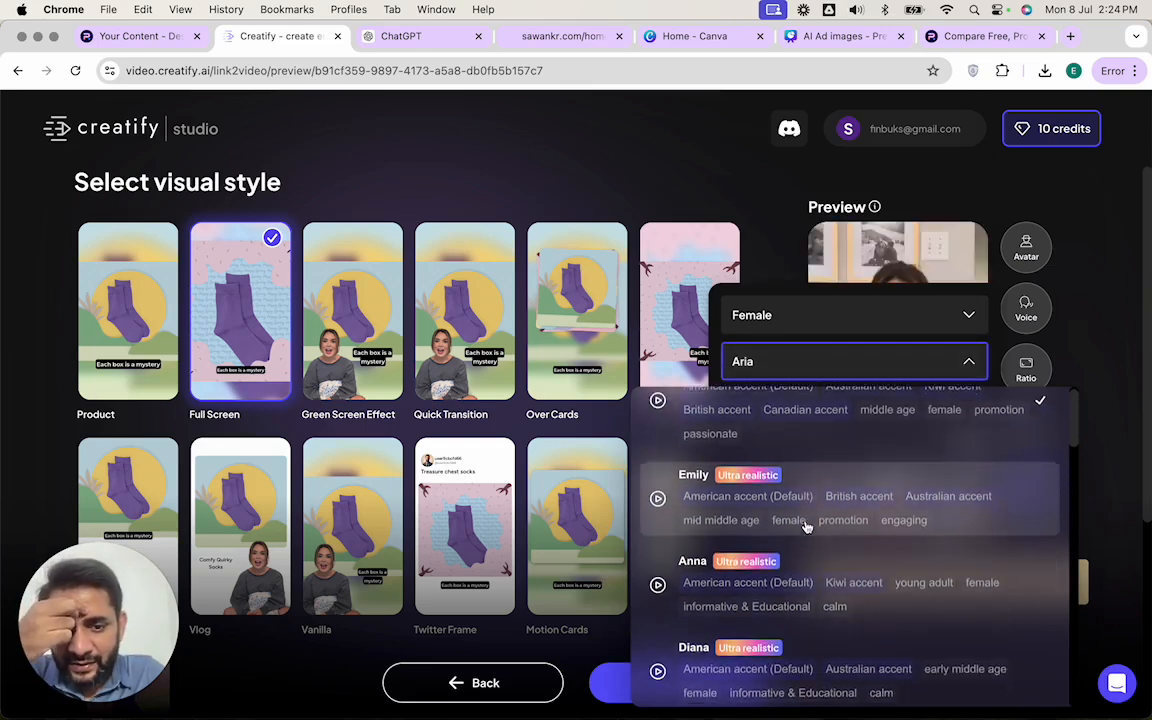
{"action": "scroll", "coordinate": [807, 527], "scroll_direction": "down", "scroll_amount": 4}
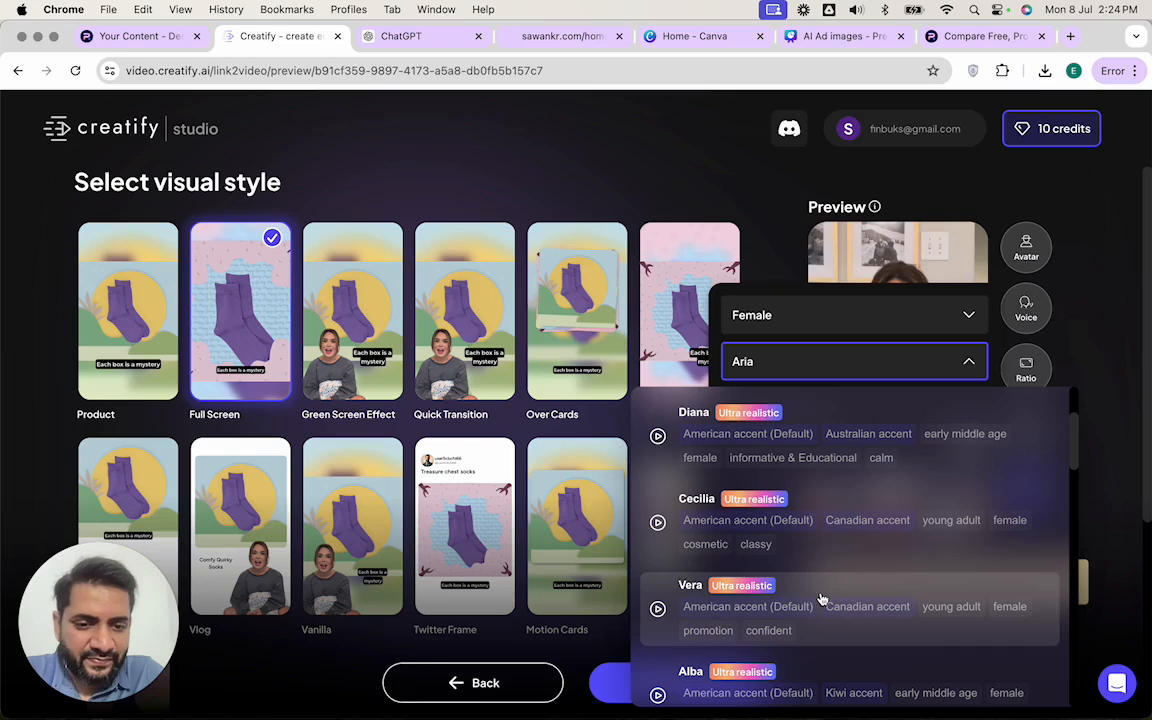
{"action": "left_click", "coordinate": [820, 598]}
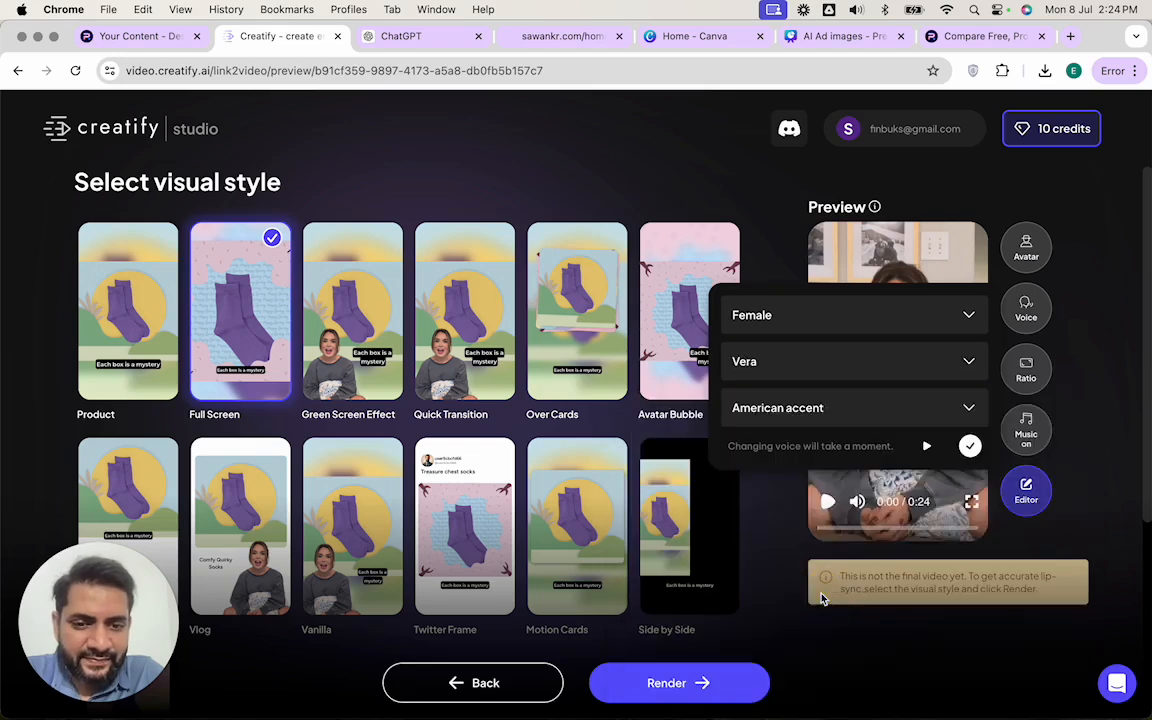
{"action": "left_click", "coordinate": [969, 452]}
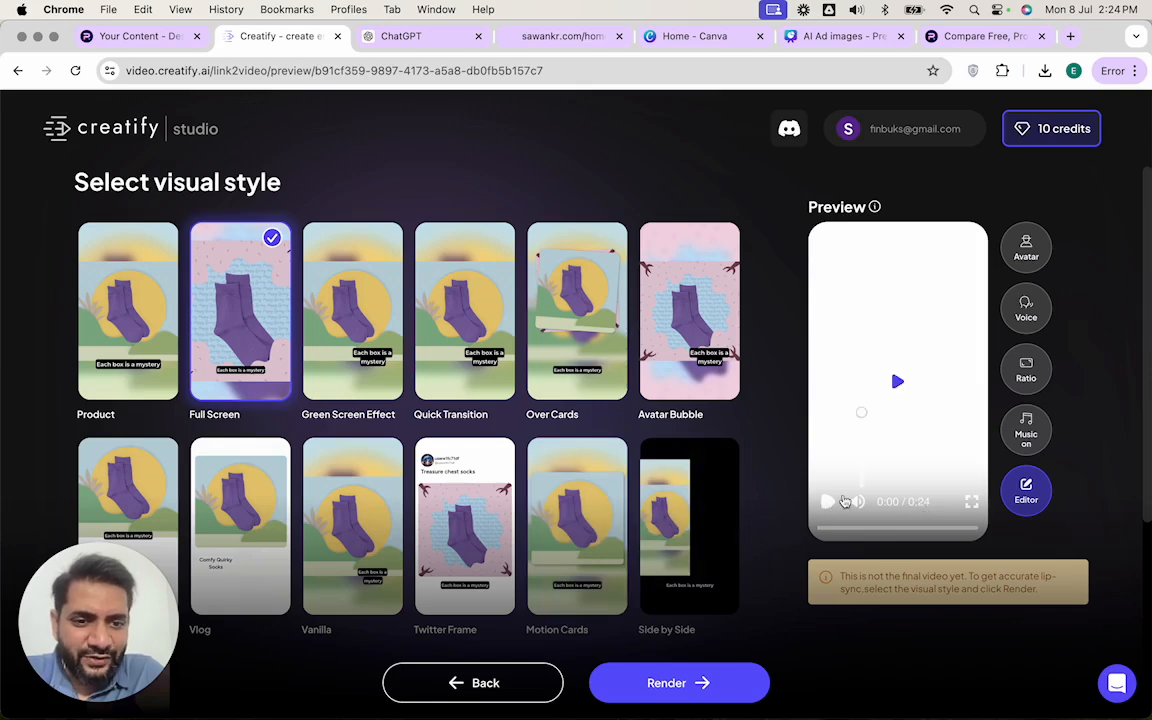
Play the updated preview again from its beginning and render the video with the watermark.
{"action": "left_click", "coordinate": [829, 502]}
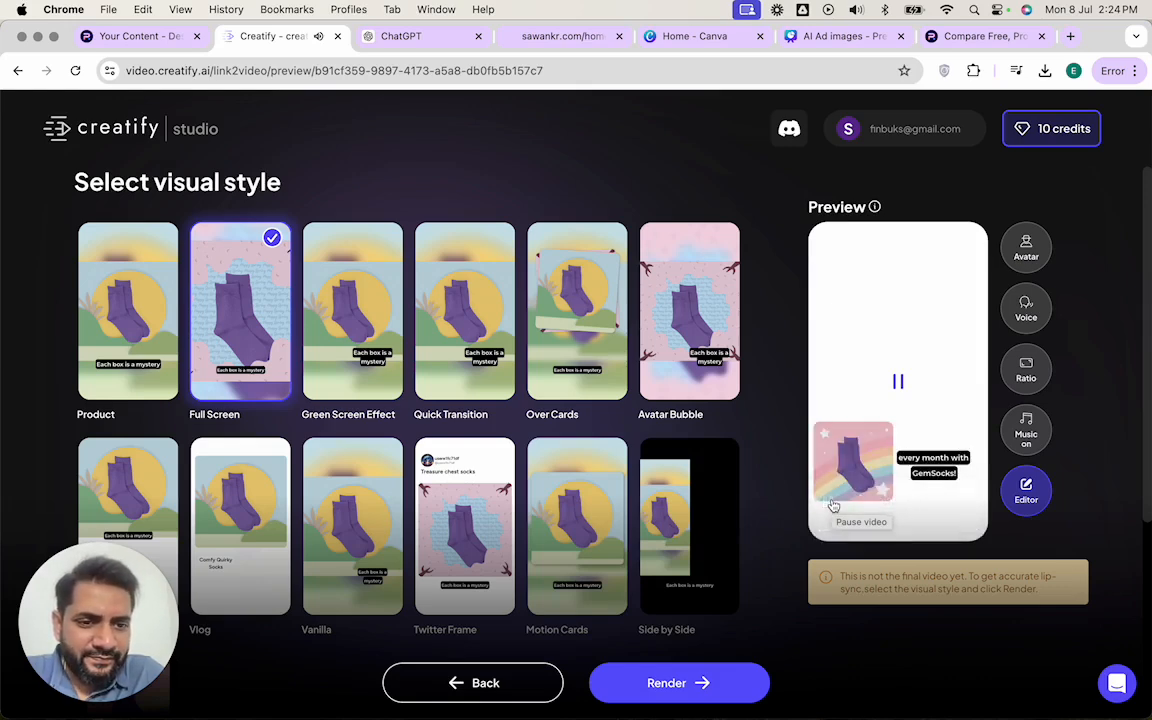
{"action": "left_click_drag", "start_coordinate": [869, 528], "coordinate": [818, 532]}
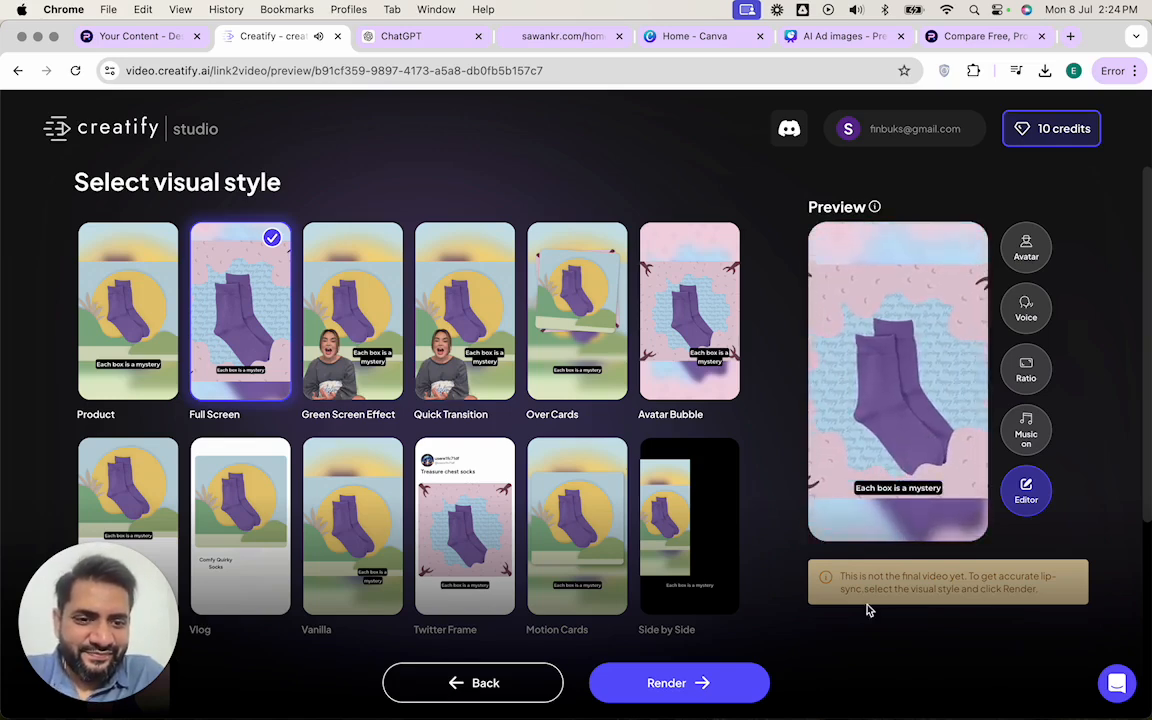
{"action": "left_click", "coordinate": [672, 703]}
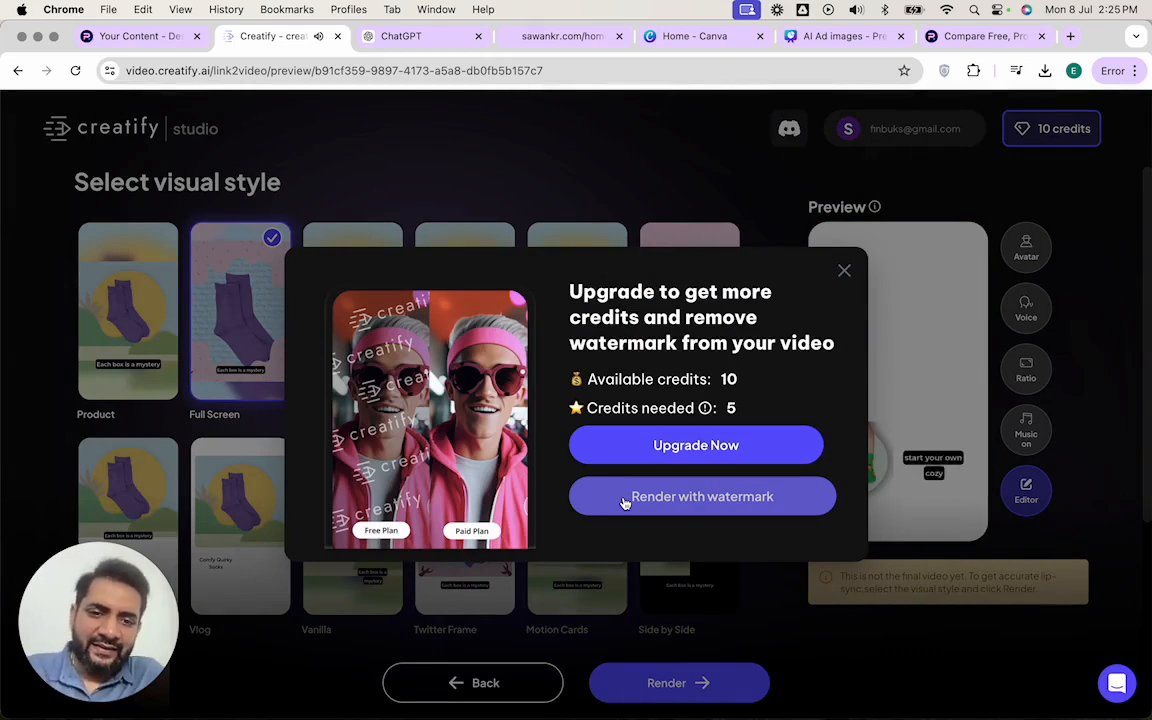
{"action": "left_click", "coordinate": [624, 500]}
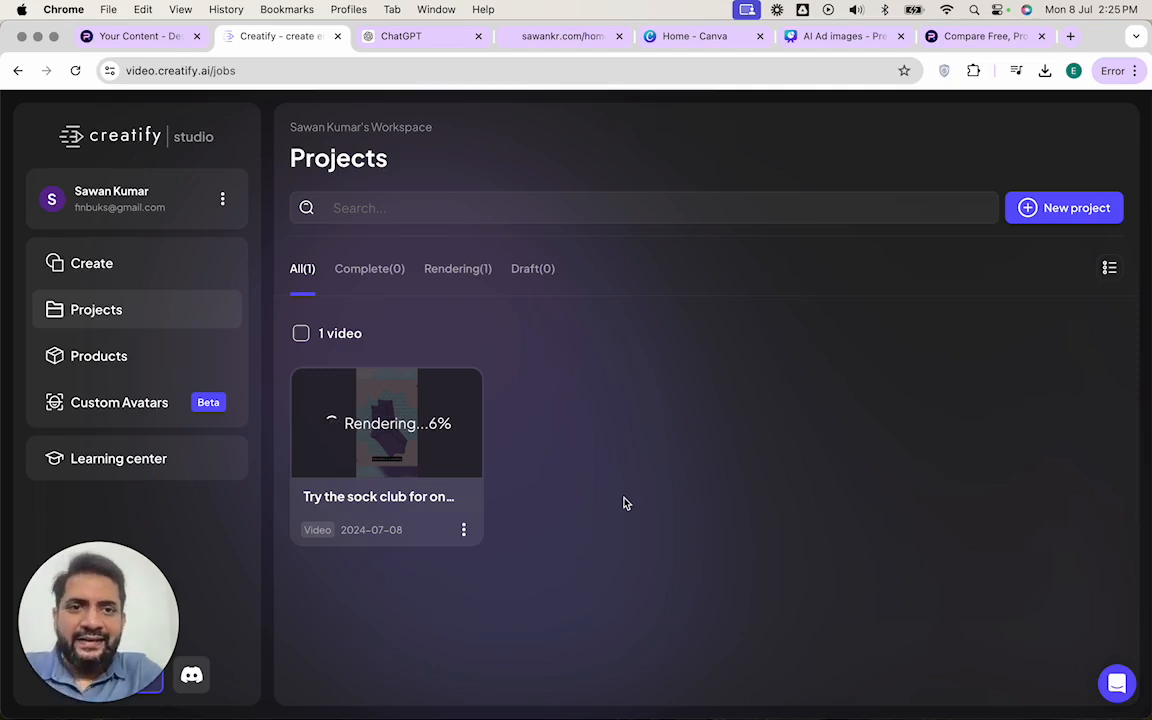
Start a ChatGPT prompt reading "I want to create ad script for facebook. I am selling subscription socks for kids.".
{"action": "left_click", "coordinate": [518, 38]}
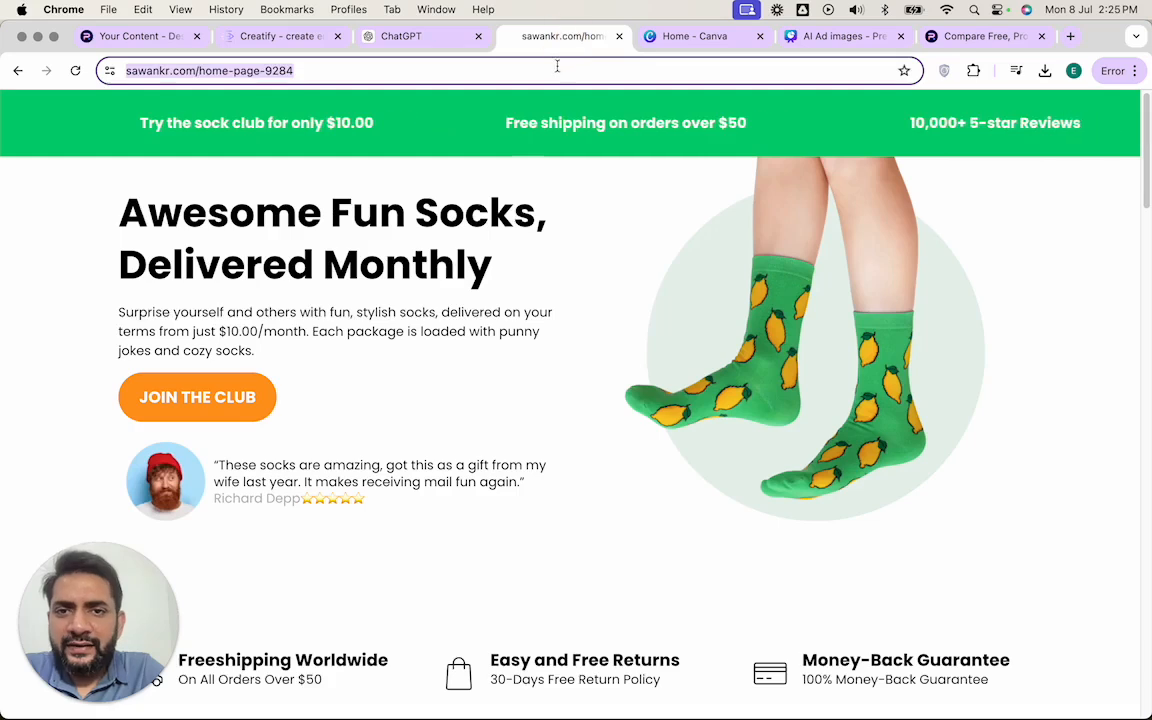
{"action": "left_click", "coordinate": [557, 68]}
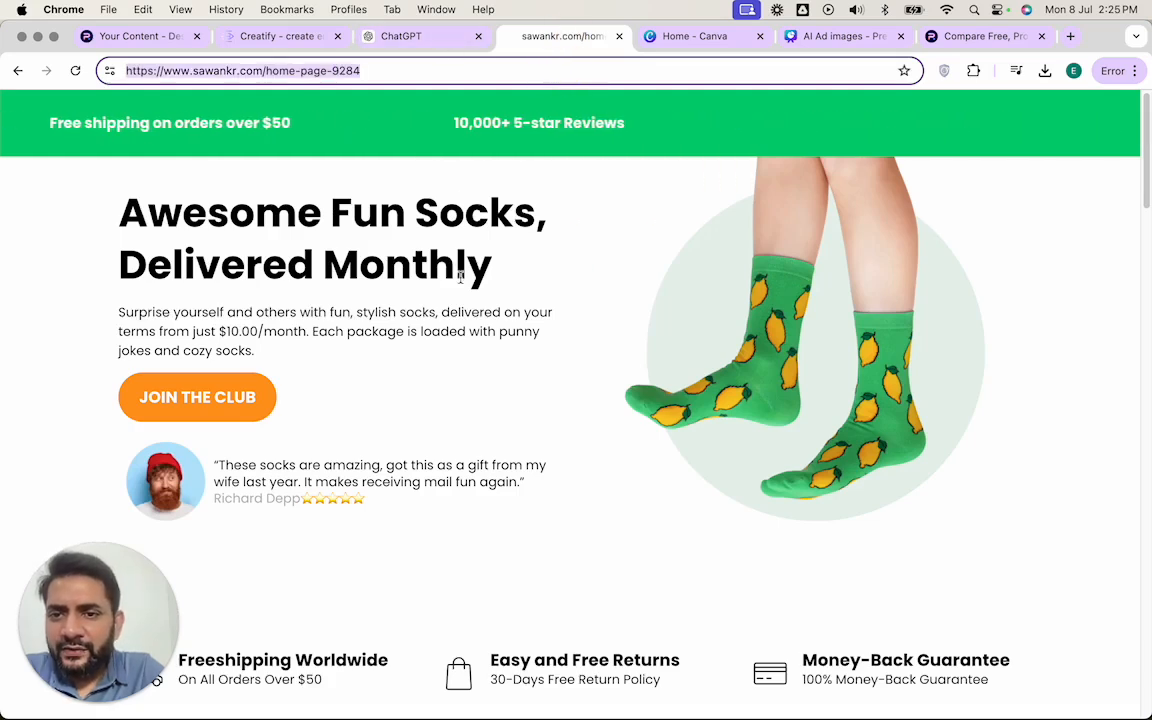
{"action": "left_click", "coordinate": [400, 36]}
{"action": "left_click", "coordinate": [381, 671]}
{"action": "type", "text": "I wnat t"}
{"action": "key", "text": "super+a"}
{"action": "type", "text": "I want to create ad script for facebook"}
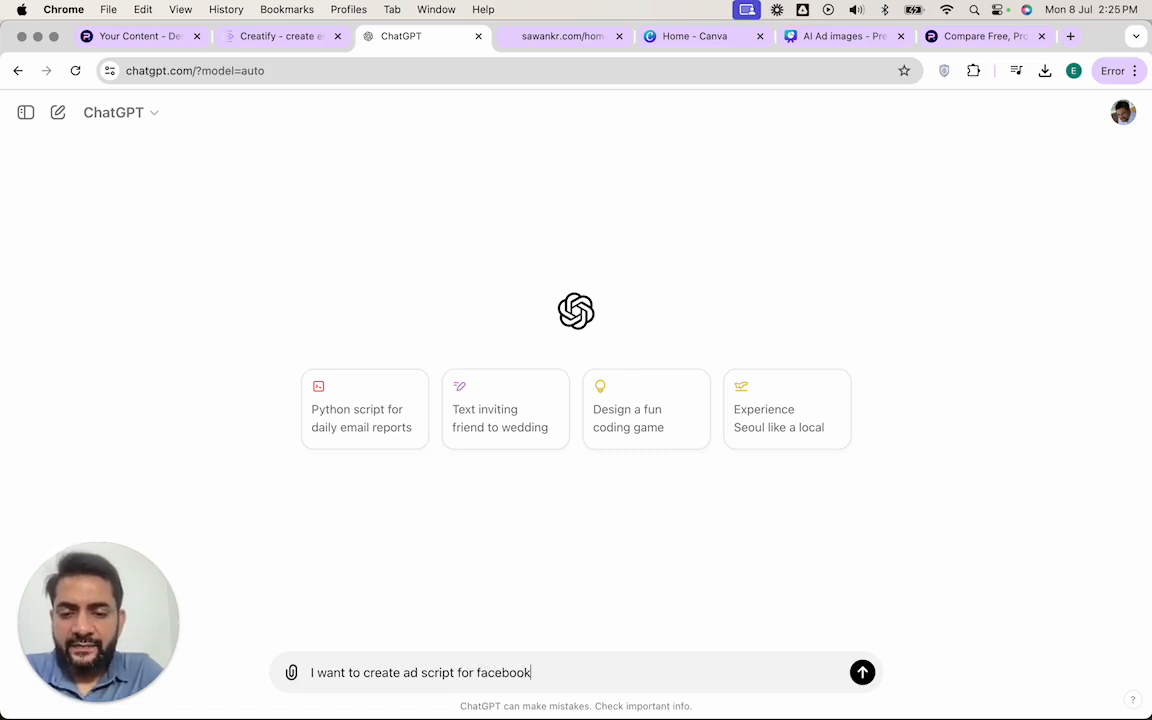
{"action": "type", "text": ". I am selling subscription socks for kids."}
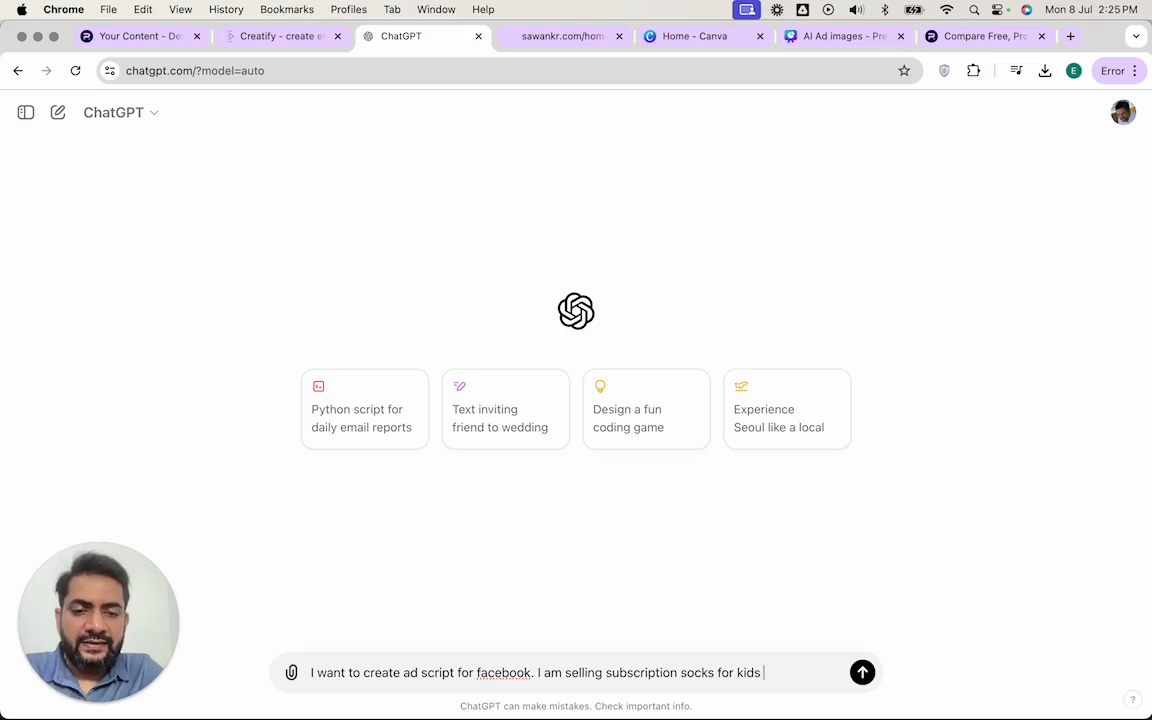
Copy the main headline and the introductory paragraph from the sock store's home page and return to ChatGPT.
{"action": "key", "text": "ctrl+Tab"}
{"action": "left_click_drag", "start_coordinate": [118, 232], "coordinate": [440, 258]}
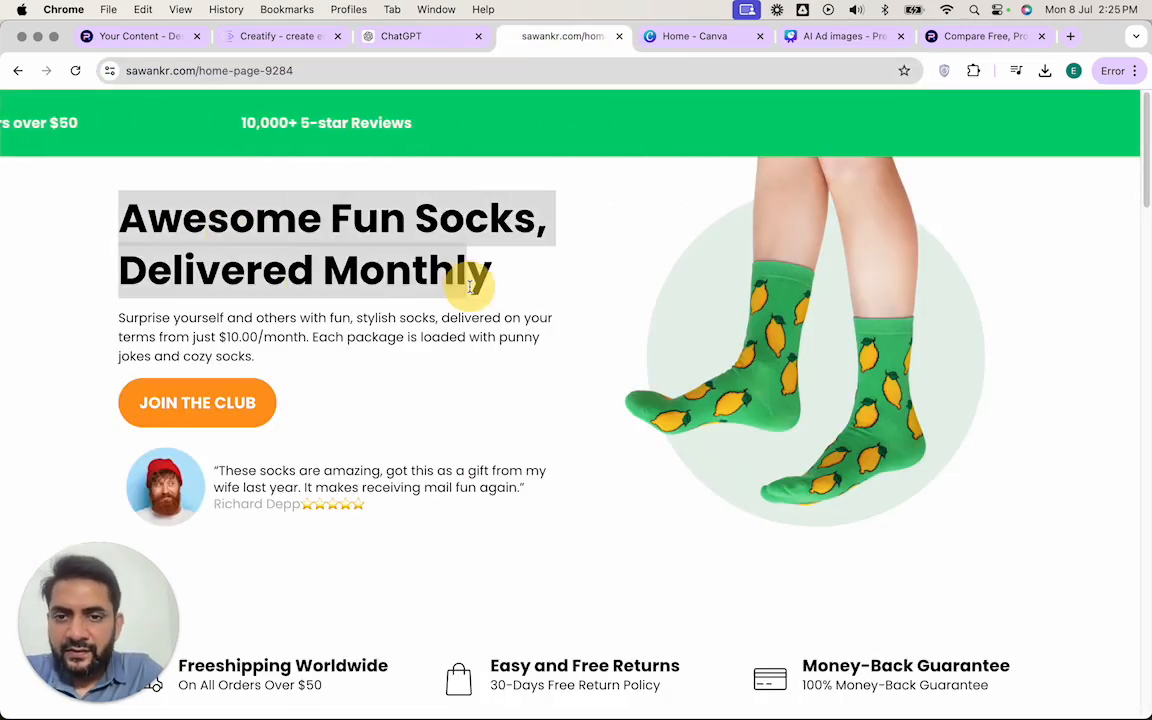
{"action": "left_click", "coordinate": [460, 248]}
{"action": "left_click_drag", "start_coordinate": [132, 213], "coordinate": [309, 362]}
{"action": "key", "text": "super+c"}
{"action": "key", "text": "ctrl+shift+Tab"}
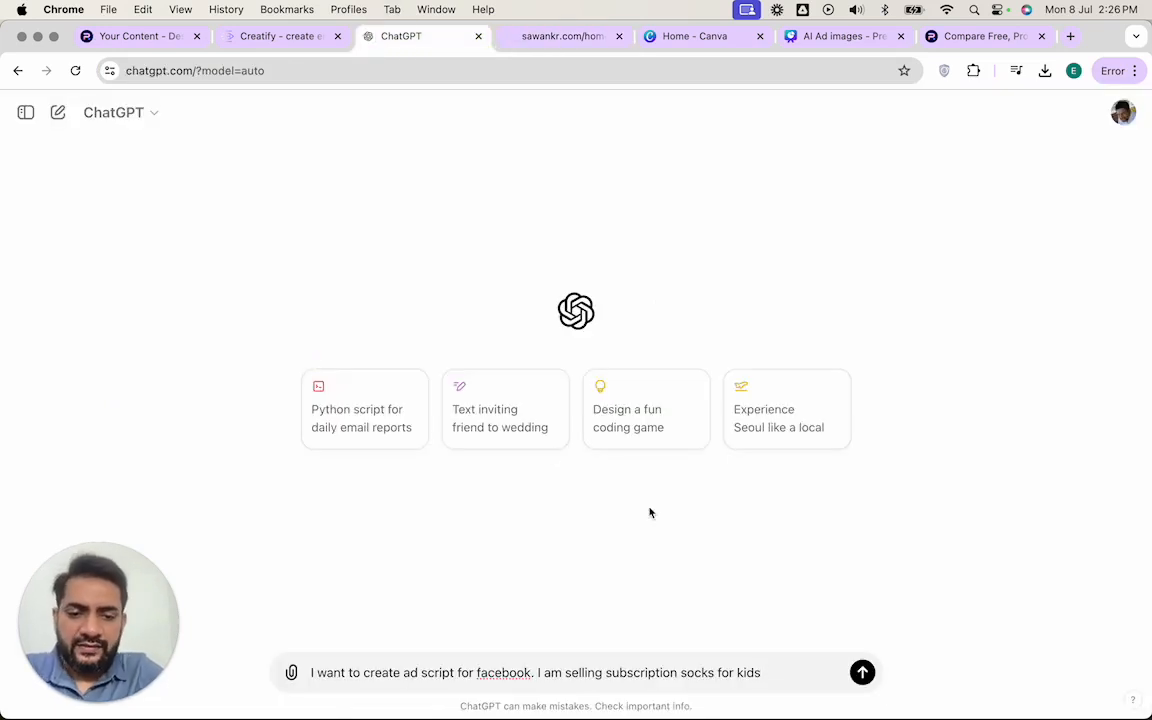
Extend the prompt with "Here are the details" and paste the copied store text below it as a separate paragraph.
{"action": "type", "text": "Here are the details"}
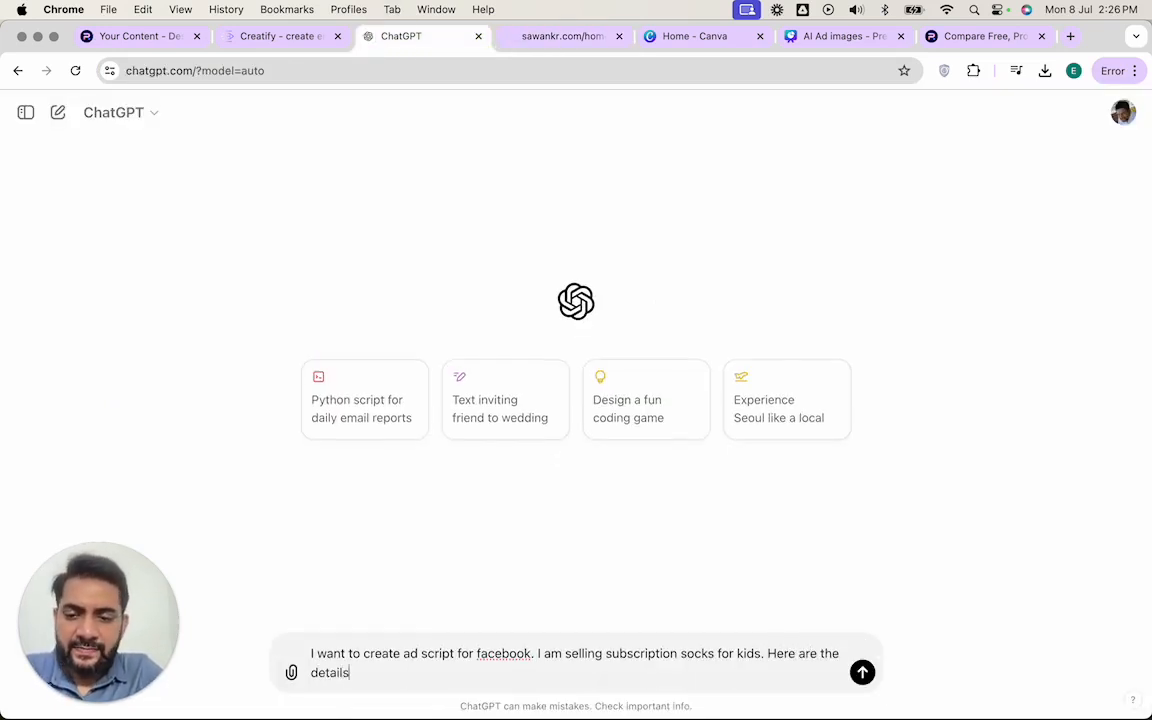
{"action": "key", "text": "shift+Return"}
{"action": "key", "text": "shift+Return"}
{"action": "key", "text": "super+v"}
{"action": "key", "text": "shift+Return"}
{"action": "key", "text": "shift+Return"}
Add the request "Create some options for headlines, primary text and description" at the end of the prompt.
{"action": "type", "text": "Create "}
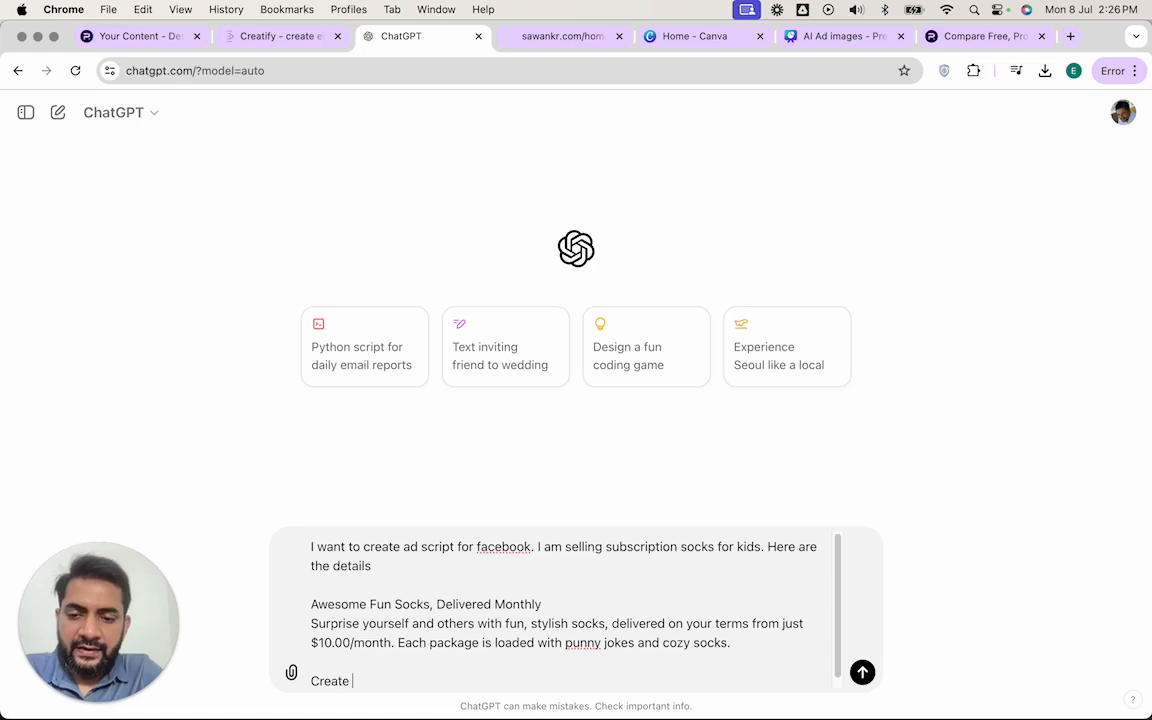
{"action": "type", "text": "some options "}
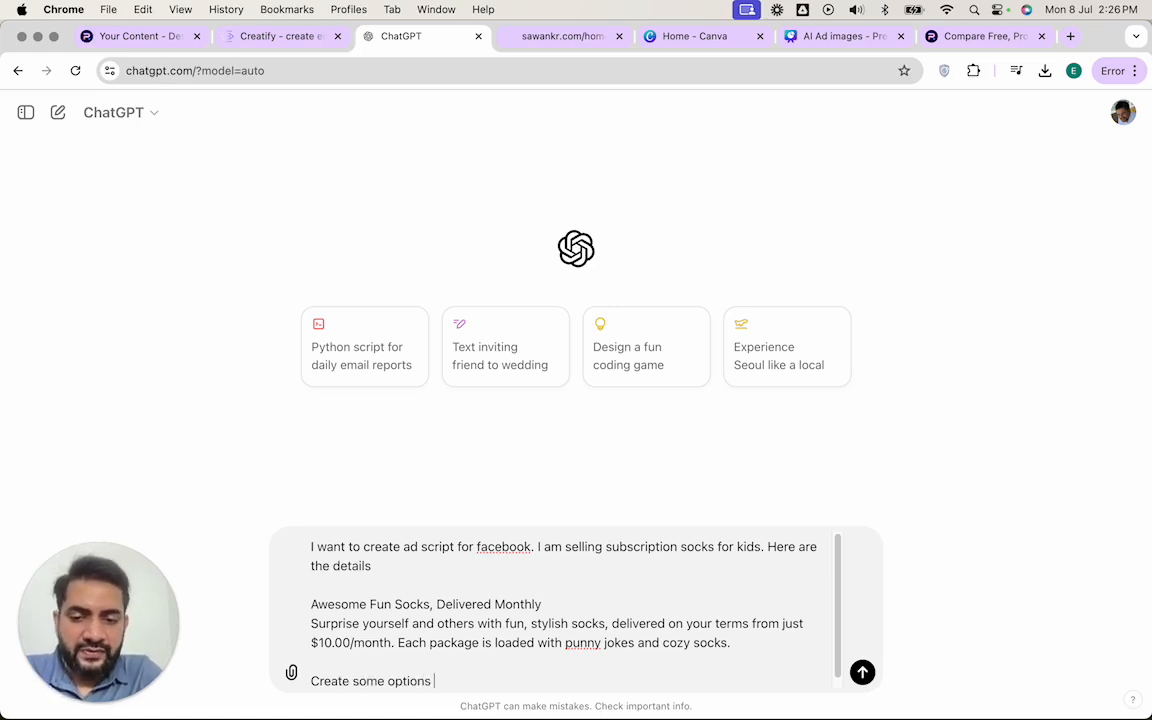
{"action": "type", "text": "for headlines, primary text"}
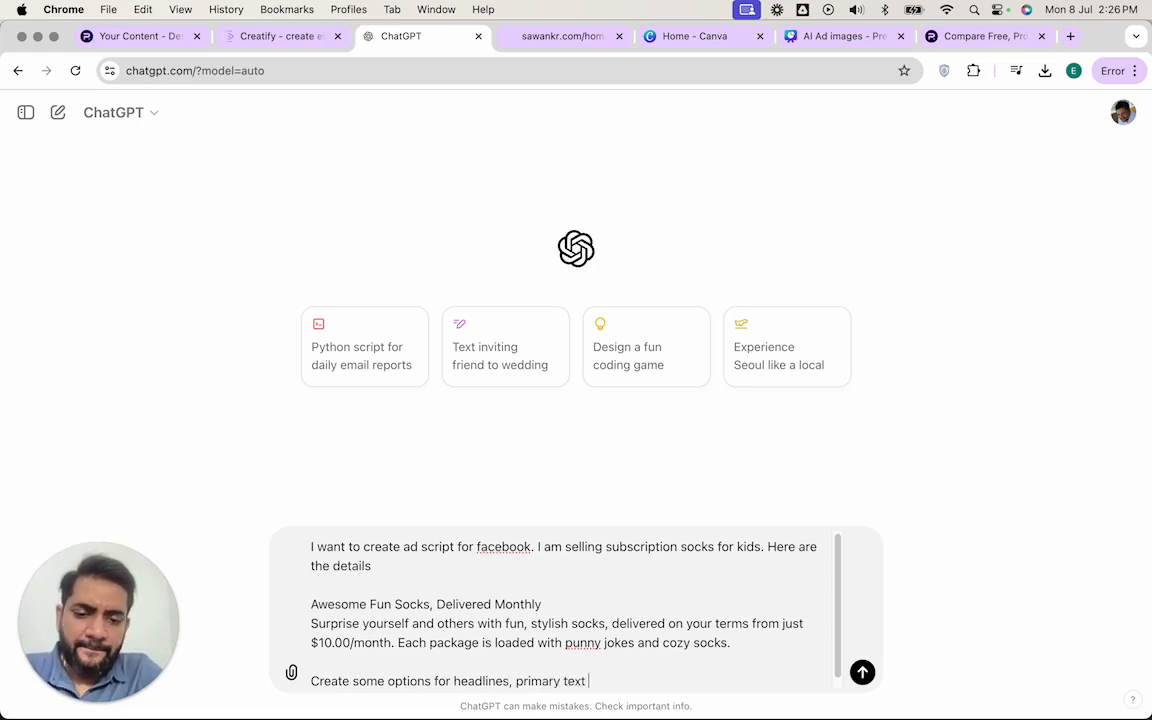
{"action": "type", "text": " and description"}
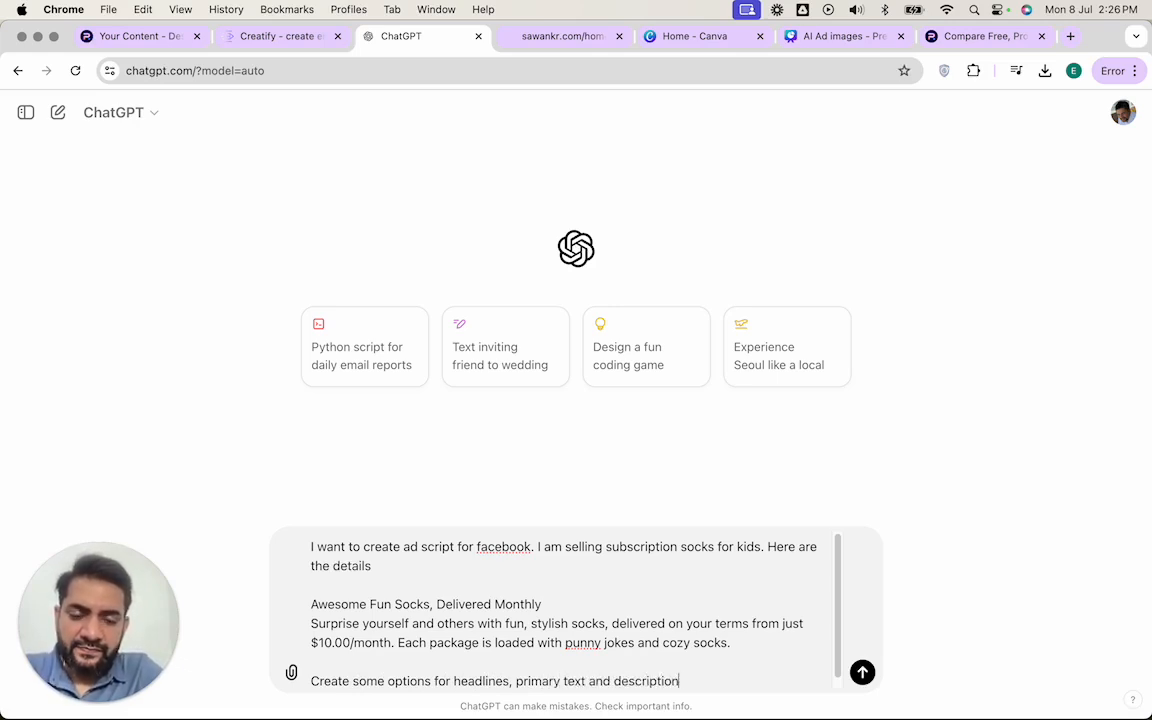
Finish the prompt with "to use. Use the style of billy genne, Alex harmozi, Gary vee etc." and send it.
{"action": "type", "text": " to use. Use th"}
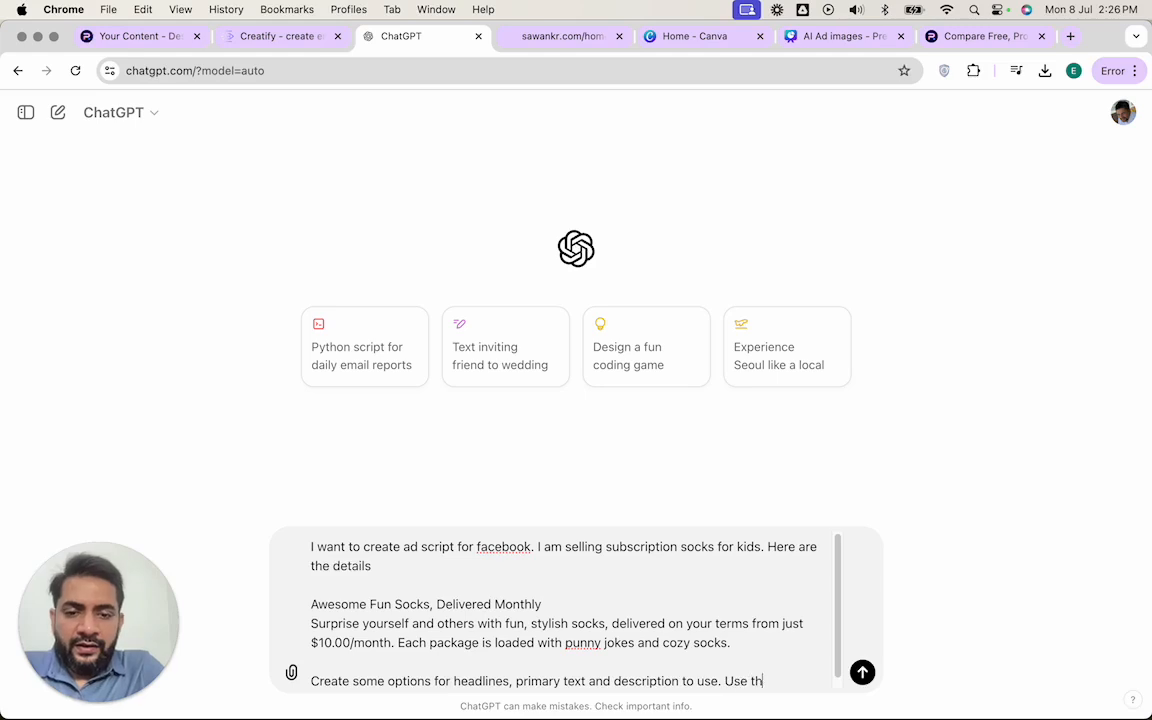
{"action": "type", "text": "e style of"}
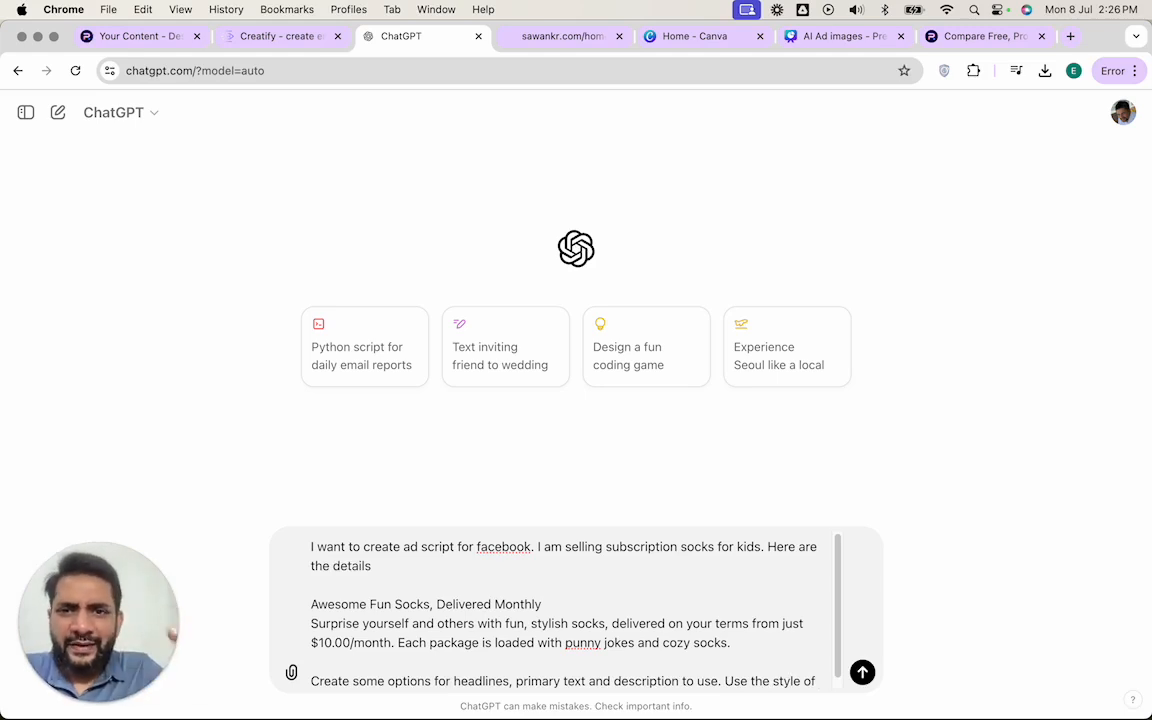
{"action": "type", "text": "billy genn"}
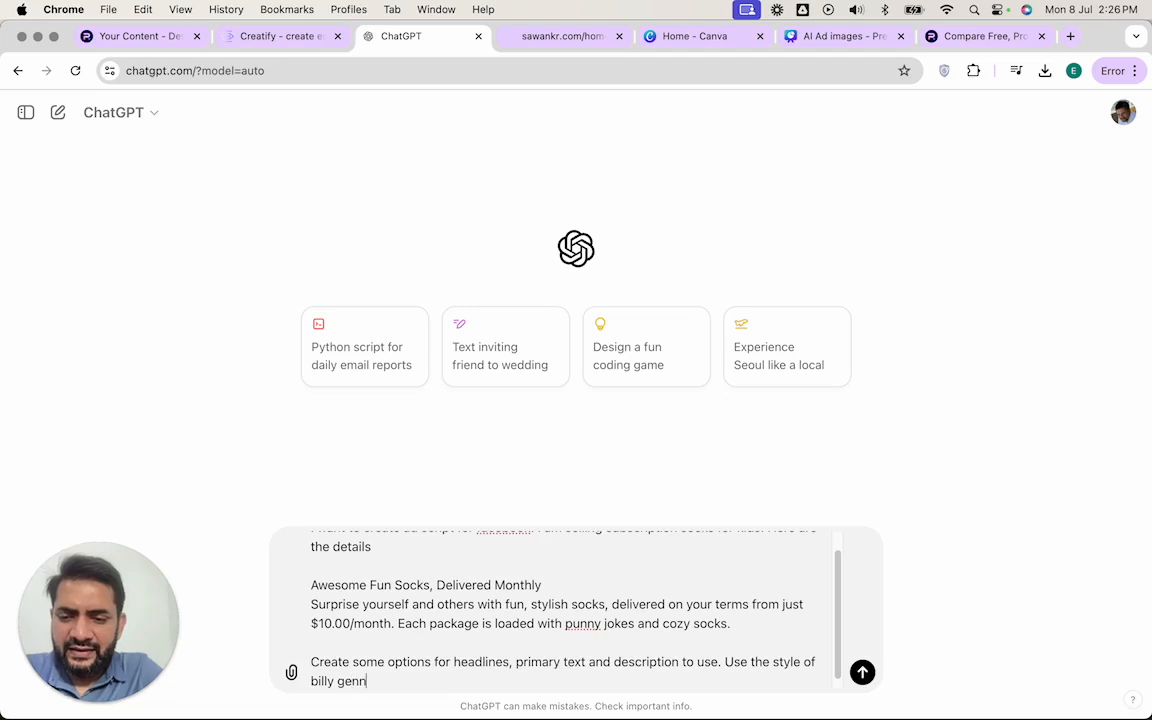
{"action": "type", "text": "e, Alex "}
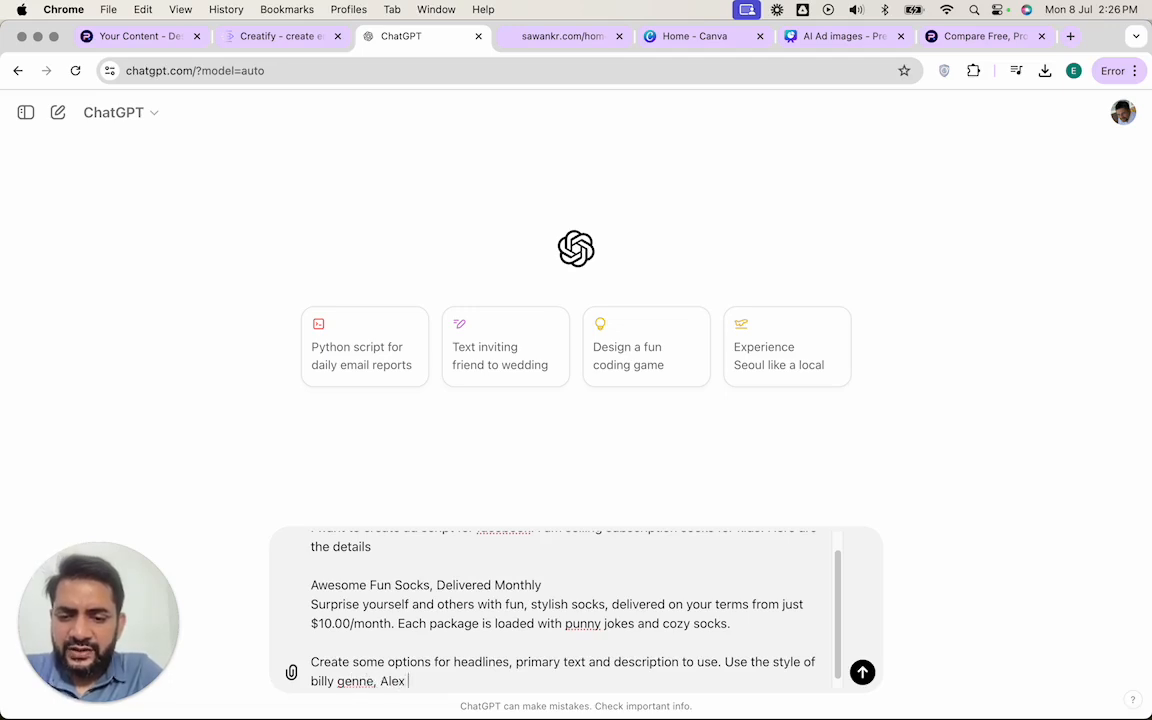
{"action": "type", "text": "harrmo"}
{"action": "type", "text": "mozi, Gary vee etc."}
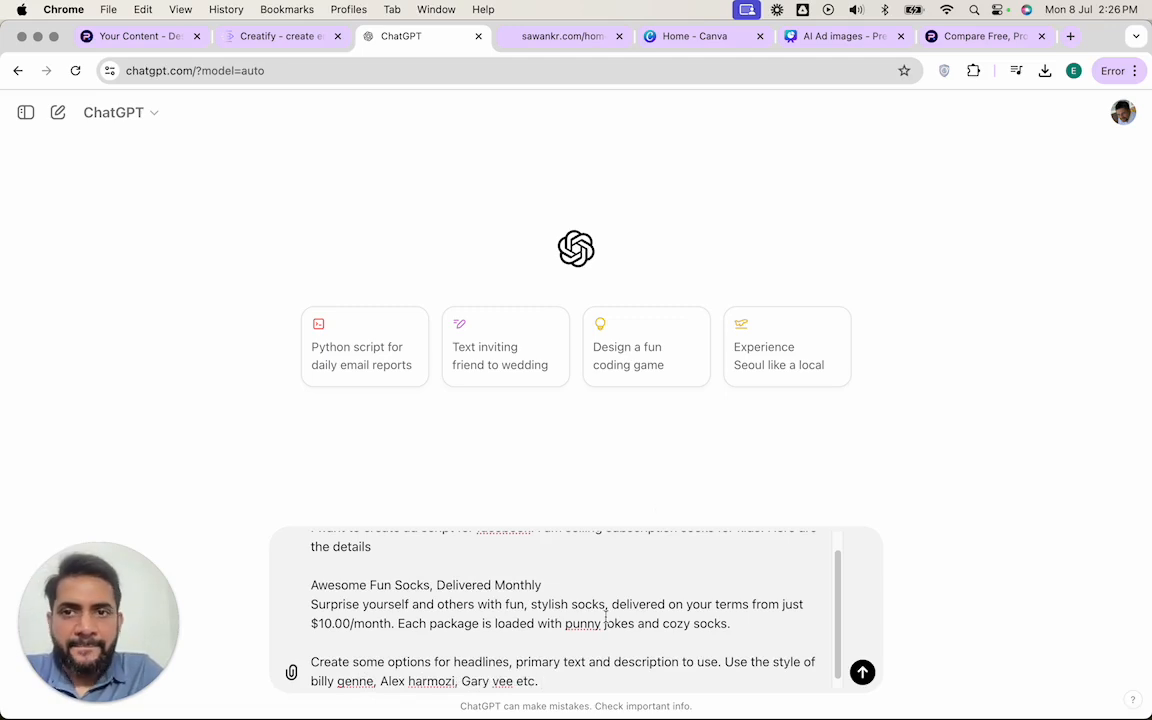
{"action": "key", "text": "Return"}
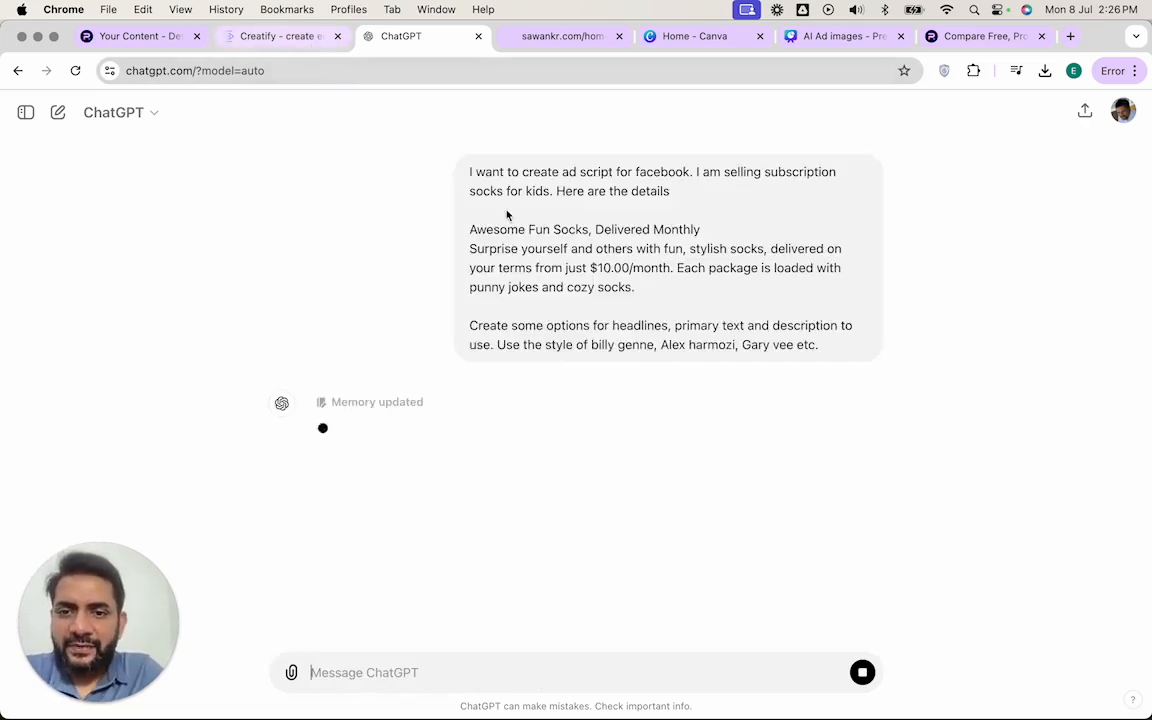
Check the sock video's rendering progress in Creatify and read through the ad script options that ChatGPT wrote.
{"action": "left_click", "coordinate": [288, 40]}
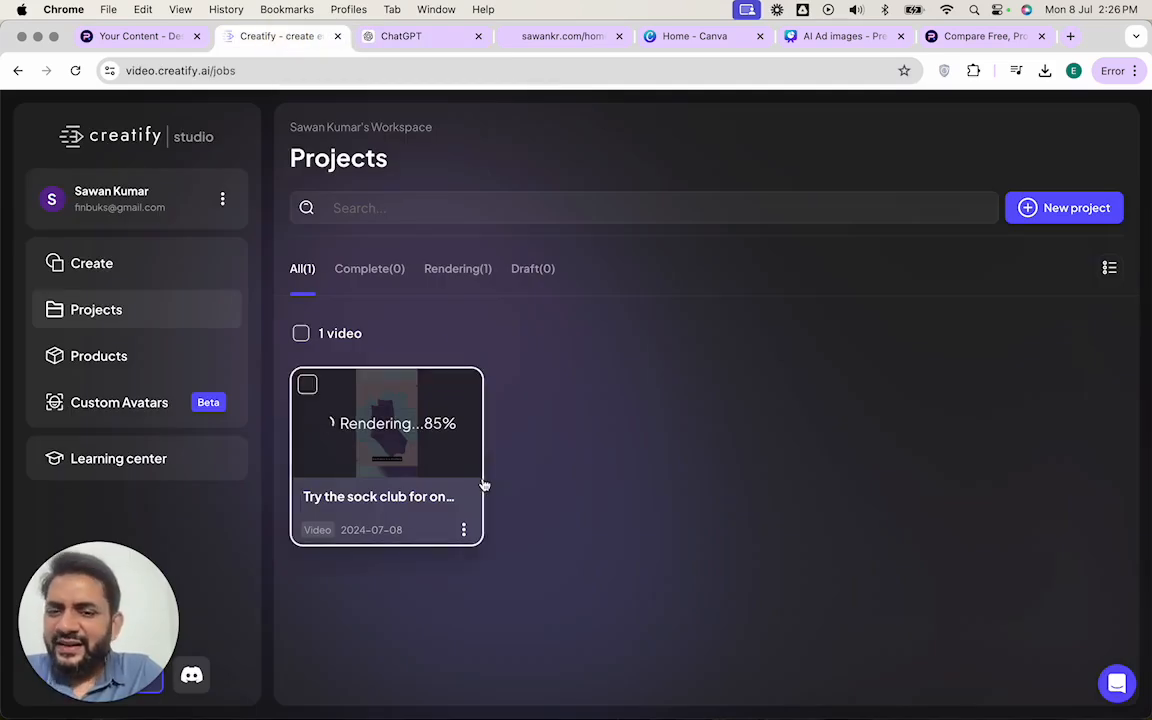
{"action": "scroll", "coordinate": [450, 334], "scroll_direction": "down", "scroll_amount": 4}
{"action": "scroll", "coordinate": [453, 325], "scroll_direction": "up", "scroll_amount": 2}
{"action": "left_click_drag", "start_coordinate": [391, 348], "coordinate": [564, 363]}
{"action": "left_click", "coordinate": [399, 376]}
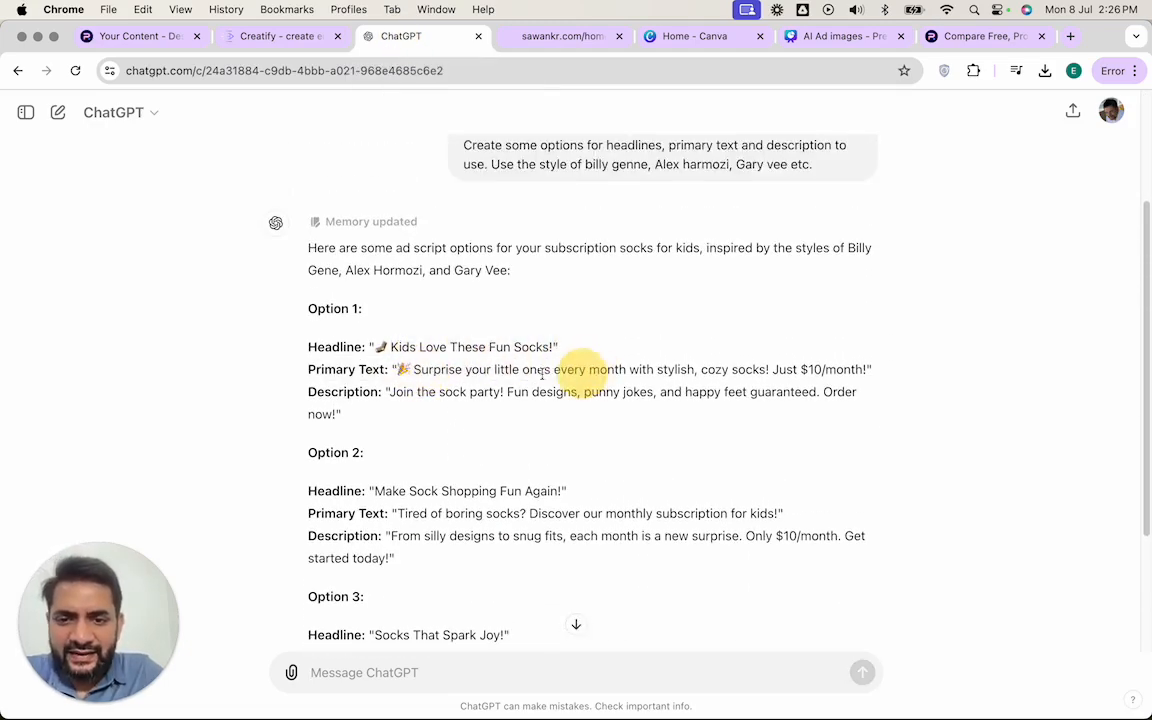
{"action": "left_click_drag", "start_coordinate": [390, 392], "coordinate": [393, 414]}
{"action": "scroll", "coordinate": [384, 401], "scroll_direction": "down", "scroll_amount": 3}
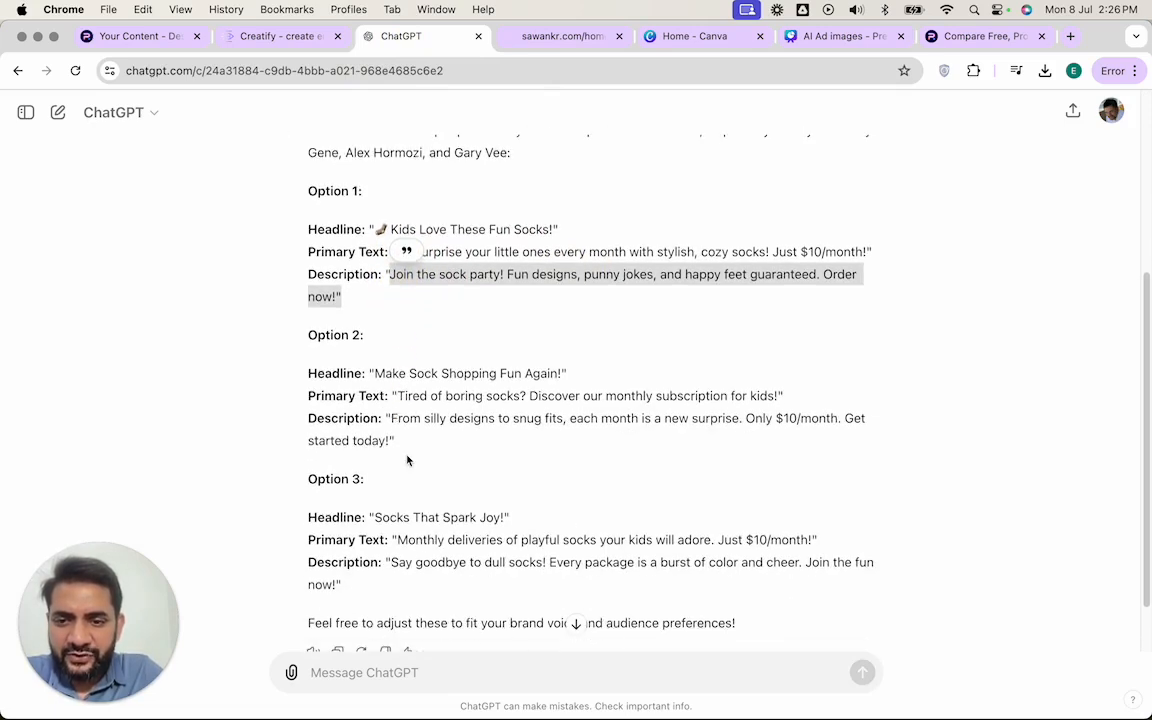
{"action": "scroll", "coordinate": [408, 458], "scroll_direction": "down", "scroll_amount": 2}
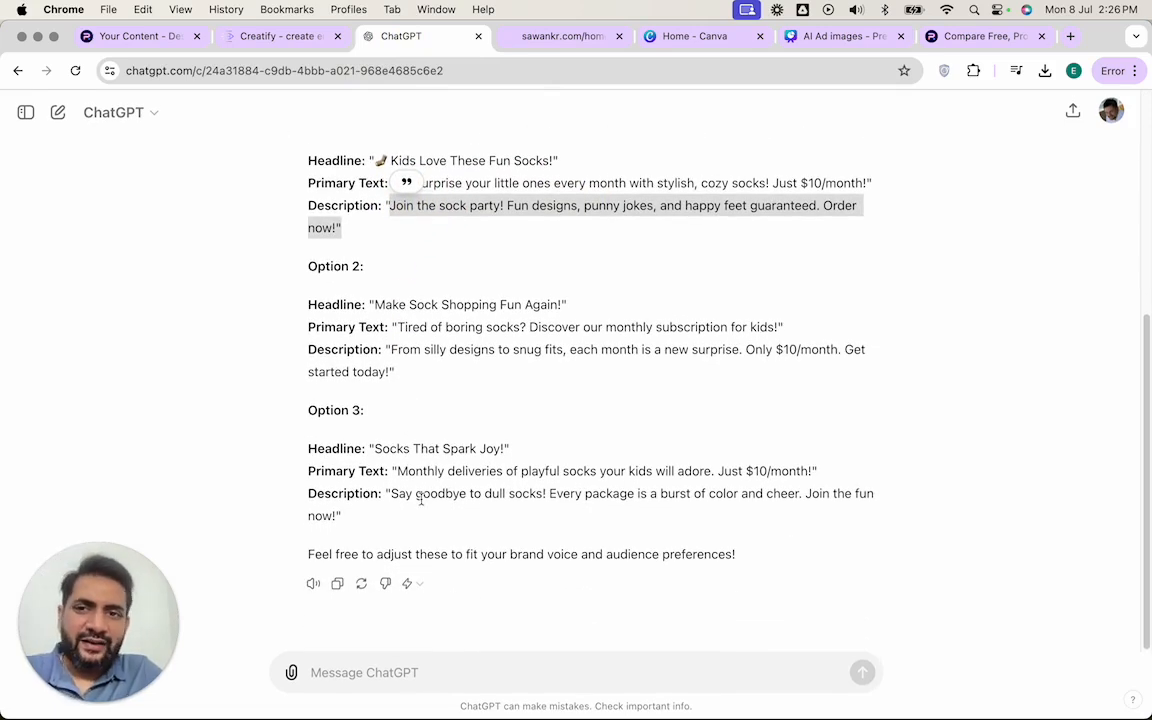
{"action": "left_click", "coordinate": [440, 670]}
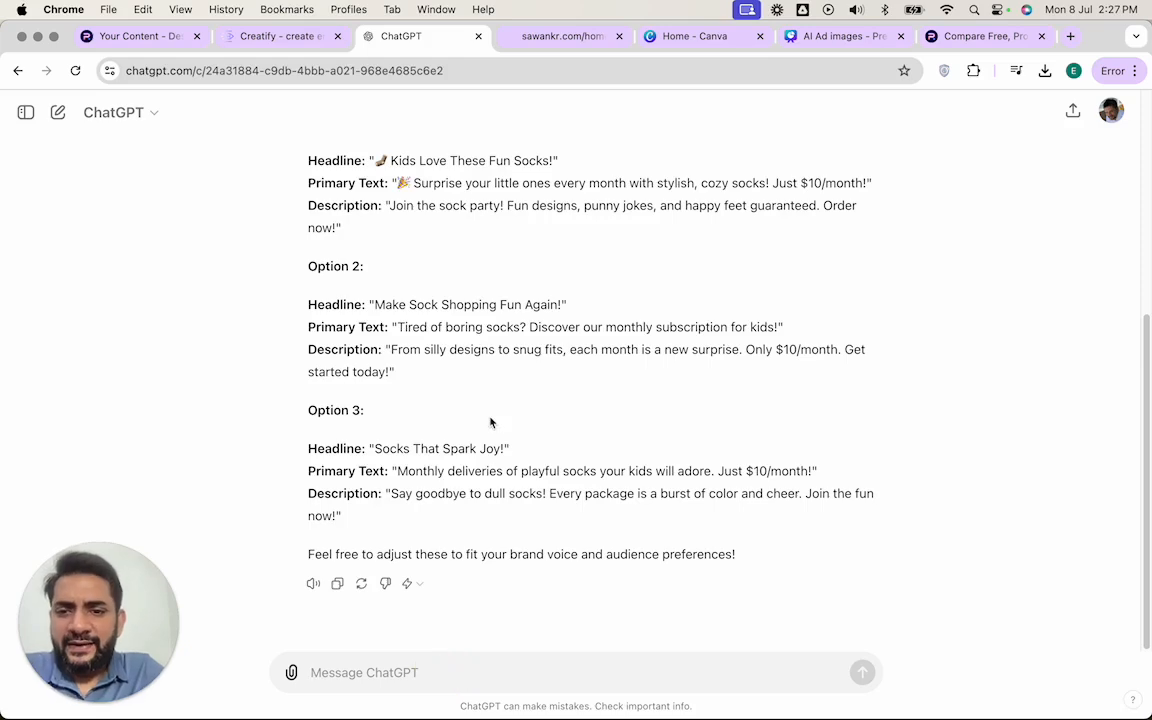
{"action": "scroll", "coordinate": [490, 418], "scroll_direction": "up", "scroll_amount": 5}
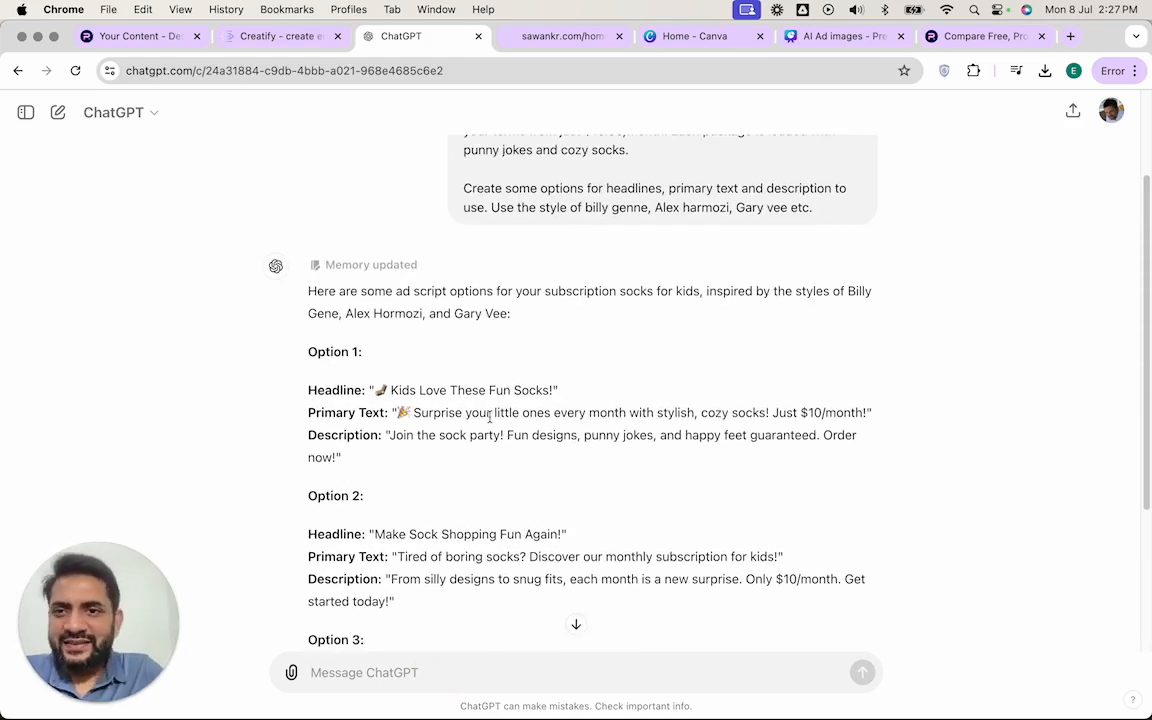
{"action": "key", "text": "ctrl+shift+Tab"}
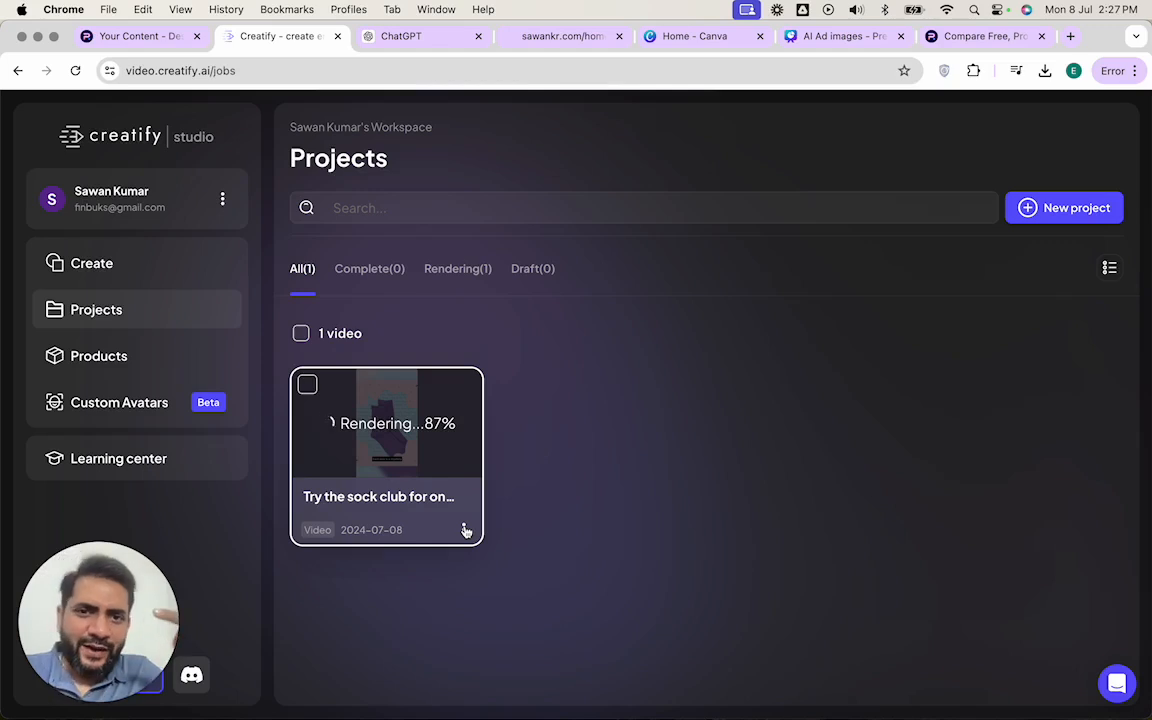
Switch to Meta Ads Manager in Firefox and create a new auction campaign with the Sales objective.
{"action": "key", "text": "super+Tab"}
{"action": "key", "text": "super+Tab"}
{"action": "key", "text": "super+Tab"}
{"action": "key", "text": "super+Tab"}
{"action": "key", "text": "super+Tab"}
{"action": "key", "text": "super+Tab"}
{"action": "key", "text": "super+Tab"}
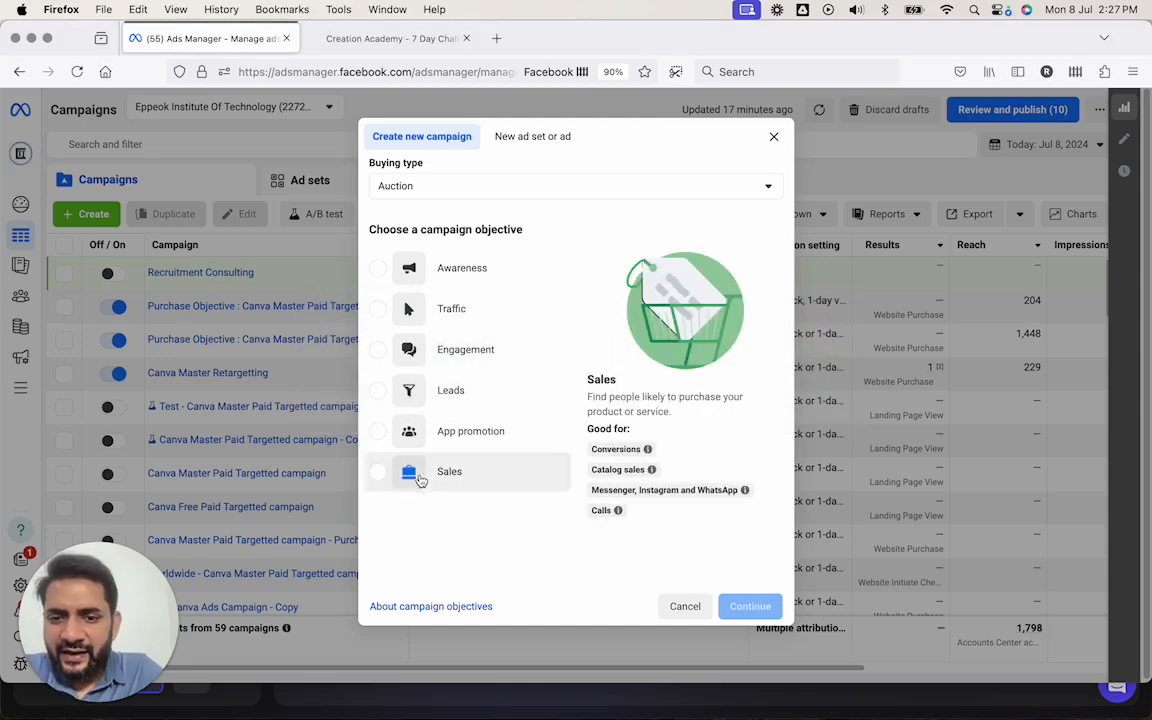
{"action": "left_click", "coordinate": [378, 471]}
{"action": "left_click", "coordinate": [750, 607]}
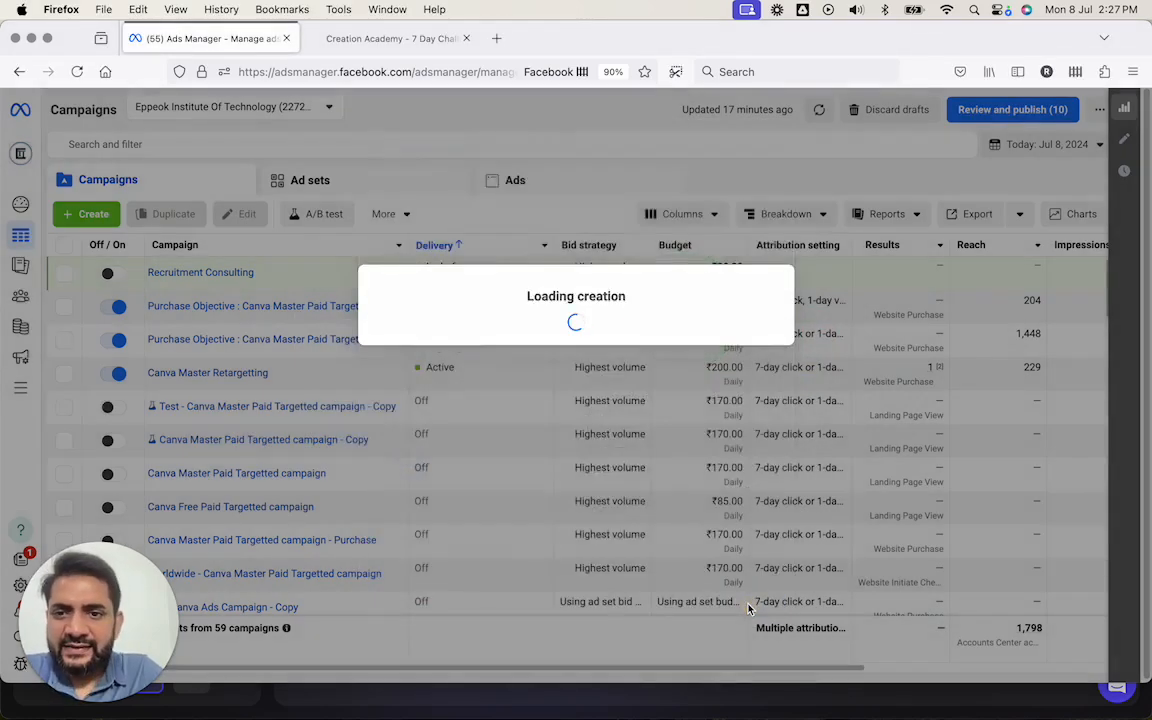
{"action": "left_click", "coordinate": [545, 472]}
{"action": "left_click", "coordinate": [752, 518]}
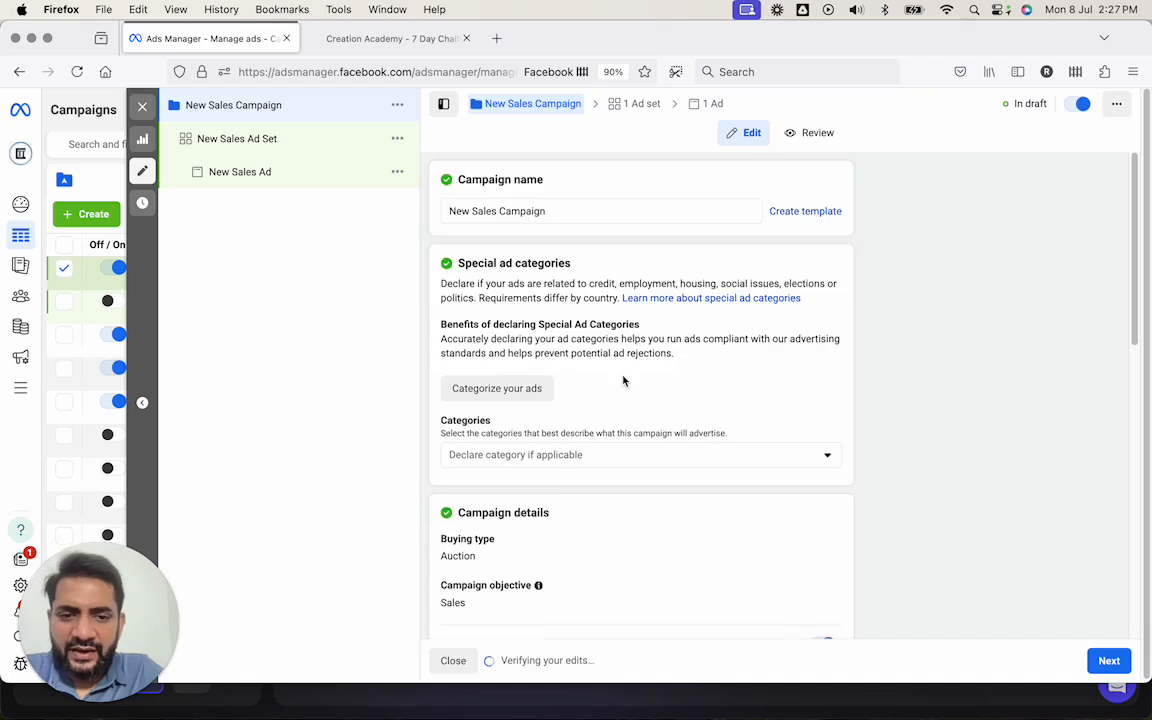
Name the campaign "Subscription Socks" and continue to the ad set, confirming the daily budget.
{"action": "triple_click", "coordinate": [594, 208]}
{"action": "type", "text": "Subsc"}
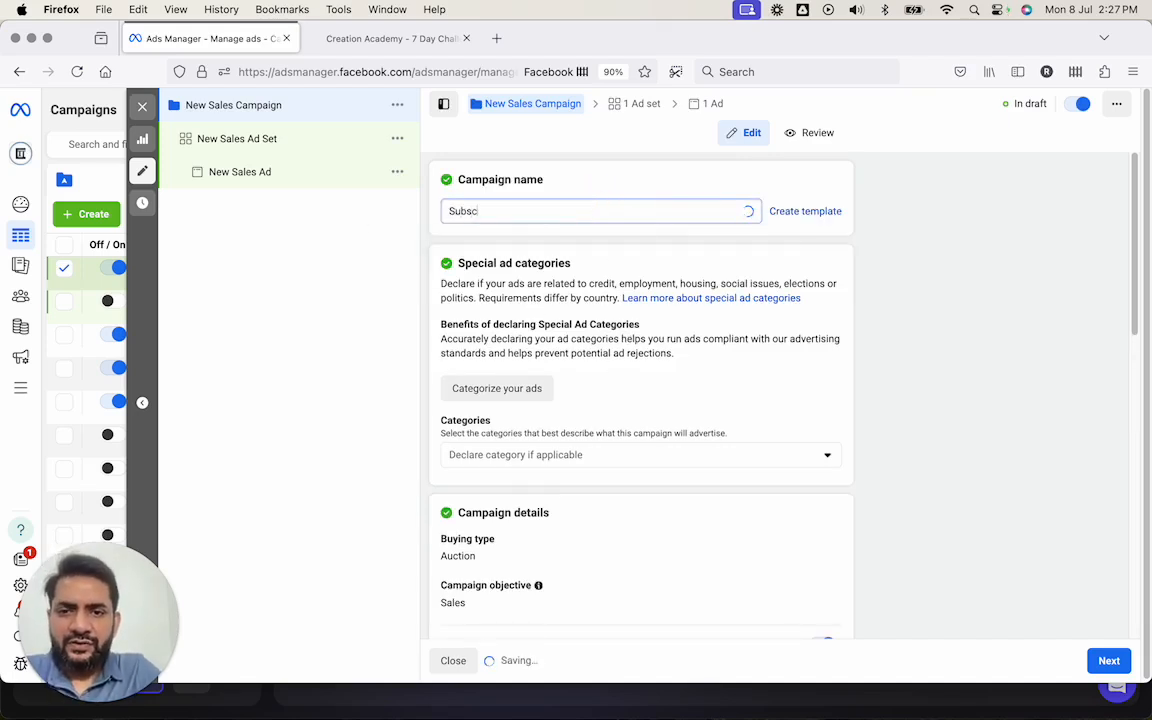
{"action": "type", "text": "ription Socks"}
{"action": "scroll", "coordinate": [597, 378], "scroll_direction": "down", "scroll_amount": 8}
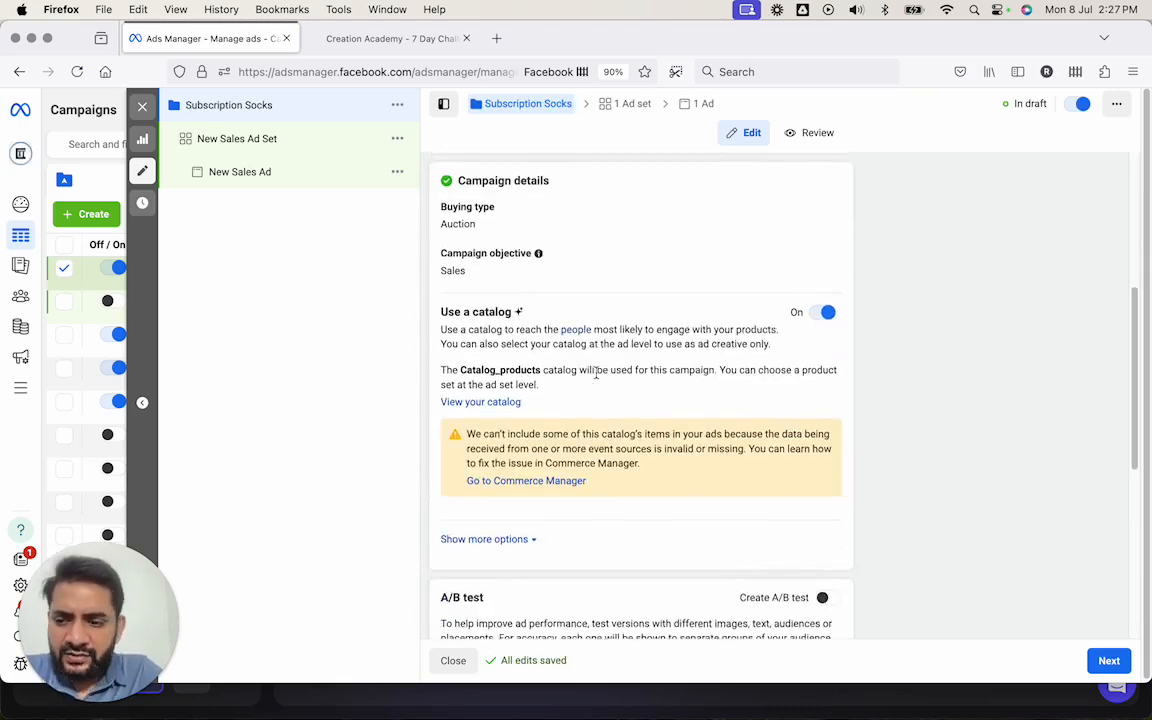
{"action": "scroll", "coordinate": [597, 378], "scroll_direction": "up", "scroll_amount": 1}
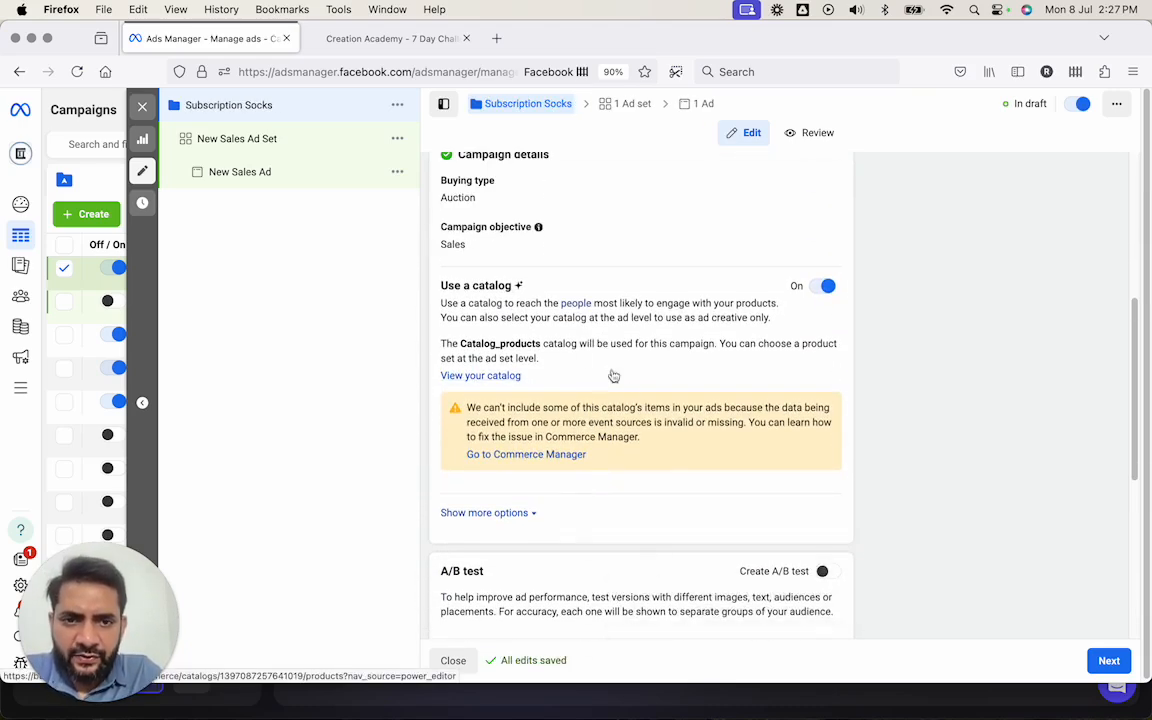
{"action": "scroll", "coordinate": [630, 390], "scroll_direction": "down", "scroll_amount": 8}
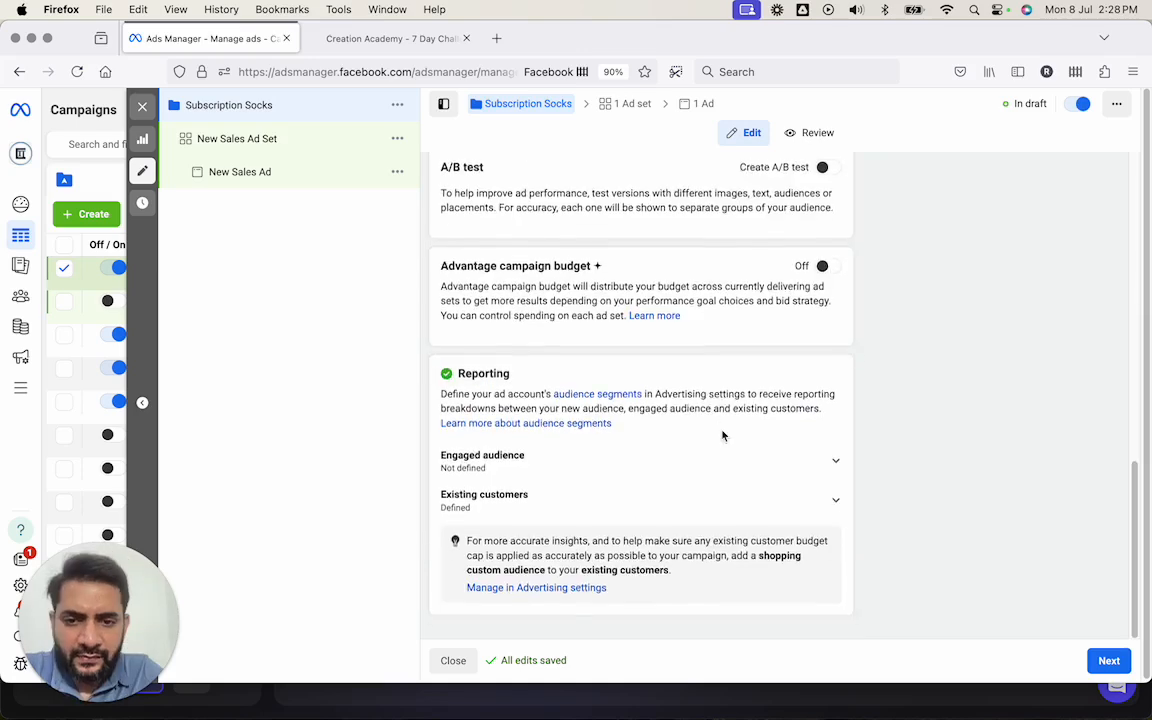
{"action": "left_click", "coordinate": [1106, 660]}
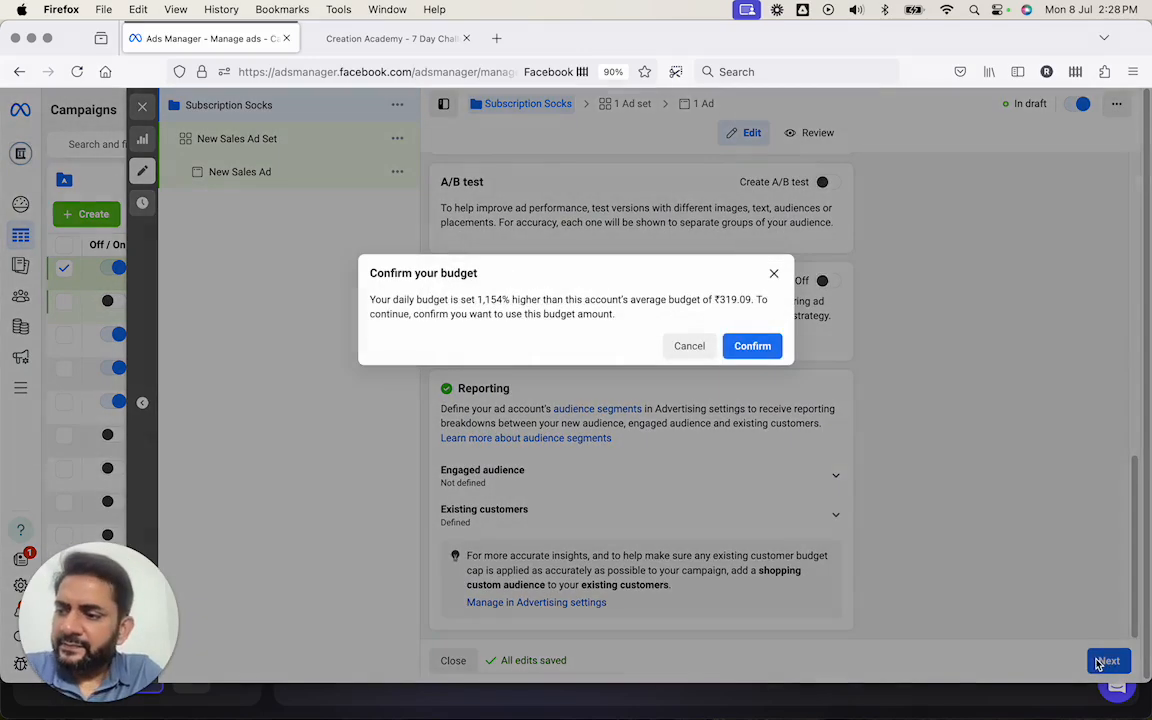
{"action": "left_click", "coordinate": [736, 345]}
Examine the ad set's promoted products and budget settings, closing the product set form without creating a set.
{"action": "scroll", "coordinate": [705, 390], "scroll_direction": "down", "scroll_amount": 5}
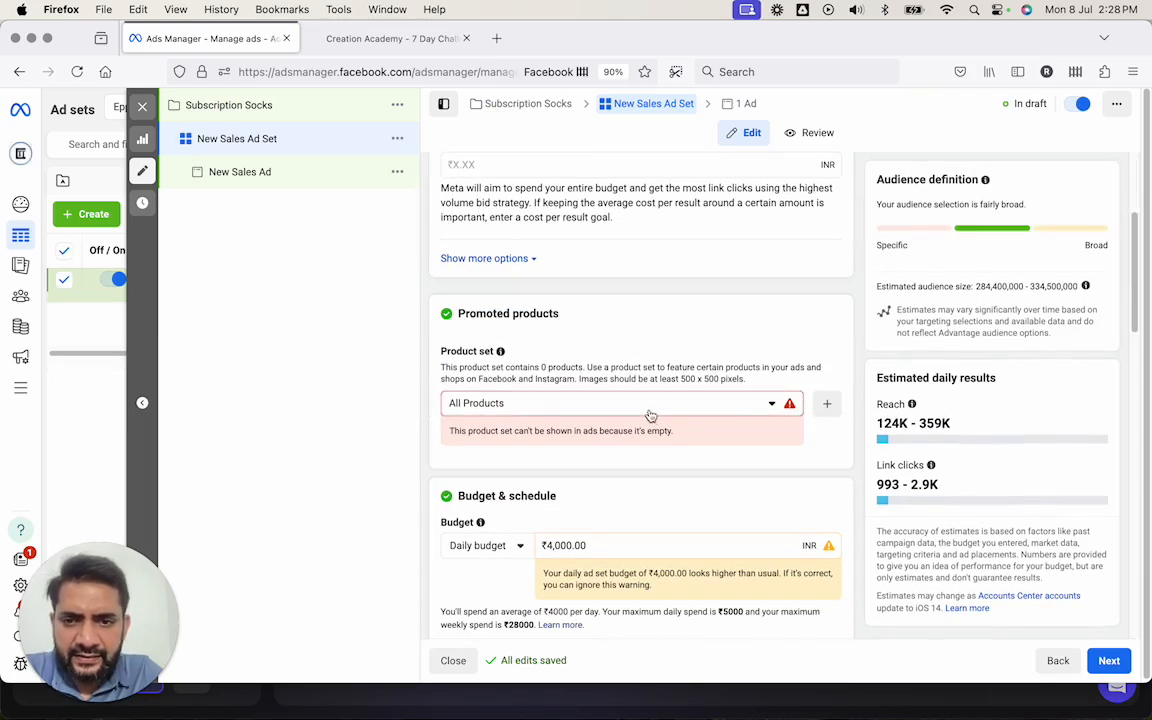
{"action": "left_click", "coordinate": [651, 412]}
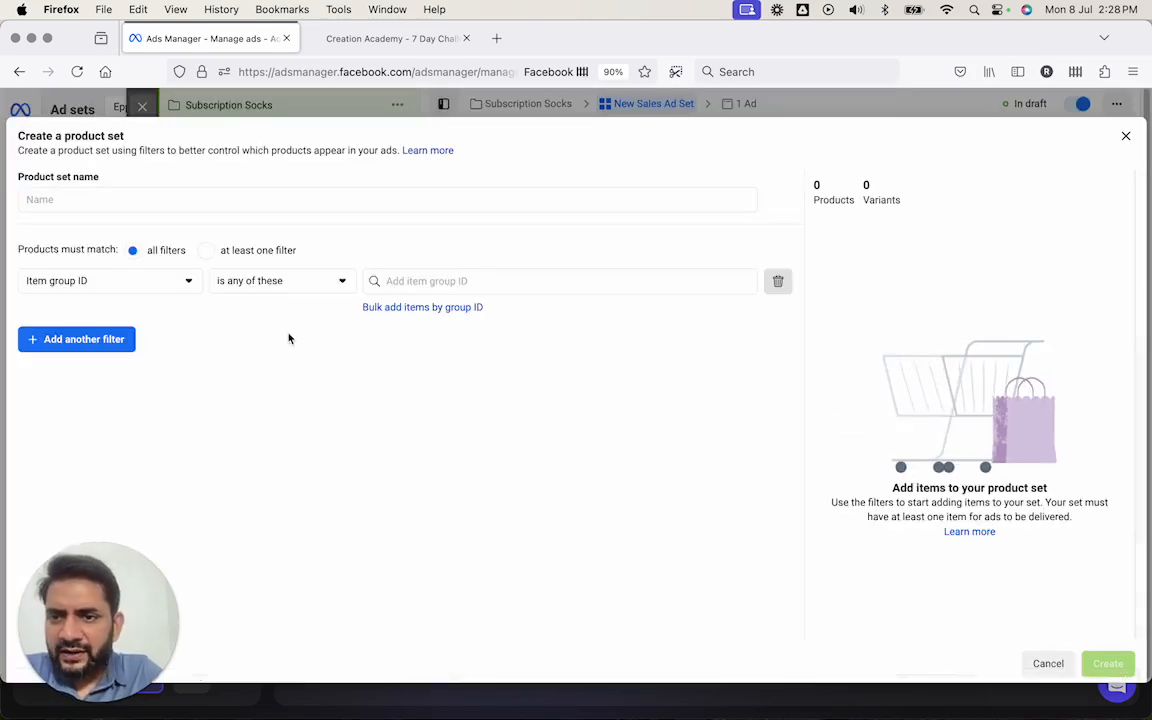
{"action": "left_click", "coordinate": [1125, 136]}
{"action": "scroll", "coordinate": [629, 428], "scroll_direction": "up", "scroll_amount": 3}
{"action": "scroll", "coordinate": [629, 430], "scroll_direction": "down", "scroll_amount": 5}
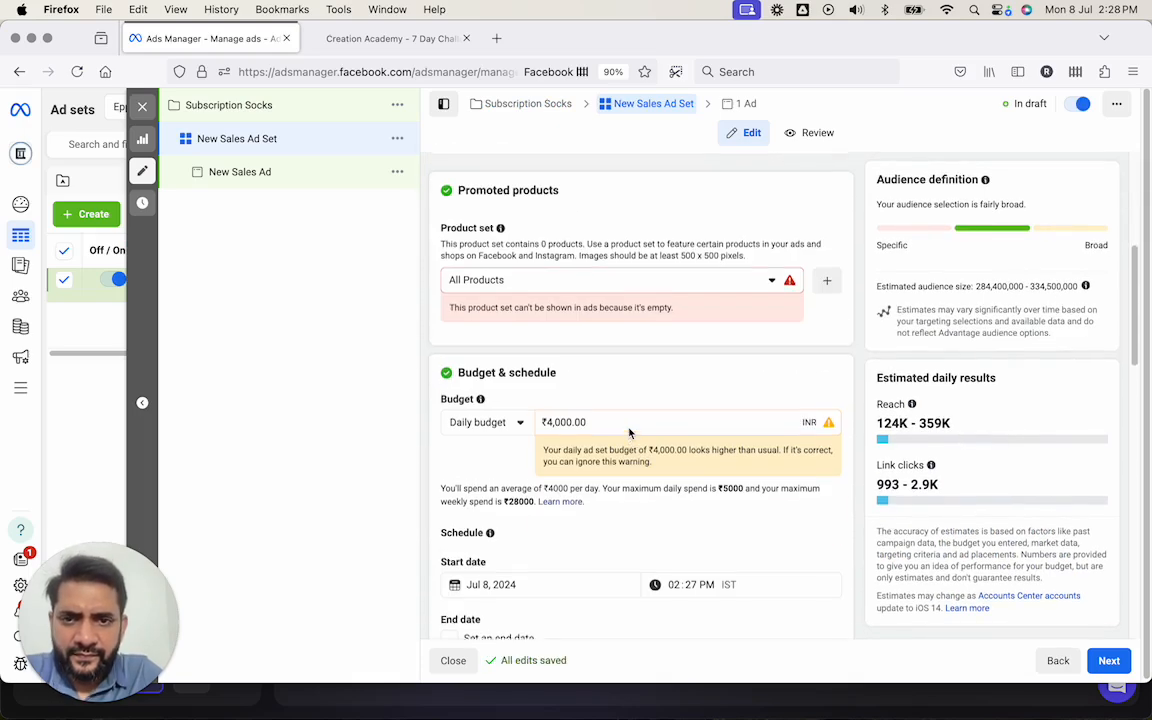
Set the ad set's daily budget to ₹200.00 and continue to the ad.
{"action": "scroll", "coordinate": [629, 432], "scroll_direction": "up", "scroll_amount": 3}
{"action": "scroll", "coordinate": [600, 425], "scroll_direction": "down", "scroll_amount": 5}
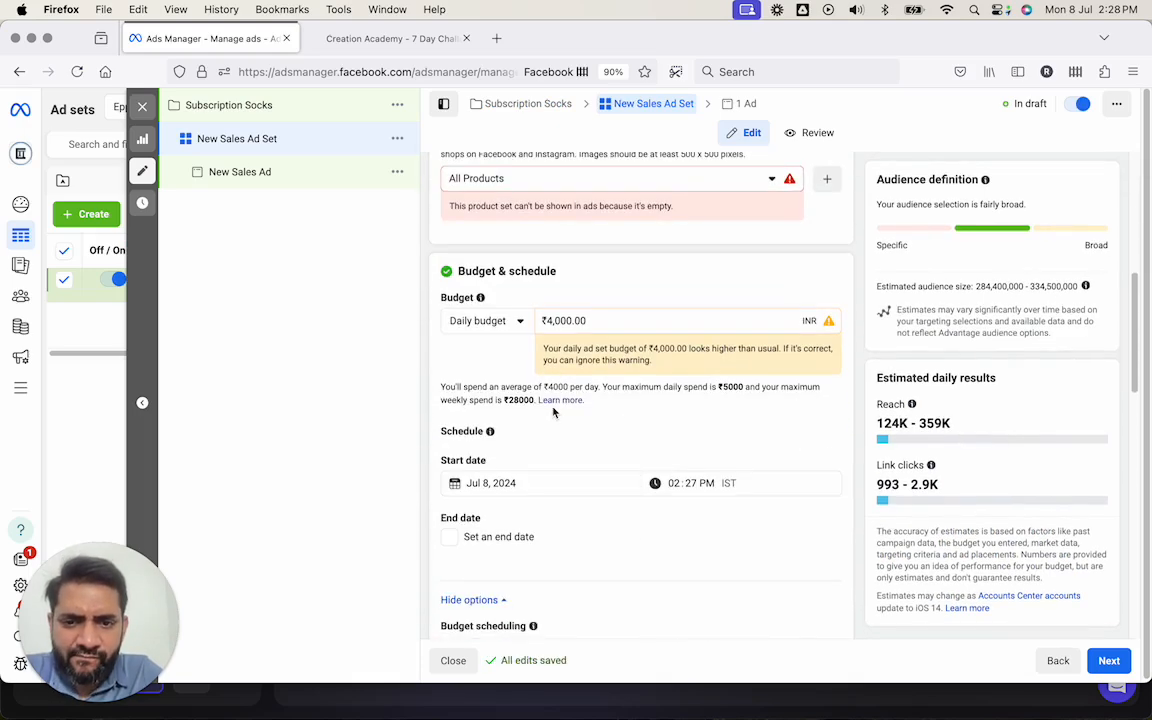
{"action": "triple_click", "coordinate": [598, 320]}
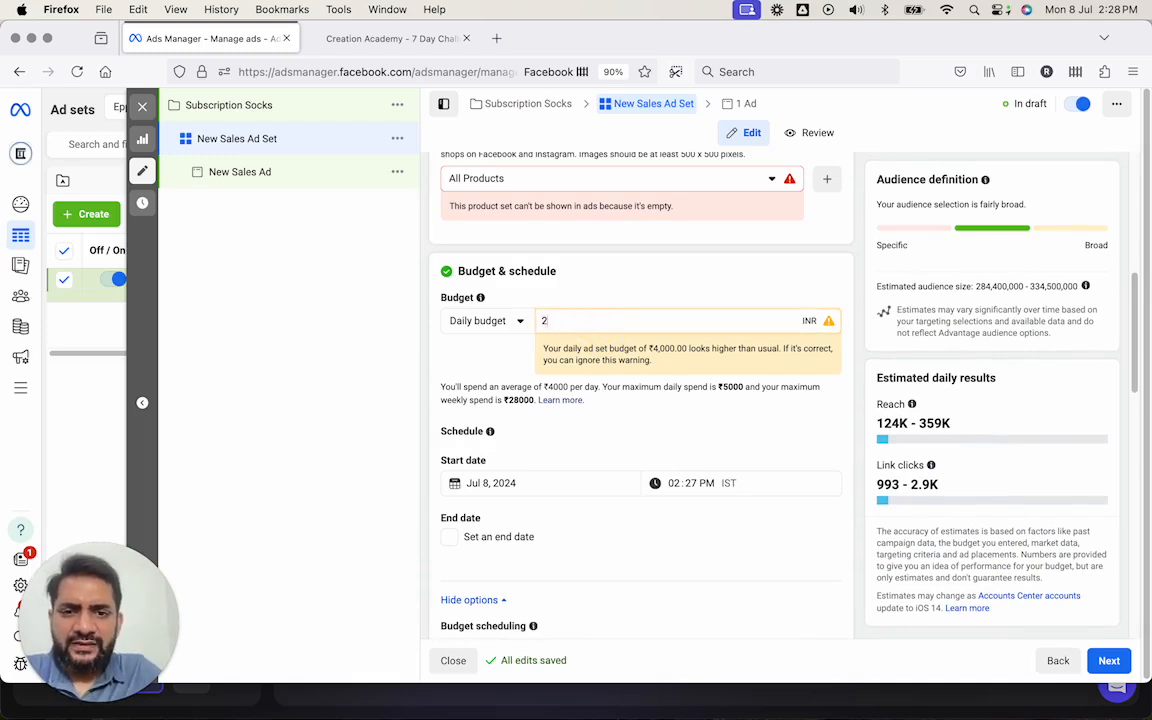
{"action": "key", "text": "Tab"}
{"action": "left_click", "coordinate": [579, 312]}
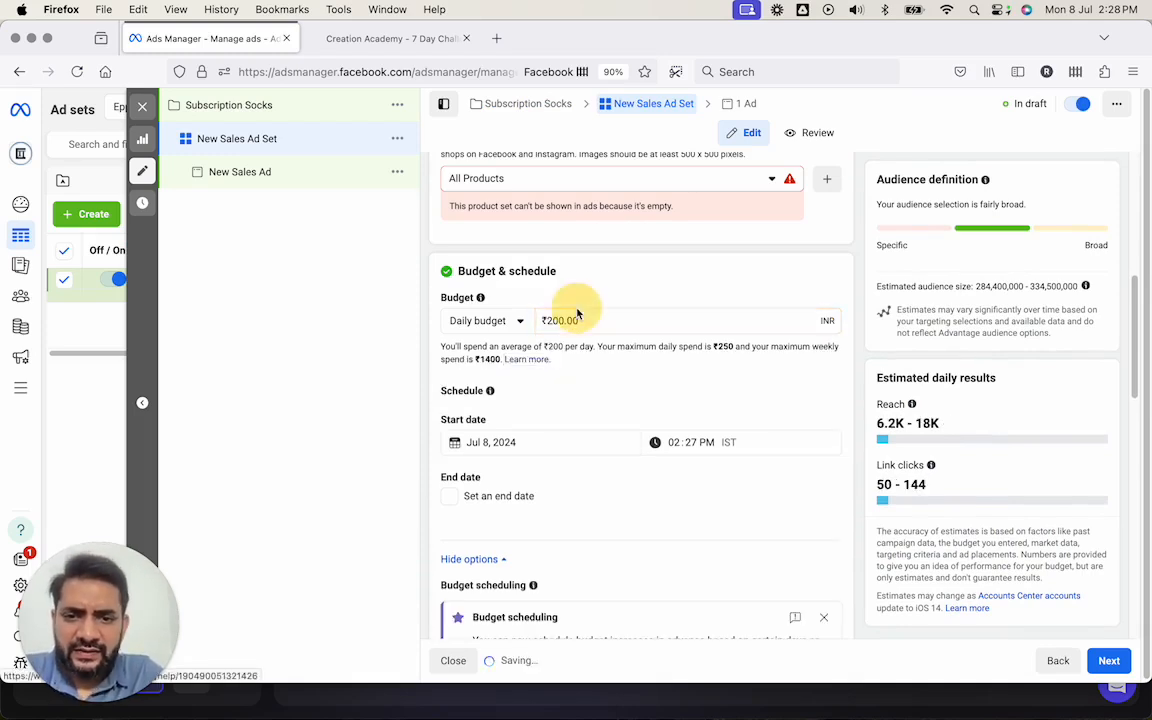
{"action": "scroll", "coordinate": [579, 312], "scroll_direction": "down", "scroll_amount": 5}
{"action": "left_click", "coordinate": [1119, 668]}
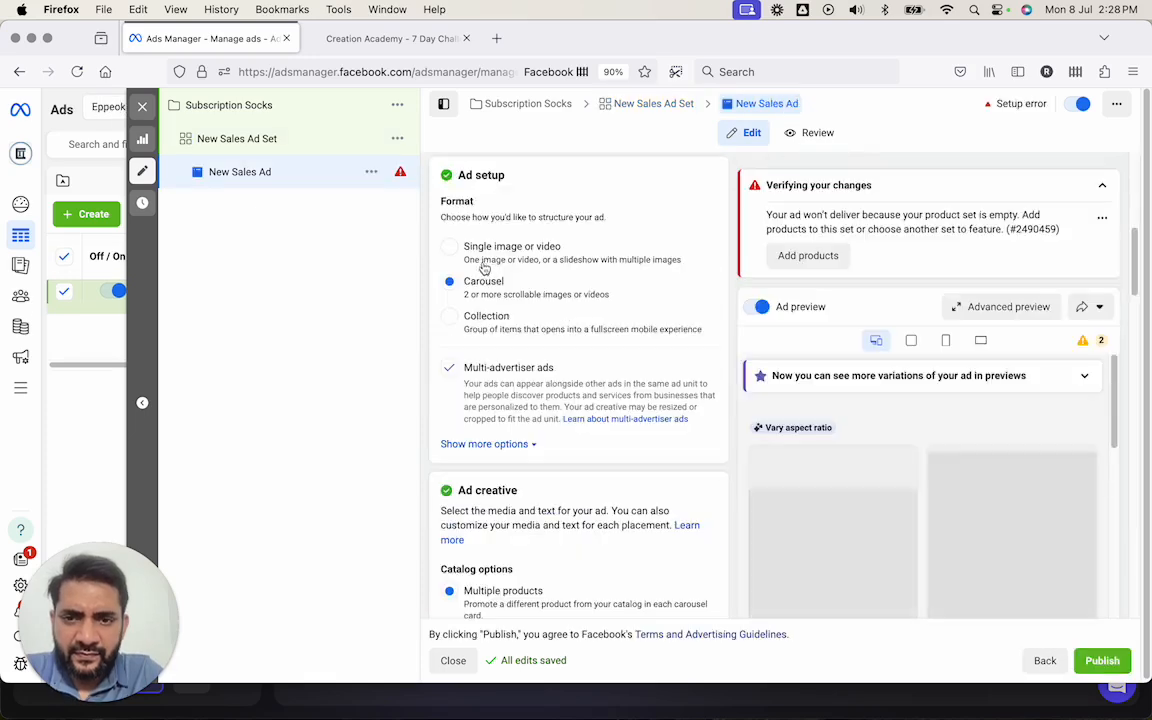
Set the ad format to Single image or video and choose a manual destination for the ad.
{"action": "scroll", "coordinate": [505, 320], "scroll_direction": "down", "scroll_amount": 3}
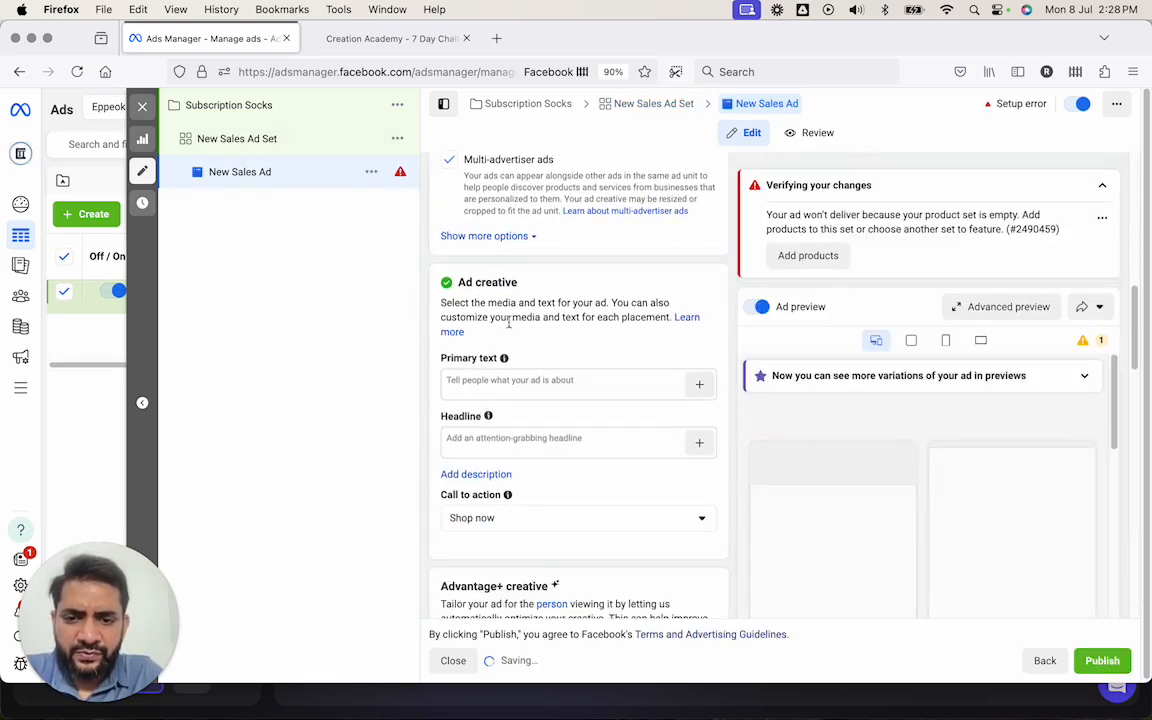
{"action": "left_click", "coordinate": [527, 383]}
{"action": "left_click", "coordinate": [486, 438]}
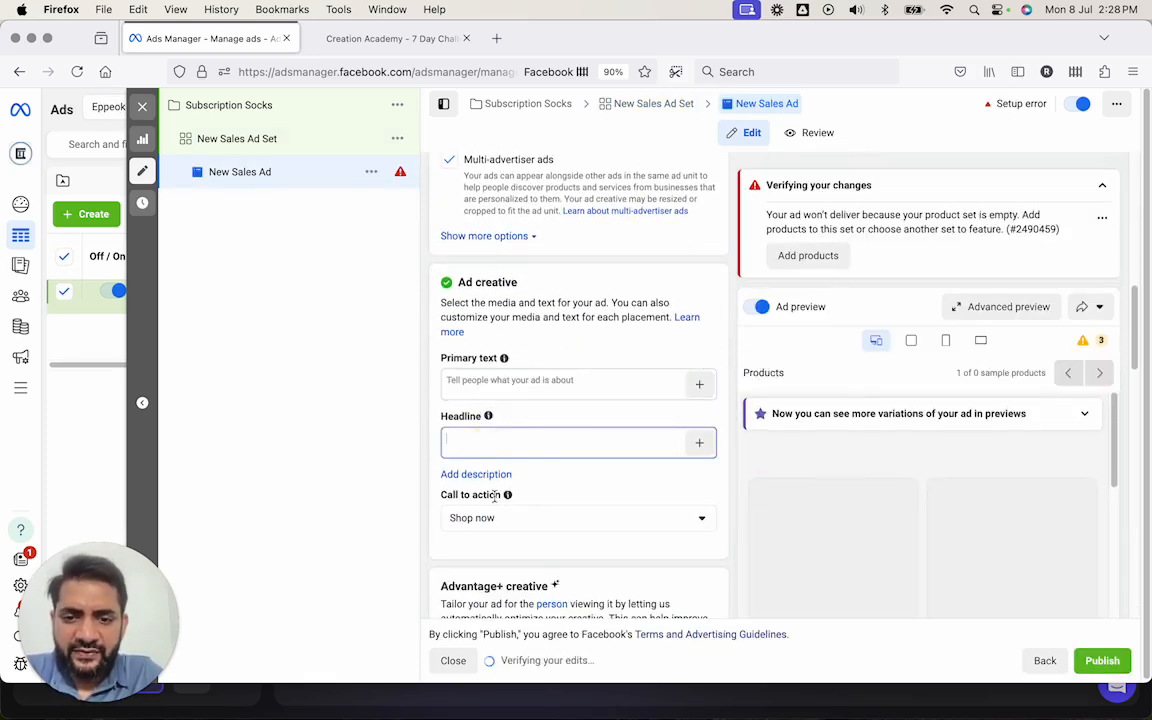
{"action": "scroll", "coordinate": [480, 480], "scroll_direction": "down", "scroll_amount": 8}
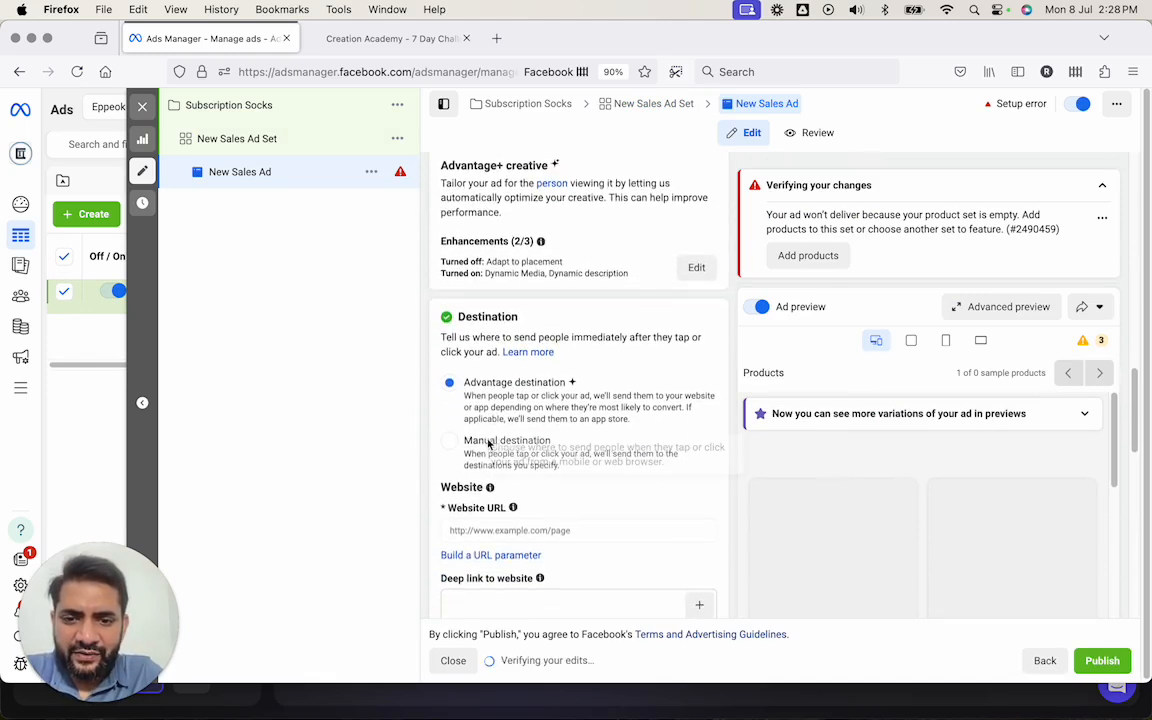
{"action": "left_click", "coordinate": [484, 441]}
{"action": "scroll", "coordinate": [476, 425], "scroll_direction": "down", "scroll_amount": 2}
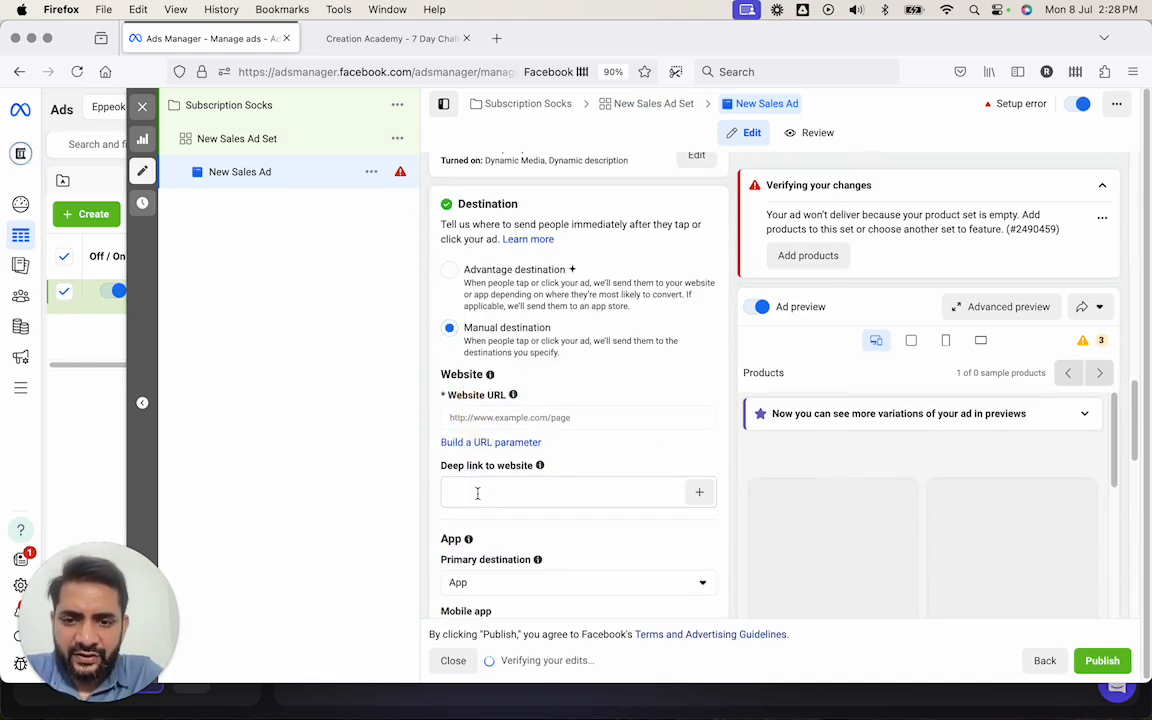
Set the app's primary destination to Website and enable website events tracking for the ad.
{"action": "scroll", "coordinate": [476, 491], "scroll_direction": "down", "scroll_amount": 4}
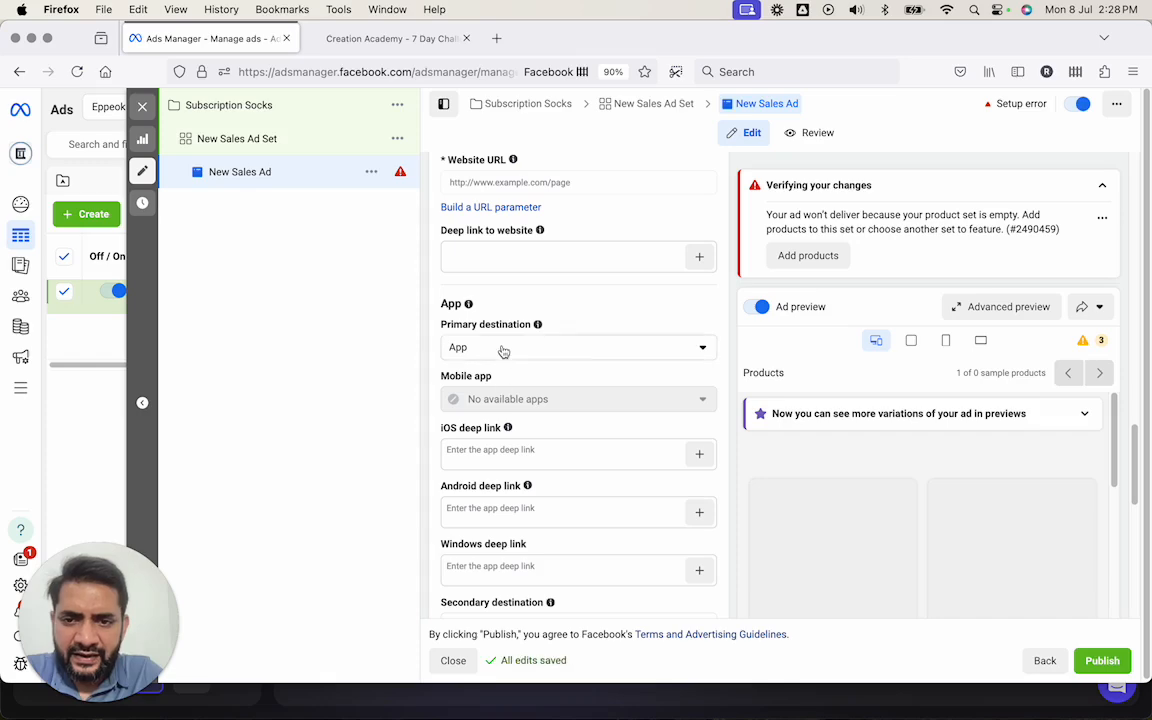
{"action": "left_click", "coordinate": [495, 348]}
{"action": "left_click", "coordinate": [490, 381]}
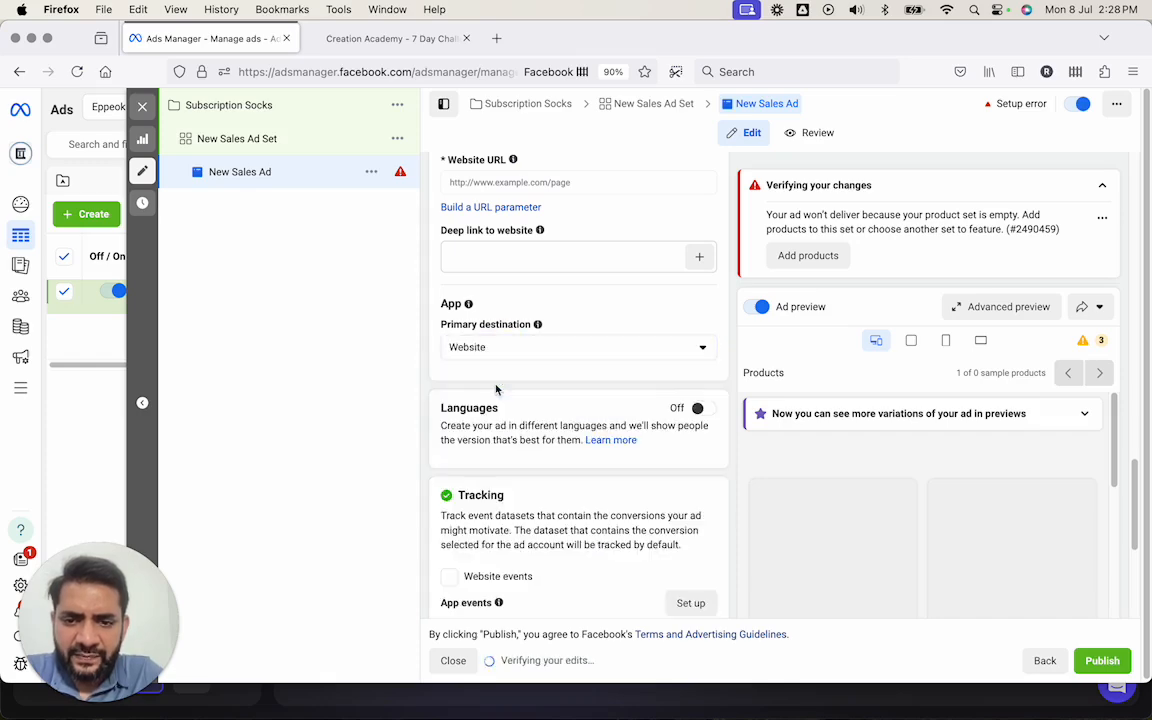
{"action": "scroll", "coordinate": [496, 390], "scroll_direction": "down", "scroll_amount": 5}
{"action": "left_click", "coordinate": [450, 301]}
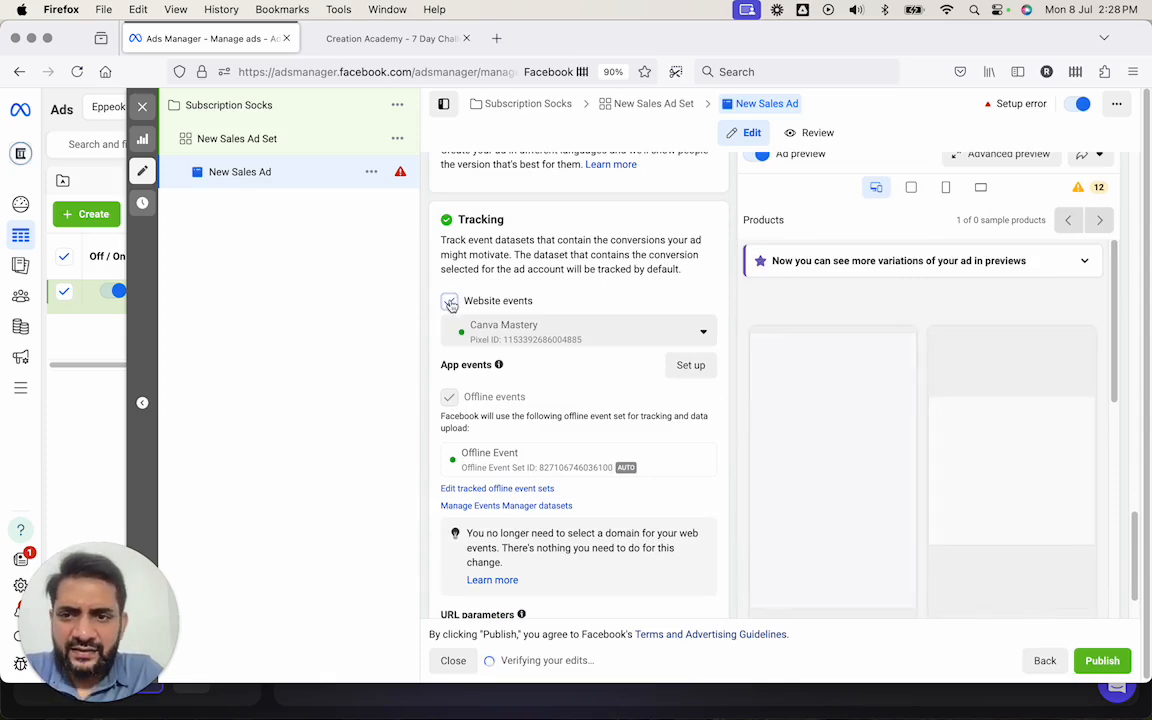
Copy the Option 1 headline "Kids Love These Fun Socks!" from ChatGPT in Chrome into the ad's headline in Firefox.
{"action": "scroll", "coordinate": [450, 305], "scroll_direction": "up", "scroll_amount": 12}
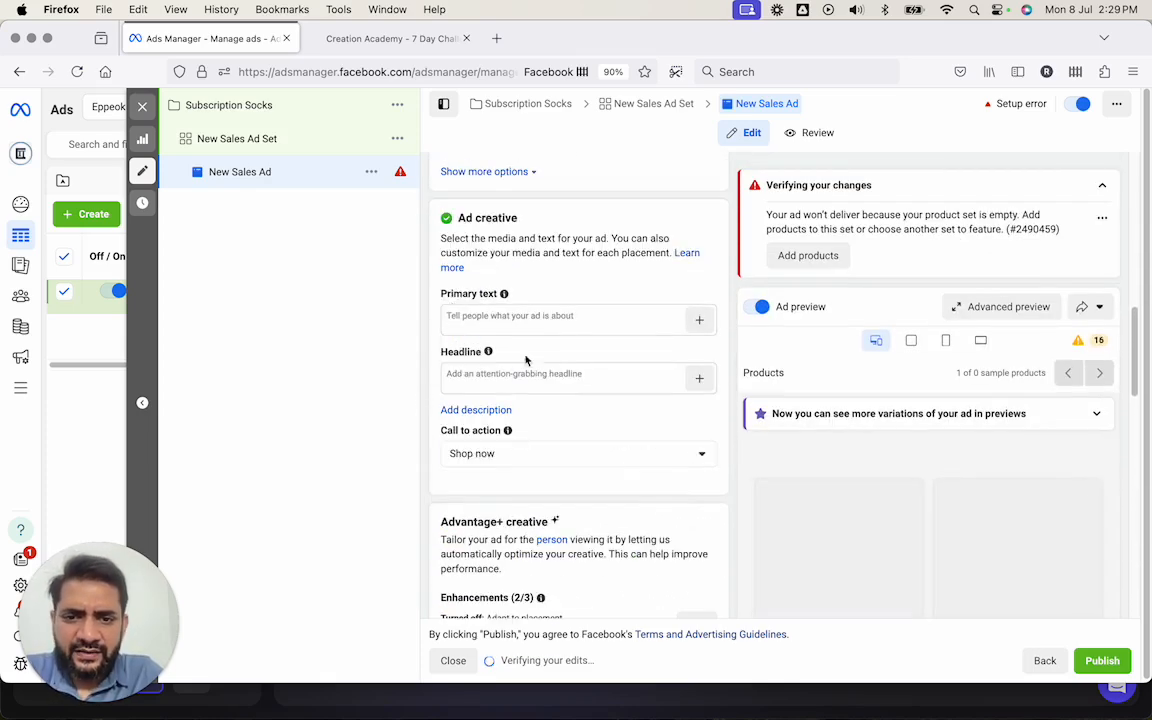
{"action": "left_click", "coordinate": [501, 325]}
{"action": "key", "text": "super+Tab"}
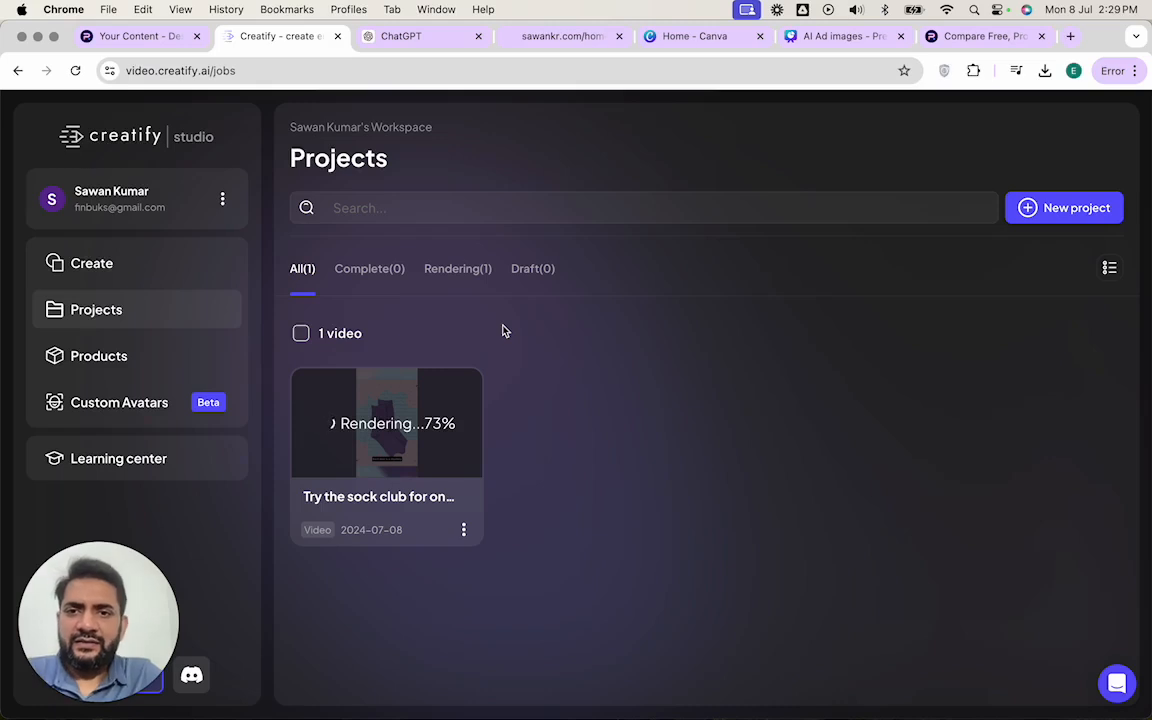
{"action": "key", "text": "ctrl+Tab"}
{"action": "left_click_drag", "start_coordinate": [391, 392], "coordinate": [508, 400]}
{"action": "left_click", "coordinate": [506, 401]}
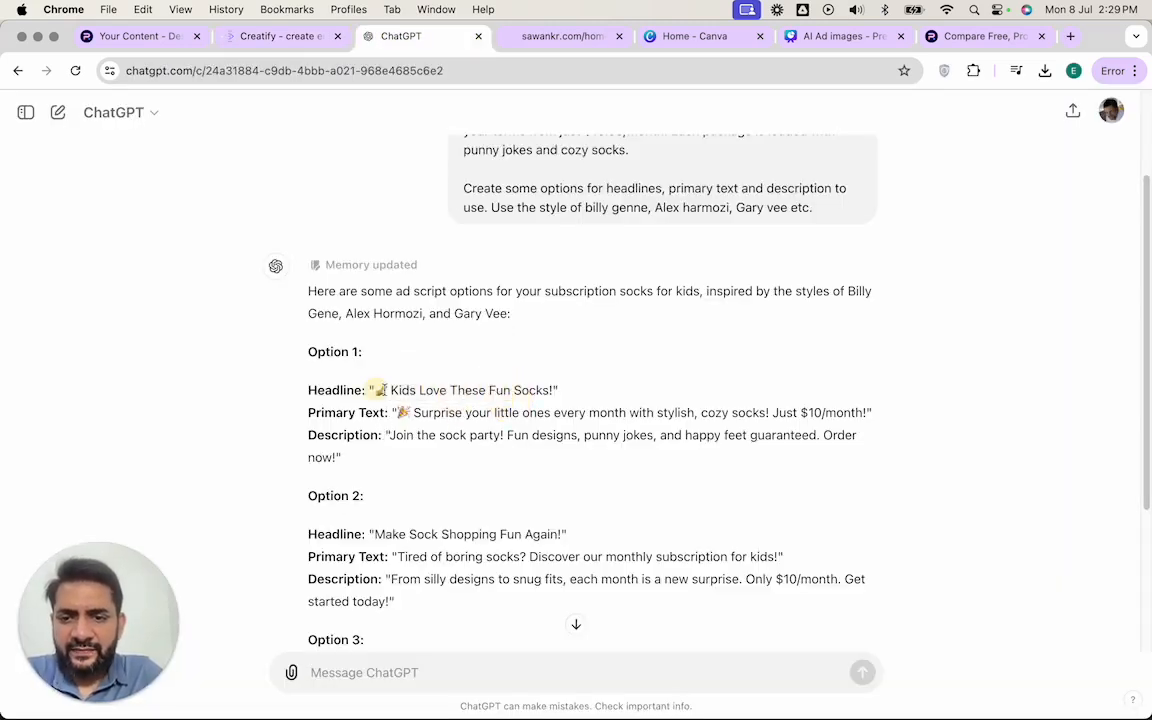
{"action": "left_click_drag", "start_coordinate": [372, 391], "coordinate": [549, 390]}
{"action": "key", "text": "super+c"}
{"action": "key", "text": "super+Tab"}
{"action": "left_click", "coordinate": [525, 374]}
{"action": "key", "text": "super+v"}
Add a feed link description and fill it and the primary text with ChatGPT's Option 1 description and primary text.
{"action": "left_click", "coordinate": [489, 410]}
{"action": "left_click", "coordinate": [481, 432]}
{"action": "key", "text": "super+Tab"}
{"action": "left_click_drag", "start_coordinate": [389, 435], "coordinate": [341, 457]}
{"action": "key", "text": "super+c"}
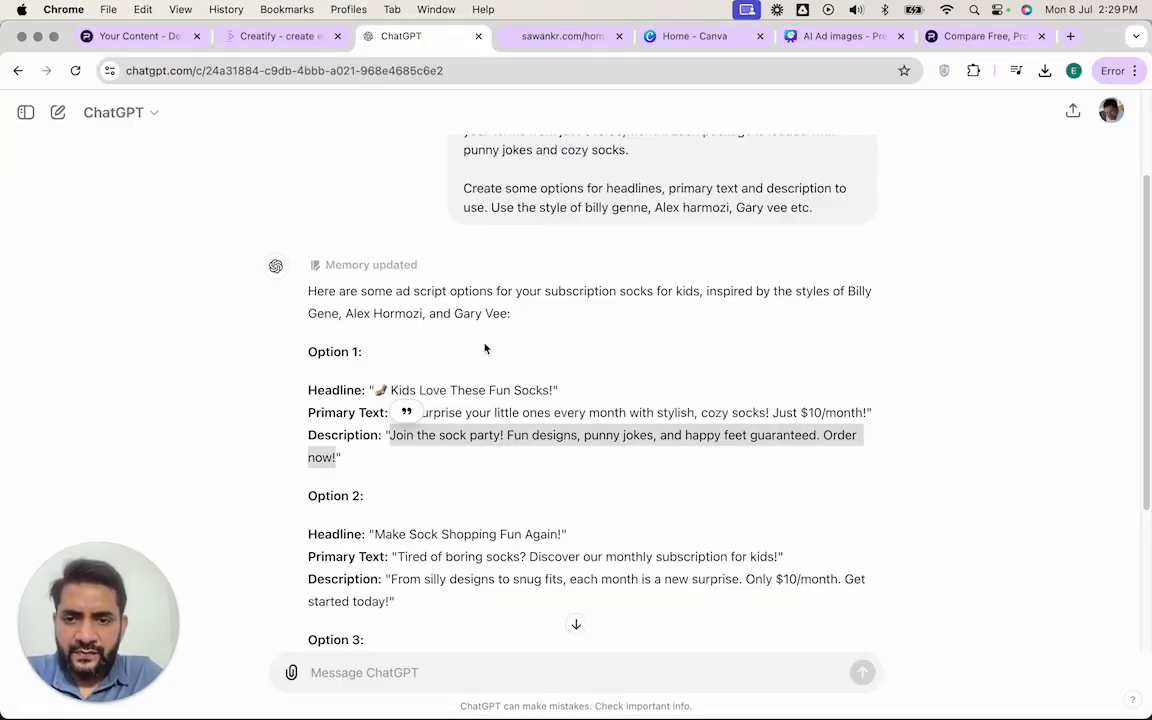
{"action": "left_click", "coordinate": [415, 413]}
{"action": "key", "text": "super+Tab"}
{"action": "key", "text": "super+v"}
{"action": "scroll", "coordinate": [600, 440], "scroll_direction": "down", "scroll_amount": 1}
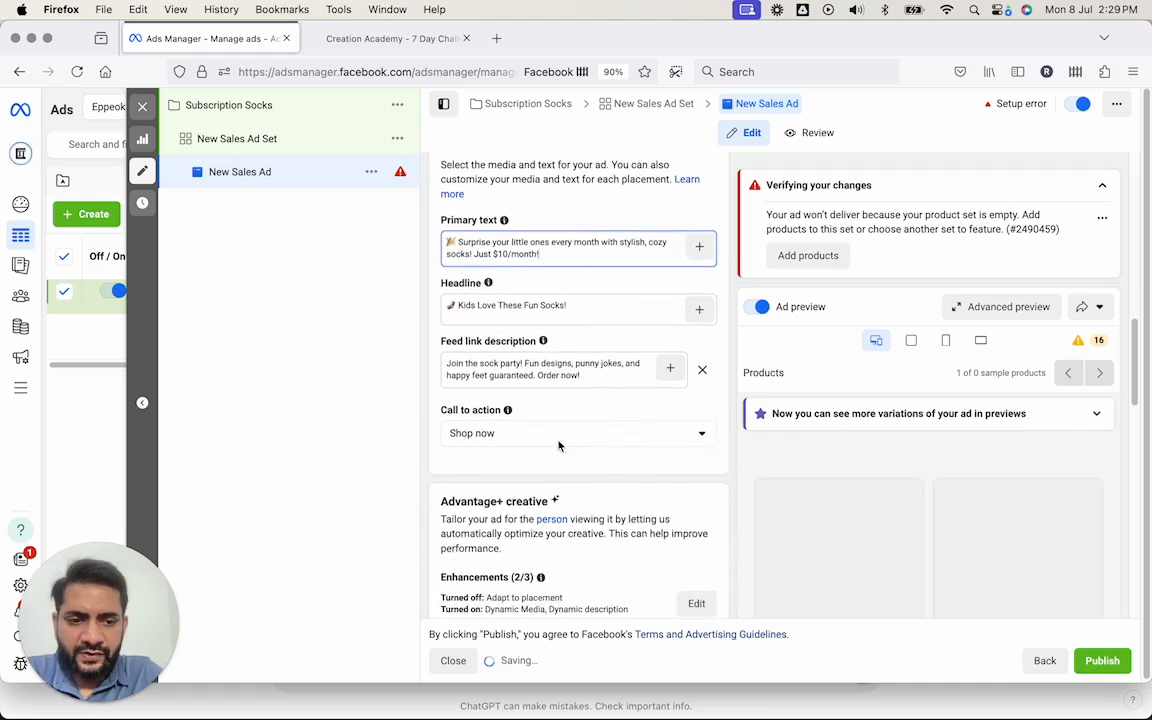
Review the ad's identity, format, creative, destination and tracking sections for a place to add media.
{"action": "scroll", "coordinate": [620, 440], "scroll_direction": "up", "scroll_amount": 3}
{"action": "scroll", "coordinate": [571, 381], "scroll_direction": "up", "scroll_amount": 5}
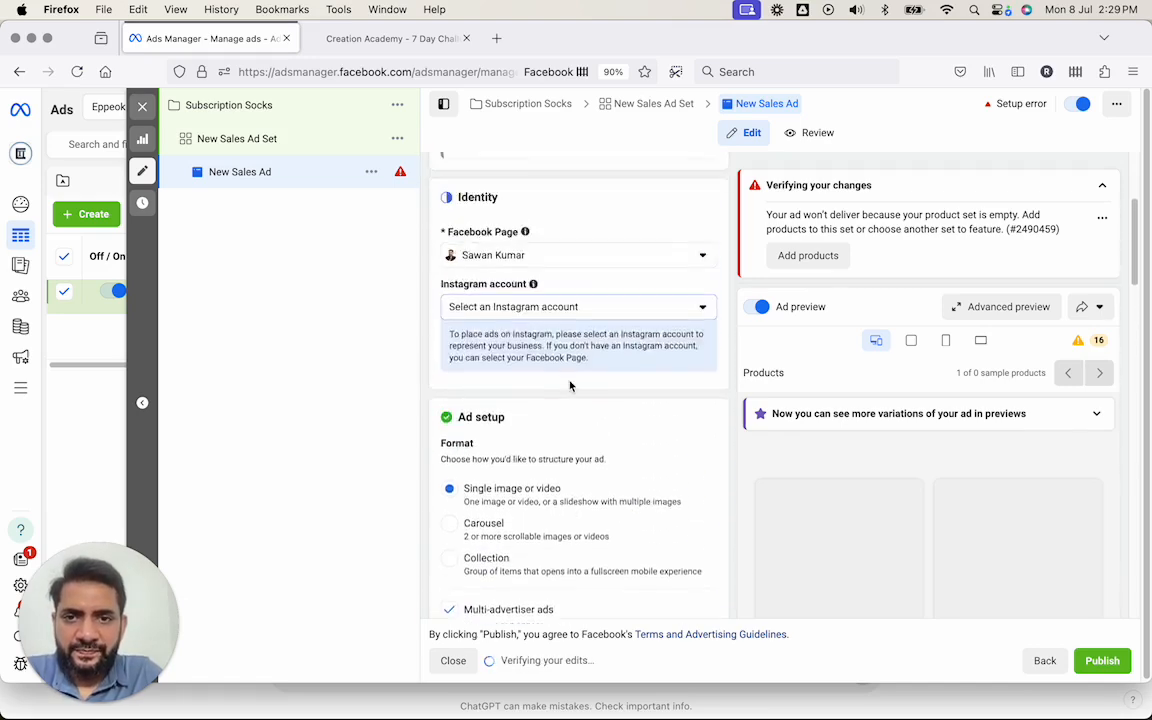
{"action": "scroll", "coordinate": [571, 381], "scroll_direction": "down", "scroll_amount": 2}
{"action": "scroll", "coordinate": [551, 380], "scroll_direction": "up", "scroll_amount": 2}
{"action": "scroll", "coordinate": [551, 380], "scroll_direction": "up", "scroll_amount": 2}
{"action": "scroll", "coordinate": [551, 380], "scroll_direction": "down", "scroll_amount": 5}
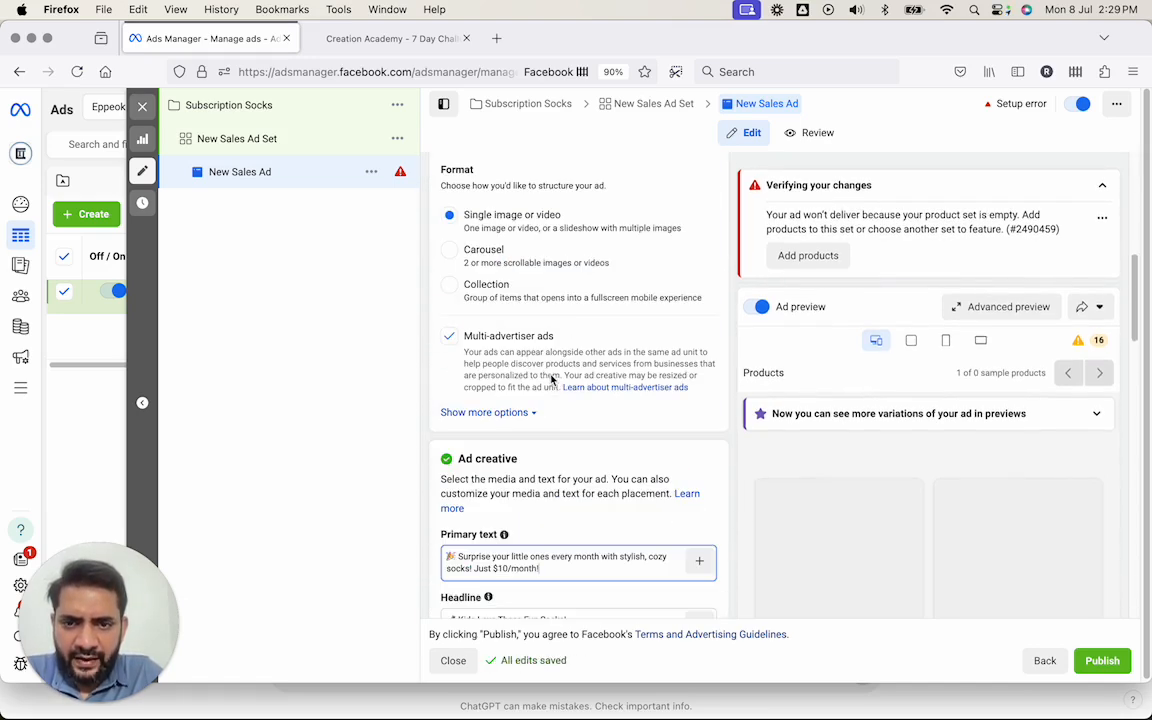
{"action": "scroll", "coordinate": [556, 416], "scroll_direction": "down", "scroll_amount": 1}
{"action": "scroll", "coordinate": [556, 416], "scroll_direction": "up", "scroll_amount": 2}
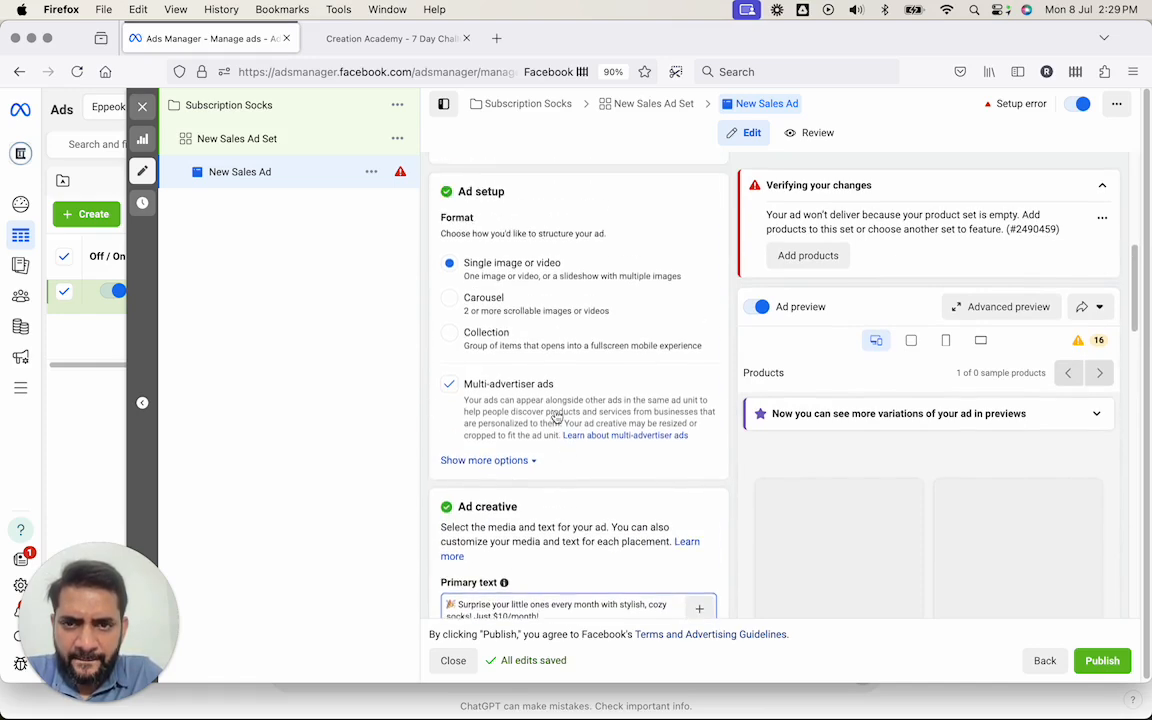
{"action": "scroll", "coordinate": [556, 416], "scroll_direction": "down", "scroll_amount": 8}
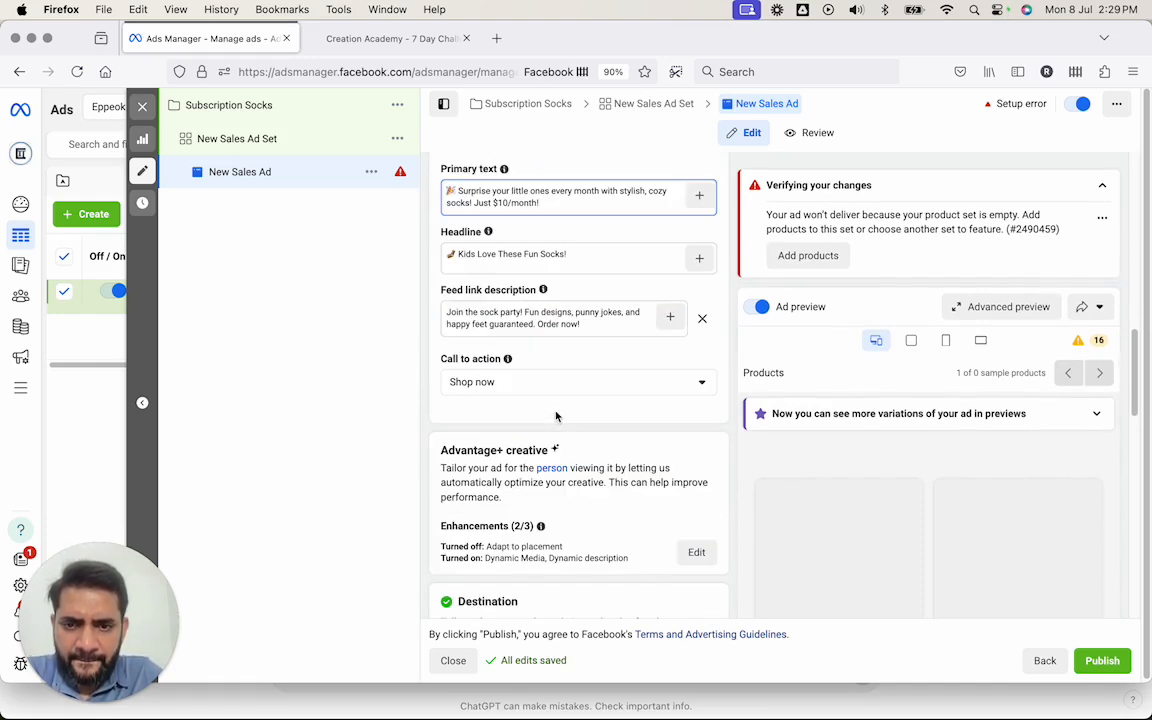
{"action": "scroll", "coordinate": [556, 416], "scroll_direction": "down", "scroll_amount": 8}
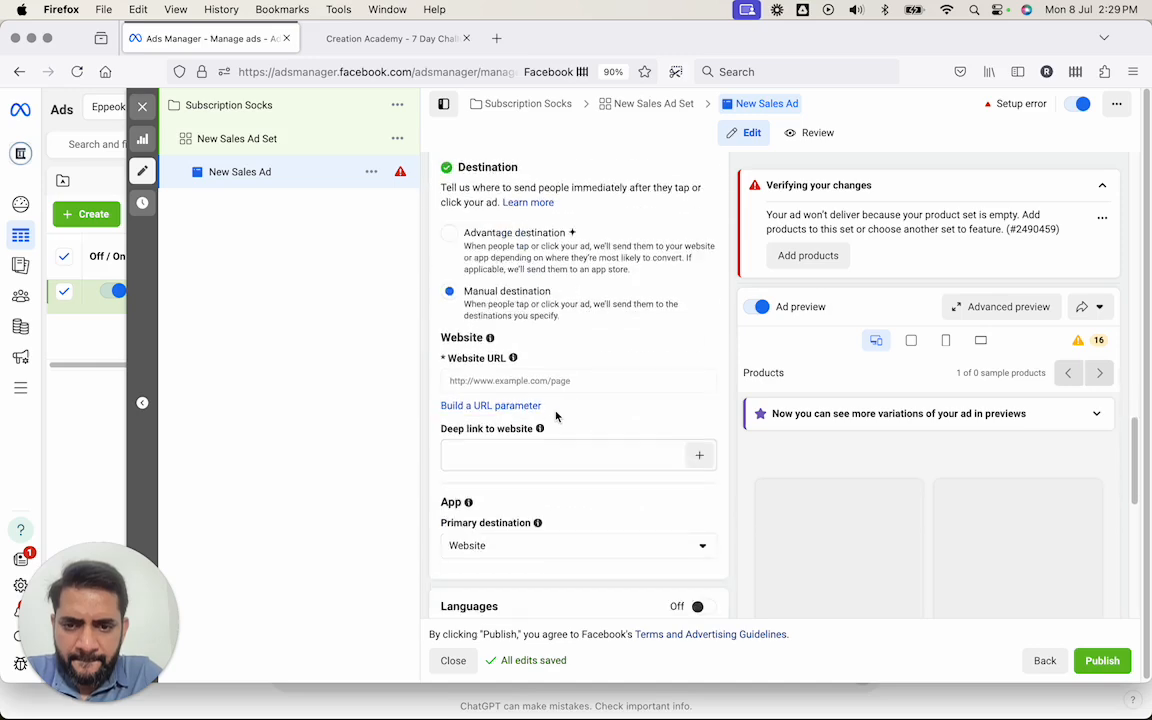
{"action": "scroll", "coordinate": [556, 416], "scroll_direction": "down", "scroll_amount": 7}
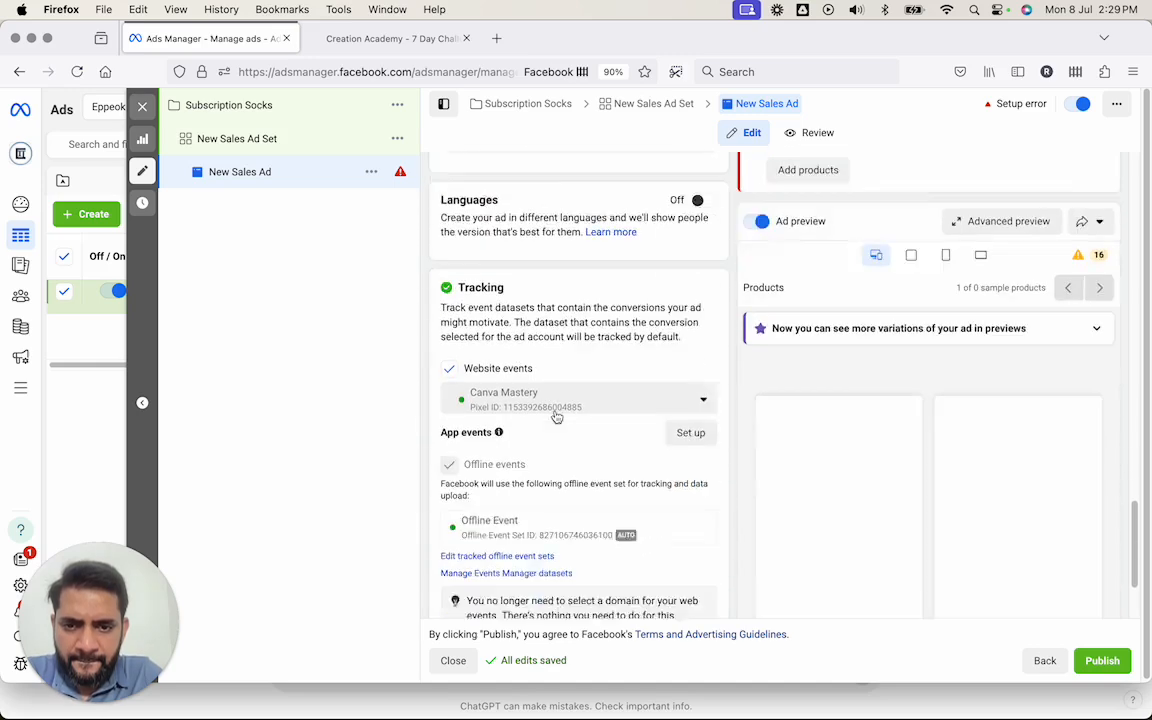
Open the Subscription Socks campaign settings and turn off the use of a catalog.
{"action": "scroll", "coordinate": [556, 416], "scroll_direction": "up", "scroll_amount": 6}
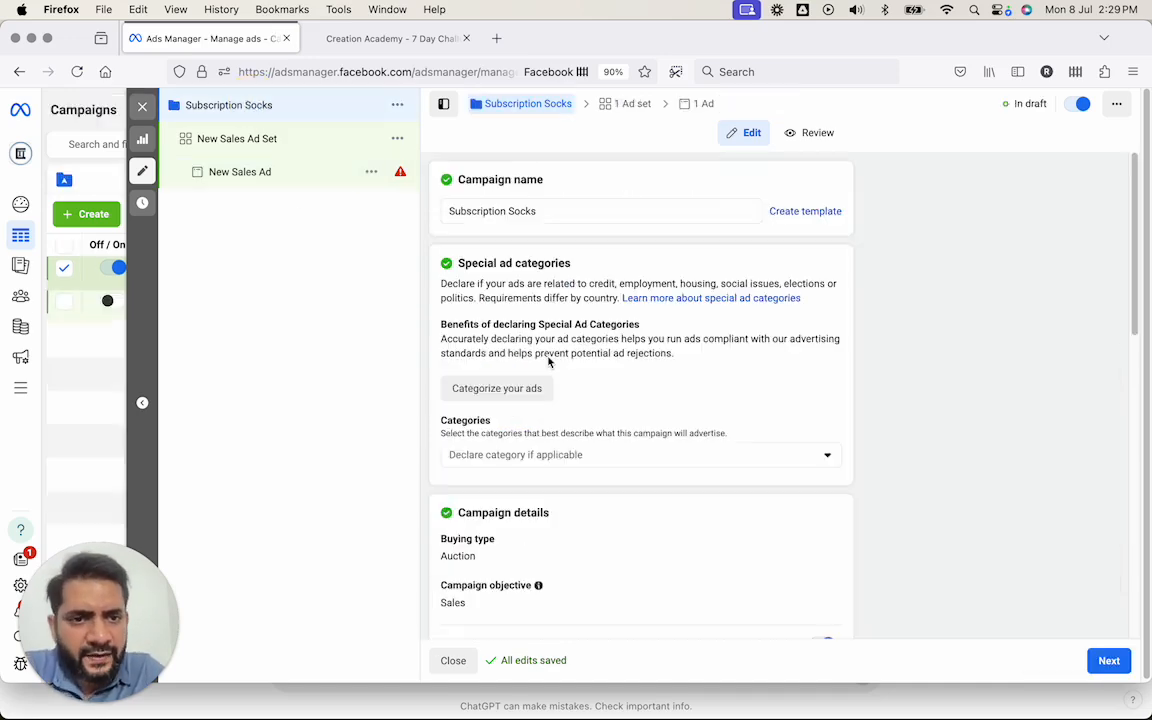
{"action": "scroll", "coordinate": [580, 400], "scroll_direction": "down", "scroll_amount": 4}
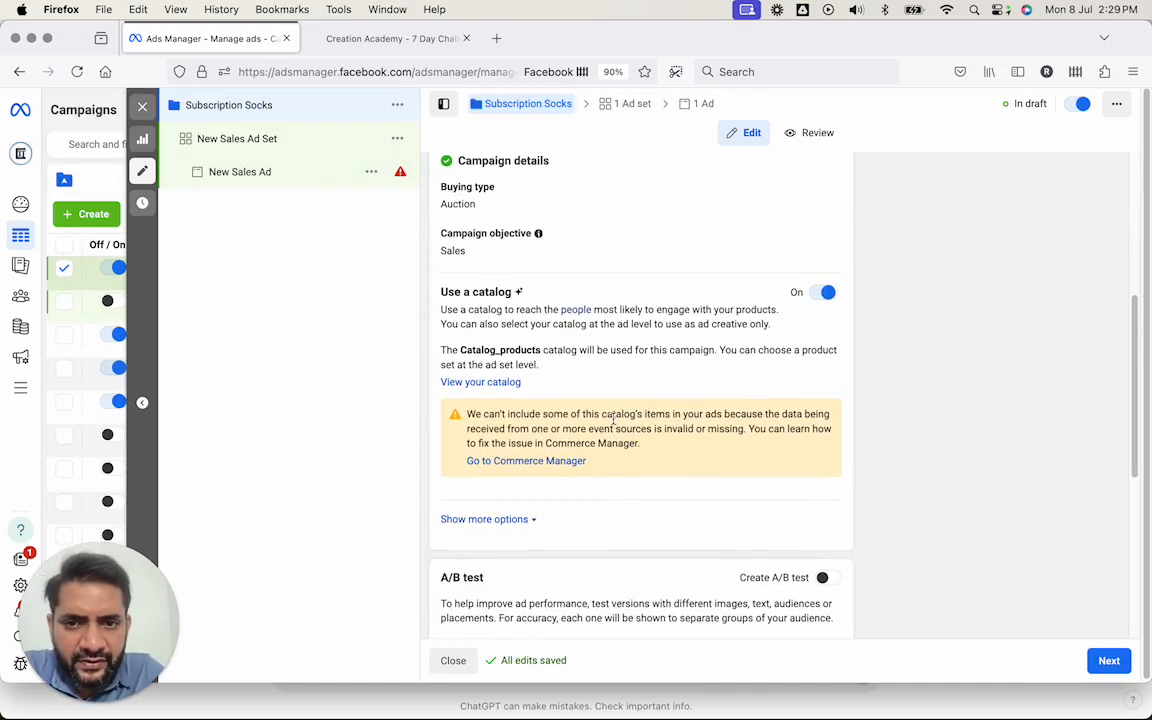
{"action": "left_click", "coordinate": [825, 292]}
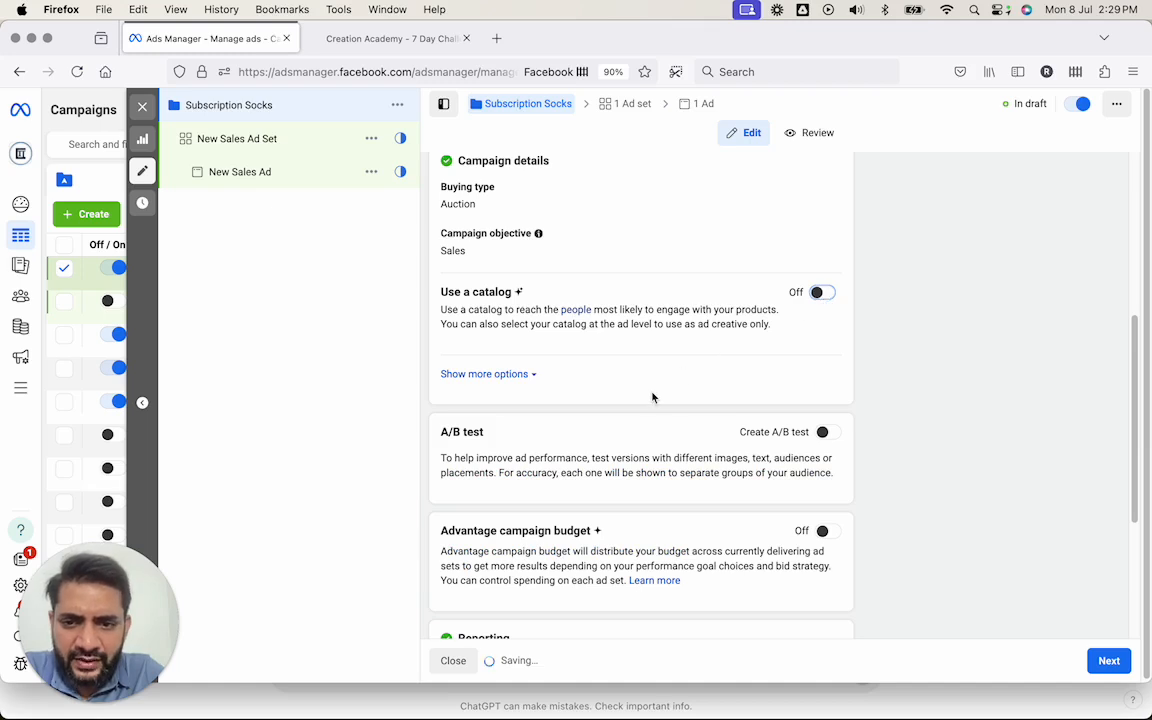
Return to New Sales Ad and select the available Instagram account for its identity.
{"action": "left_click", "coordinate": [240, 172]}
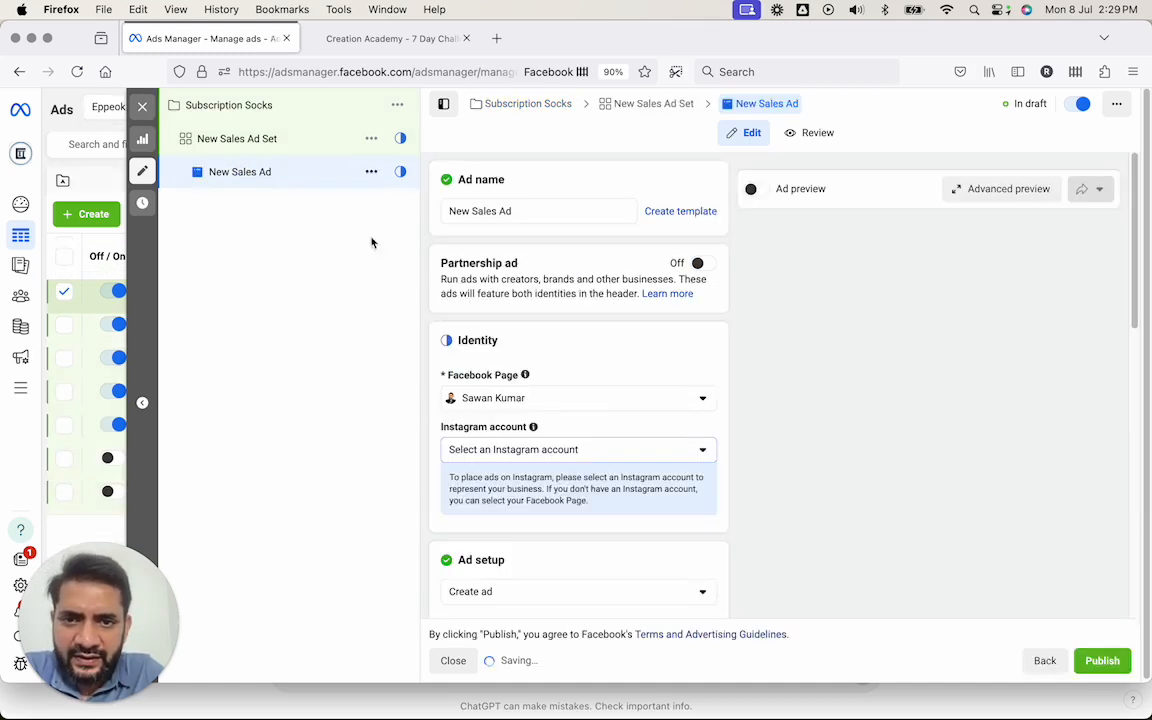
{"action": "scroll", "coordinate": [505, 335], "scroll_direction": "down", "scroll_amount": 3}
{"action": "left_click", "coordinate": [514, 316]}
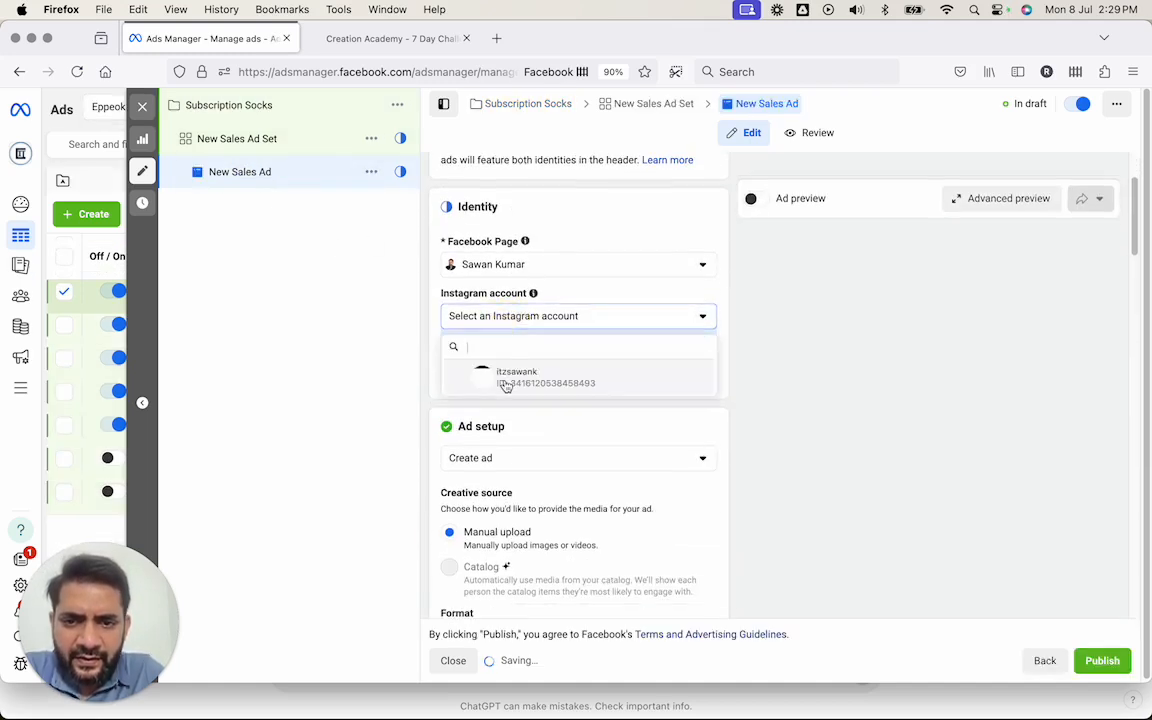
{"action": "left_click", "coordinate": [506, 374]}
Upload 1-Photoroom (2).jpg, 1-Photoroom (1).jpg and 1-Photoroom.jpg from Downloads as image media for the ad creative.
{"action": "scroll", "coordinate": [516, 395], "scroll_direction": "down", "scroll_amount": 10}
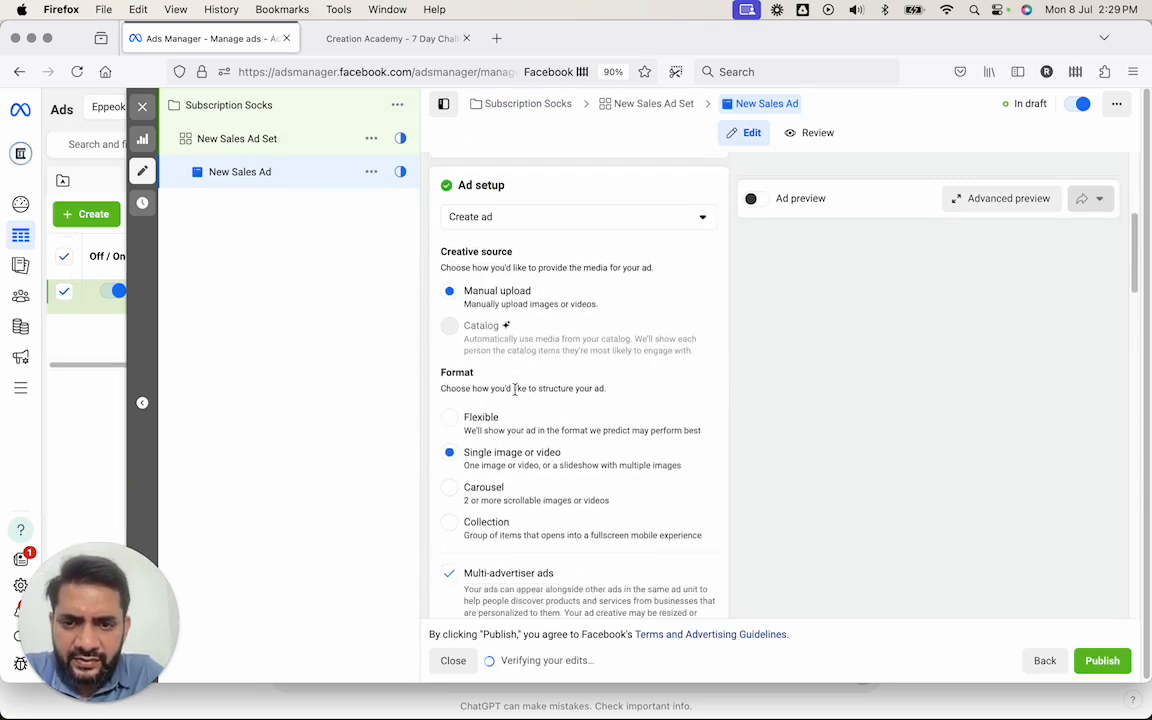
{"action": "scroll", "coordinate": [506, 366], "scroll_direction": "down", "scroll_amount": 3}
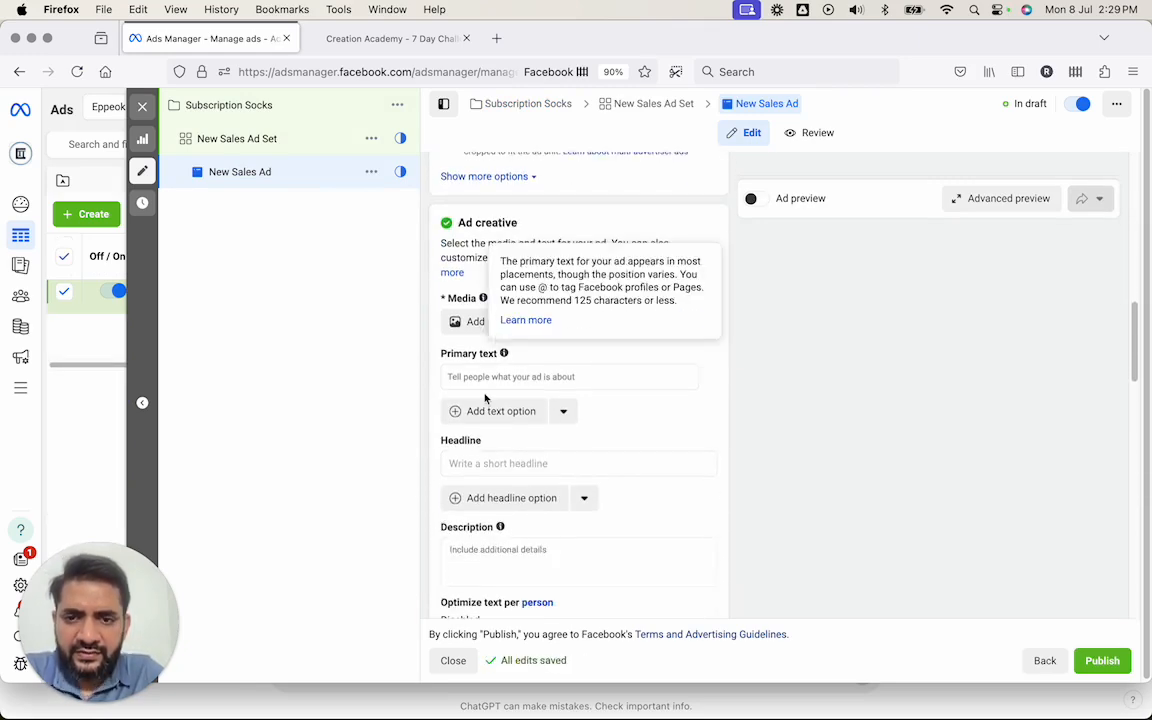
{"action": "left_click", "coordinate": [482, 330]}
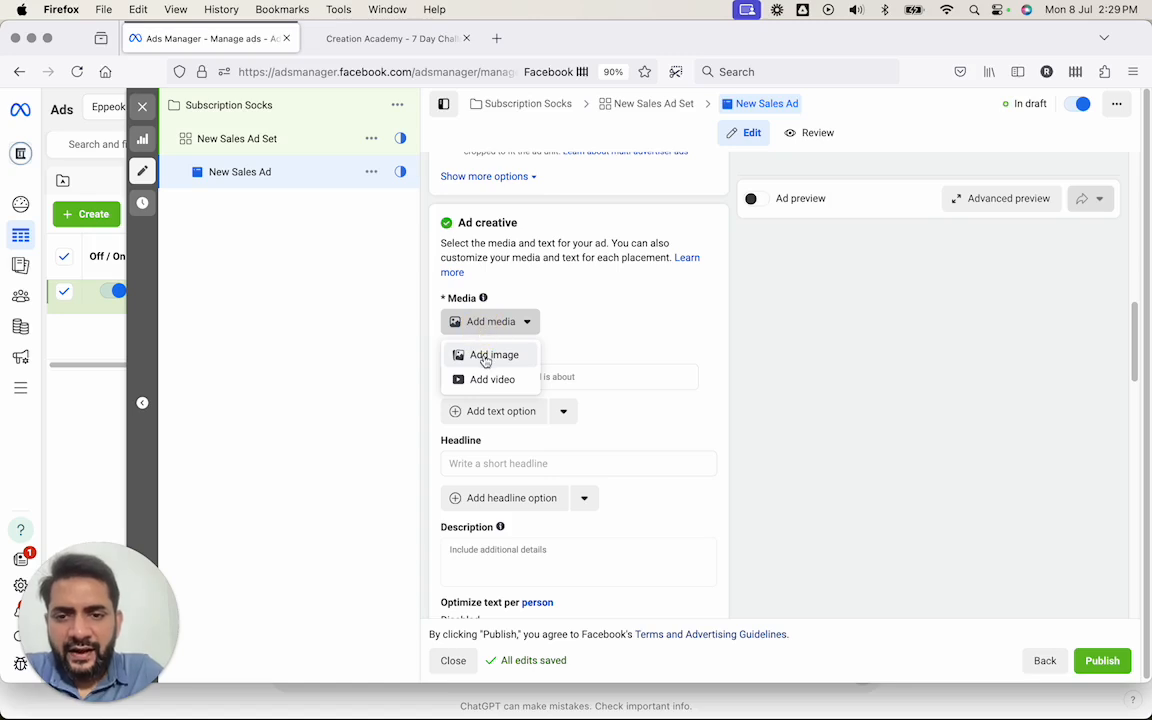
{"action": "left_click", "coordinate": [486, 358]}
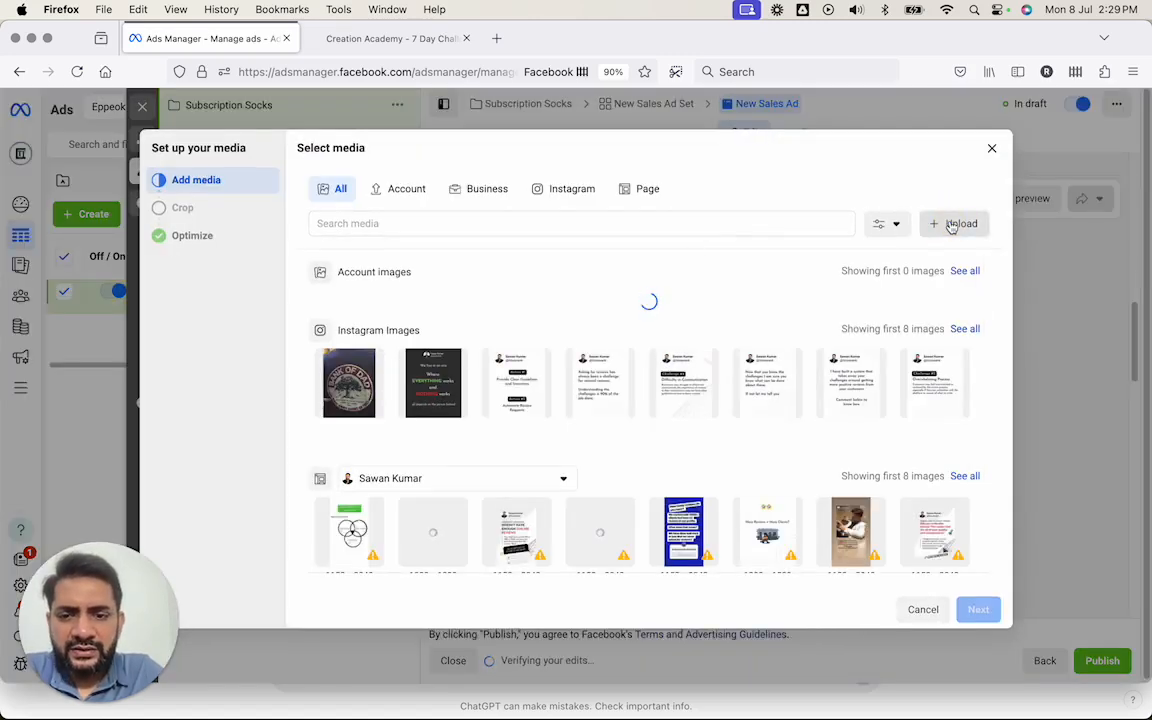
{"action": "left_click", "coordinate": [620, 132]}
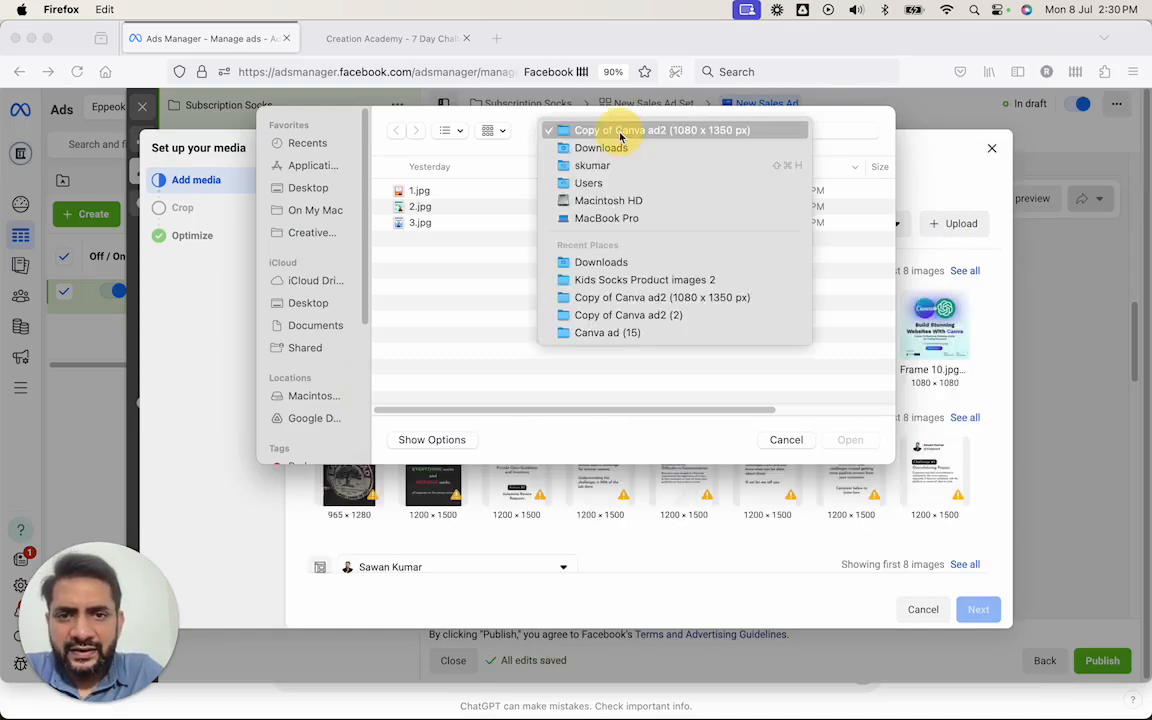
{"action": "left_click", "coordinate": [596, 148]}
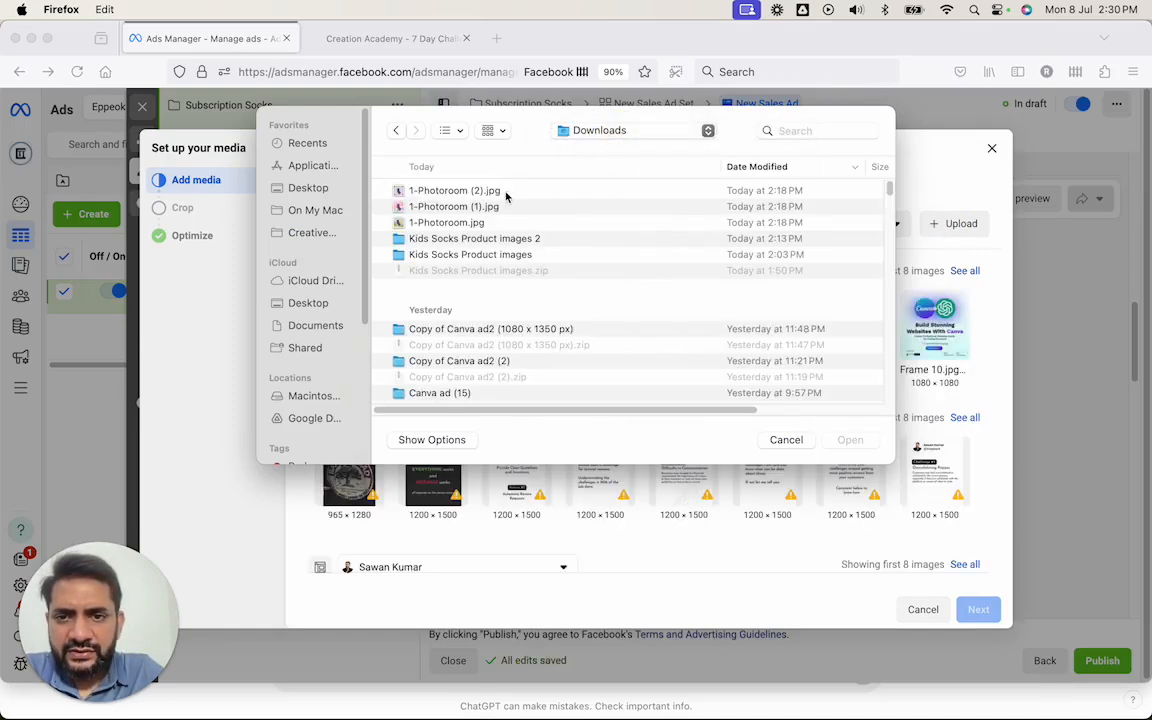
{"action": "left_click", "coordinate": [505, 192]}
{"action": "key", "text": "shift+Down"}
{"action": "key", "text": "shift+Down"}
{"action": "key", "text": "Return"}
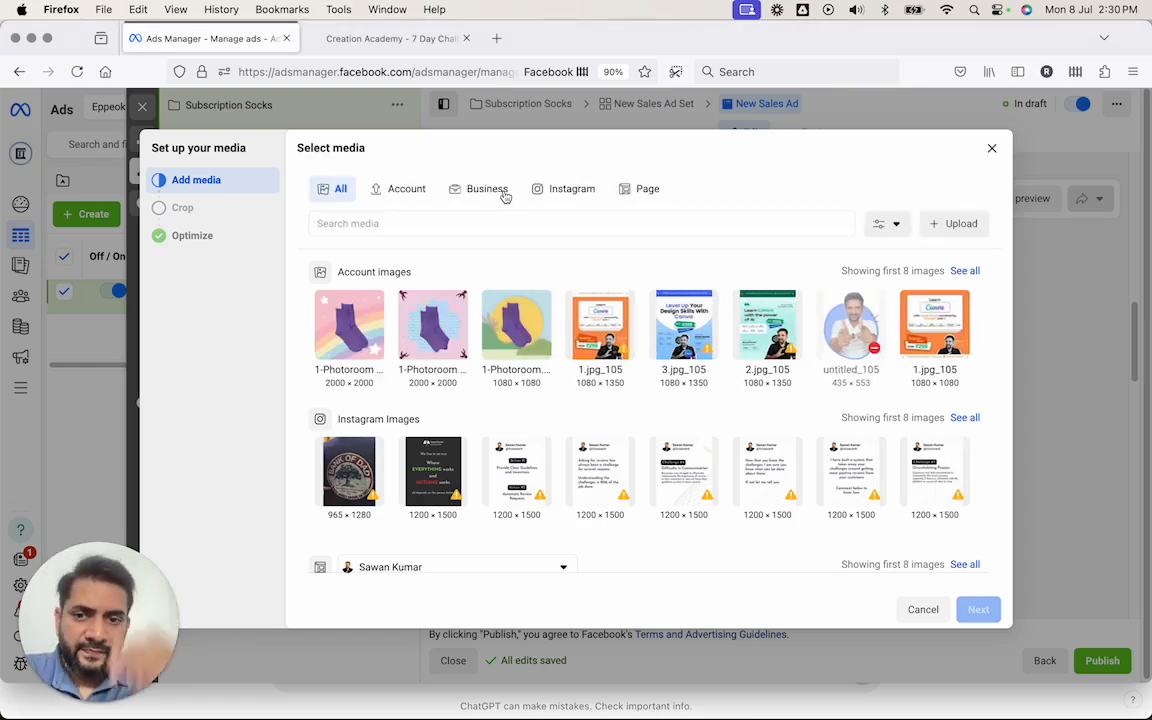
Add the rainbow-background sock image as the ad media, keeping the 9:16 crop for Stories and Reels.
{"action": "left_click", "coordinate": [318, 300]}
{"action": "left_click", "coordinate": [977, 609]}
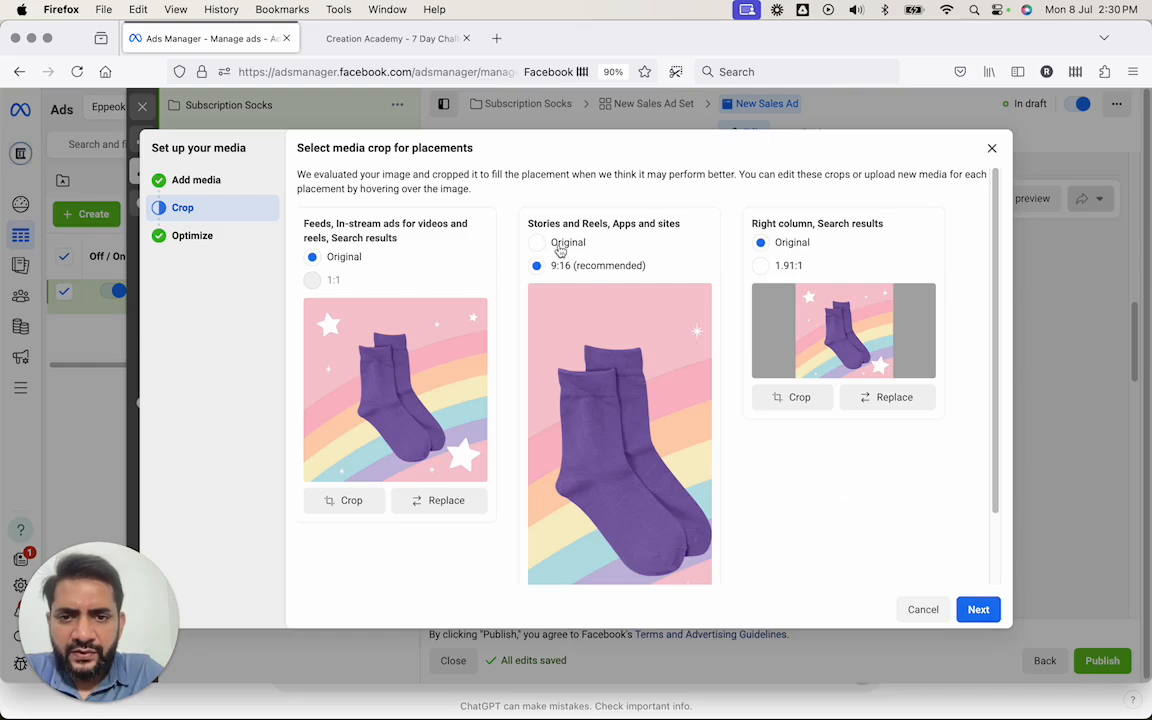
{"action": "left_click", "coordinate": [560, 248]}
{"action": "left_click", "coordinate": [538, 357]}
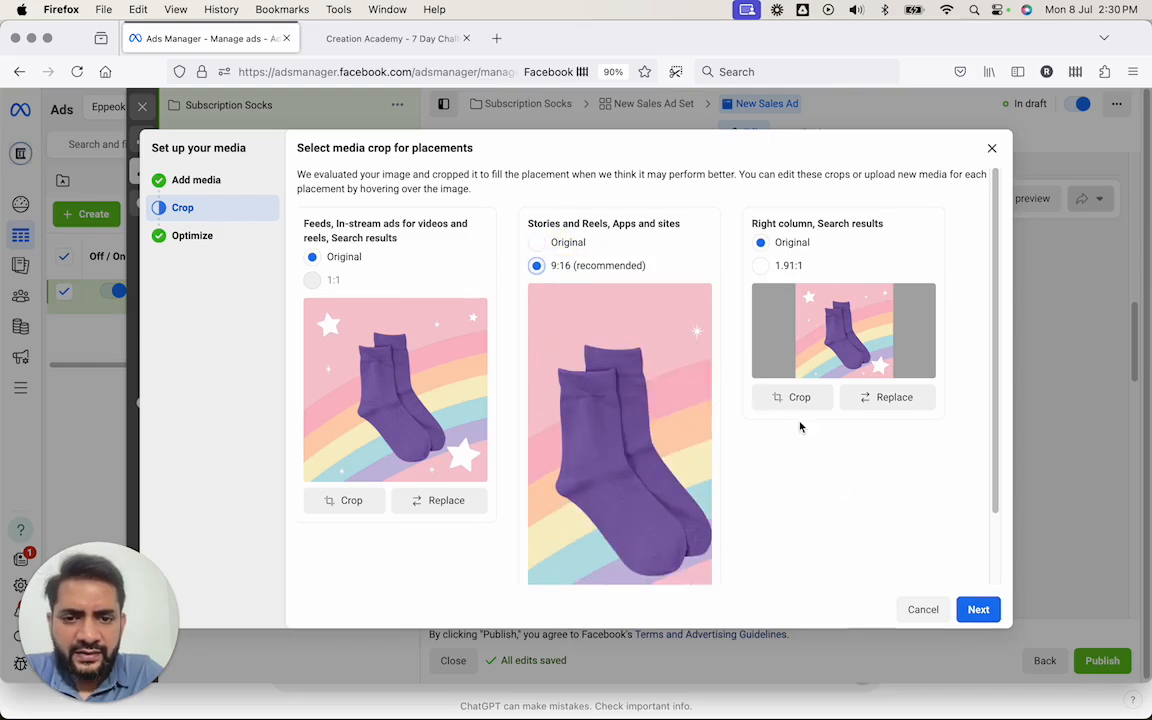
{"action": "left_click", "coordinate": [975, 609]}
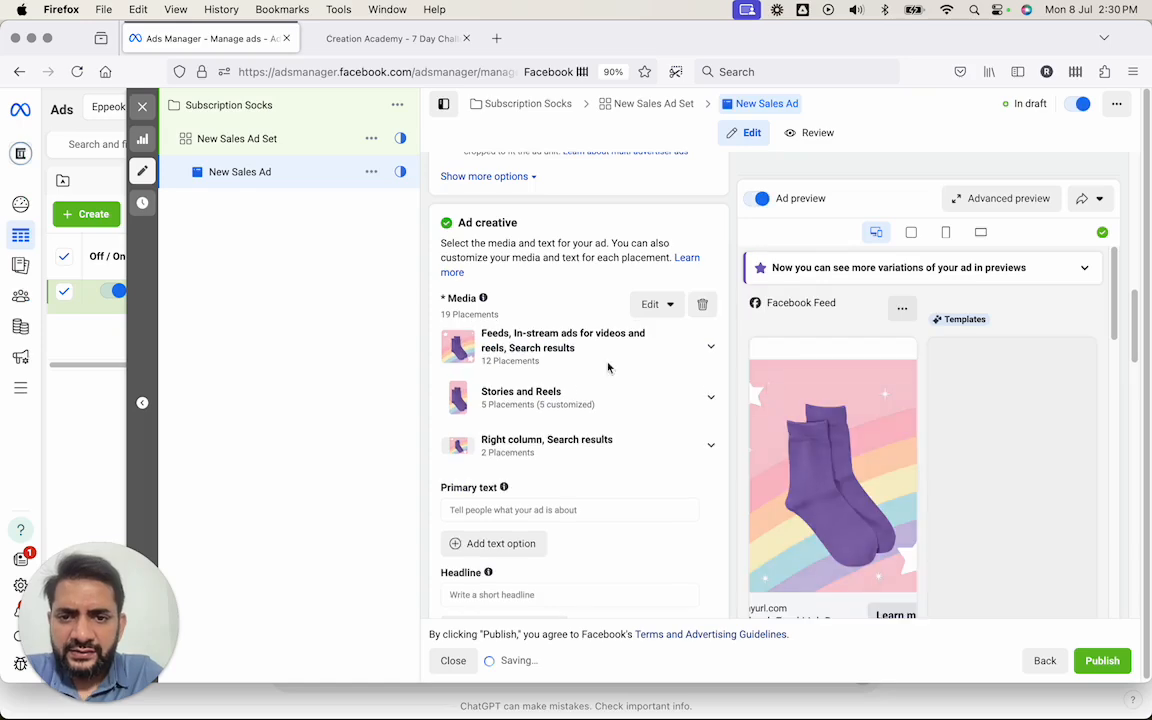
Copy ChatGPT's Option 1 primary text, "🎉 Surprise your little ones every month with stylish, cozy socks! Just $10/month!", into the ad's primary text.
{"action": "scroll", "coordinate": [582, 379], "scroll_direction": "down", "scroll_amount": 2}
{"action": "left_click", "coordinate": [533, 386]}
{"action": "key", "text": "super+Tab"}
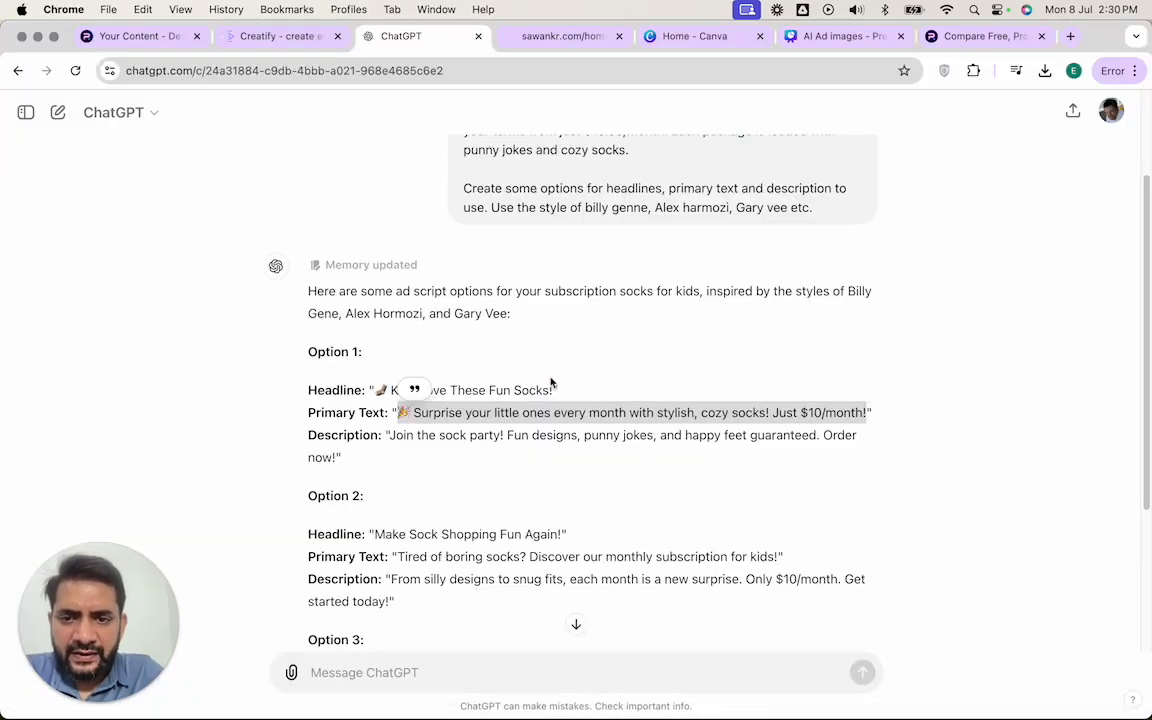
{"action": "key", "text": "super+c"}
{"action": "key", "text": "super+Tab"}
{"action": "key", "text": "super+v"}
Add a second primary text option from ChatGPT's Option 2: "Tired of boring socks? Discover our monthly subscription for kids!".
{"action": "left_click", "coordinate": [490, 438]}
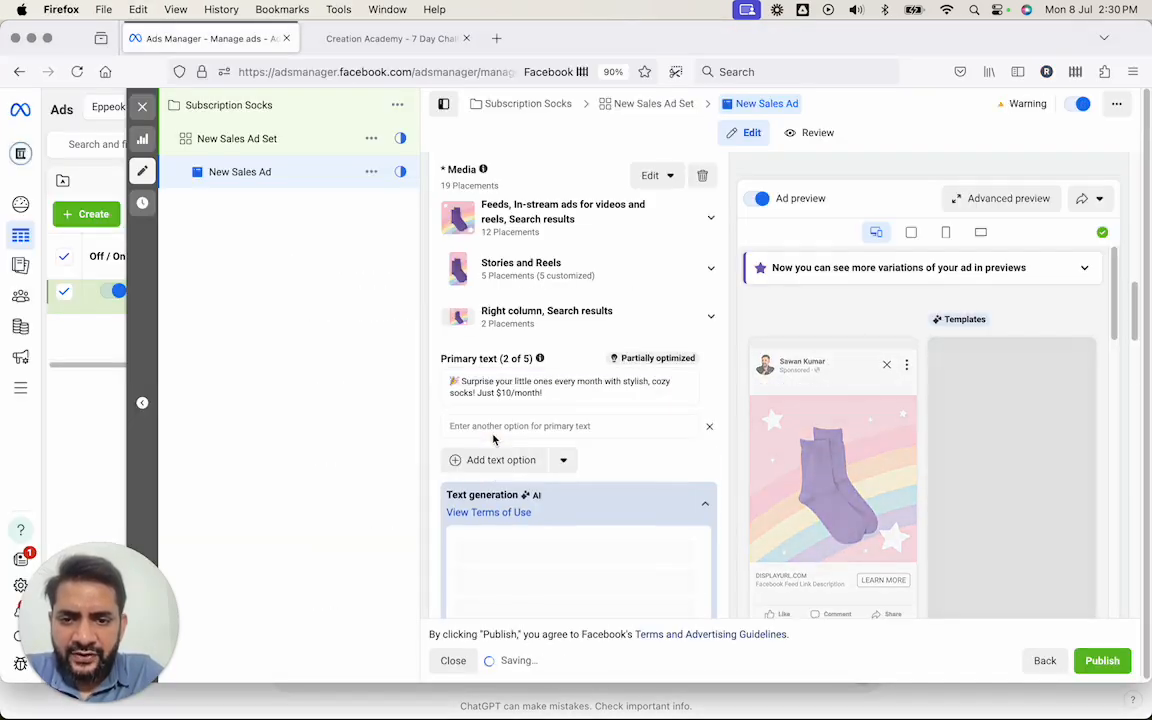
{"action": "key", "text": "super+Tab"}
{"action": "scroll", "coordinate": [444, 441], "scroll_direction": "down", "scroll_amount": 2}
{"action": "left_click_drag", "start_coordinate": [400, 477], "coordinate": [805, 486]}
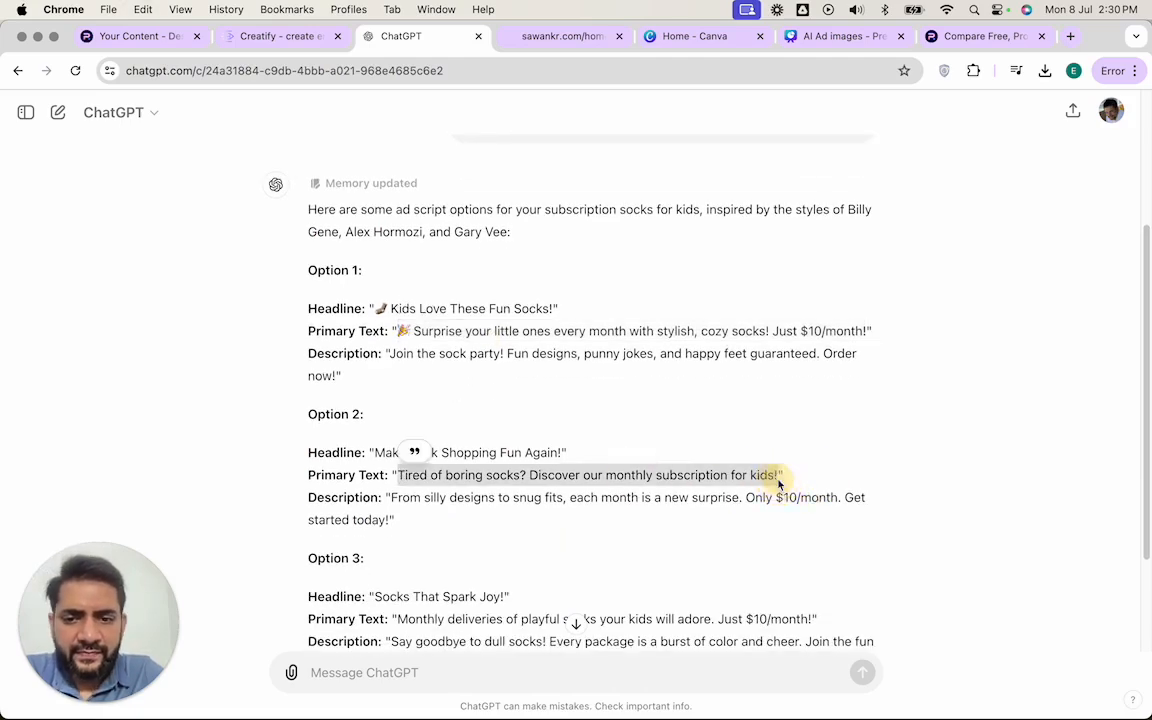
{"action": "key", "text": "super+Tab"}
{"action": "key", "text": "super+v"}
Add a third primary text option from ChatGPT's Option 3: "Monthly deliveries of playful socks your kids will adore. Just $10/month!".
{"action": "key", "text": "super+Tab"}
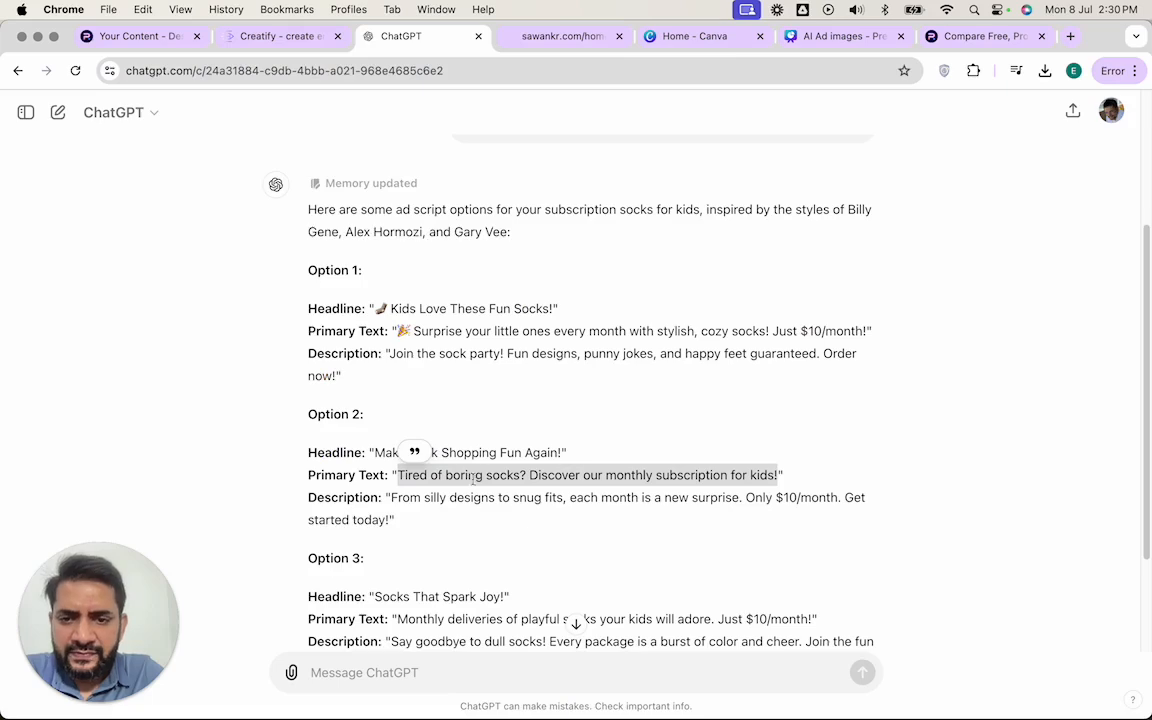
{"action": "scroll", "coordinate": [390, 579], "scroll_direction": "down", "scroll_amount": 1}
{"action": "left_click_drag", "start_coordinate": [397, 568], "coordinate": [817, 574]}
{"action": "key", "text": "super+Tab"}
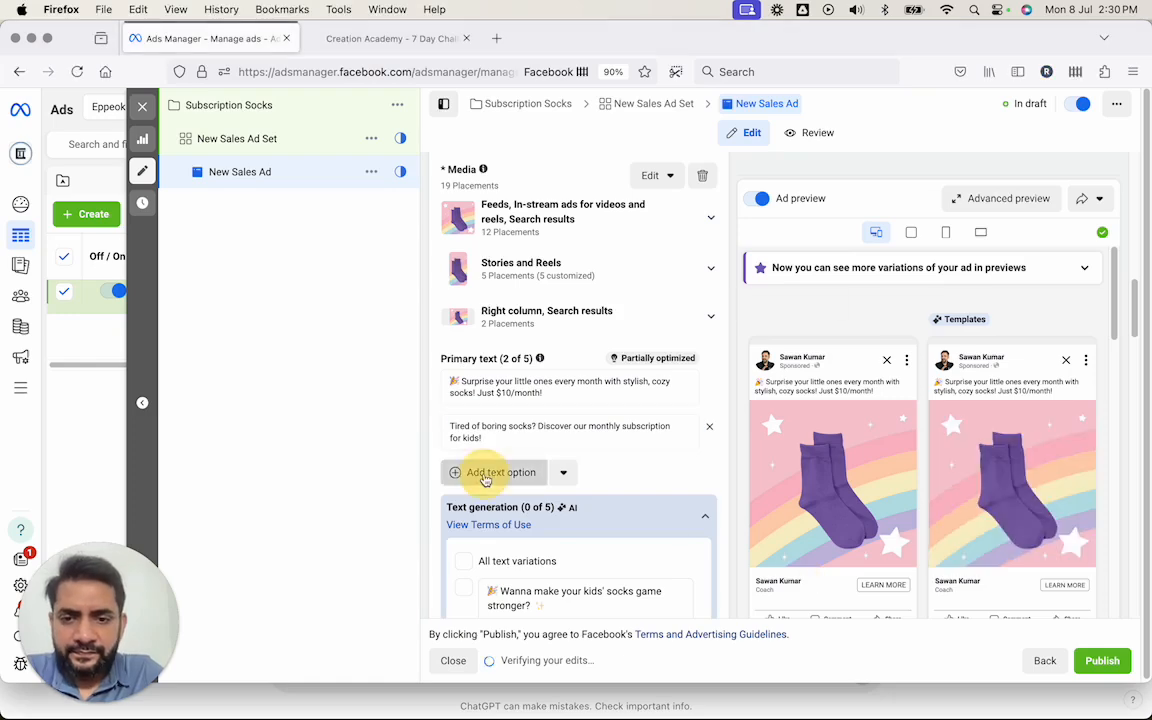
{"action": "left_click", "coordinate": [484, 473]}
{"action": "key", "text": "super+v"}
{"action": "scroll", "coordinate": [409, 555], "scroll_direction": "down", "scroll_amount": 2}
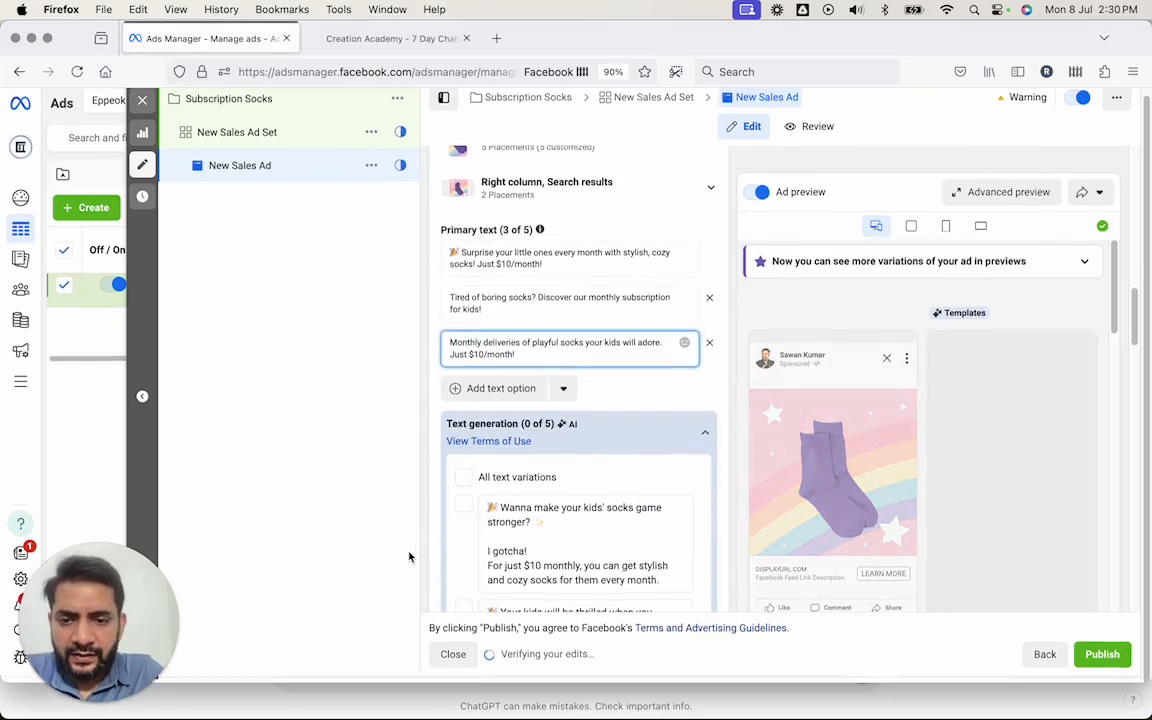
Copy the Option 1 headline "Kids Love These Fun Socks!" with its emoji from ChatGPT into the ad's headline.
{"action": "scroll", "coordinate": [437, 550], "scroll_direction": "down", "scroll_amount": 6}
{"action": "left_click", "coordinate": [509, 278]}
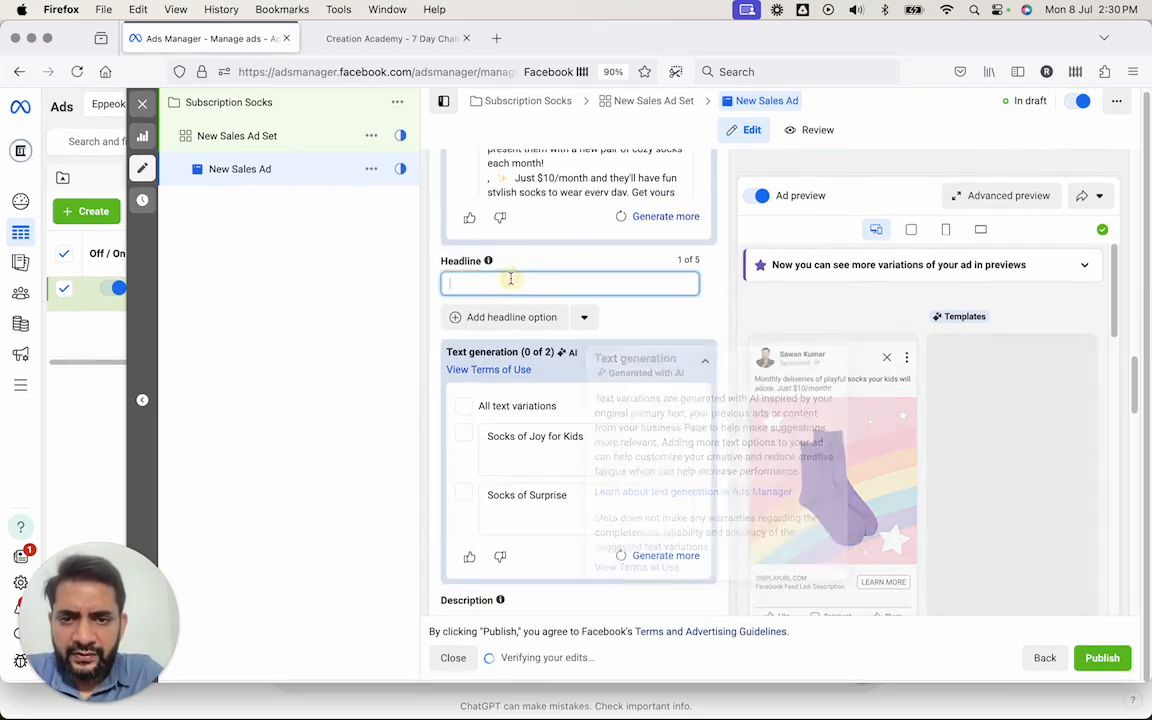
{"action": "key", "text": "super+Tab"}
{"action": "scroll", "coordinate": [416, 326], "scroll_direction": "up", "scroll_amount": 1}
{"action": "left_click_drag", "start_coordinate": [376, 302], "coordinate": [557, 302]}
{"action": "key", "text": "super+c"}
{"action": "key", "text": "super+Tab"}
{"action": "left_click", "coordinate": [504, 283]}
{"action": "key", "text": "super+v"}
Add a second headline option from ChatGPT's Option 2, "Make Sock Shopping Fun Again!".
{"action": "left_click", "coordinate": [490, 320]}
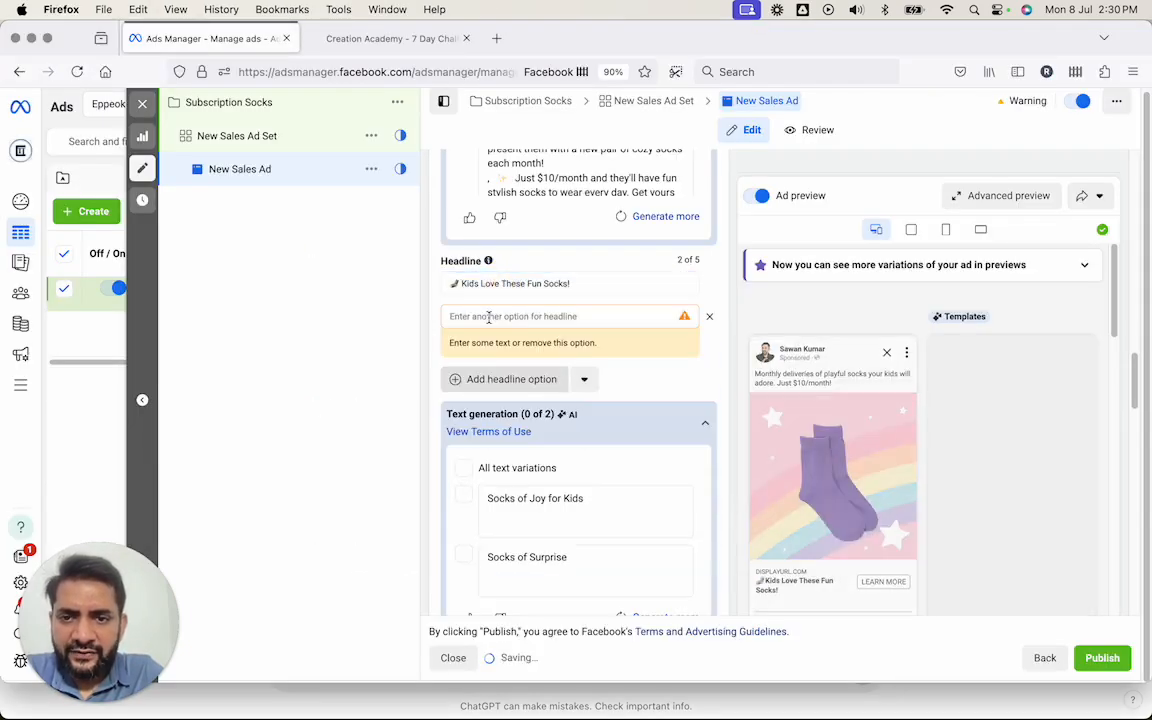
{"action": "key", "text": "super+Tab"}
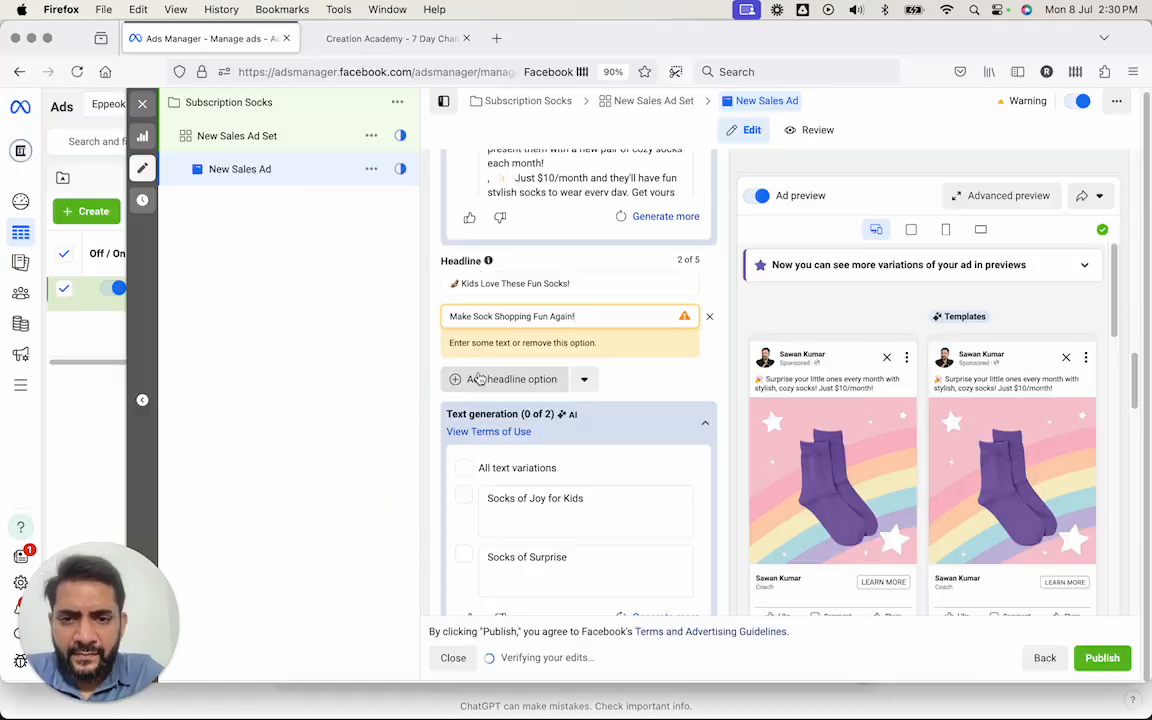
{"action": "left_click", "coordinate": [430, 399]}
Copy ChatGPT's Option 2 description into the ad: "From silly designs to snug fits, each month is a new surprise. Only $10/month. Get started today!".
{"action": "scroll", "coordinate": [432, 440], "scroll_direction": "down", "scroll_amount": 4}
{"action": "left_click", "coordinate": [501, 295]}
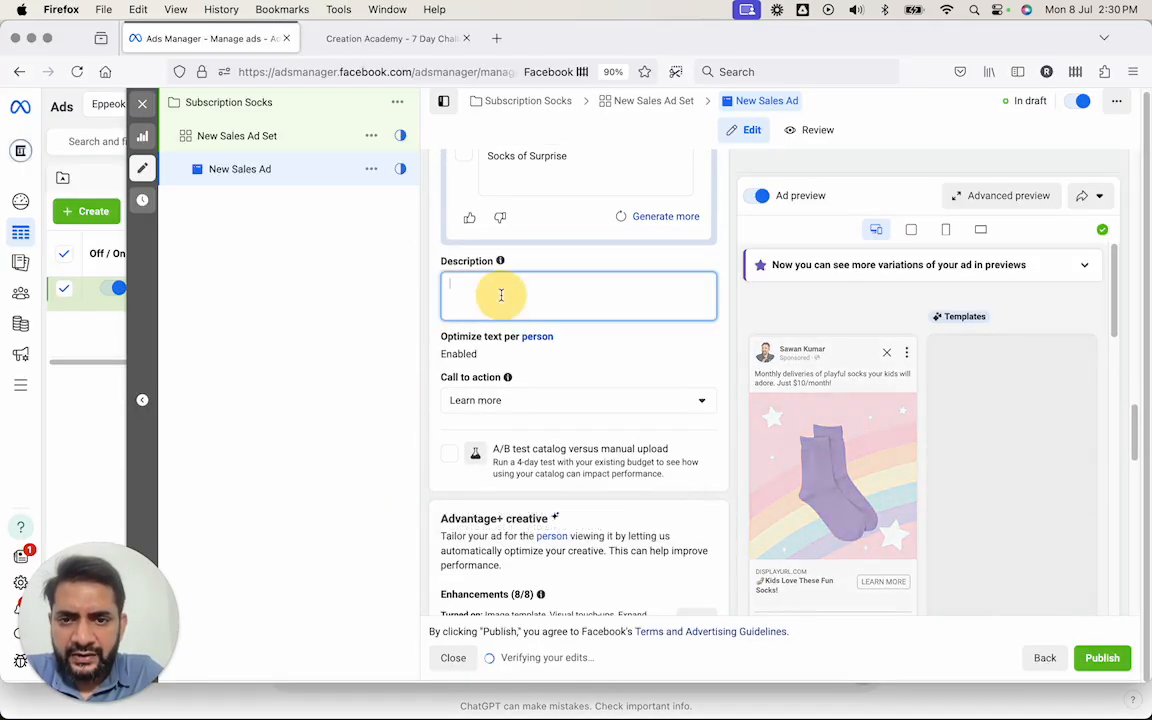
{"action": "key", "text": "super+Tab"}
{"action": "left_click_drag", "start_coordinate": [391, 456], "coordinate": [395, 477]}
{"action": "key", "text": "super+Tab"}
{"action": "key", "text": "super+v"}
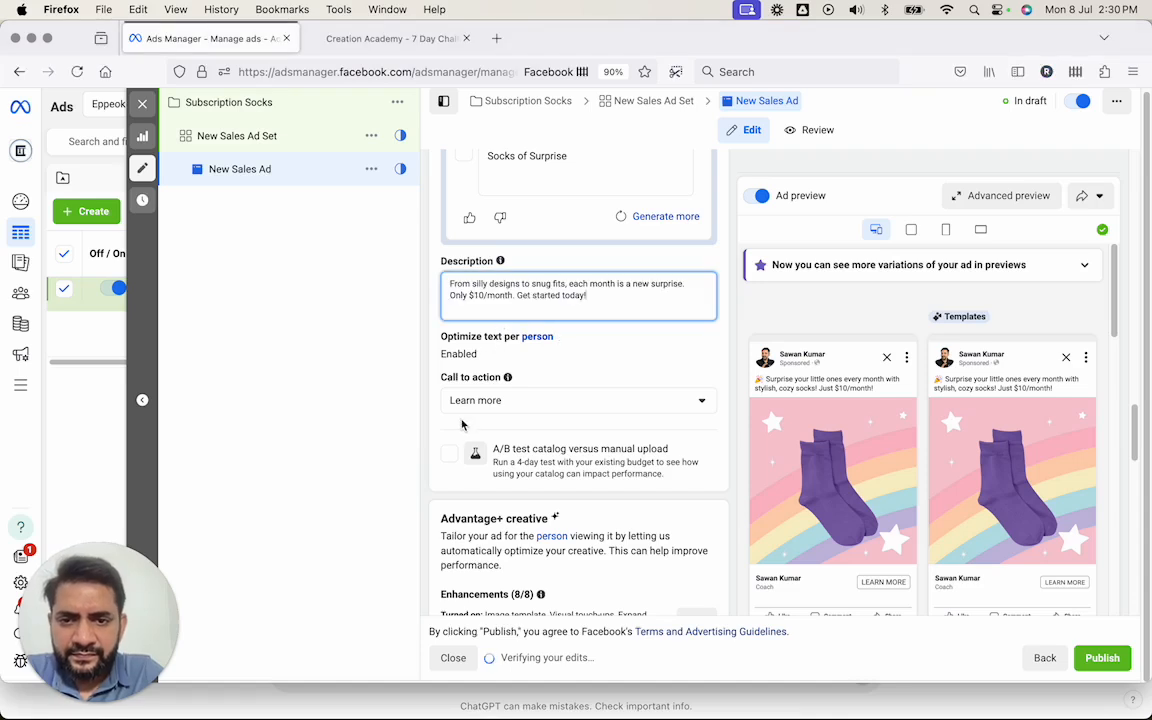
Set the ad's call to action to Get offer and its browser add-on to None.
{"action": "left_click", "coordinate": [465, 404]}
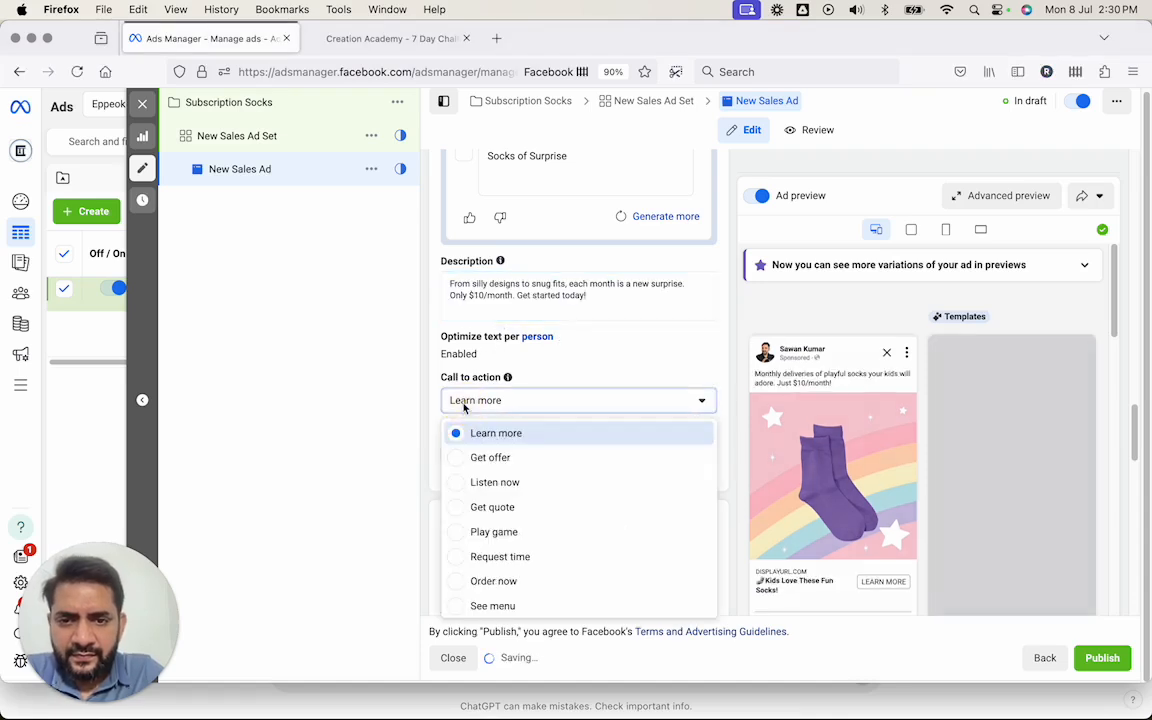
{"action": "left_click", "coordinate": [470, 455]}
{"action": "scroll", "coordinate": [430, 462], "scroll_direction": "down", "scroll_amount": 5}
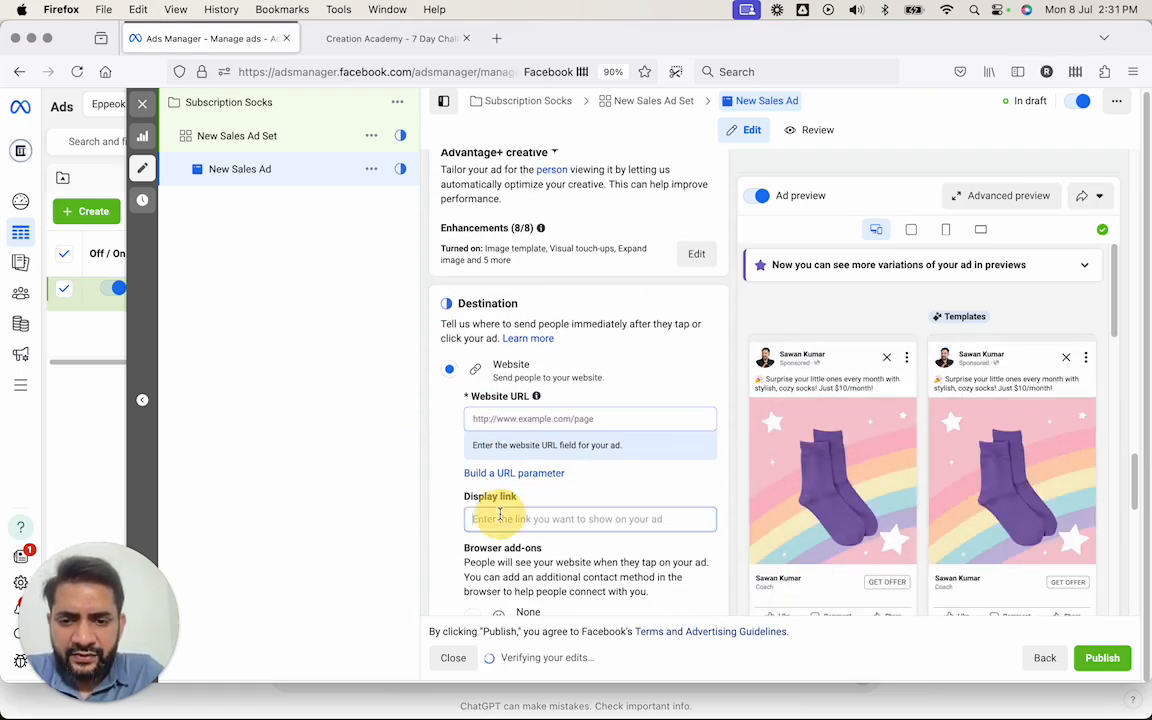
{"action": "scroll", "coordinate": [501, 513], "scroll_direction": "down", "scroll_amount": 5}
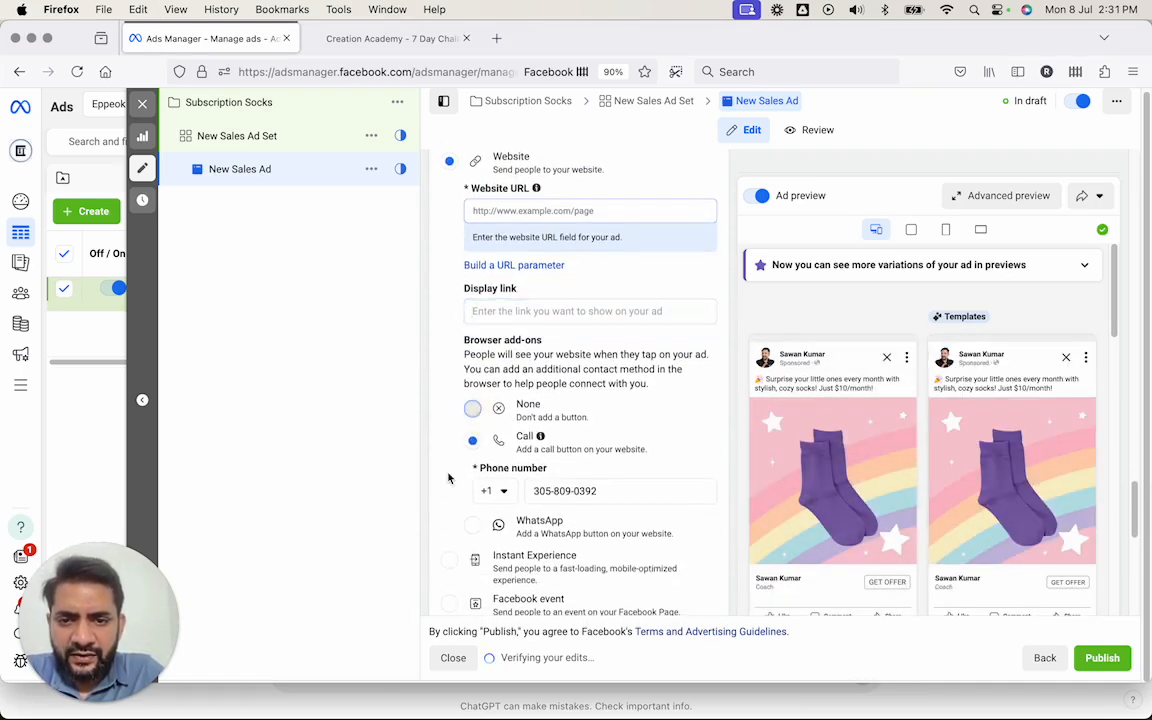
{"action": "left_click", "coordinate": [472, 411]}
Turn on website events tracking for the ad with the Canva Mastery pixel.
{"action": "scroll", "coordinate": [448, 481], "scroll_direction": "down", "scroll_amount": 5}
{"action": "scroll", "coordinate": [448, 481], "scroll_direction": "up", "scroll_amount": 10}
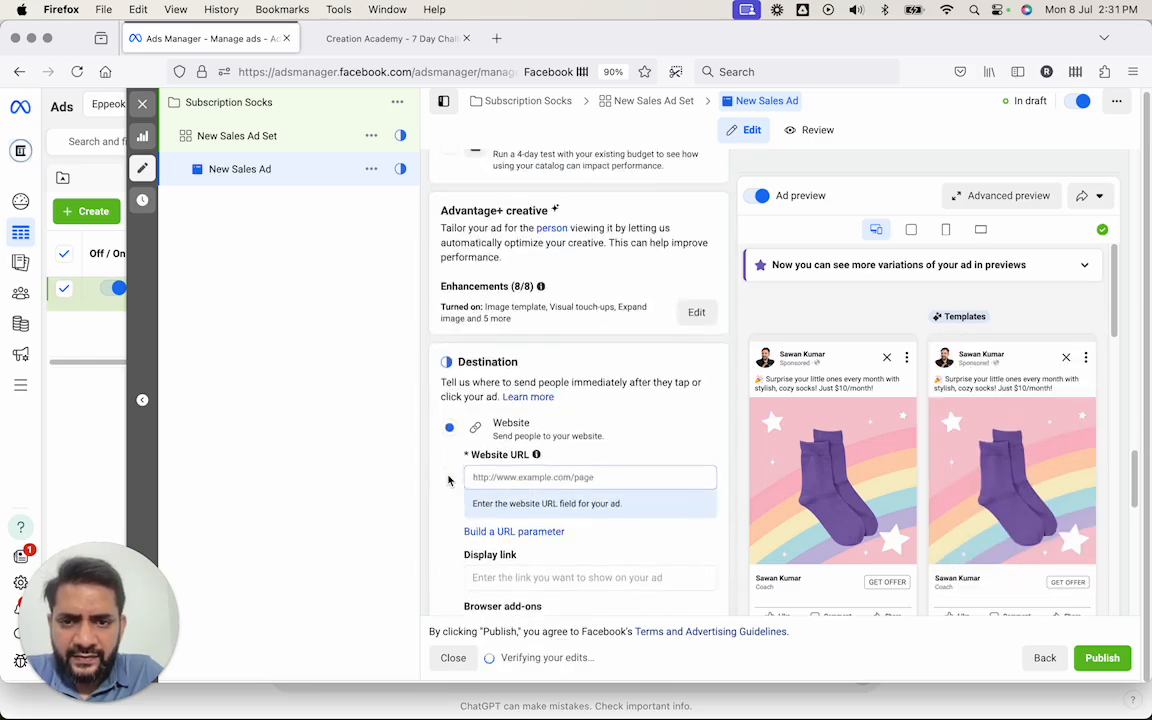
{"action": "scroll", "coordinate": [447, 473], "scroll_direction": "up", "scroll_amount": 3}
{"action": "scroll", "coordinate": [447, 473], "scroll_direction": "down", "scroll_amount": 5}
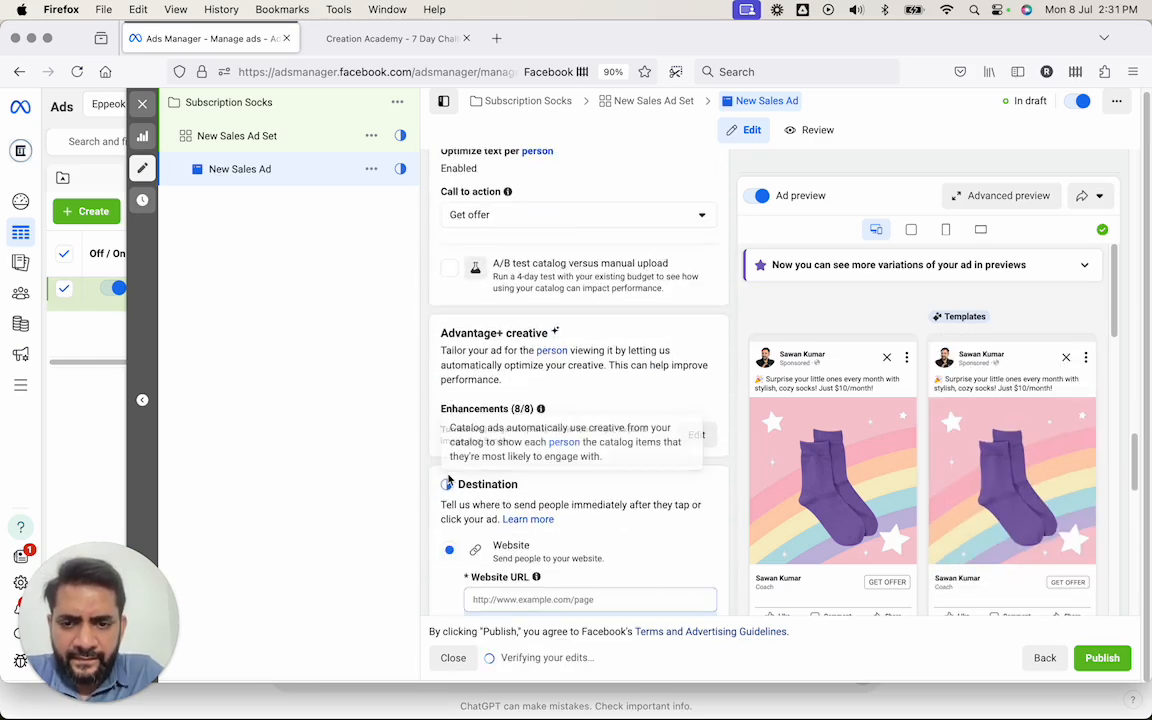
{"action": "scroll", "coordinate": [448, 450], "scroll_direction": "down", "scroll_amount": 6}
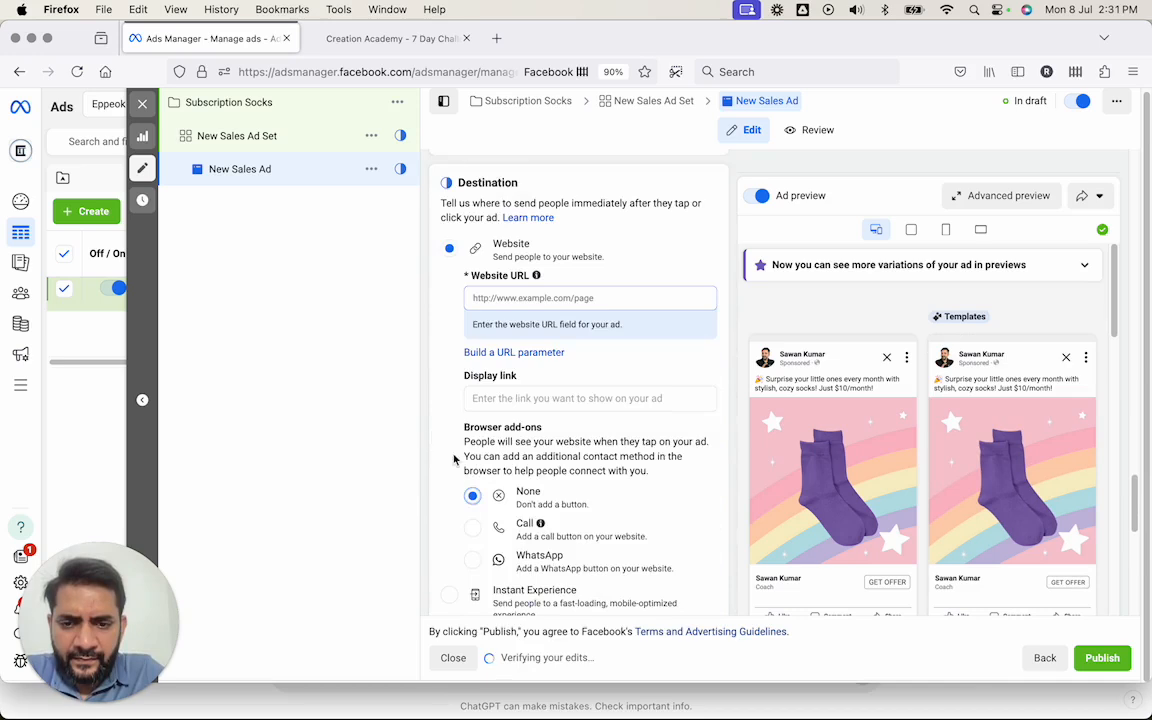
{"action": "scroll", "coordinate": [456, 465], "scroll_direction": "down", "scroll_amount": 2}
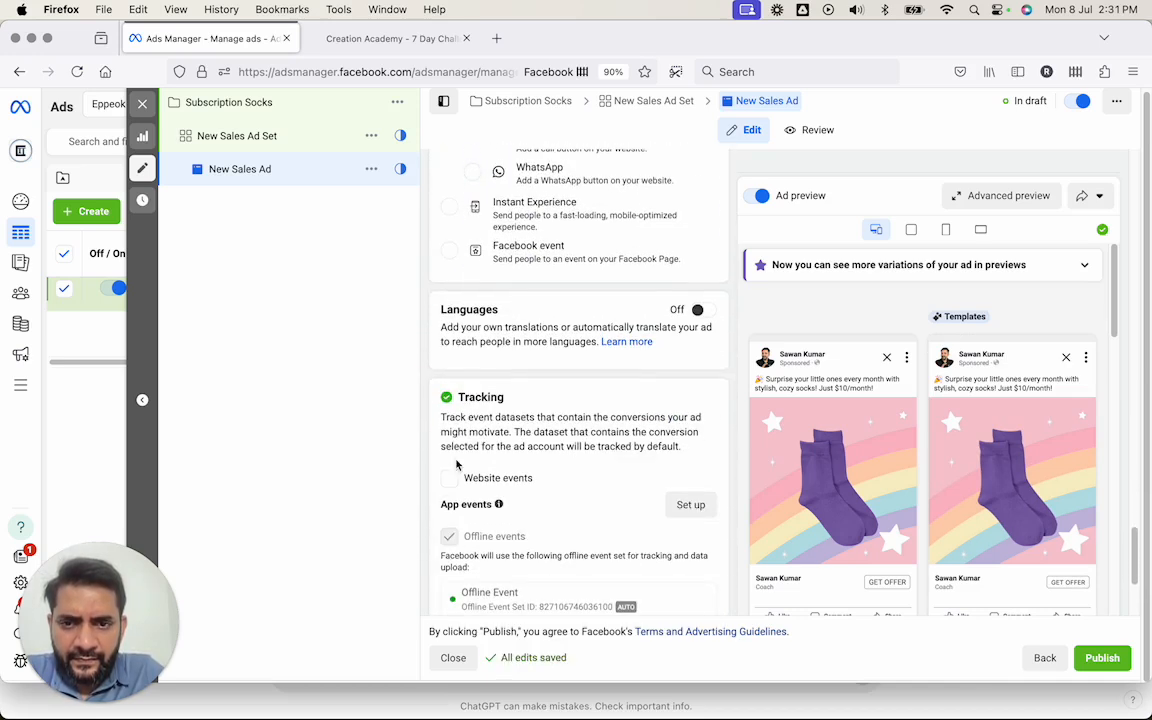
{"action": "scroll", "coordinate": [456, 465], "scroll_direction": "down", "scroll_amount": 3}
{"action": "left_click", "coordinate": [449, 354]}
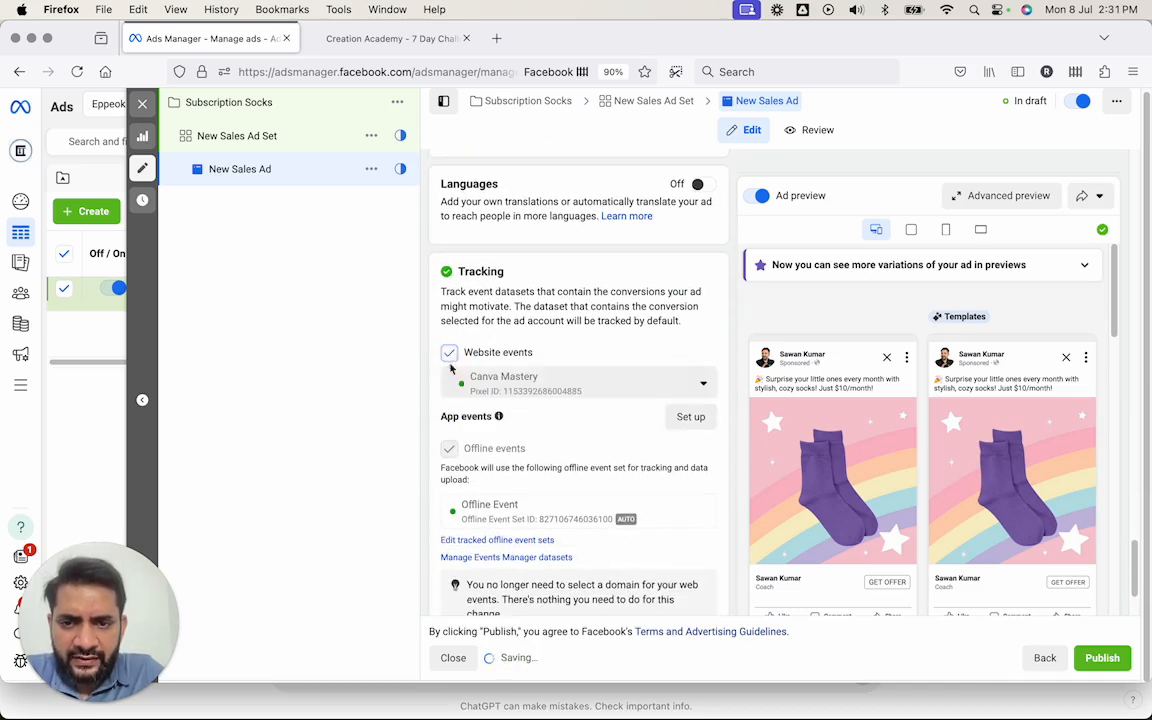
{"action": "scroll", "coordinate": [450, 450], "scroll_direction": "down", "scroll_amount": 3}
Review the ad creative and preview it for the feeds, Stories and Reels, and right column placements.
{"action": "scroll", "coordinate": [630, 504], "scroll_direction": "up", "scroll_amount": 15}
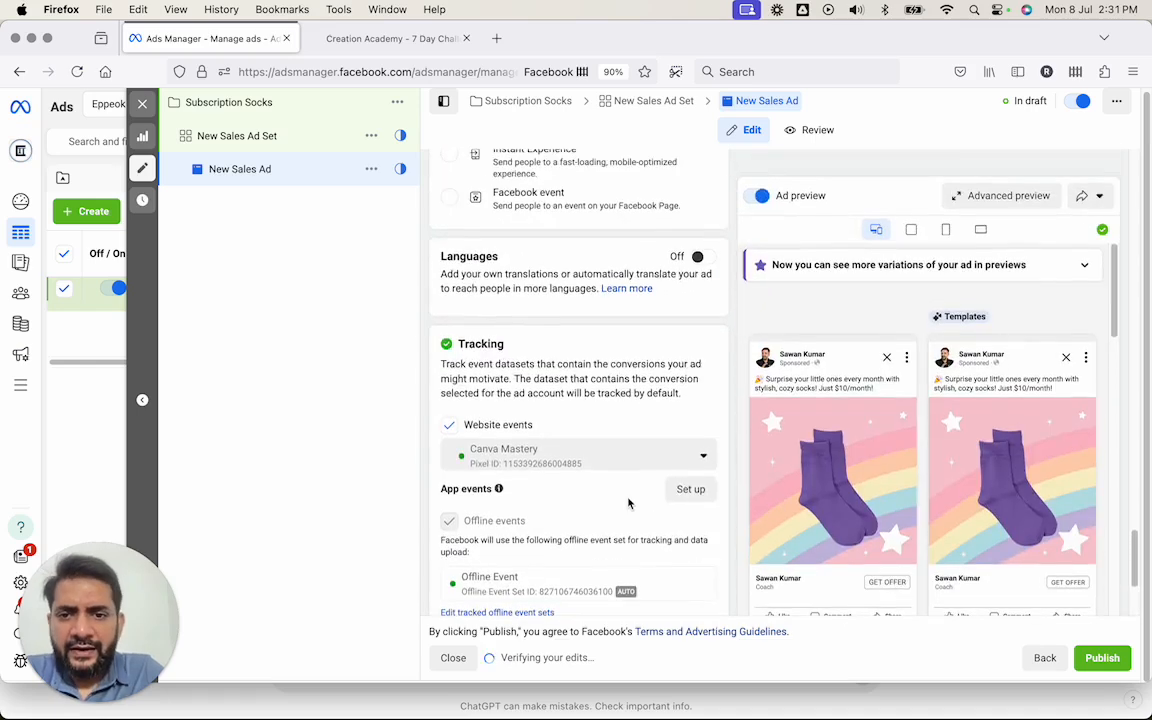
{"action": "scroll", "coordinate": [630, 504], "scroll_direction": "up", "scroll_amount": 10}
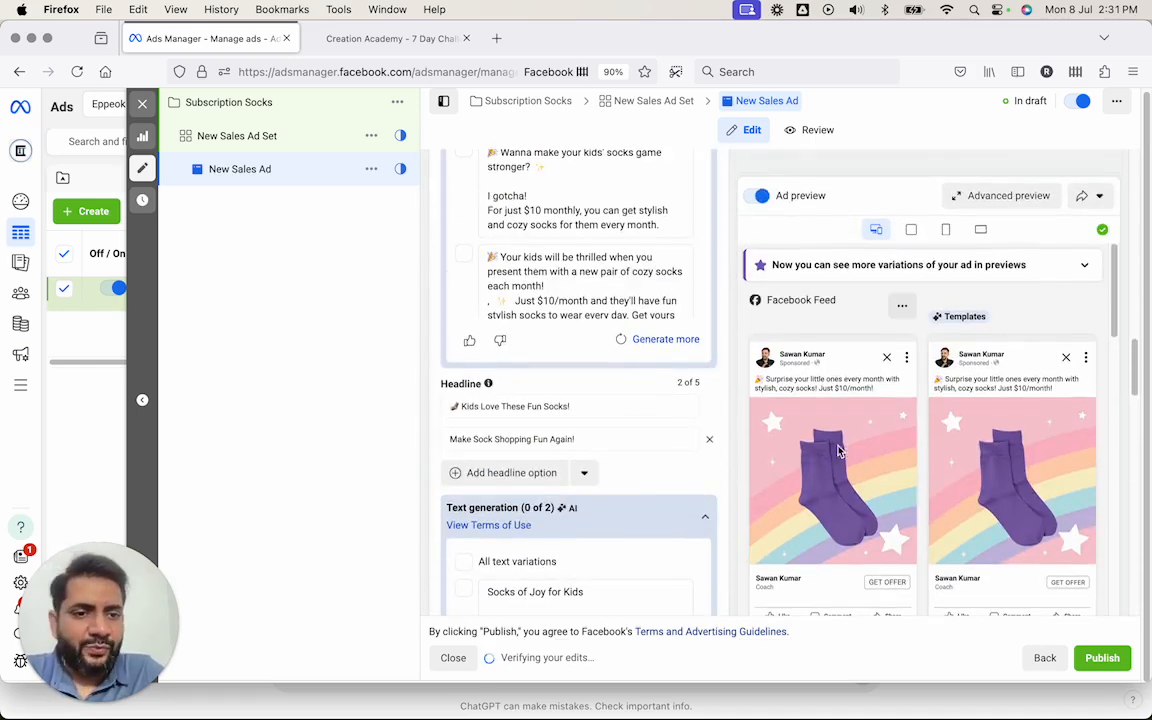
{"action": "scroll", "coordinate": [845, 480], "scroll_direction": "down", "scroll_amount": 3}
{"action": "scroll", "coordinate": [846, 480], "scroll_direction": "up", "scroll_amount": 4}
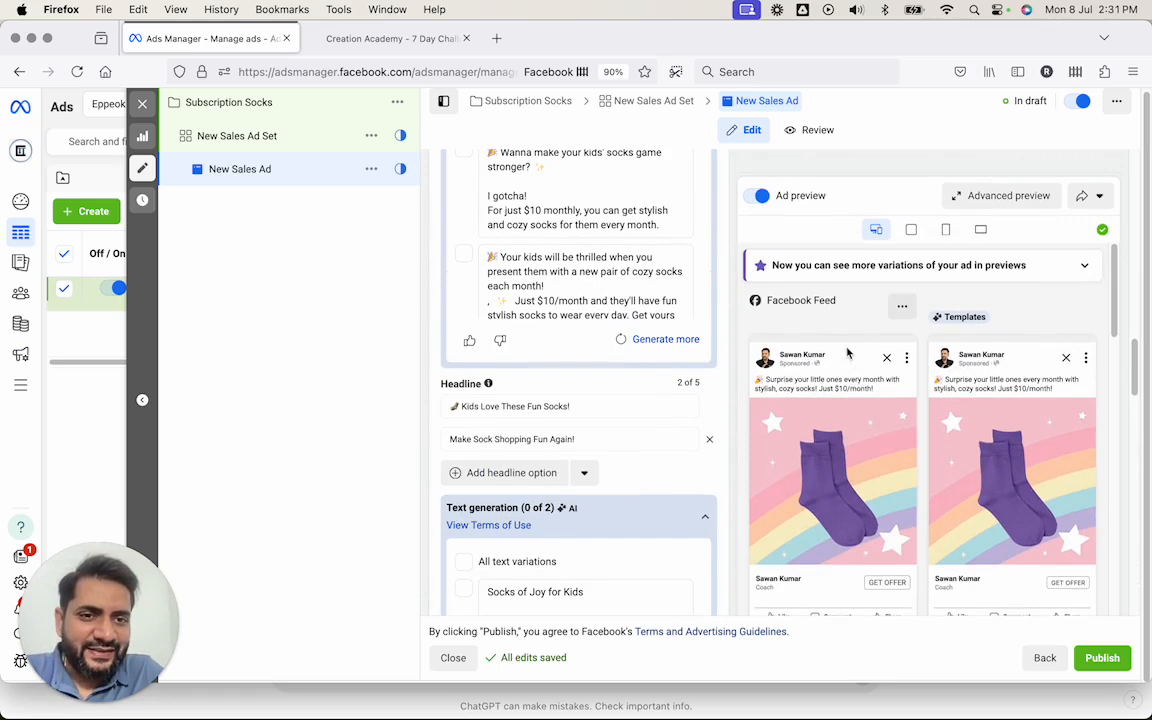
{"action": "left_click", "coordinate": [910, 230]}
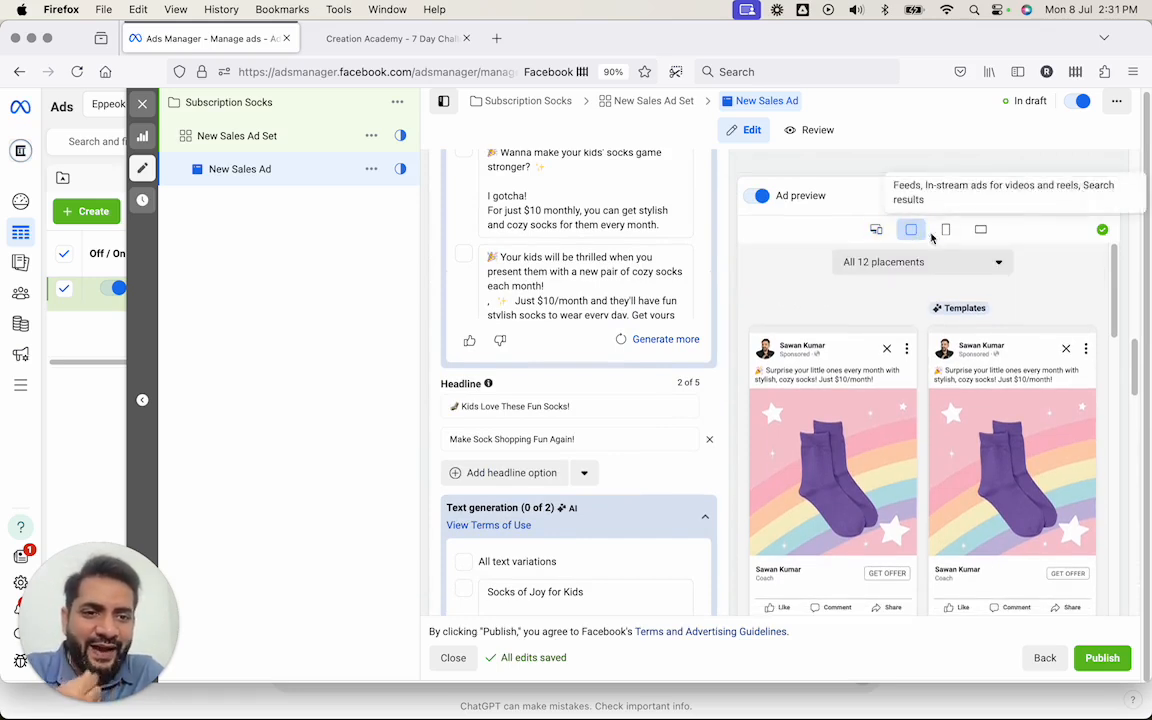
{"action": "left_click", "coordinate": [943, 230]}
{"action": "left_click", "coordinate": [979, 233]}
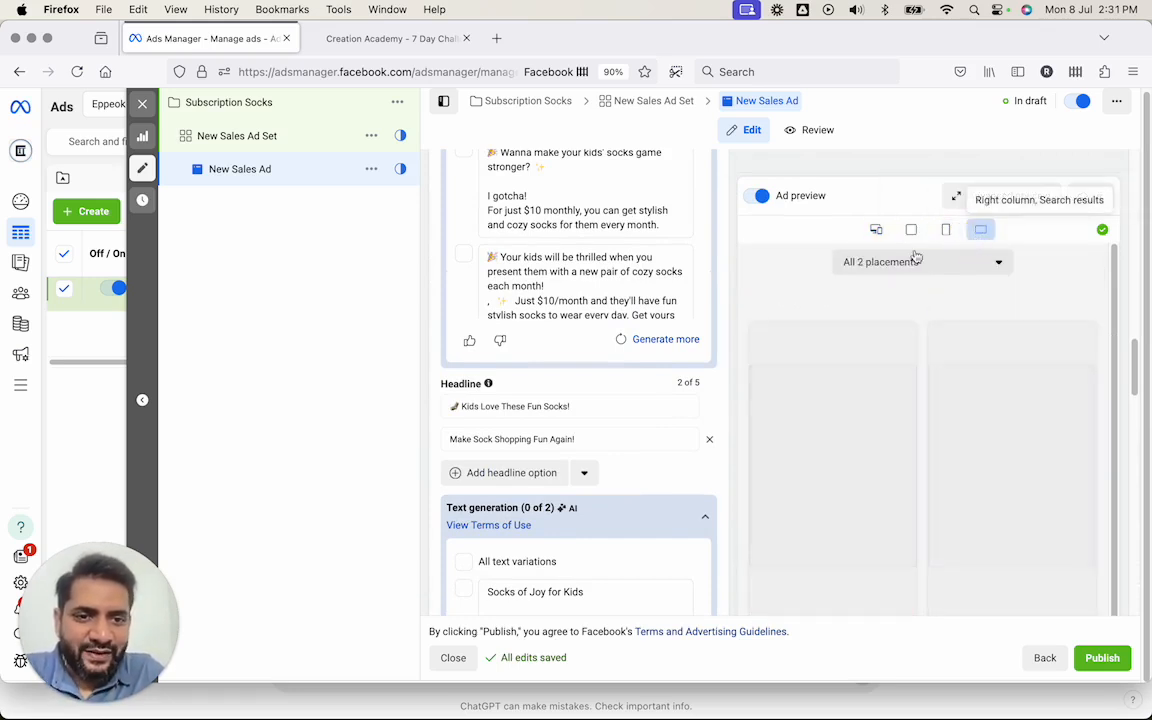
Switch to Creatify, open the rendered "Try the sock club for only $10.00" video and download it.
{"action": "key", "text": "super+Tab"}
{"action": "key", "text": "ctrl+shift+Tab"}
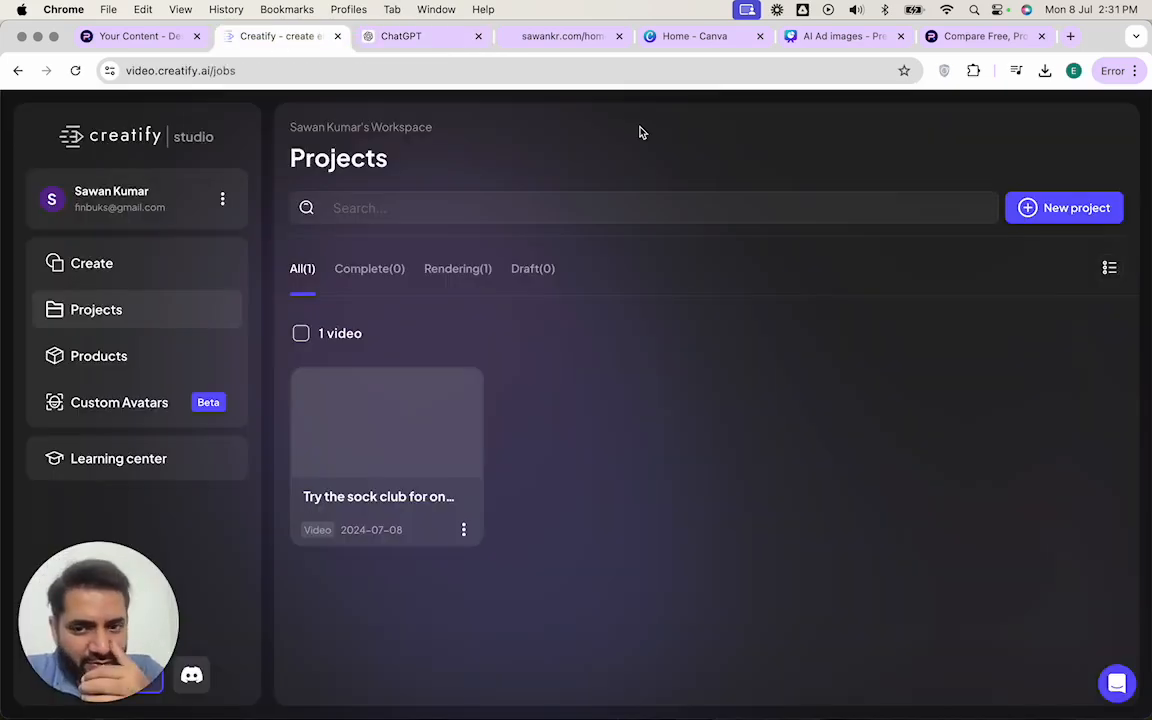
{"action": "left_click", "coordinate": [350, 450]}
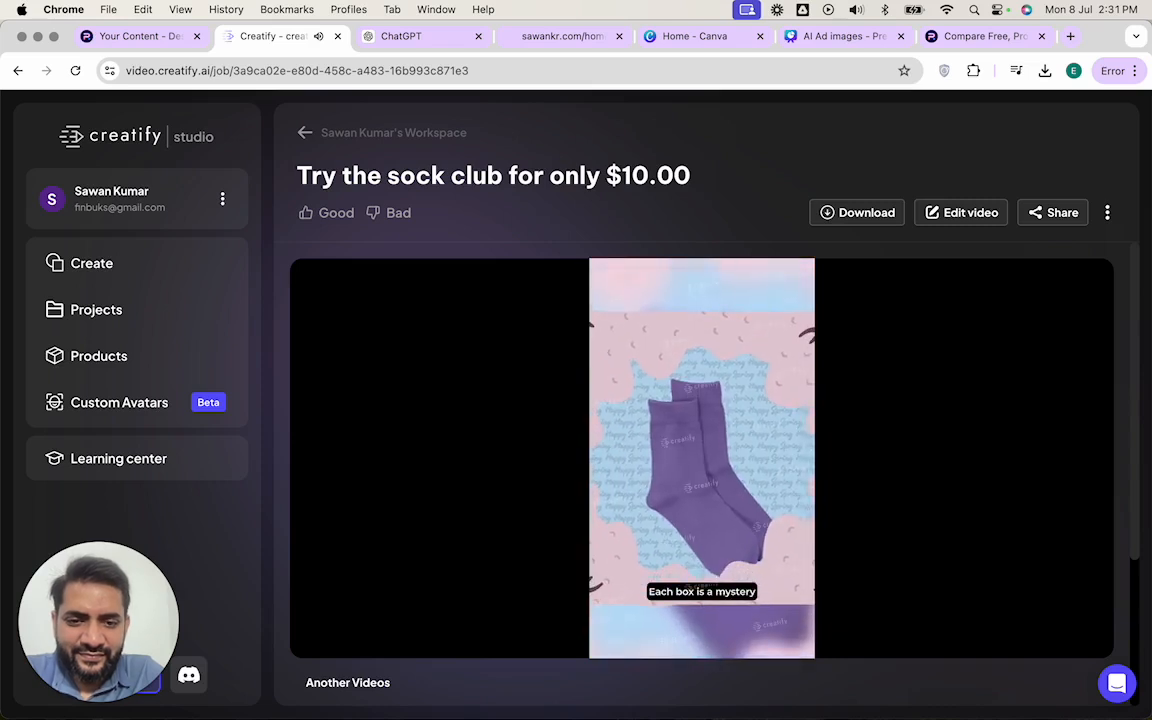
{"action": "mouse_move", "coordinate": [676, 458]}
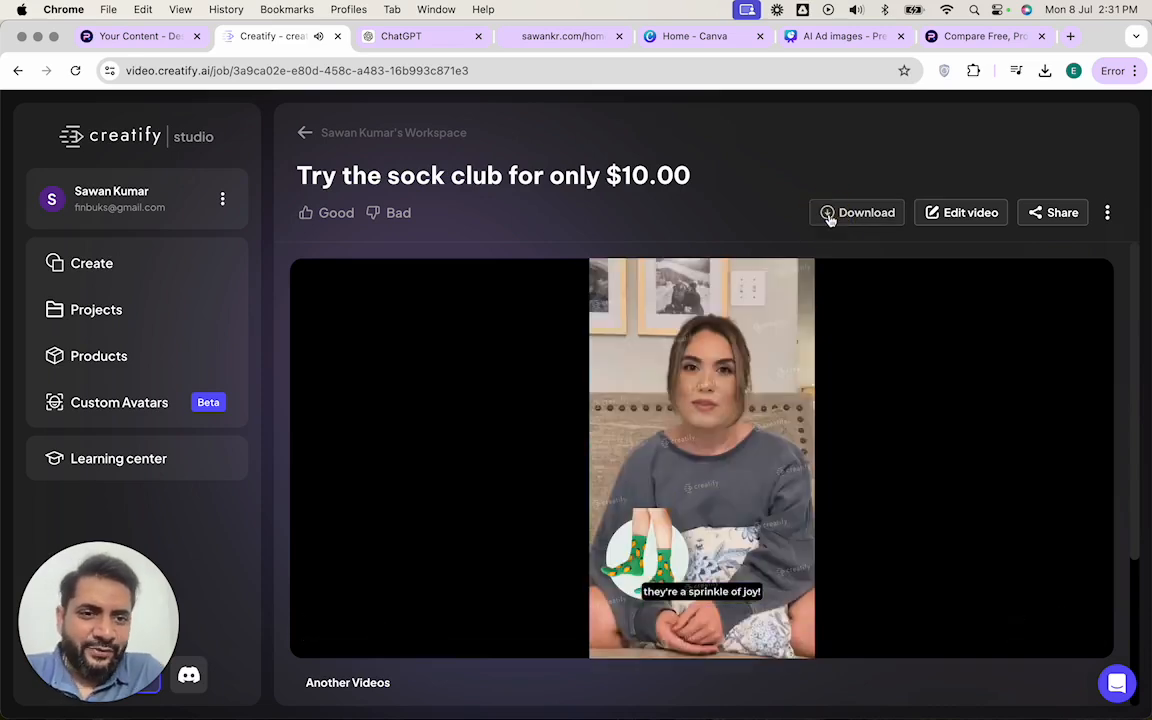
{"action": "left_click", "coordinate": [828, 214]}
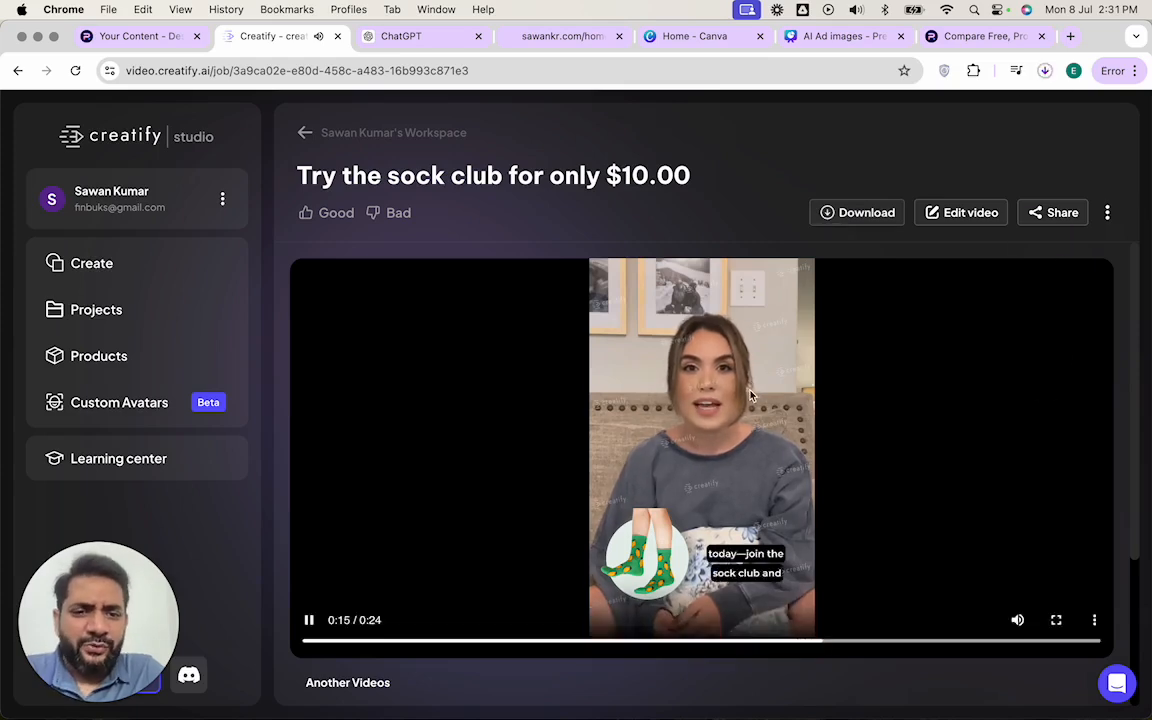
Return to the ad in Ads Manager and remove the sock image from its creative media.
{"action": "key", "text": "super+Tab"}
{"action": "scroll", "coordinate": [628, 378], "scroll_direction": "up", "scroll_amount": 6}
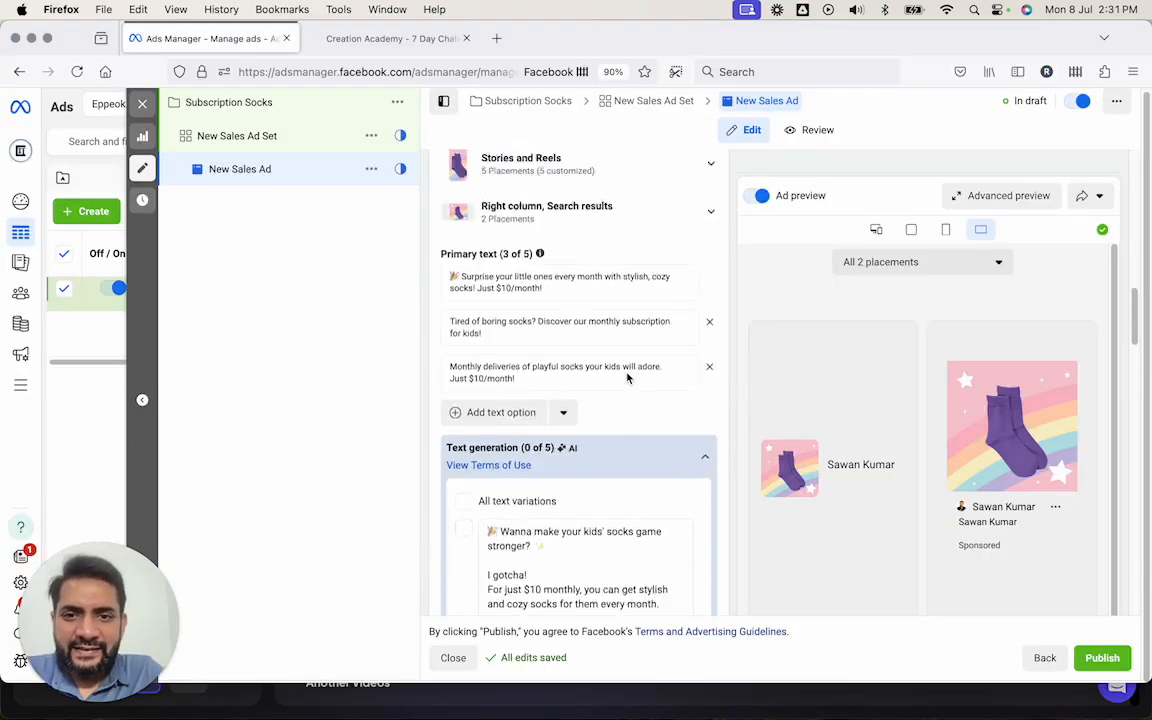
{"action": "left_click", "coordinate": [700, 355]}
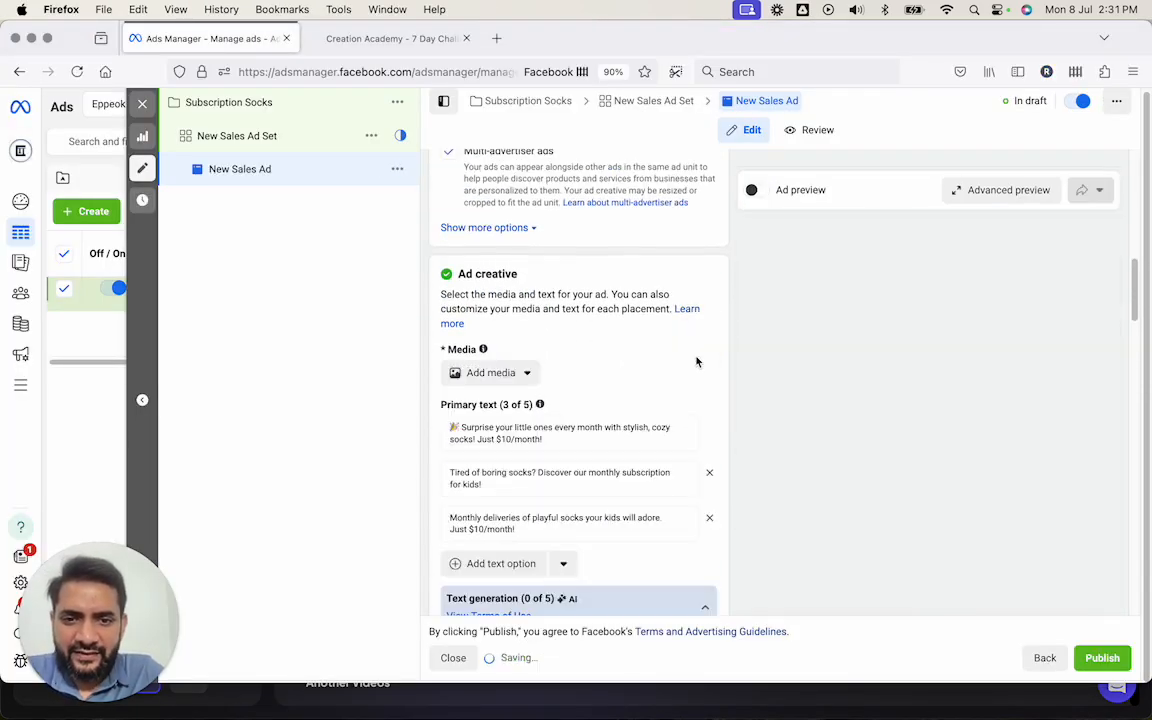
Upload the downloaded video "Try the sock club for only $10.00.mp4" as the ad's media.
{"action": "left_click", "coordinate": [485, 373]}
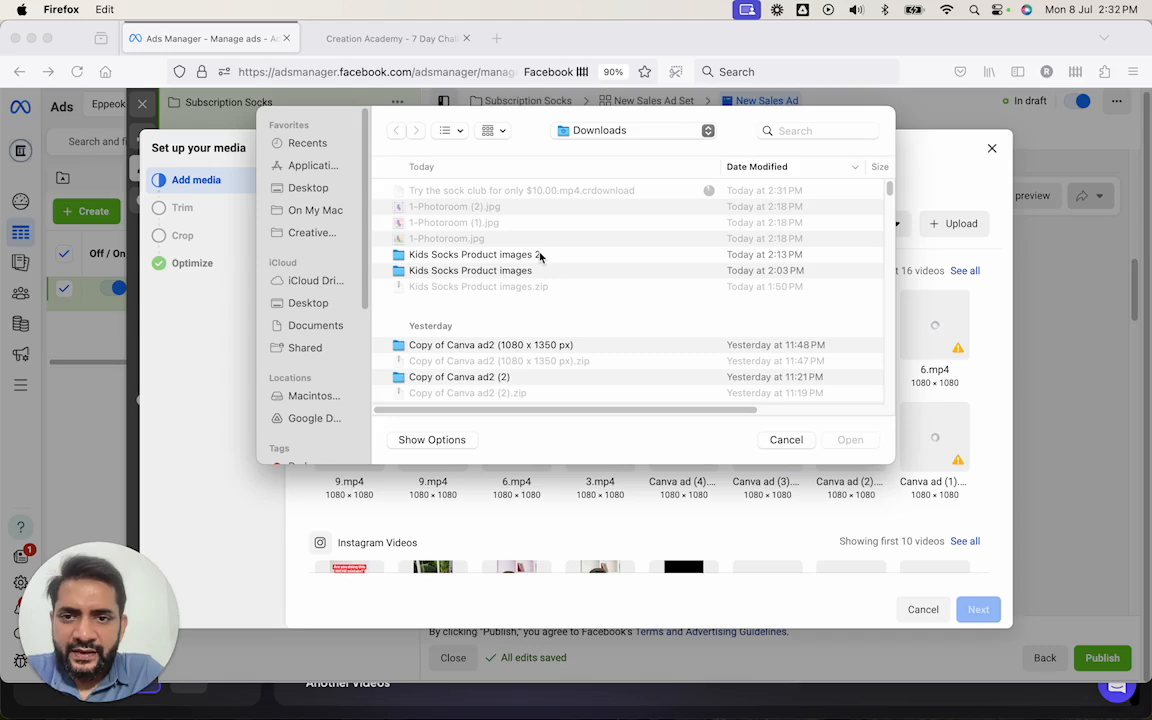
{"action": "key", "text": "super+Tab"}
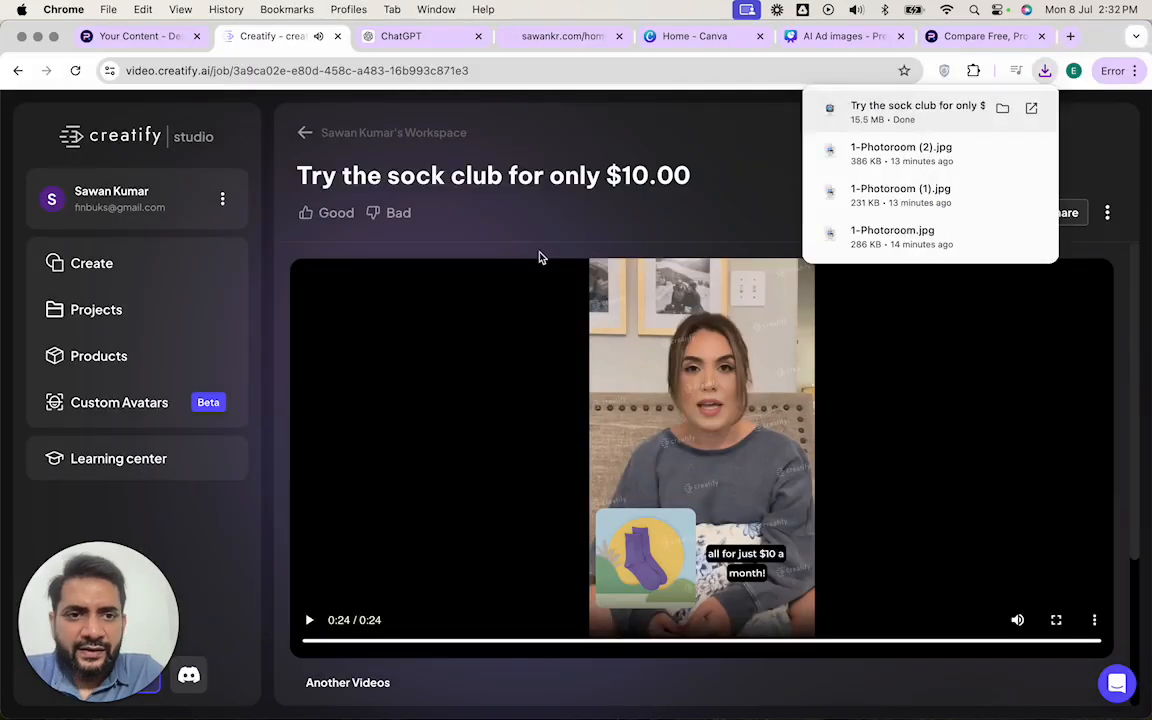
{"action": "key", "text": "super+Tab"}
{"action": "key", "text": "super+Tab"}
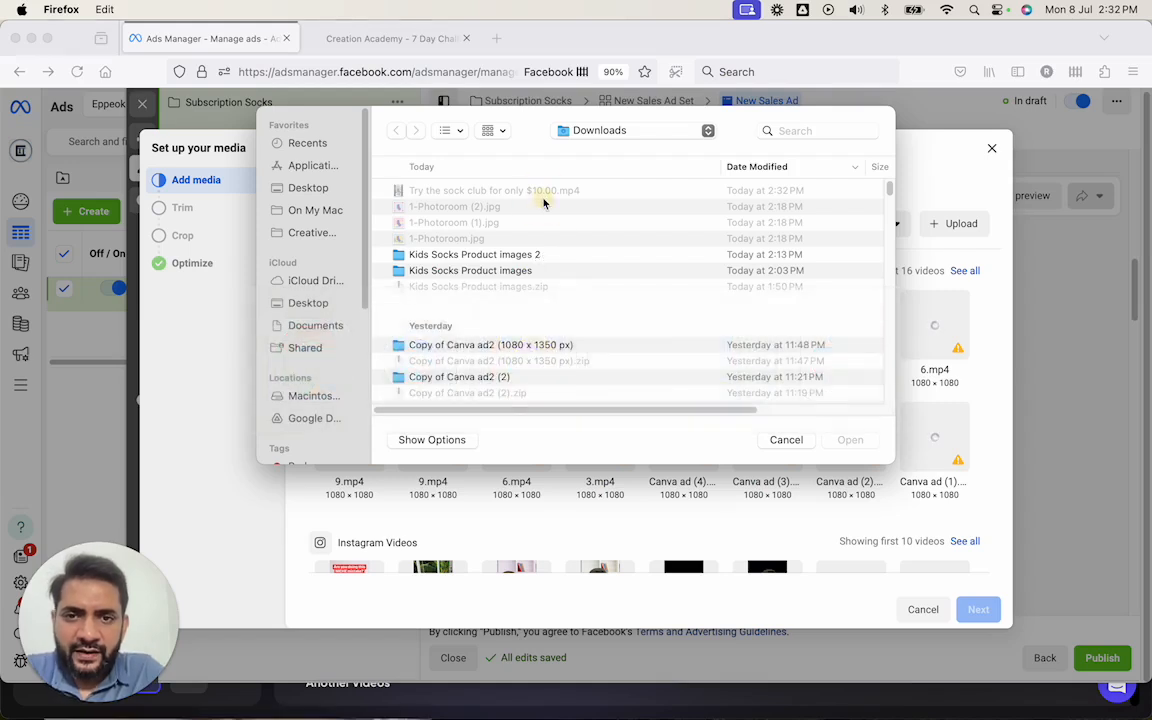
{"action": "key", "text": "Escape"}
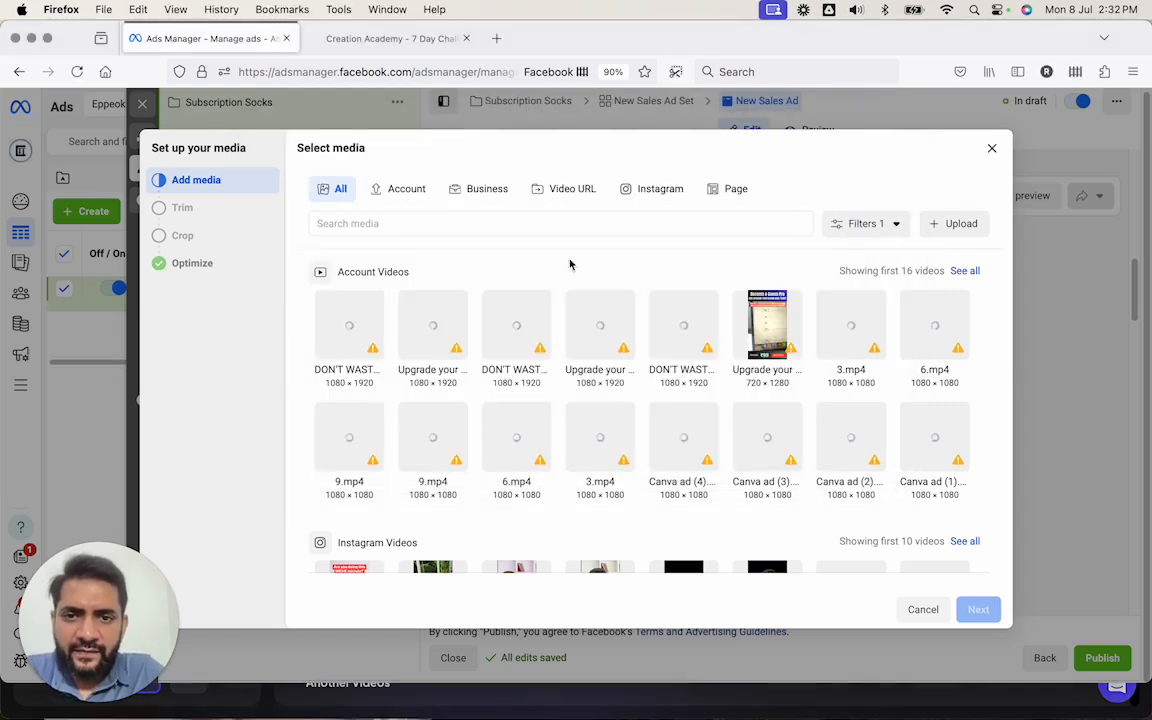
{"action": "left_click", "coordinate": [946, 228]}
{"action": "double_click", "coordinate": [538, 191]}
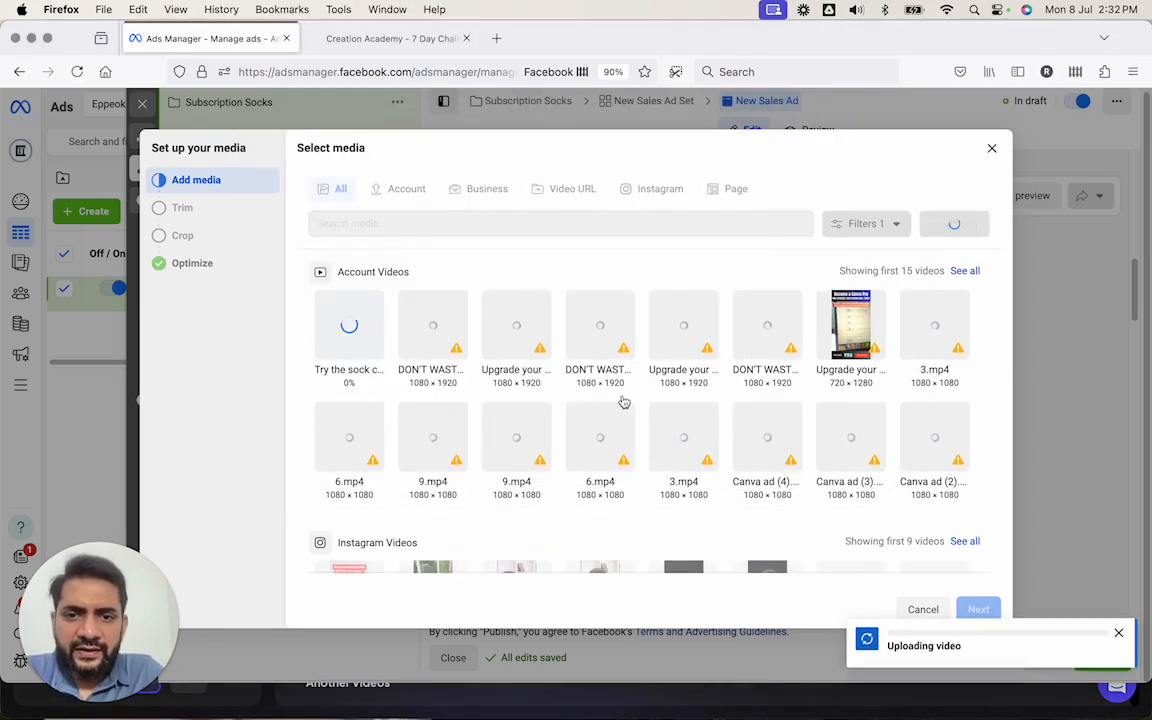
Switch to Creatify and play the rendered sock club video, skipping ahead to its closing part.
{"action": "key", "text": "super+Tab"}
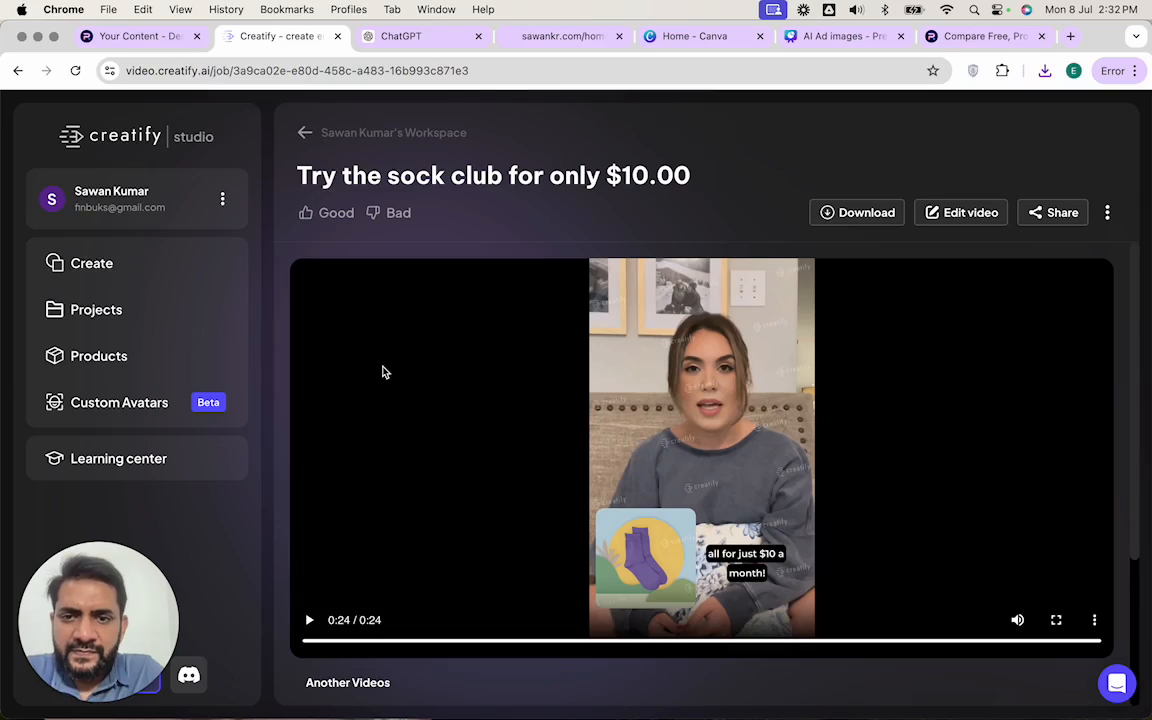
{"action": "left_click", "coordinate": [382, 372]}
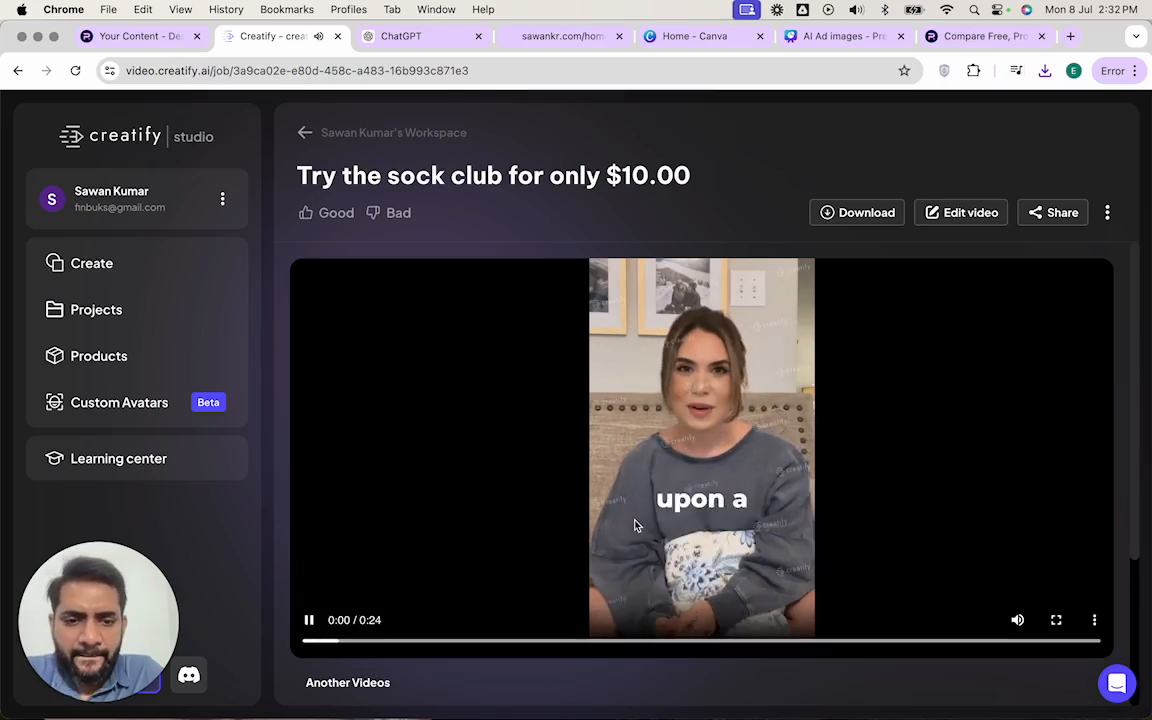
{"action": "left_click", "coordinate": [936, 640]}
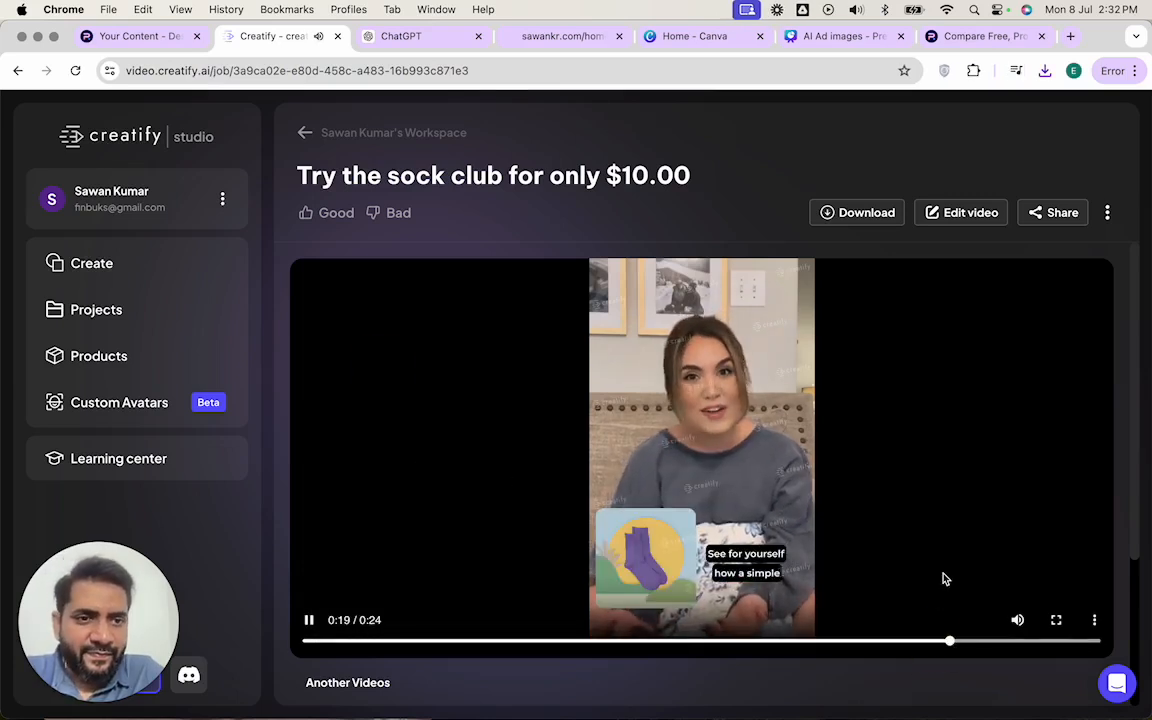
{"action": "scroll", "coordinate": [944, 578], "scroll_direction": "down", "scroll_amount": 2}
{"action": "scroll", "coordinate": [944, 578], "scroll_direction": "down", "scroll_amount": 1}
{"action": "scroll", "coordinate": [944, 578], "scroll_direction": "up", "scroll_amount": 3}
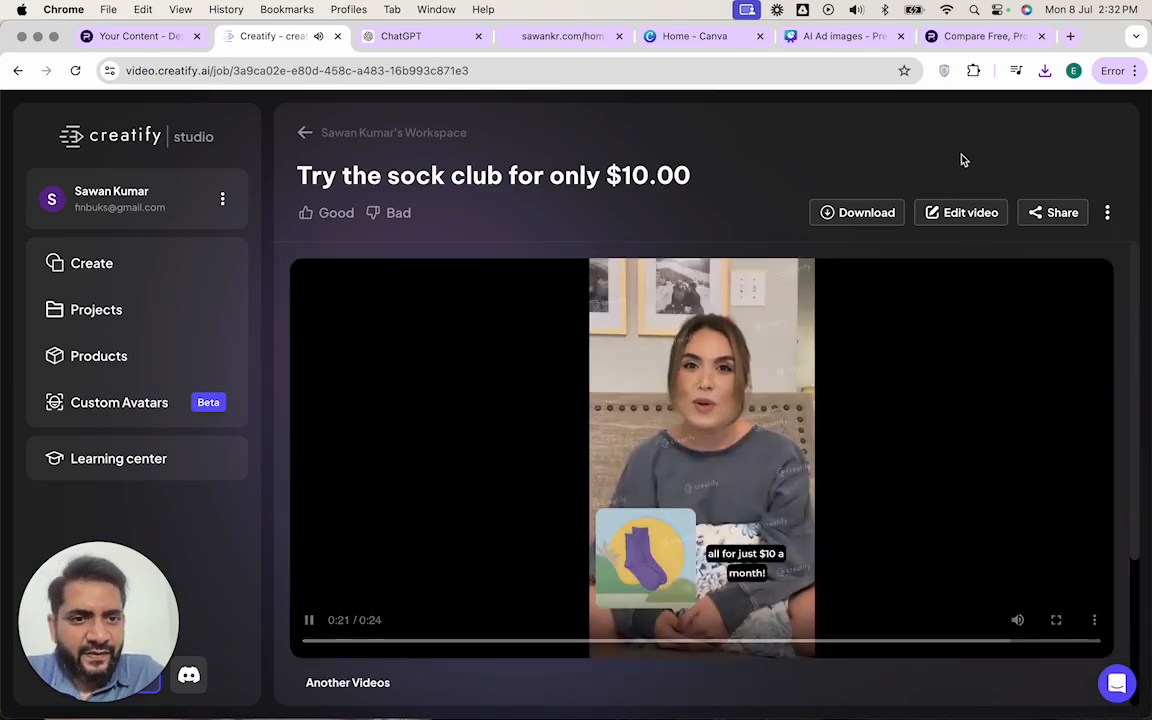
Open the sock club video for editing in Creatify and try to change its aspect ratio to landscape.
{"action": "left_click", "coordinate": [946, 213]}
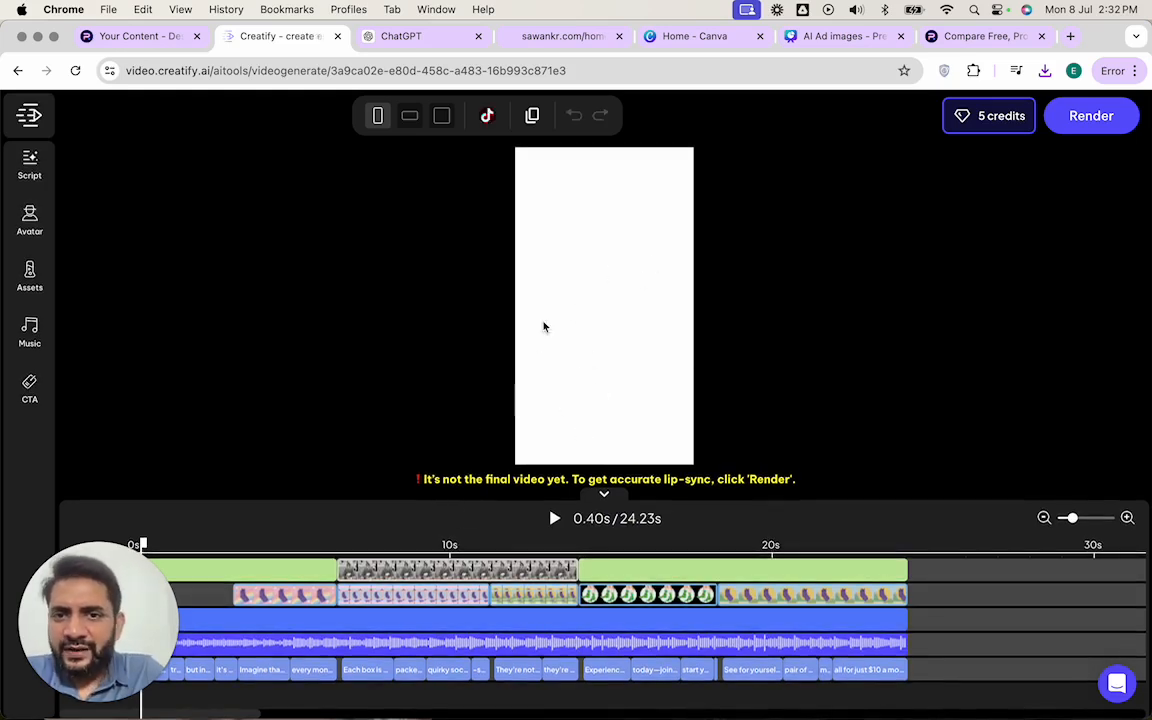
{"action": "left_click", "coordinate": [409, 118]}
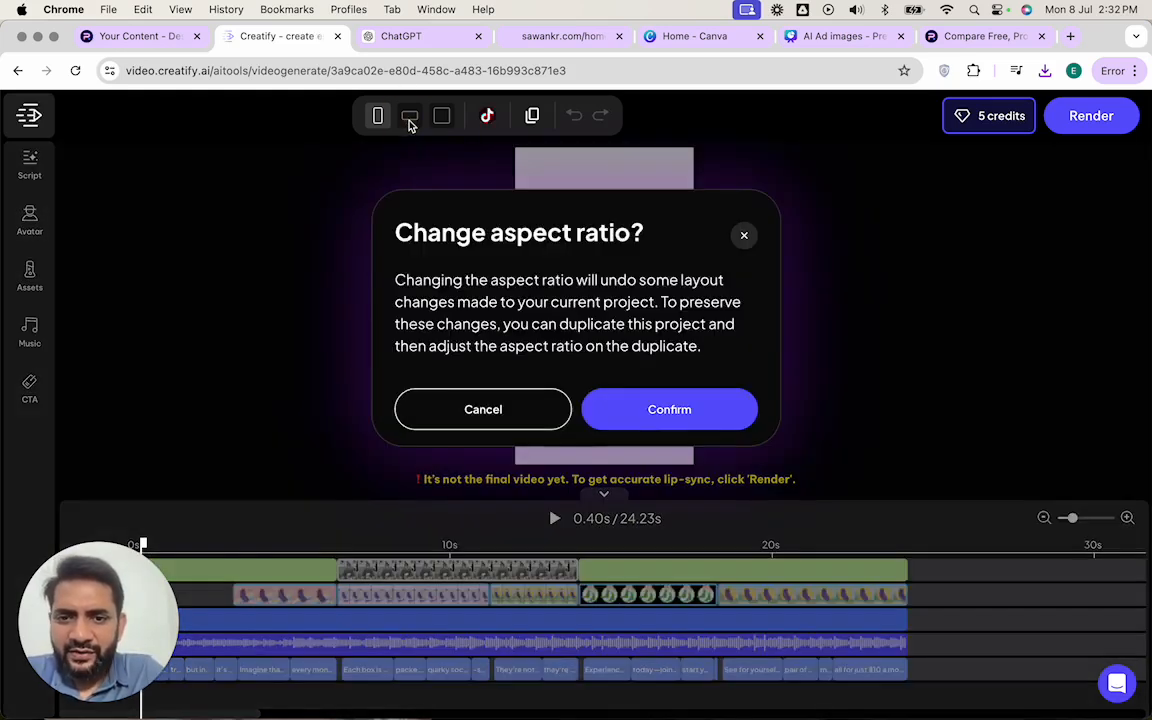
{"action": "left_click", "coordinate": [630, 406]}
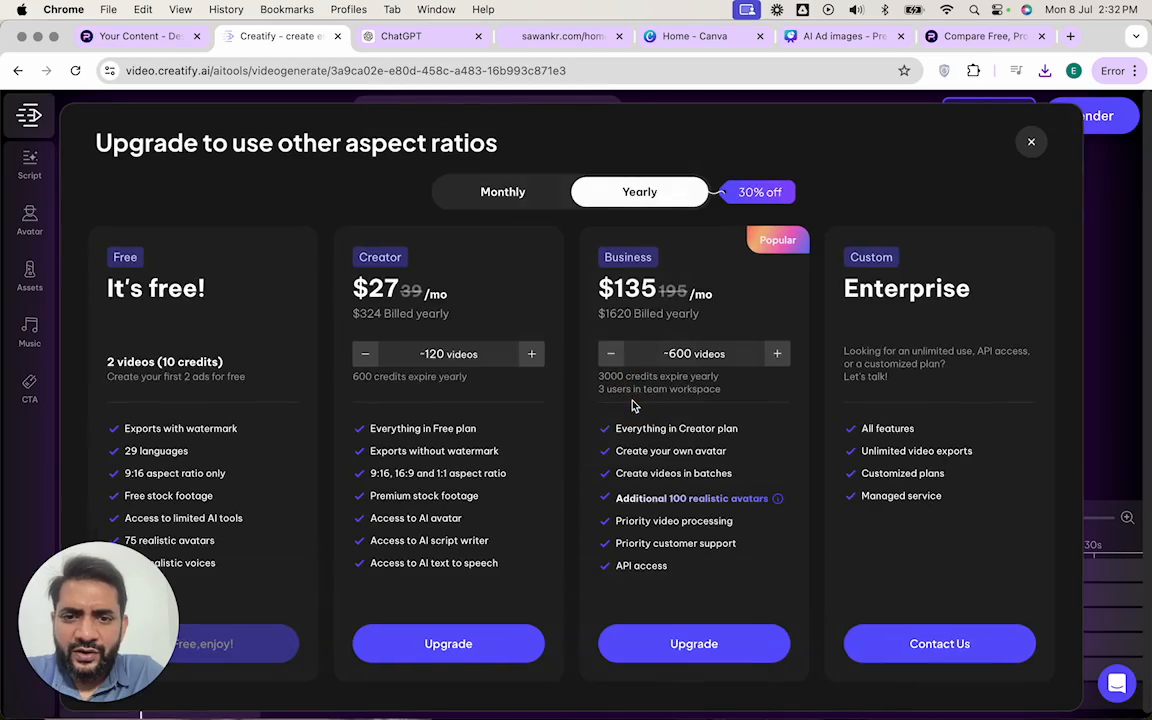
{"action": "key", "text": "Escape"}
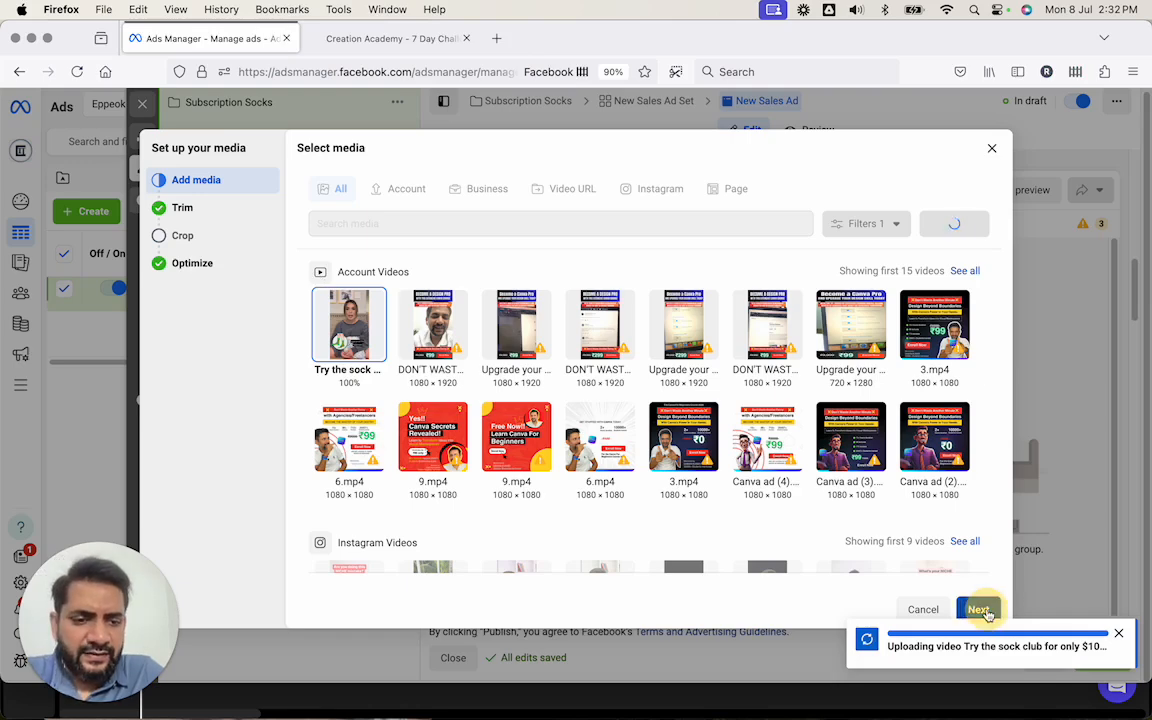
In Ads Manager, finish the media setup for the uploaded video, using the Original crop for feeds placements.
{"action": "left_click", "coordinate": [979, 610]}
{"action": "left_click", "coordinate": [979, 610]}
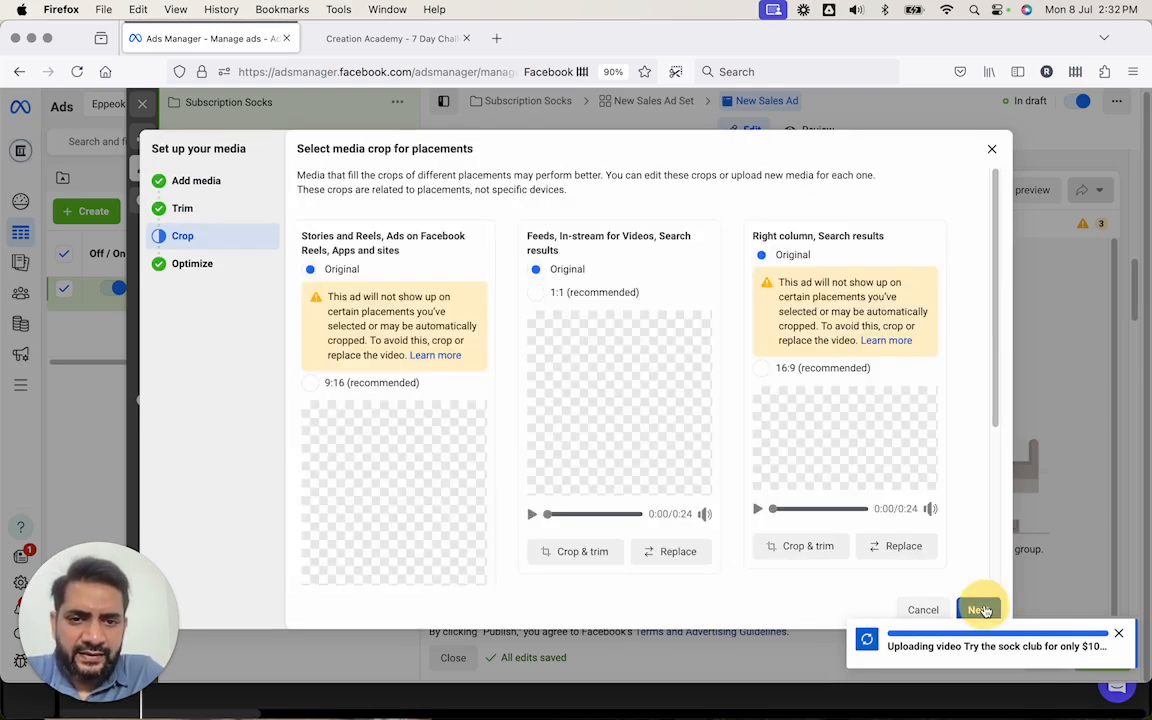
{"action": "left_click", "coordinate": [536, 292]}
{"action": "left_click", "coordinate": [537, 269]}
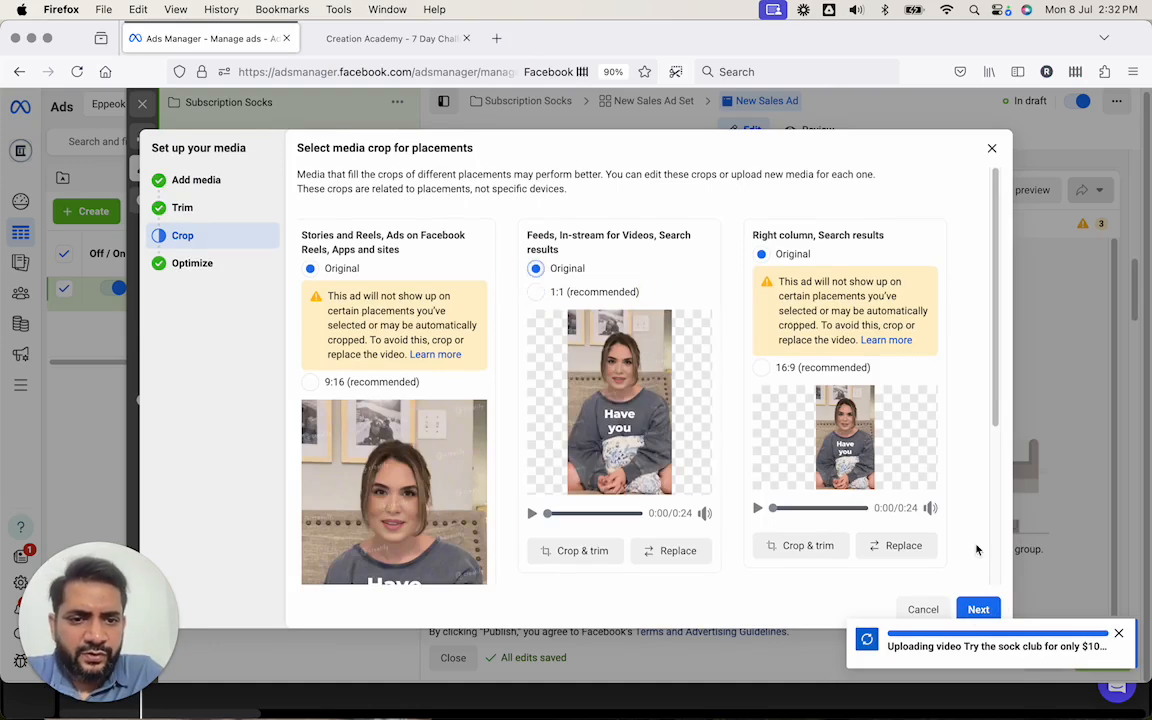
{"action": "left_click", "coordinate": [979, 609]}
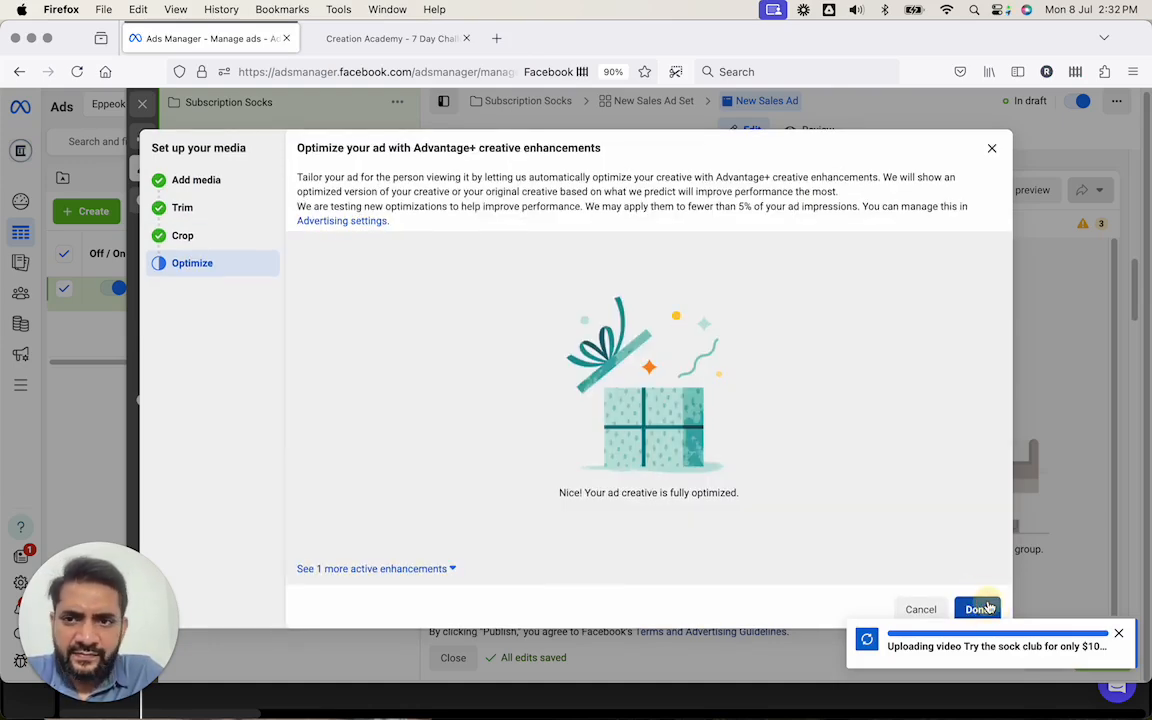
{"action": "left_click", "coordinate": [987, 608]}
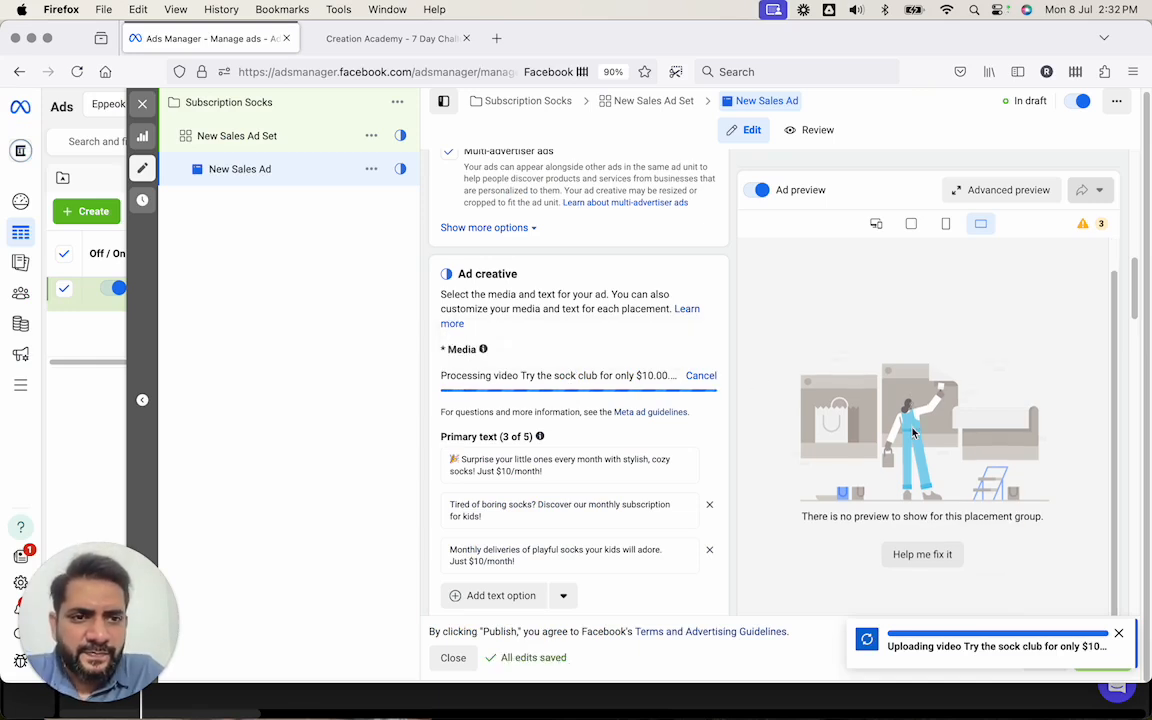
Check the video ad's placement previews and play it in the Facebook feed preview.
{"action": "left_click", "coordinate": [990, 189]}
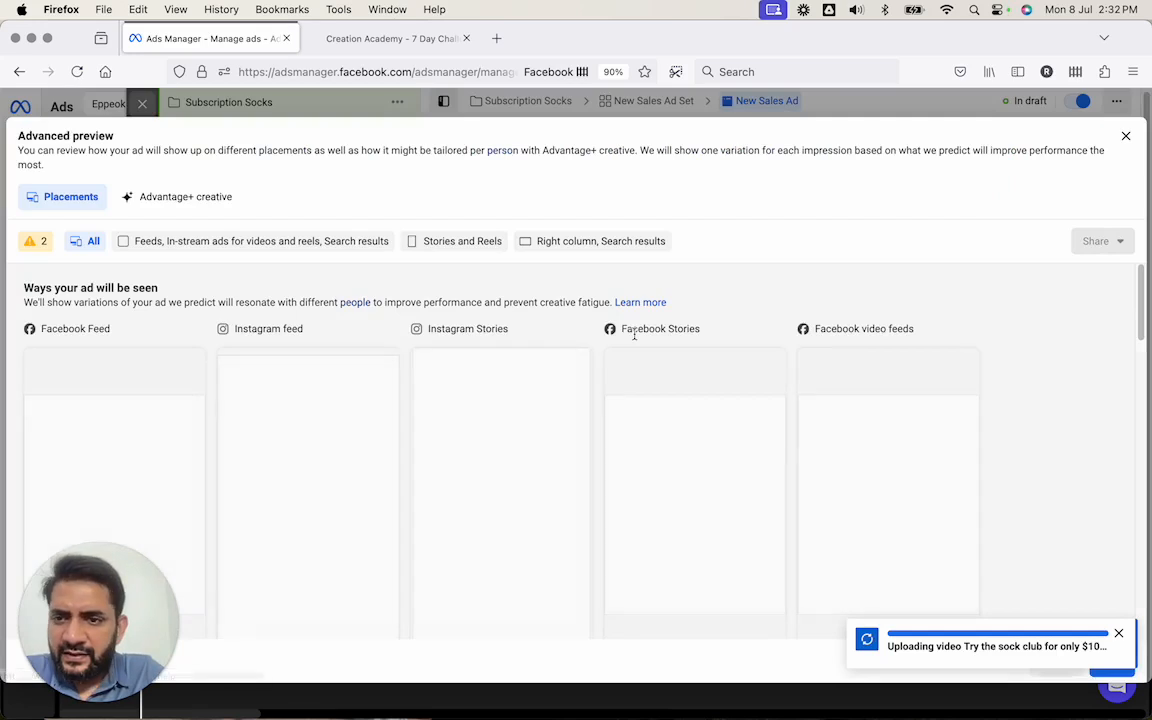
{"action": "scroll", "coordinate": [434, 371], "scroll_direction": "down", "scroll_amount": 1}
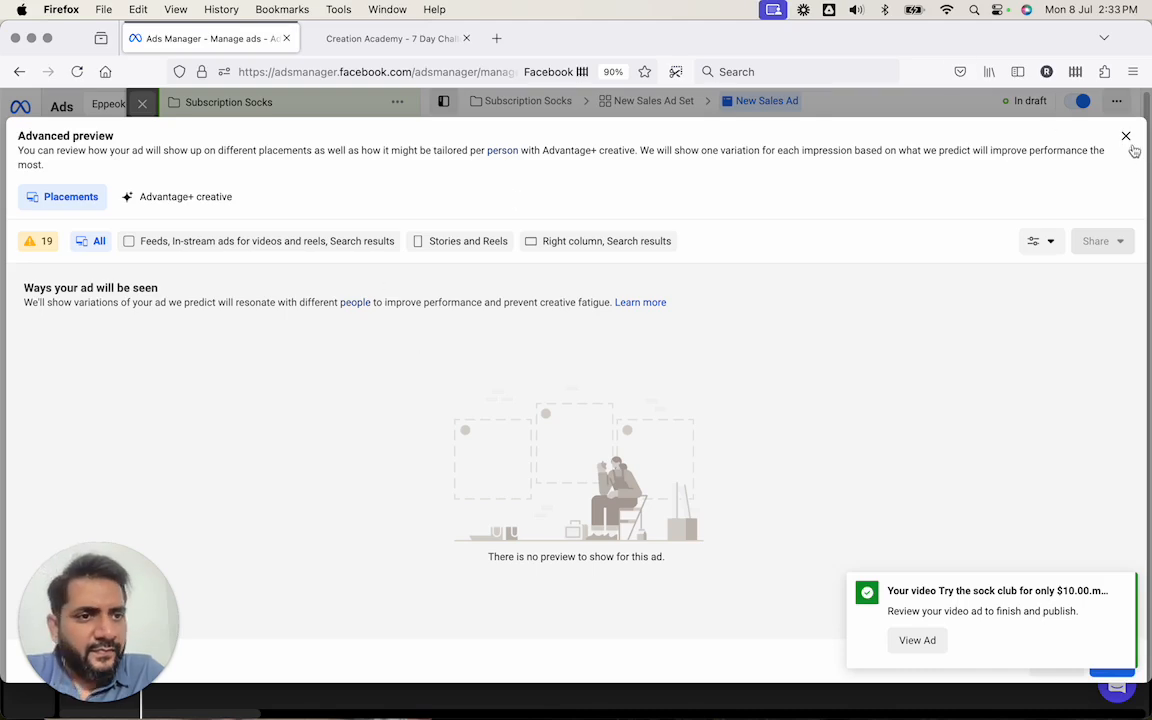
{"action": "left_click", "coordinate": [1126, 137]}
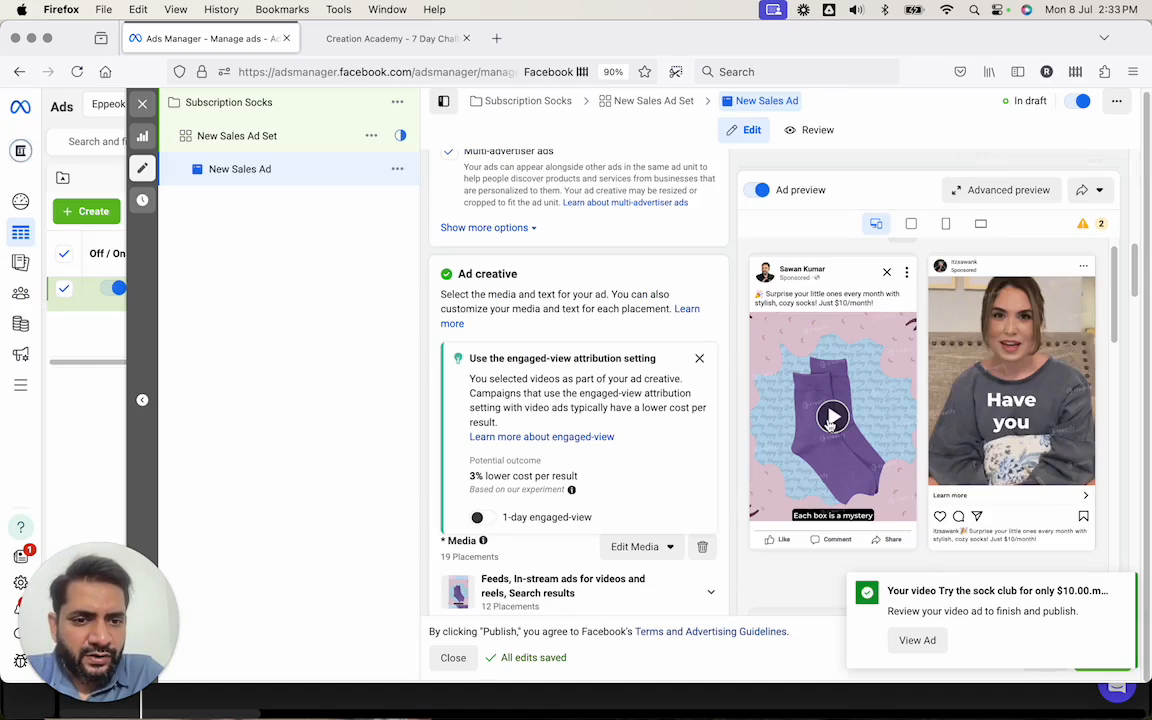
{"action": "left_click", "coordinate": [831, 418]}
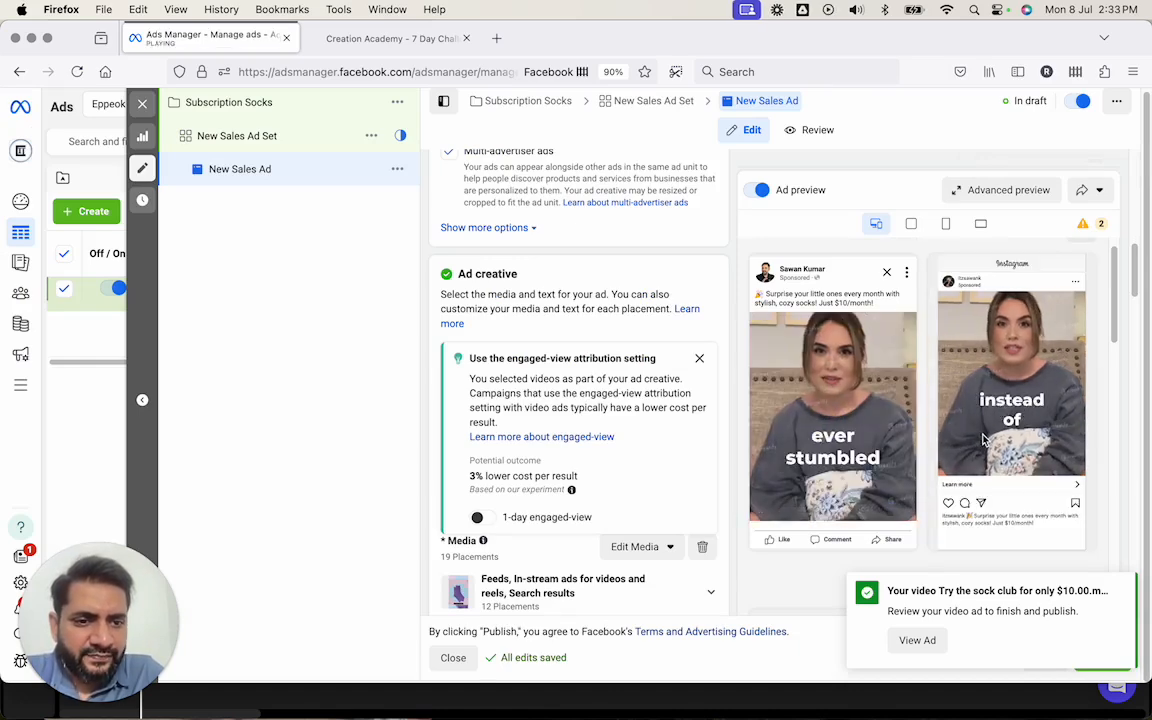
{"action": "scroll", "coordinate": [735, 421], "scroll_direction": "down", "scroll_amount": 3}
{"action": "key", "text": "super+Tab"}
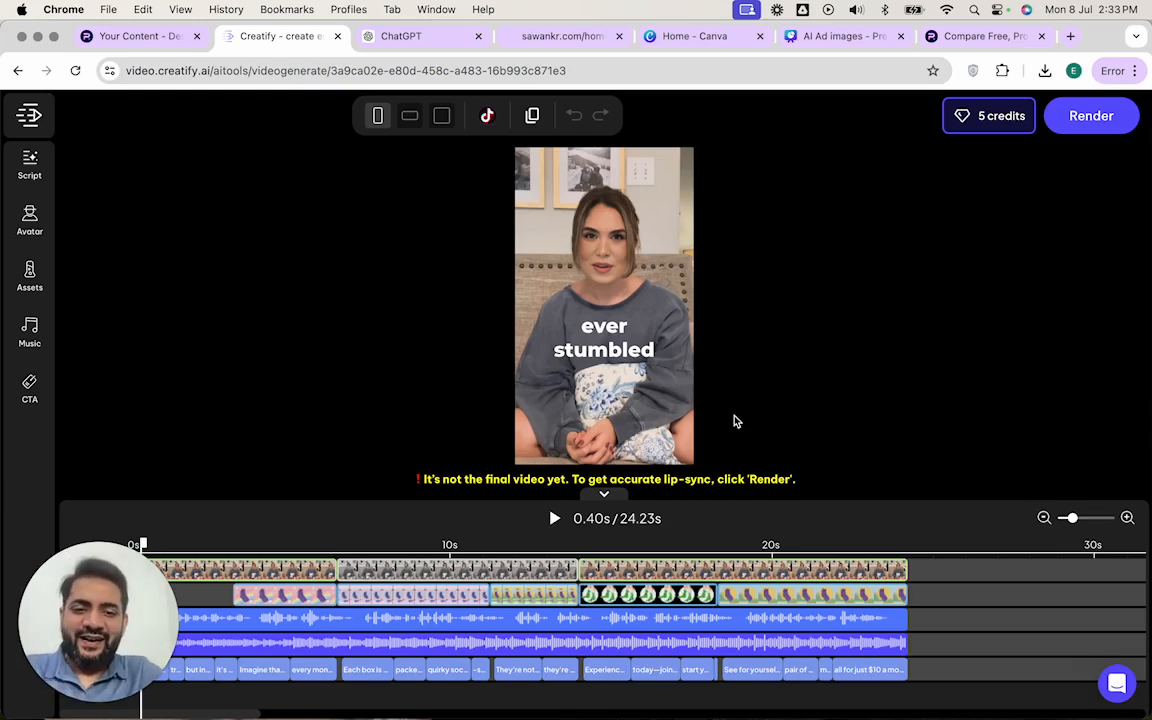
{"action": "key", "text": "super+Tab"}
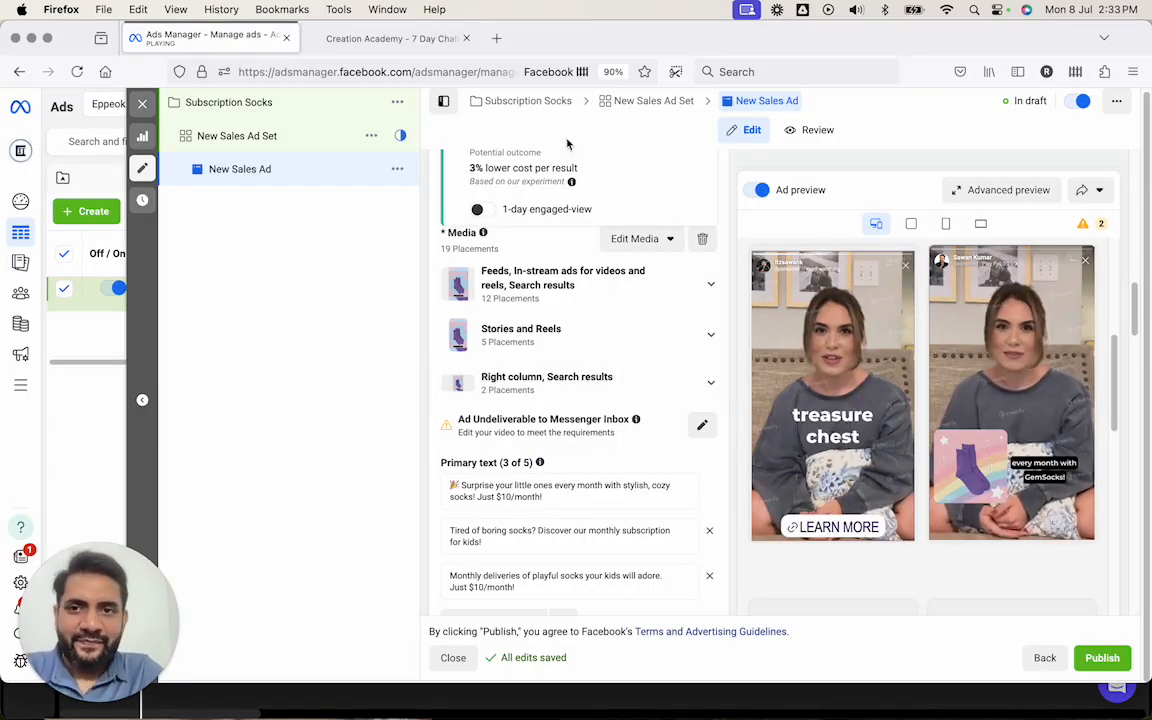
{"action": "key", "text": "super+Tab"}
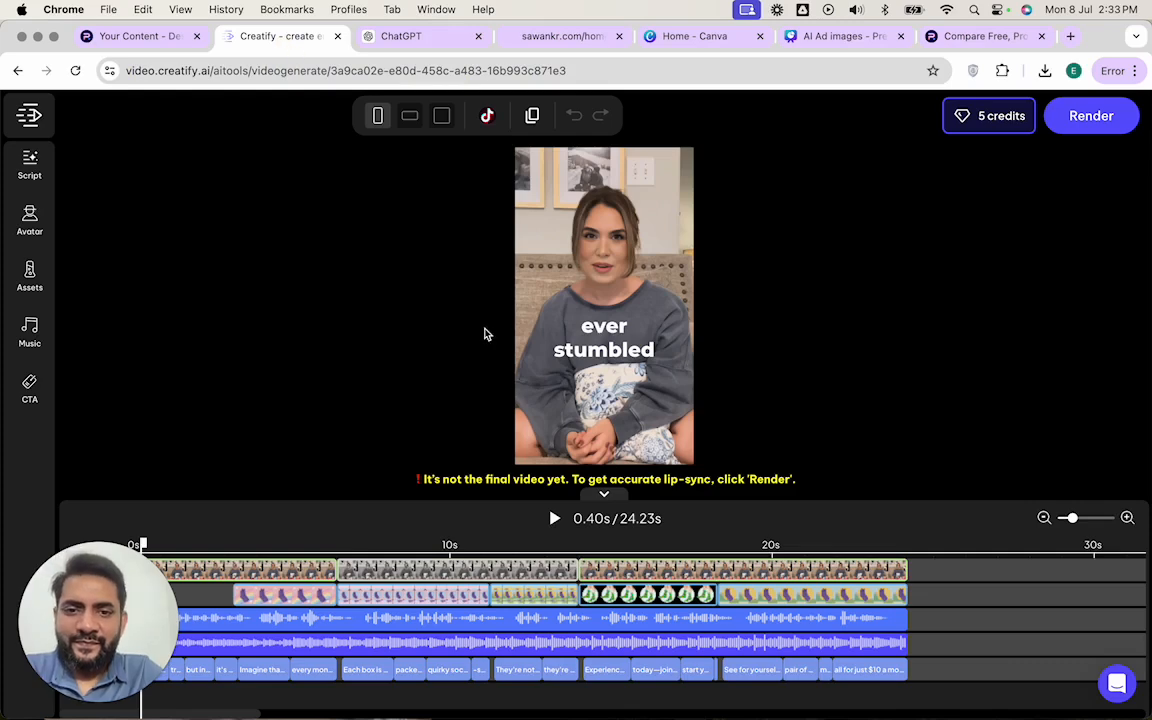